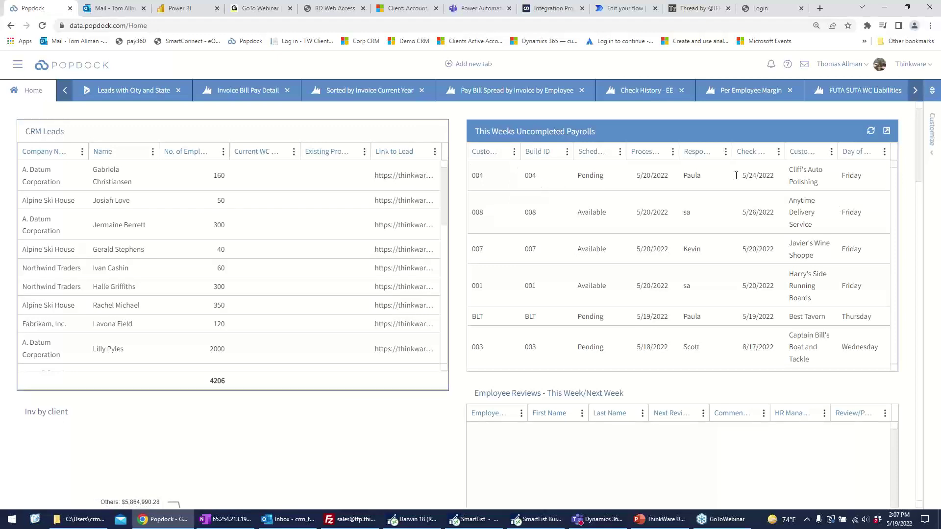
Review the home dashboard's CRM leads, uncompleted payrolls, employee reviews, invoice chart and service cases
scroll(755, 200, "down", 4)
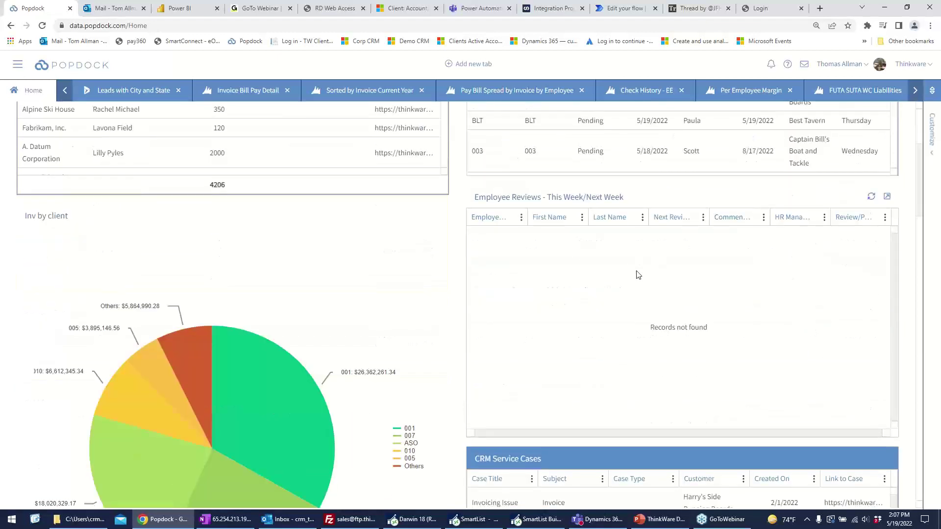
scroll(449, 377, "down", 6)
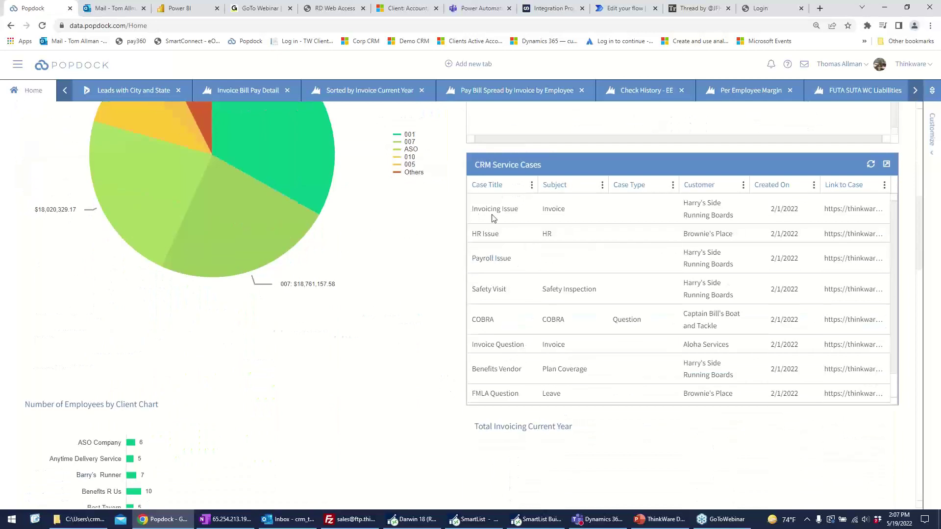
scroll(405, 271, "up", 10)
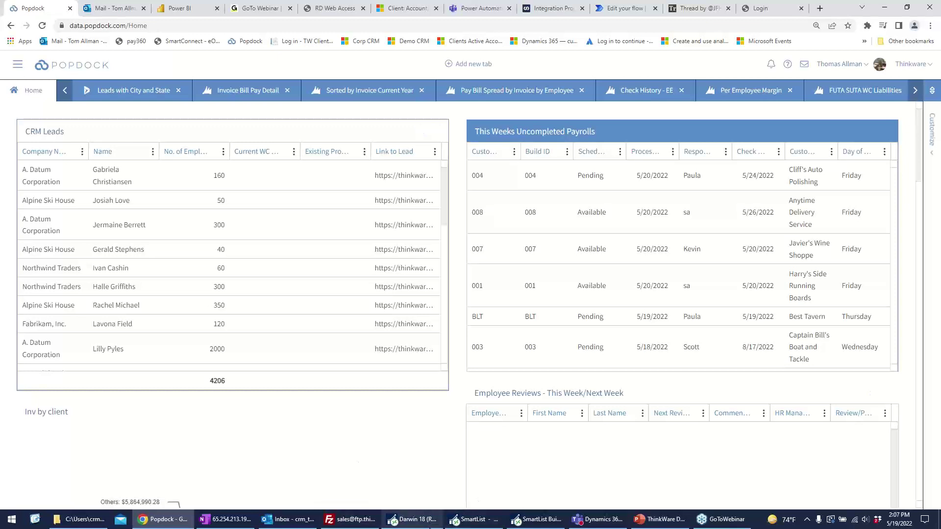
Switch to SmartList, bring up SmartList Builder, and look up the existing SmartList IDs
left_click(437, 520)
left_click(473, 519)
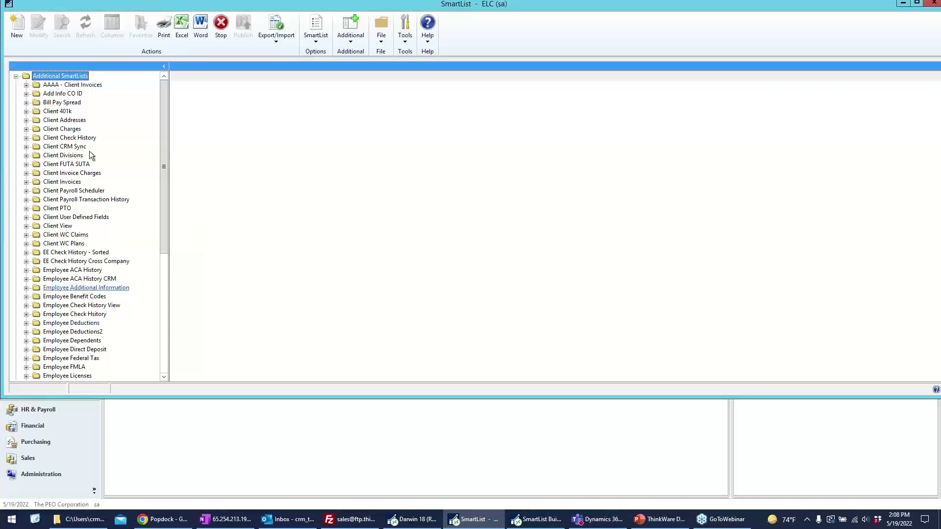
left_click(536, 519)
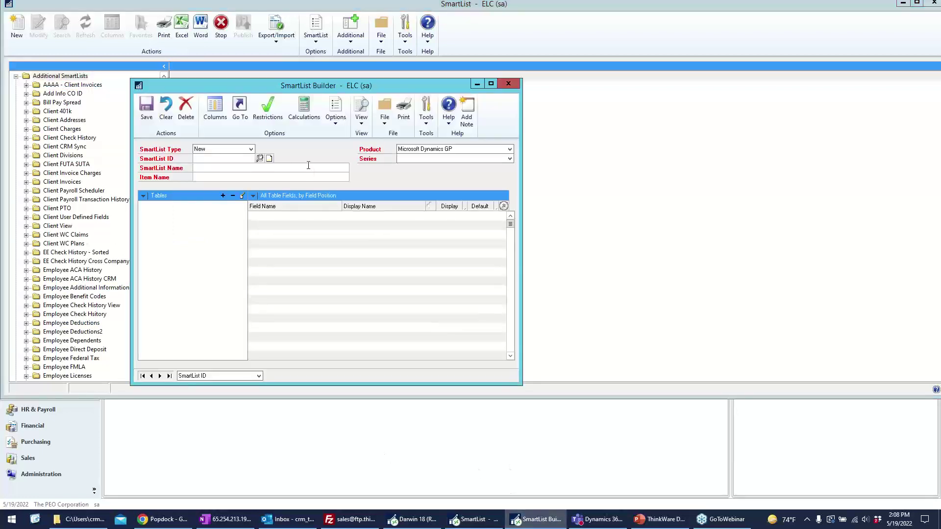
left_click(260, 158)
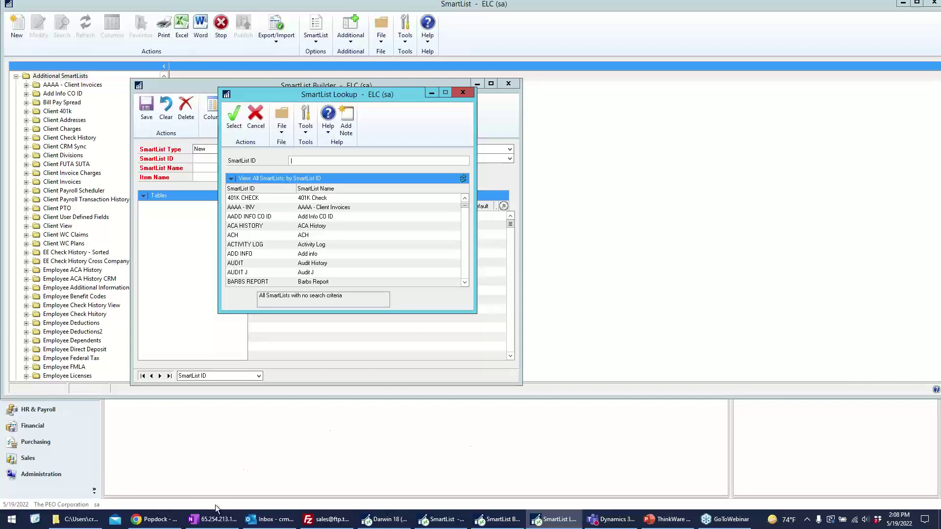
Switch to Popdock and show the lists of the Dynamics GP connector
left_click(155, 519)
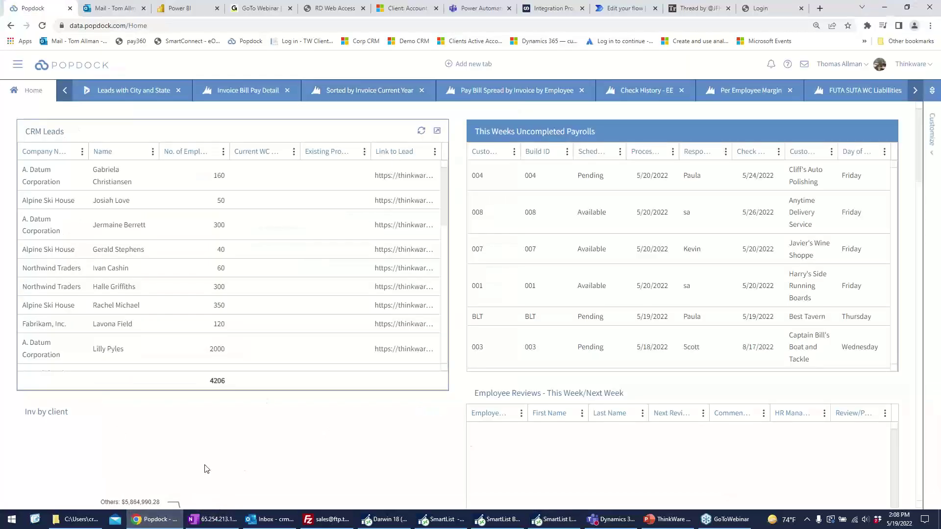
left_click(19, 69)
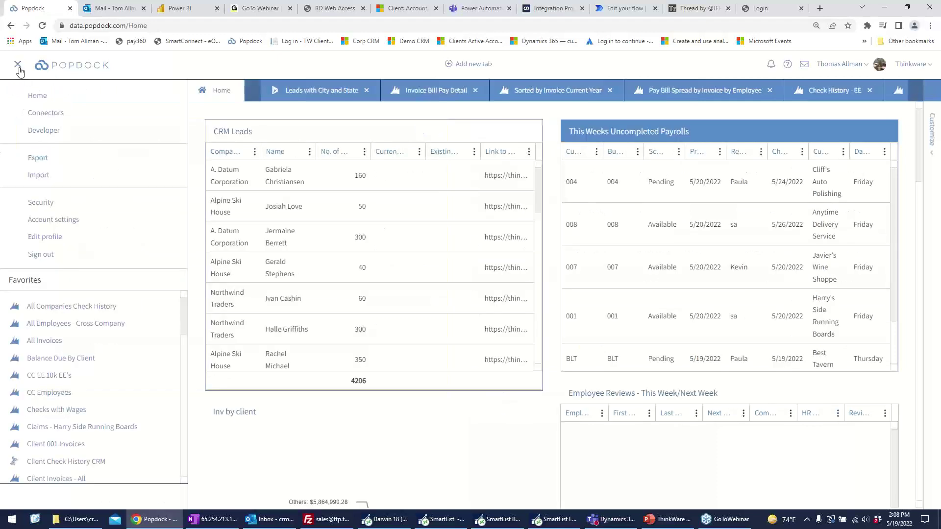
left_click(46, 113)
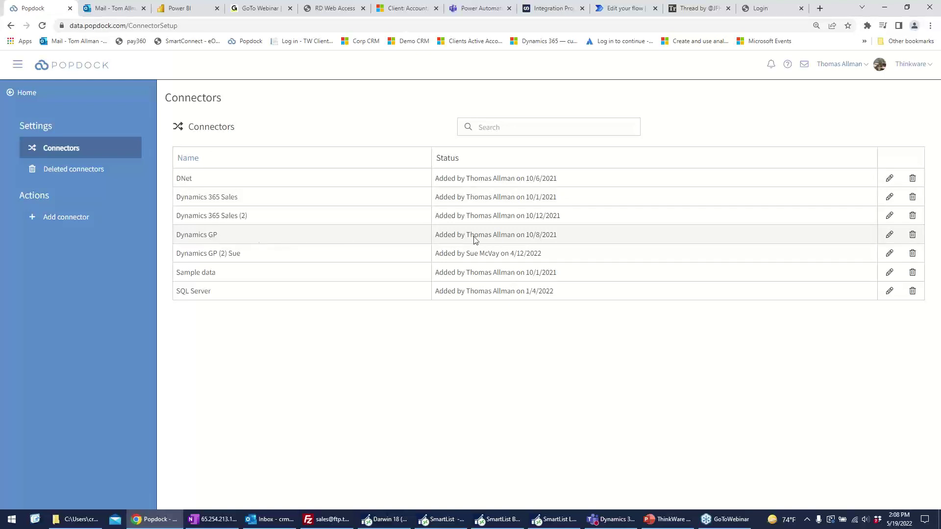
left_click(889, 237)
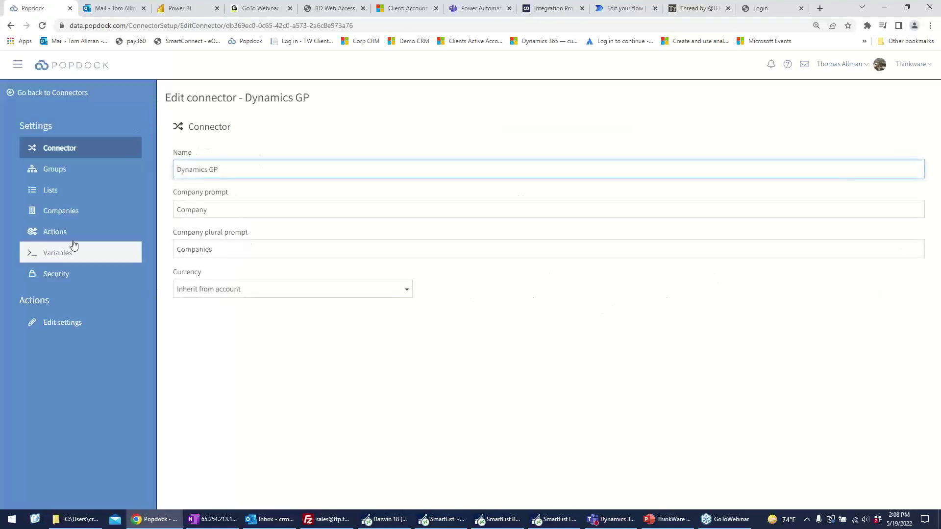
left_click(48, 194)
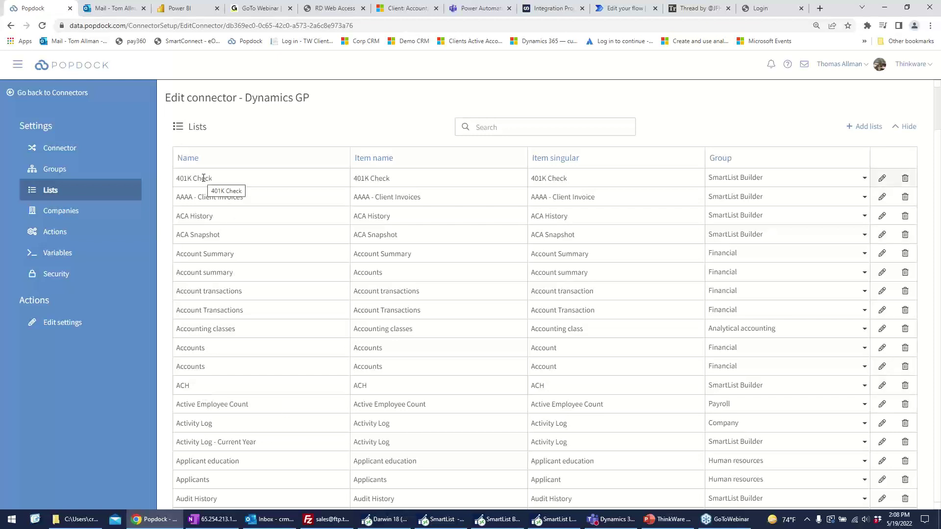
Compare the Additional SmartLists folders in SmartList with the Dynamics GP connector's lists in Popdock
left_click(441, 519)
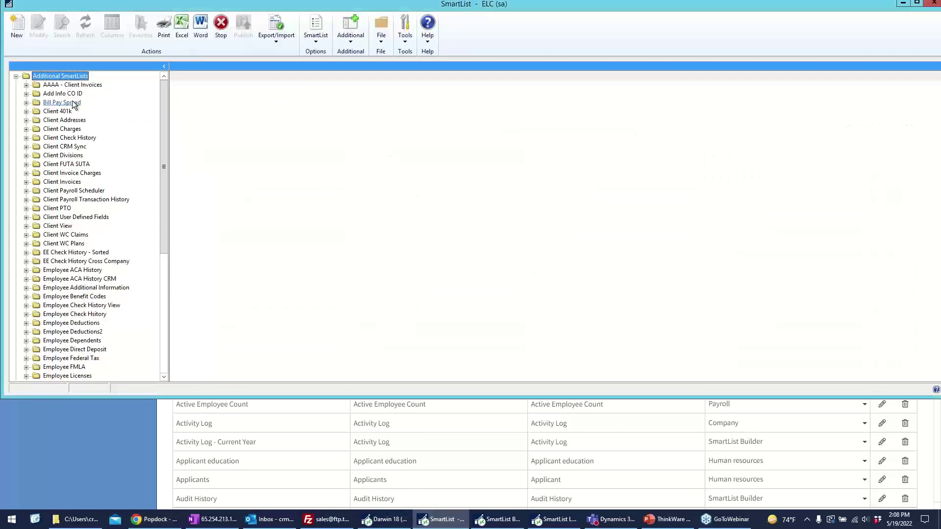
key("alt+Tab")
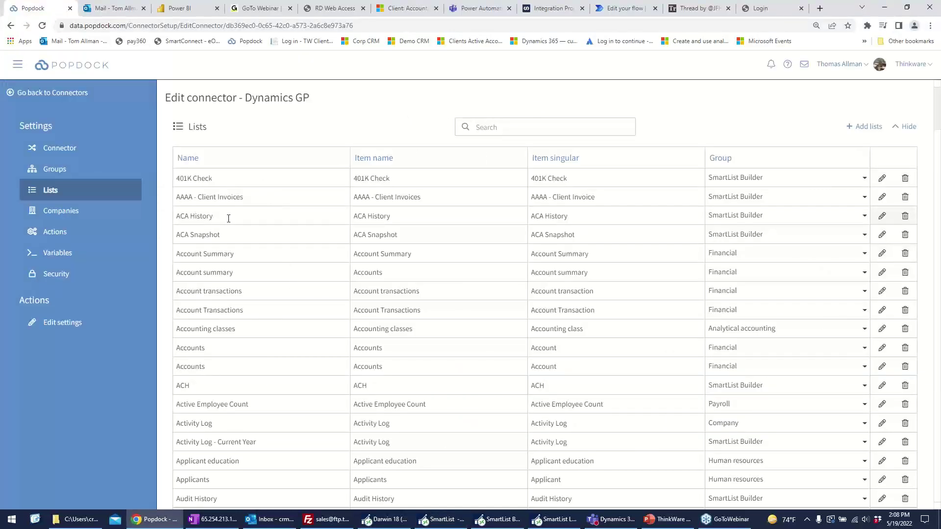
key("alt+Tab")
key("alt+Tab")
Open the Check History - EE list, group it by Check Number, and remove that grouping
left_click(72, 67)
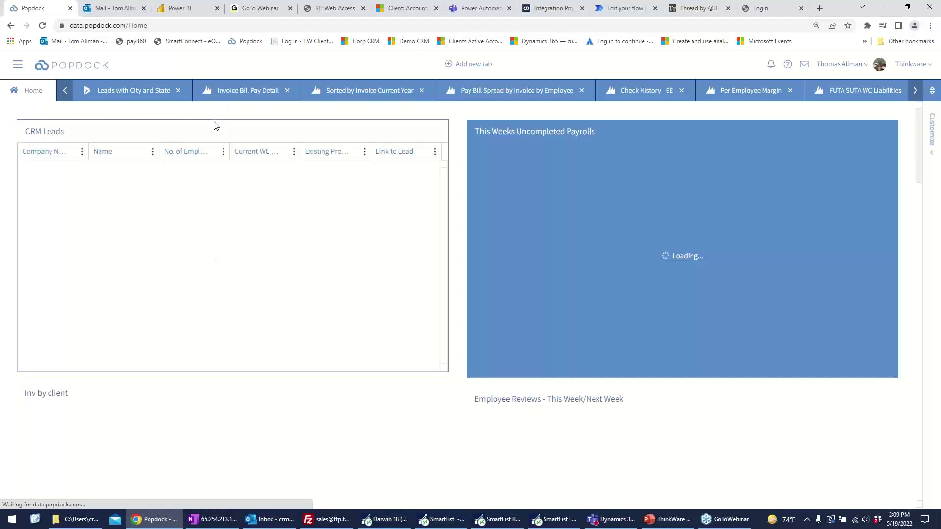
left_click(643, 95)
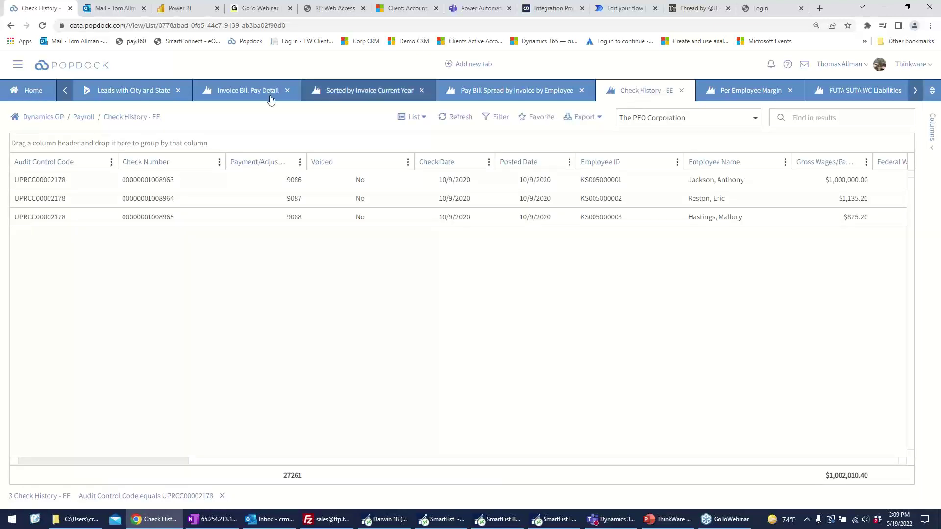
left_click_drag(145, 162, 142, 145)
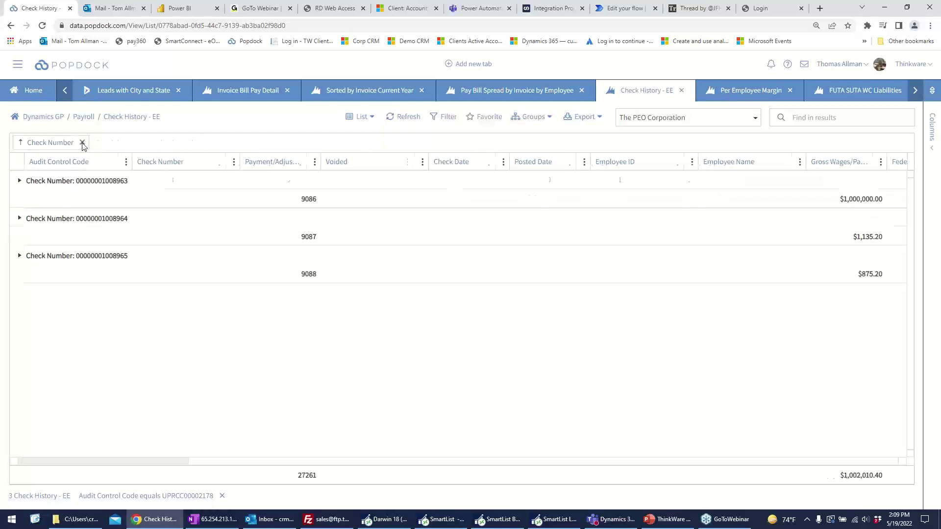
left_click(82, 142)
left_click(156, 163)
left_click(156, 165)
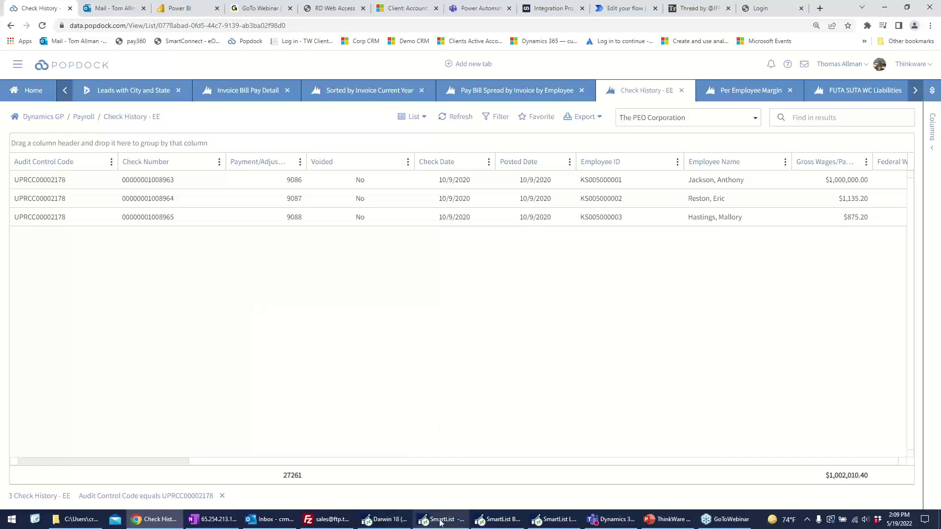
Switch to SmartList Builder and create a SmartList with ID INV DEMO, using CI Inv For Demo as SmartList name and item name
left_click(500, 519)
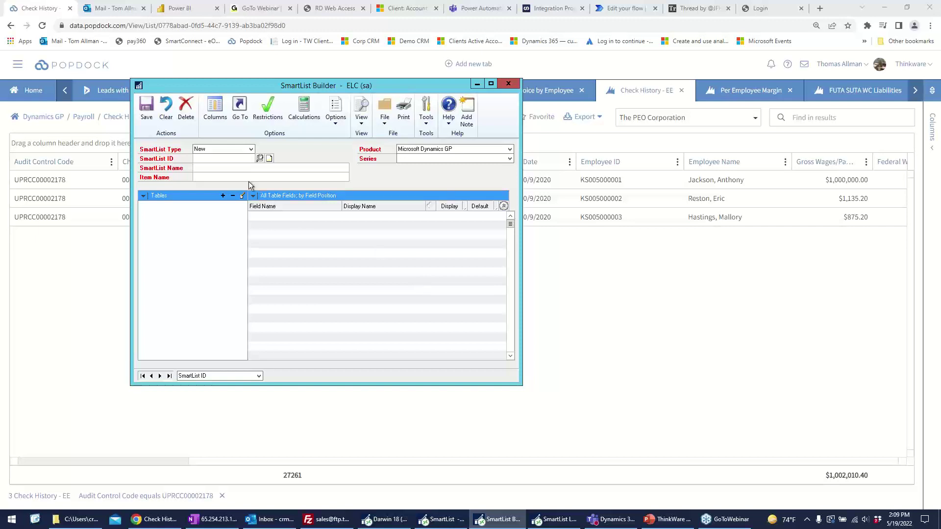
left_click(233, 158)
type("O")
key("Tab")
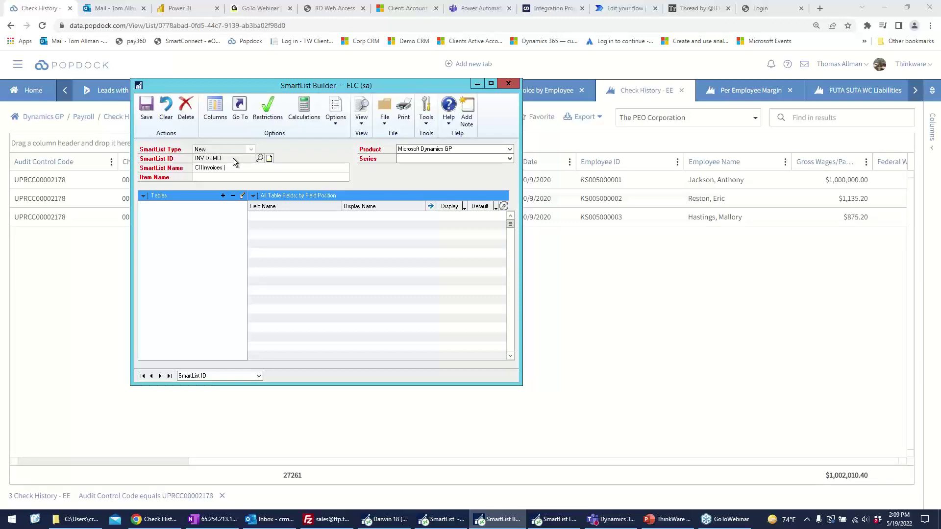
type("CI Invoices For Demo")
double_click(216, 167)
type("Inv")
left_click(236, 177)
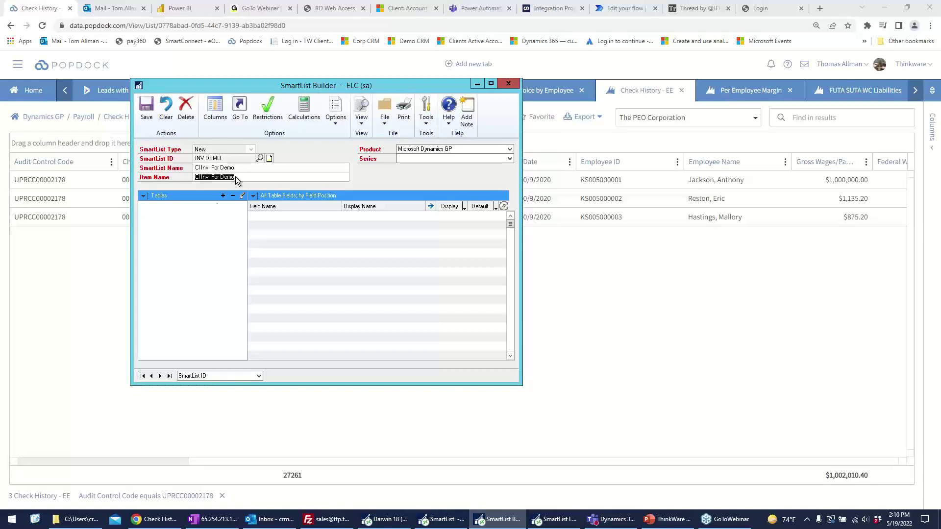
Start adding a Microsoft Dynamics GP table to the SmartList, with Darwin PEO System as the product
left_click(223, 196)
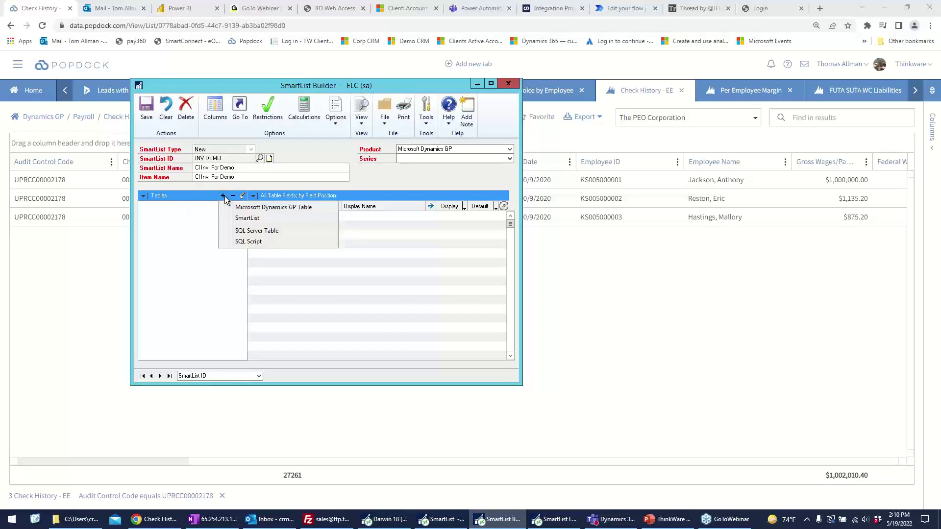
left_click(247, 208)
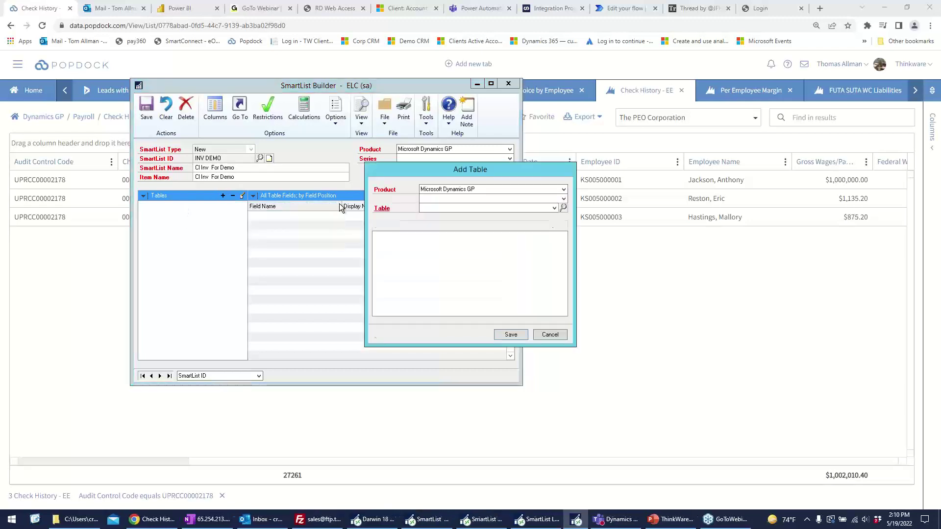
left_click(563, 190)
mouse_move(565, 245)
left_mouse_down()
mouse_move(562, 222)
mouse_move(560, 248)
left_mouse_up()
left_click(558, 258)
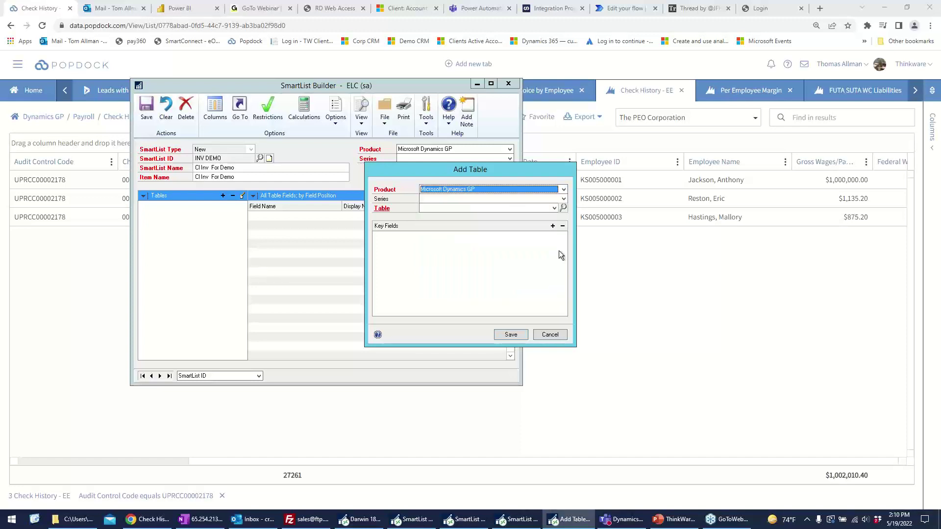
left_click(562, 190)
scroll(563, 242, "up", 3)
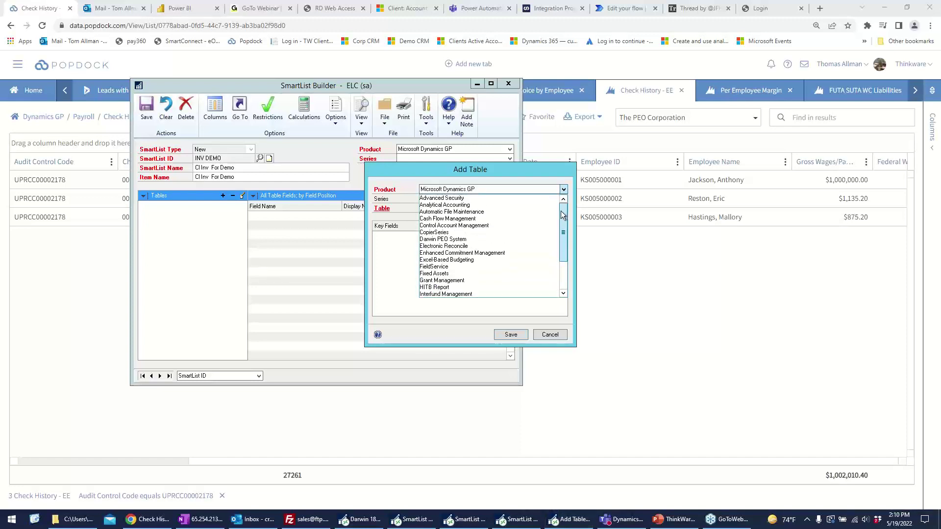
left_click(513, 239)
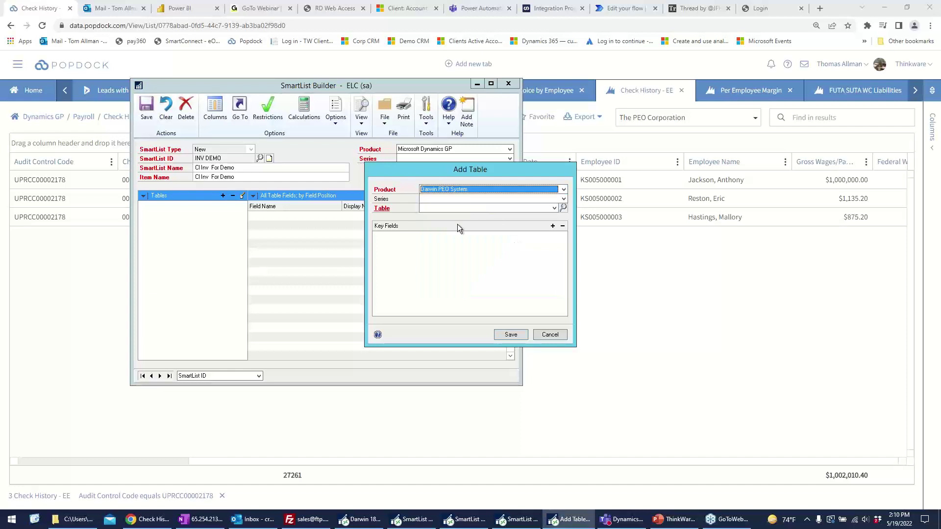
Set the series to Company, choose the TW_Invoices table, and save it to the SmartList
left_click(564, 199)
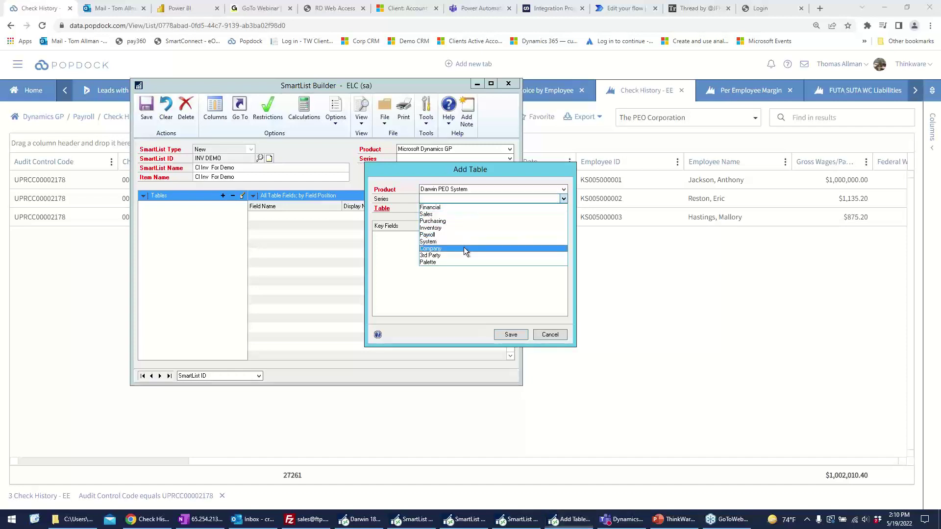
left_click(464, 249)
left_click(554, 208)
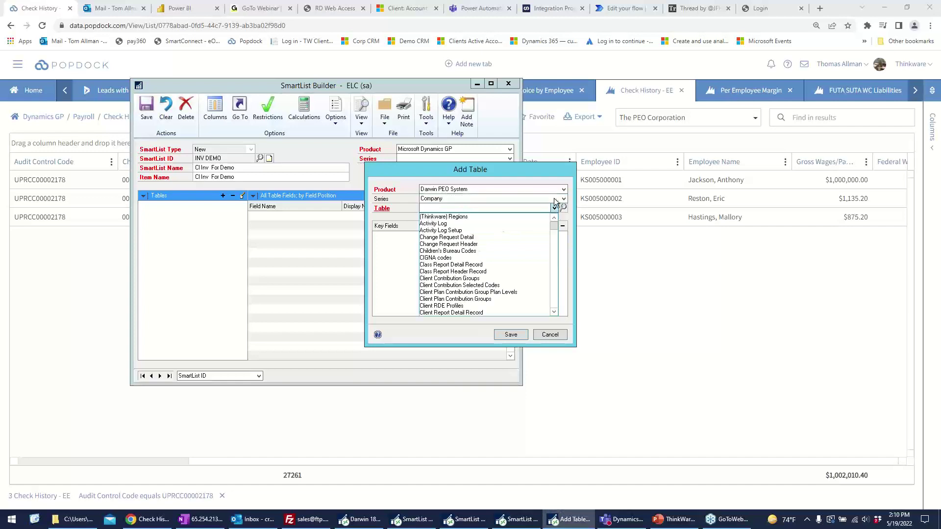
left_click(549, 237)
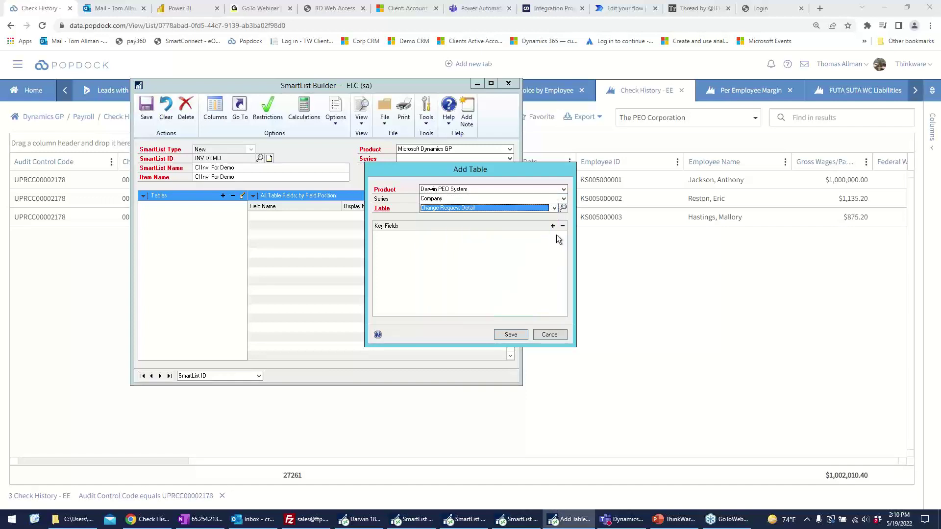
left_click(552, 209)
left_click_drag(551, 227, 543, 280)
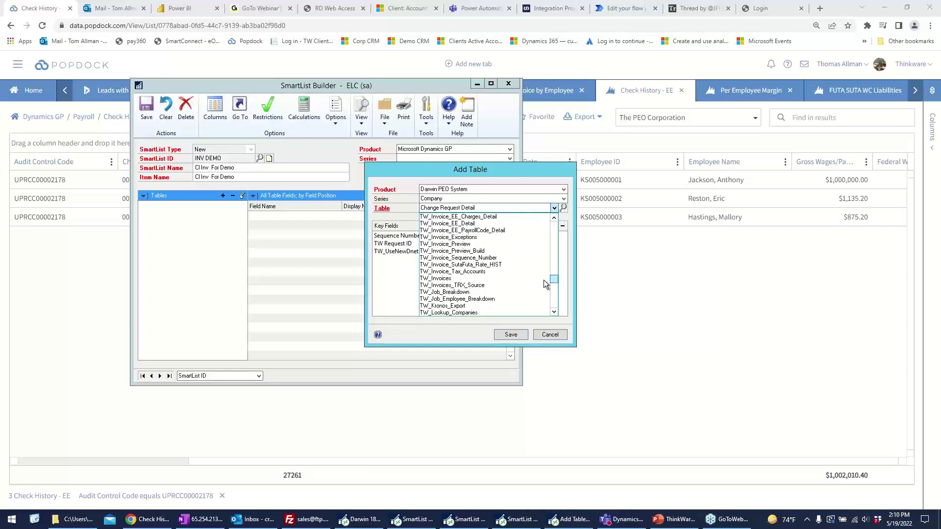
left_click(507, 277)
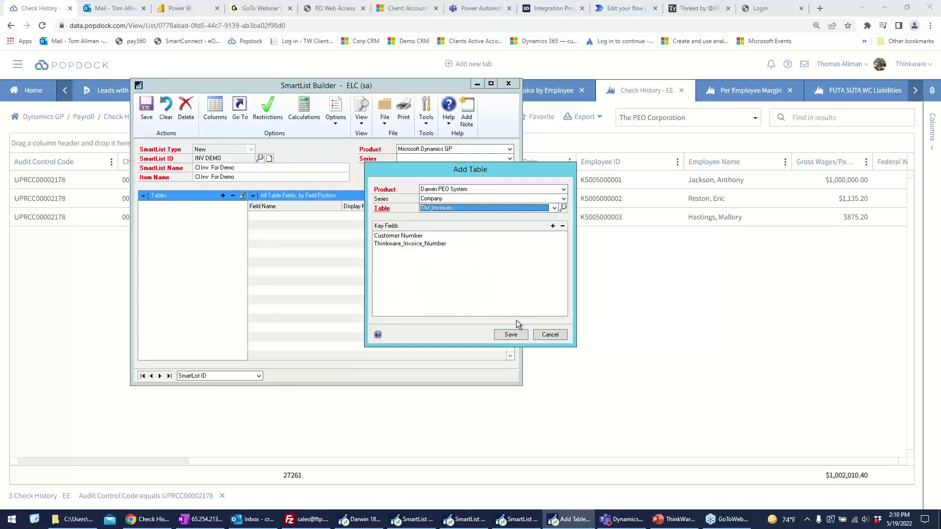
left_click(512, 334)
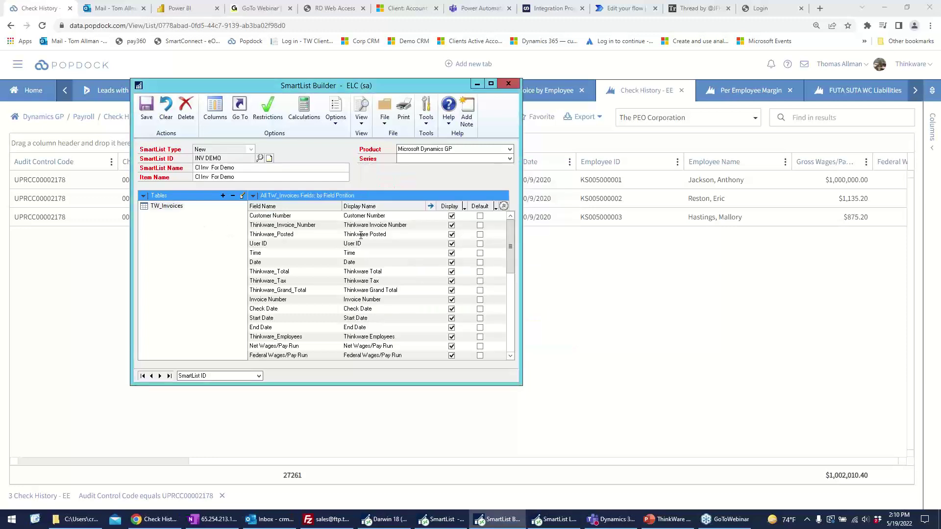
Mark all TW_Invoices fields as default and try to save the SmartList
left_click(496, 207)
left_click(520, 218)
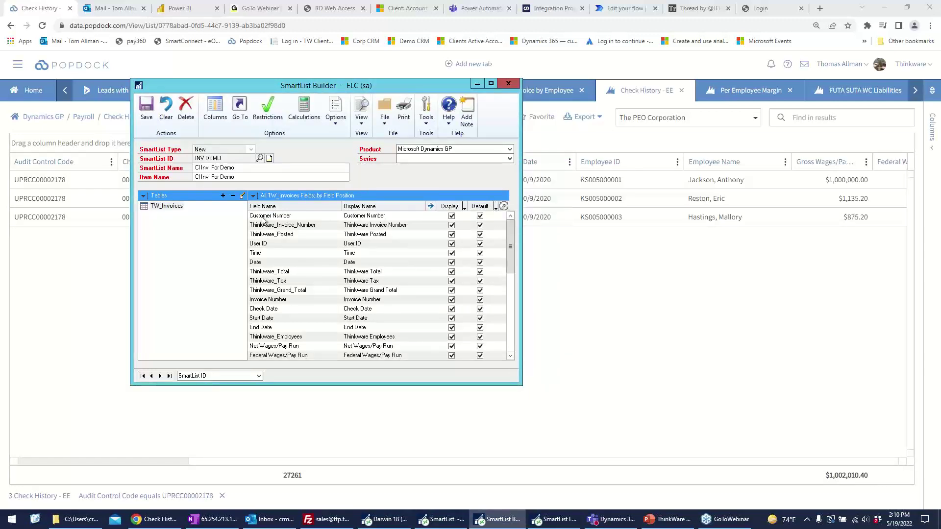
left_click(147, 109)
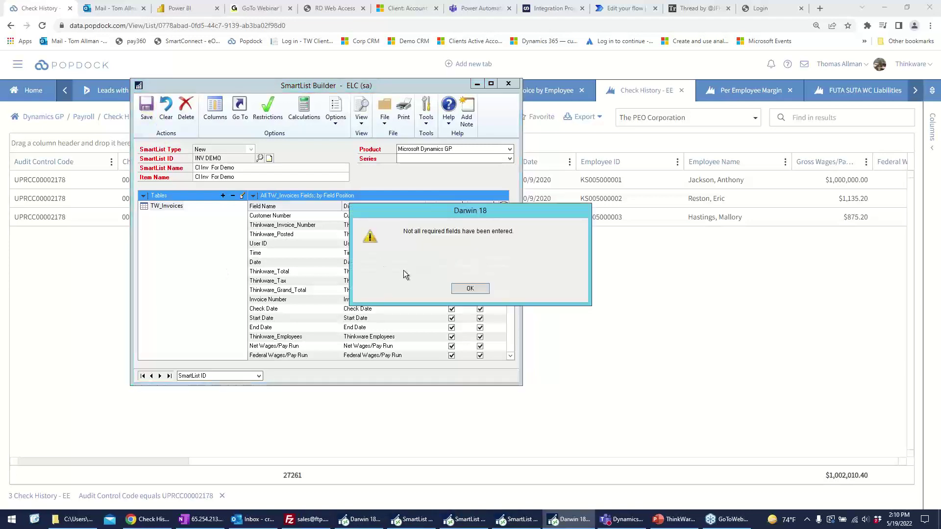
left_click(469, 288)
Assign the SmartList to the SmartList Builder product with a series, then save it and close the builder
left_click(415, 159)
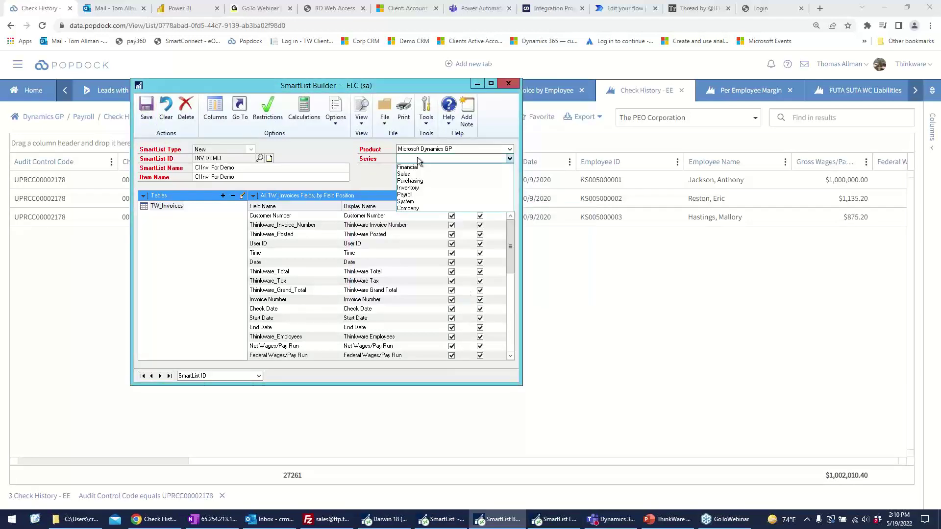
left_click(454, 148)
left_click(456, 149)
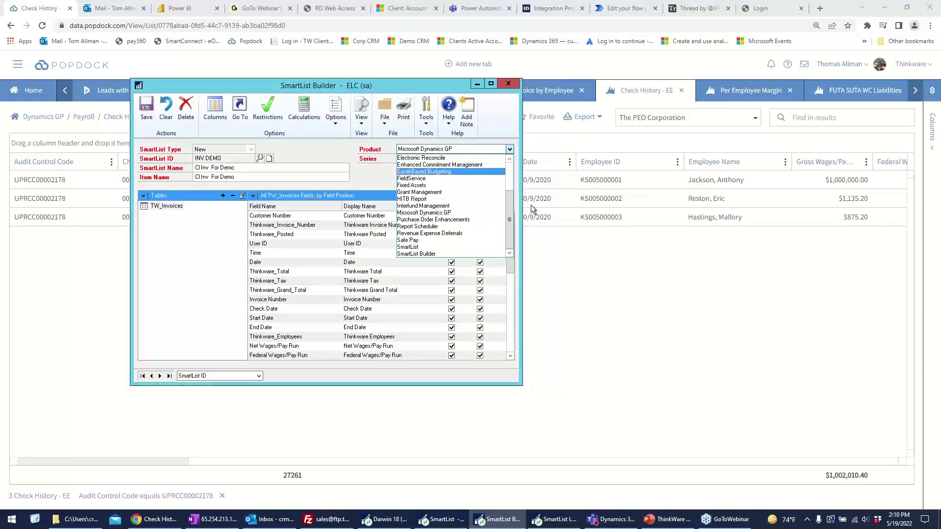
left_click(477, 254)
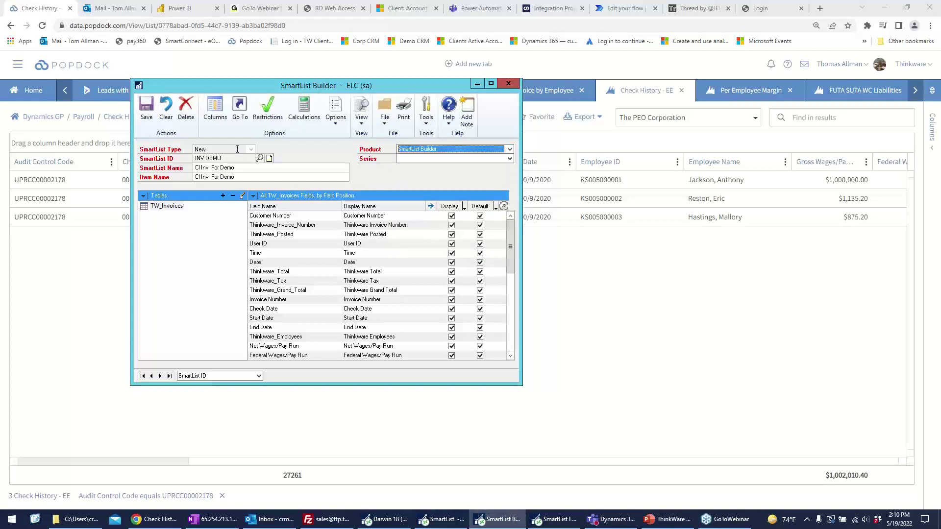
left_click(428, 158)
left_click(433, 169)
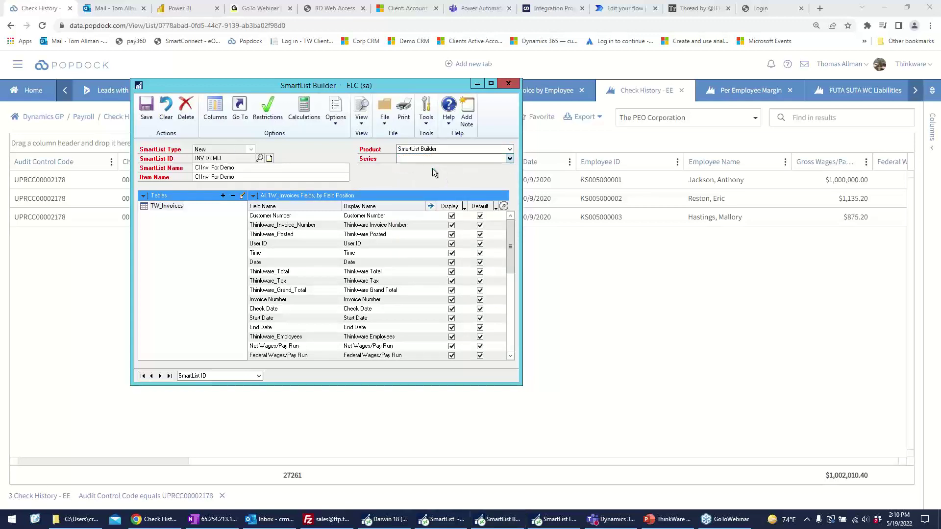
left_click(138, 112)
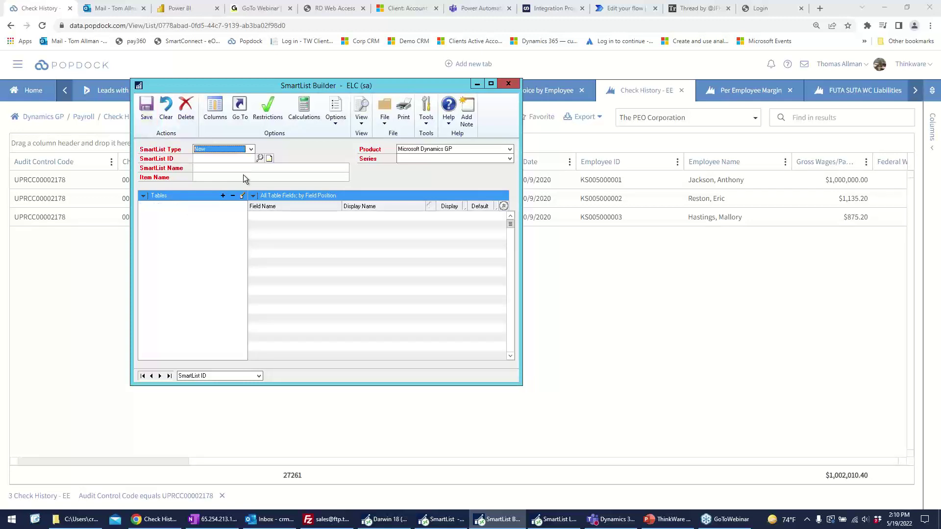
left_click(509, 83)
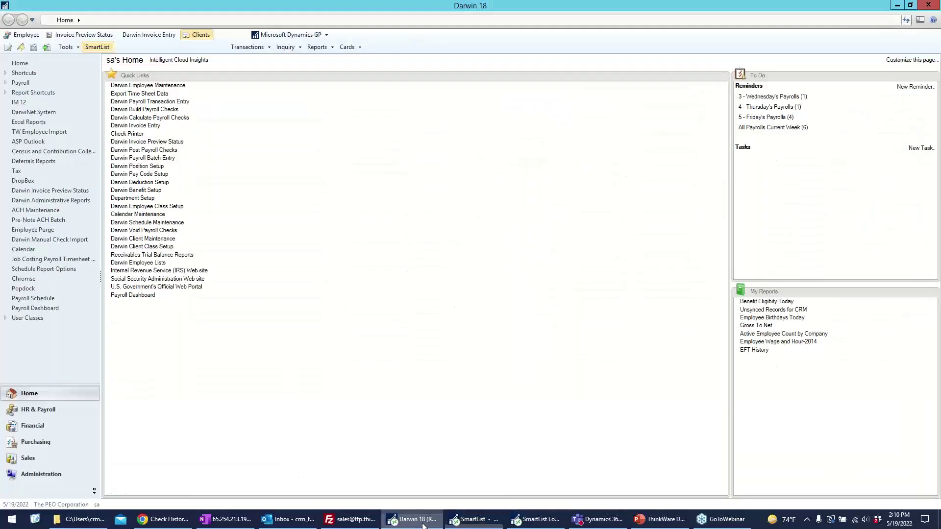
Open Darwin Invoice Entry in Darwin 18 and launch Table Finder for that window
left_click(411, 519)
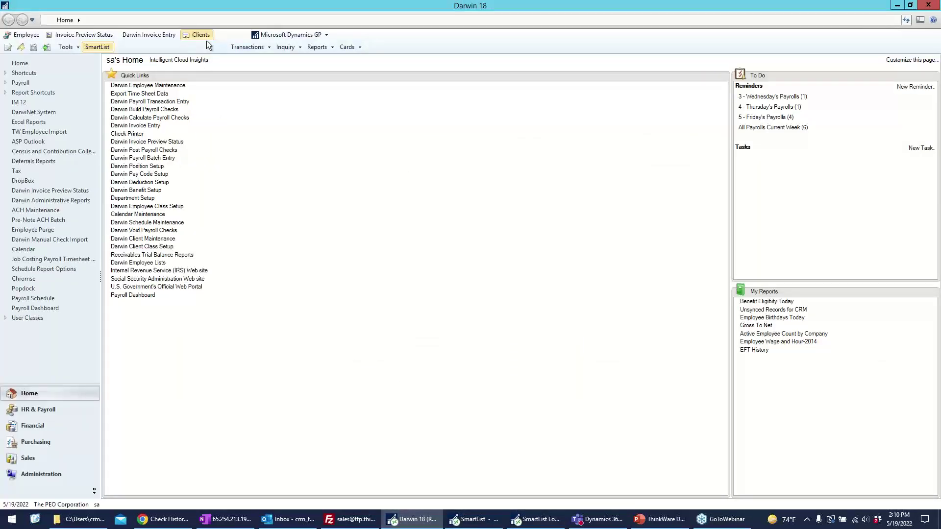
left_click(171, 35)
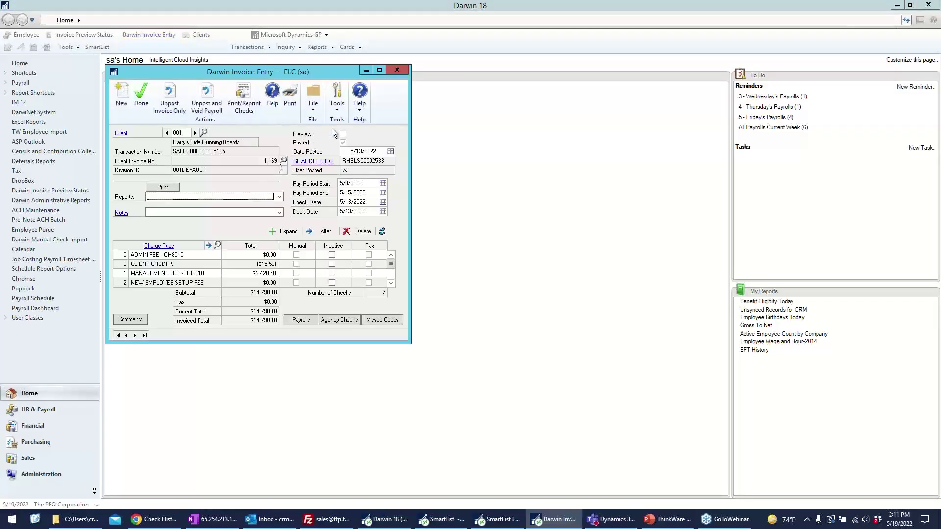
left_click(337, 96)
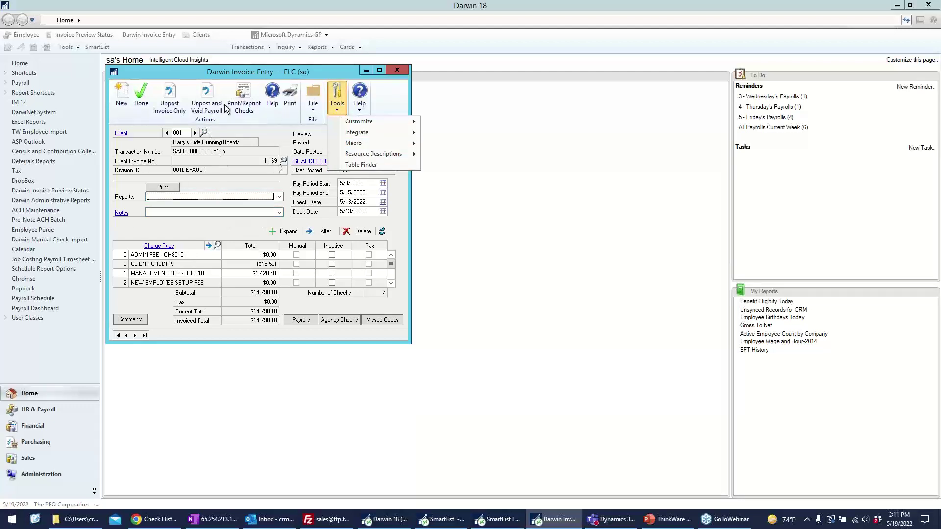
left_click(371, 164)
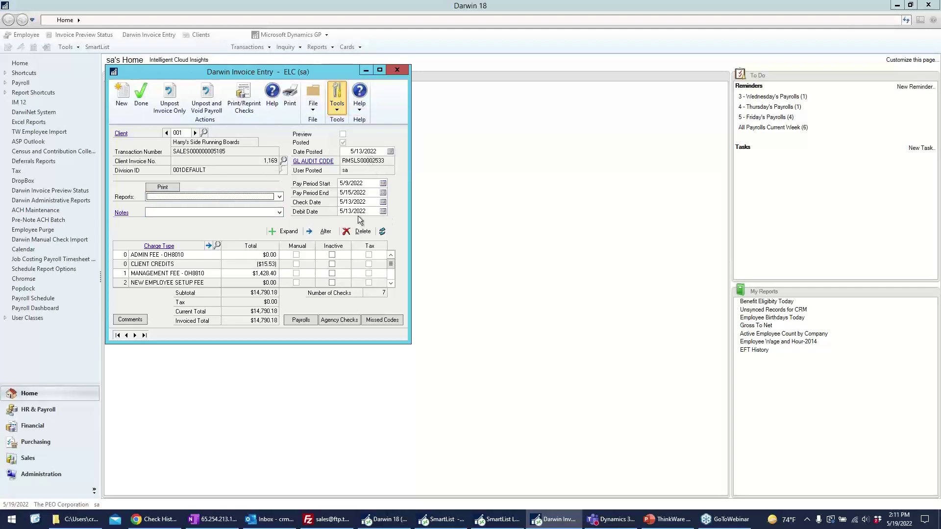
Browse the tables behind Darwin Invoice Entry and narrow them to those containing the Thinkware_Total field
left_click_drag(372, 228, 381, 314)
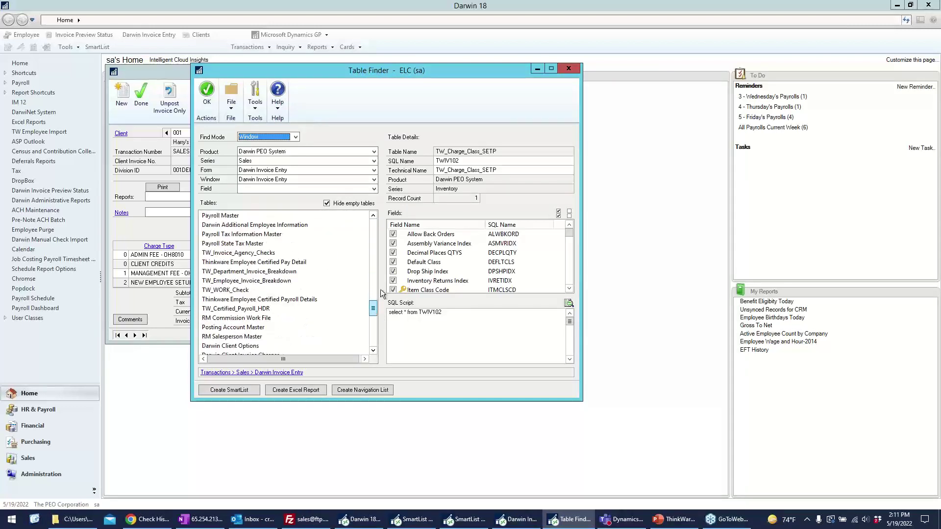
left_click(374, 189)
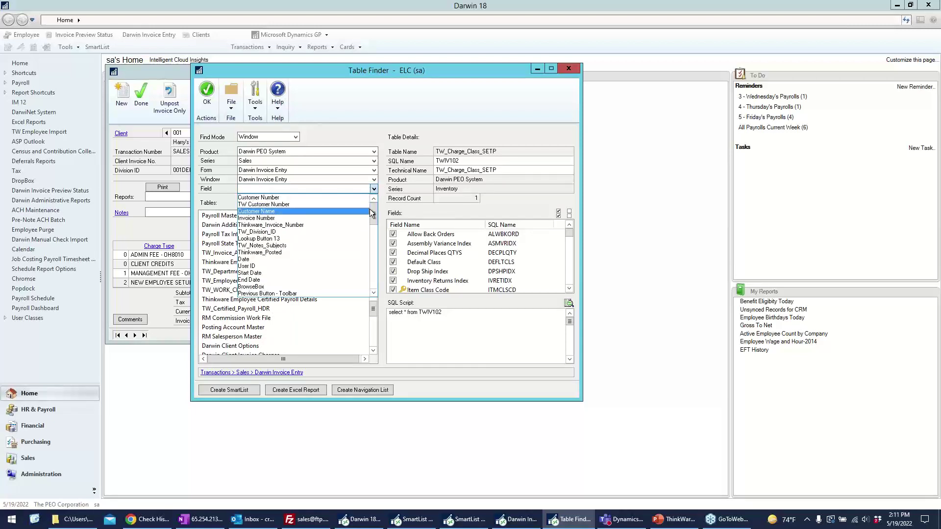
scroll(373, 211, "down", 4)
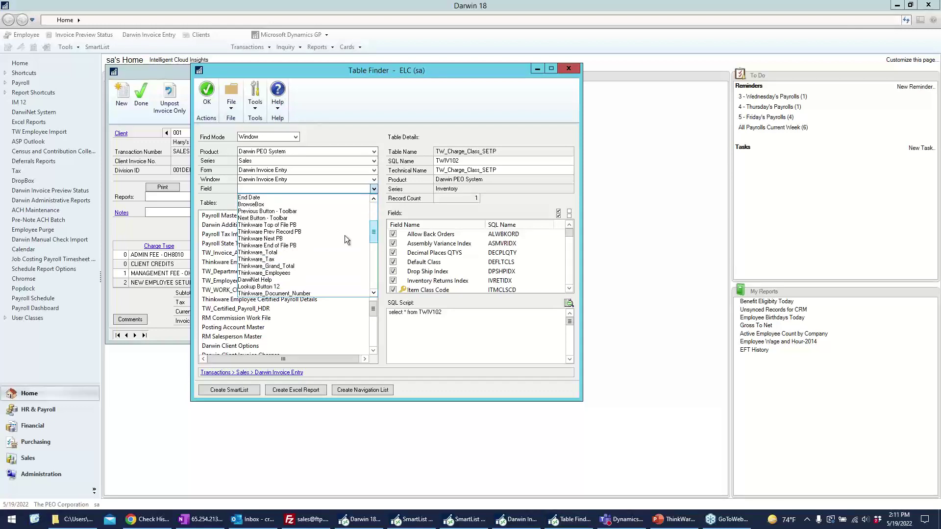
left_click(325, 252)
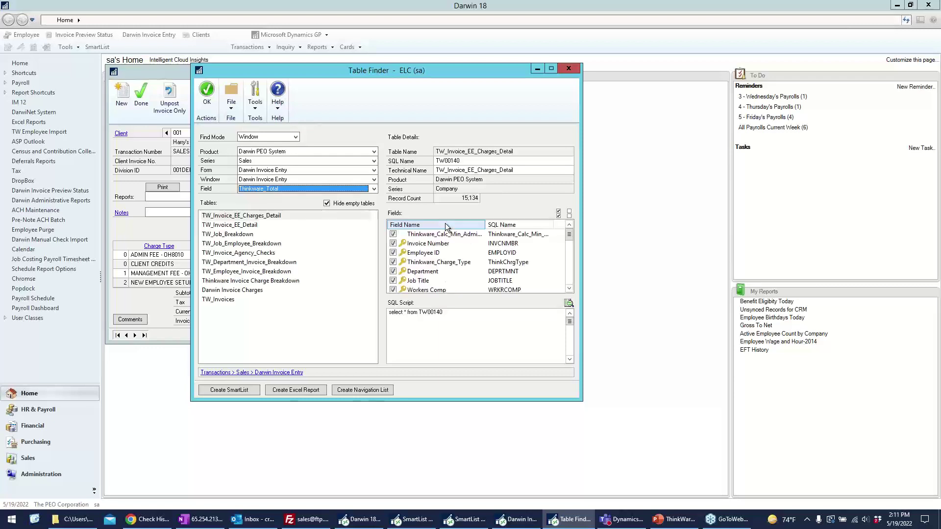
Select the TW_Invoices table in Table Finder and preview the data its SQL script returns
left_click(233, 301)
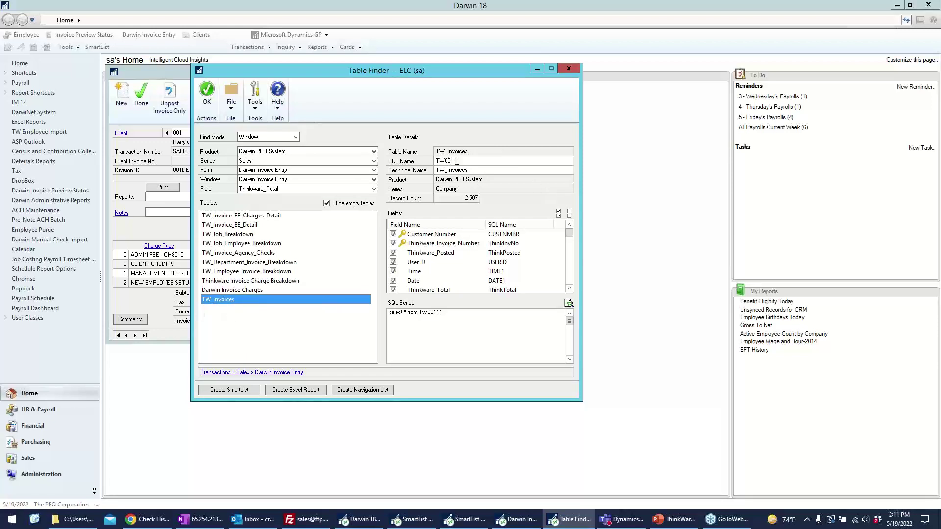
left_click(569, 305)
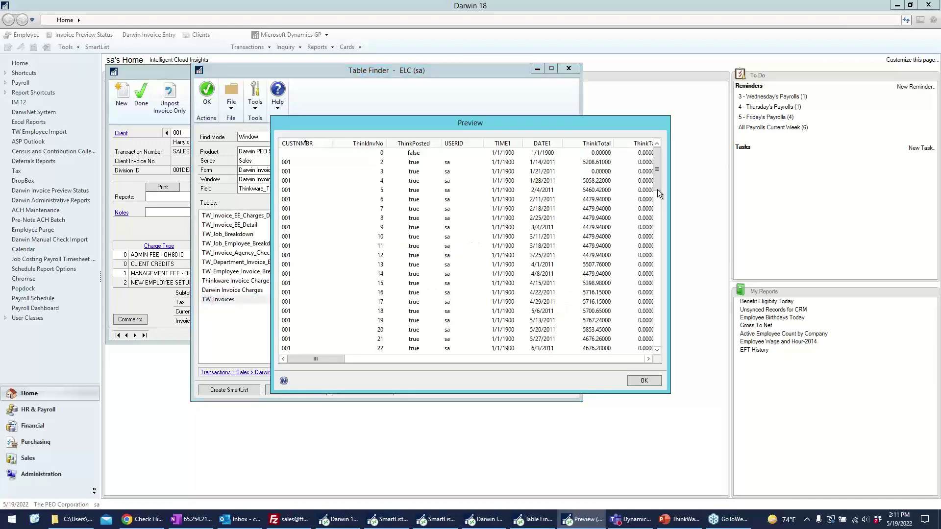
left_click(644, 381)
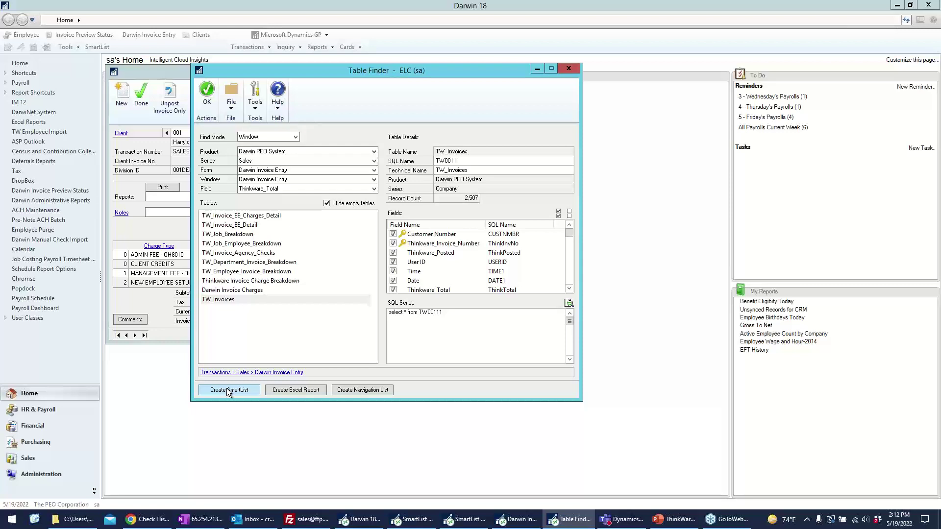
Close Table Finder and Darwin Invoice Entry, and display the CI Inv For Demo records in SmartList
left_click(569, 69)
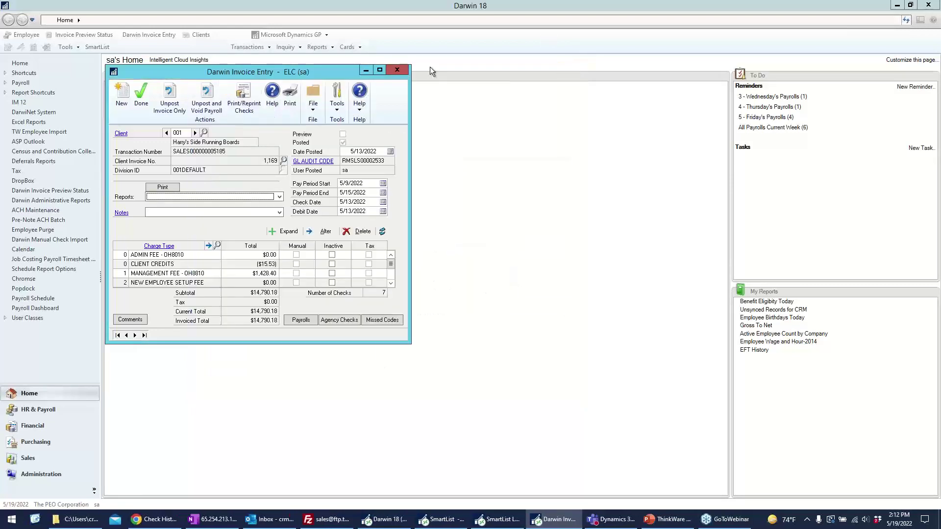
left_click(397, 68)
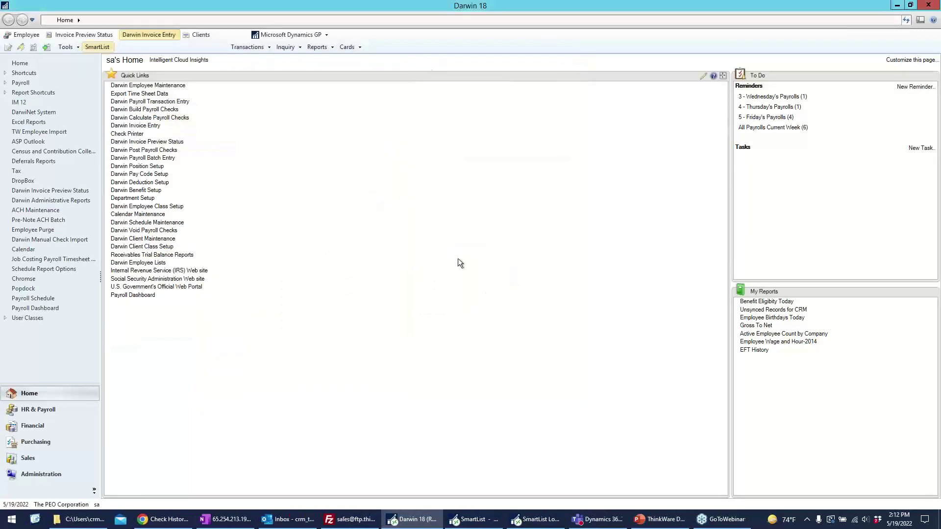
left_click(473, 519)
left_click(489, 523)
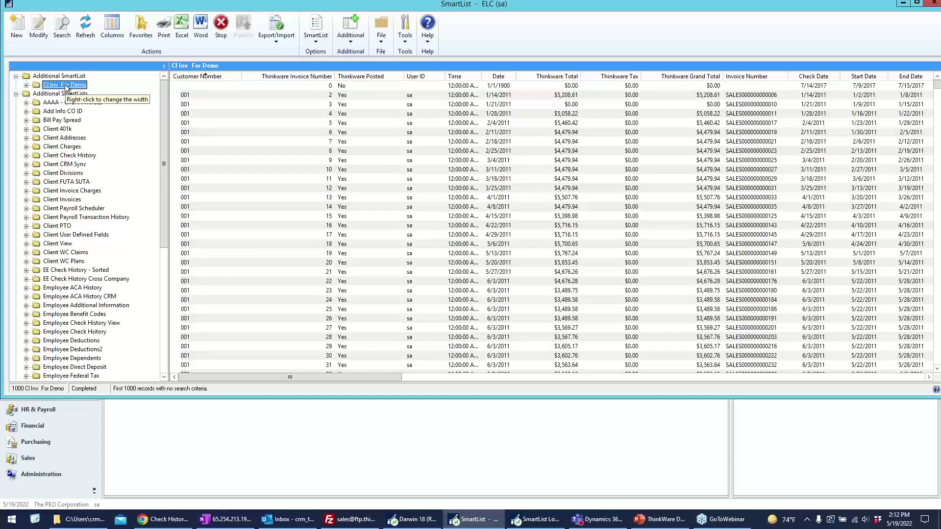
Switch to Popdock and open the Dynamics GP connector's lists for editing
left_click(158, 524)
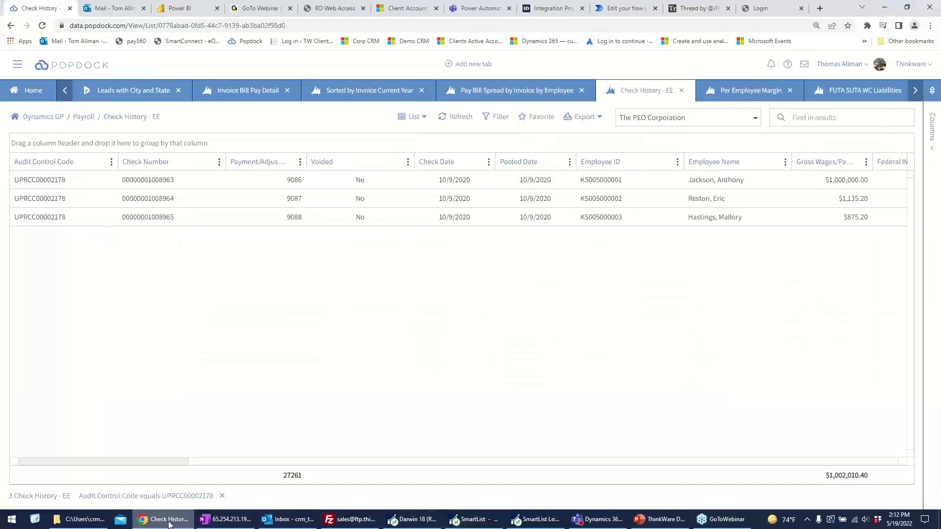
left_click(16, 65)
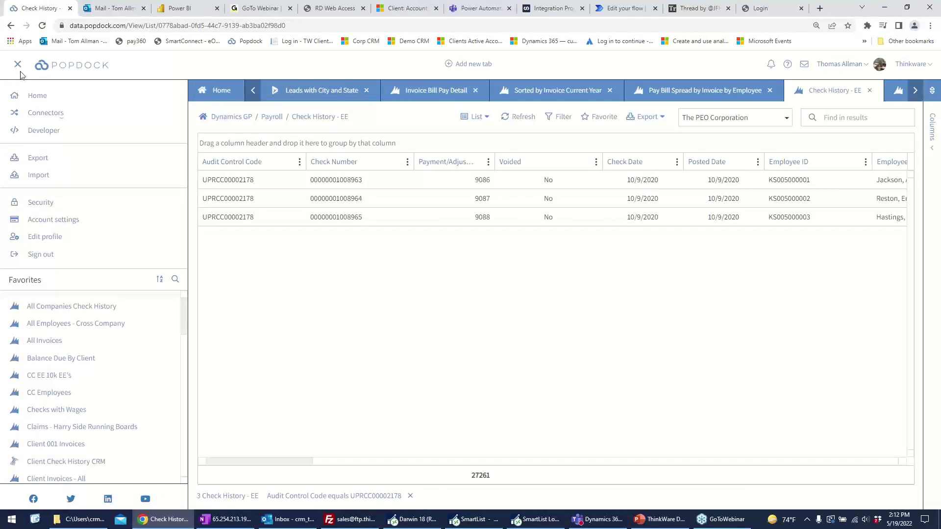
left_click(47, 115)
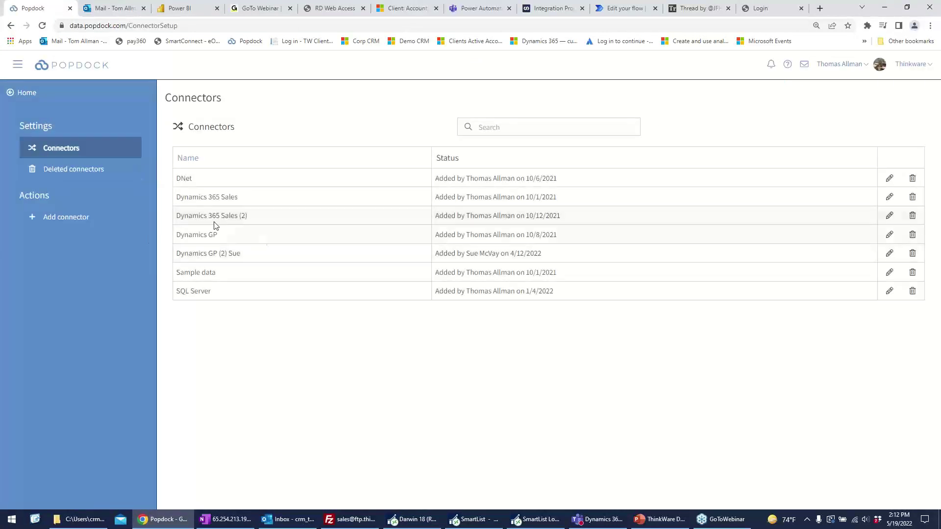
left_click(888, 236)
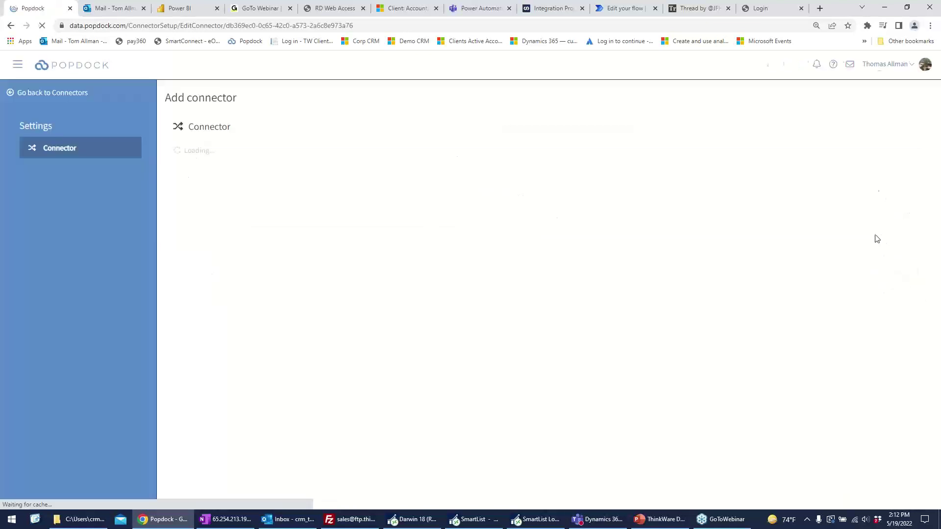
left_click(85, 197)
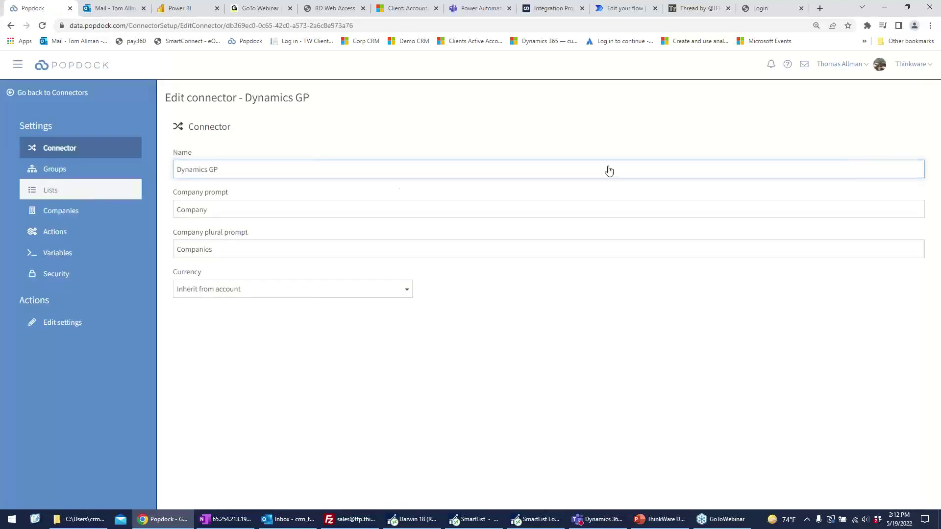
Add the CI Inv For Demo list from the SmartList Builder group to the Dynamics GP connector
left_click(862, 129)
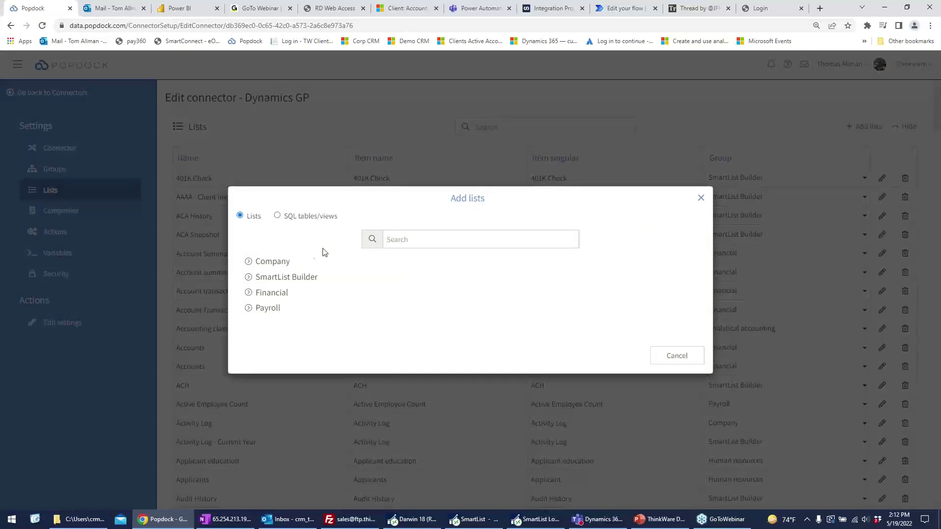
left_click(249, 278)
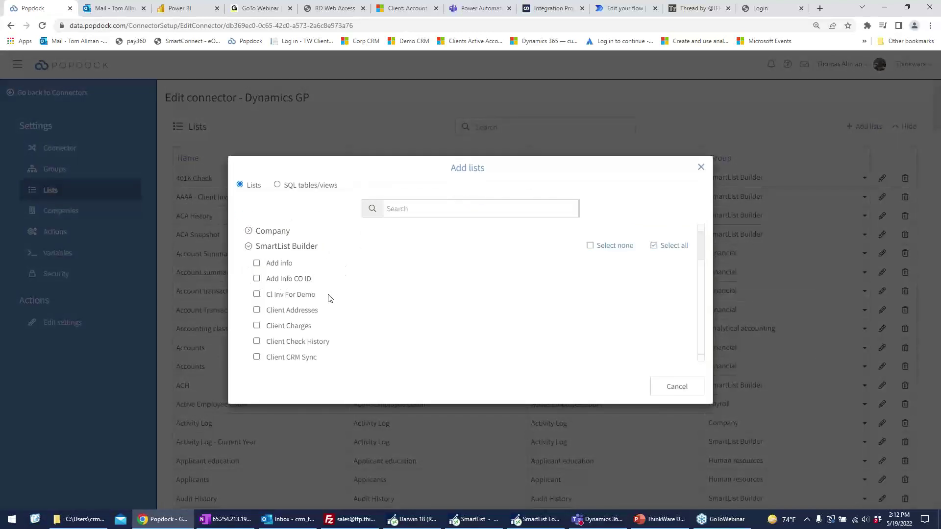
left_click(256, 296)
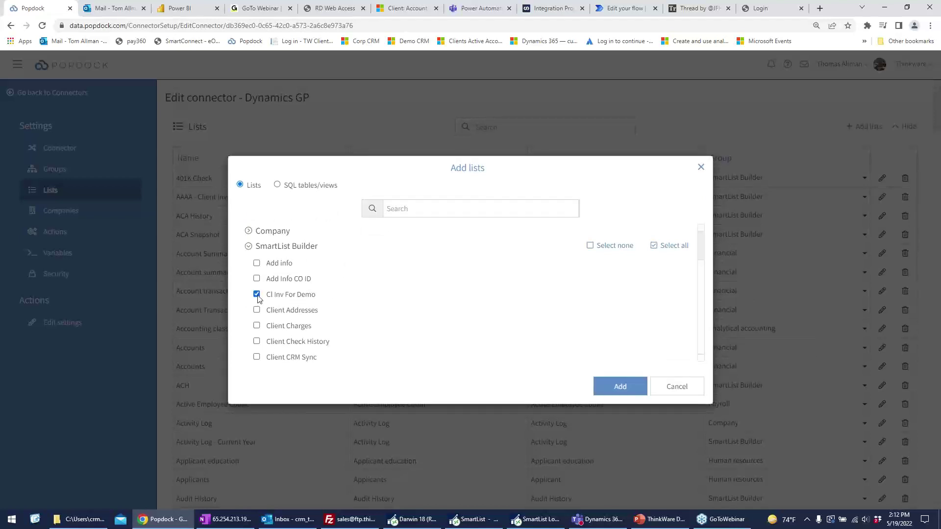
left_click(620, 388)
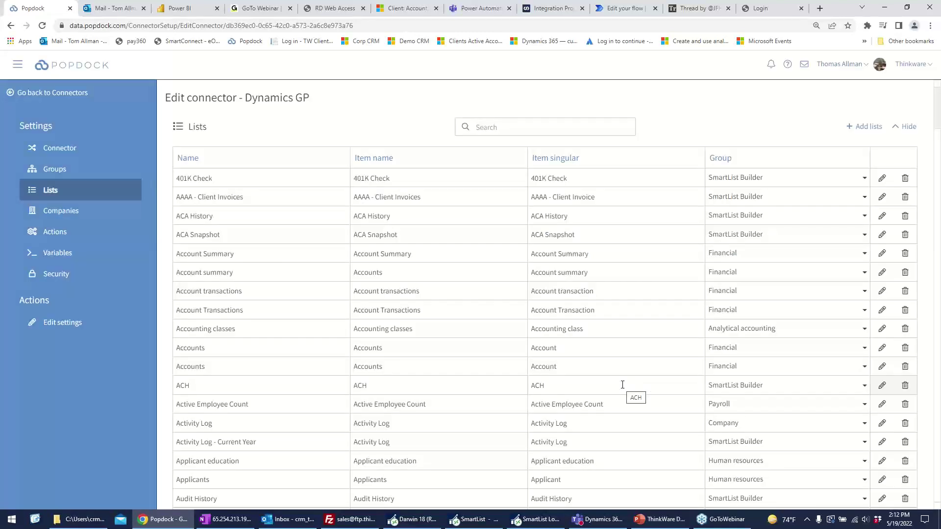
Search the Dynamics GP connector's lists for "demo" and examine the CI Inv For Demo entry
left_click(907, 126)
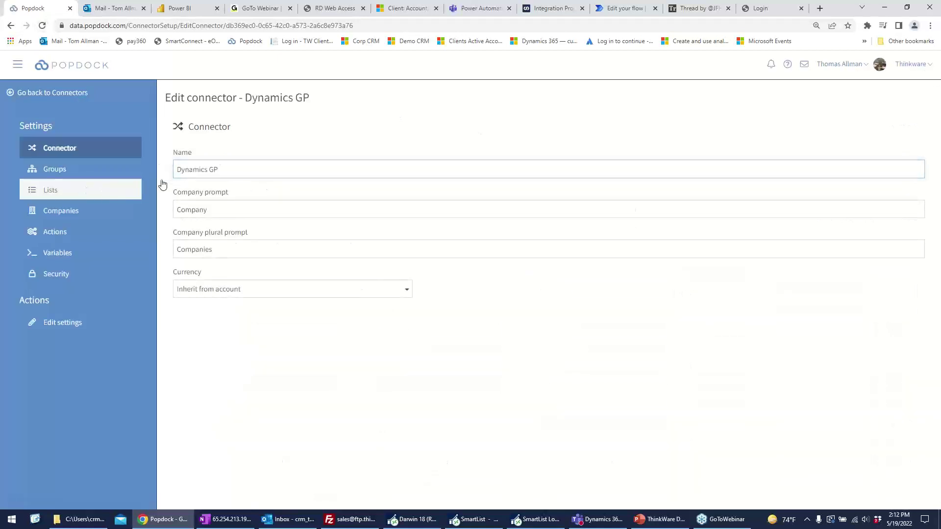
left_click(90, 192)
left_click(901, 127)
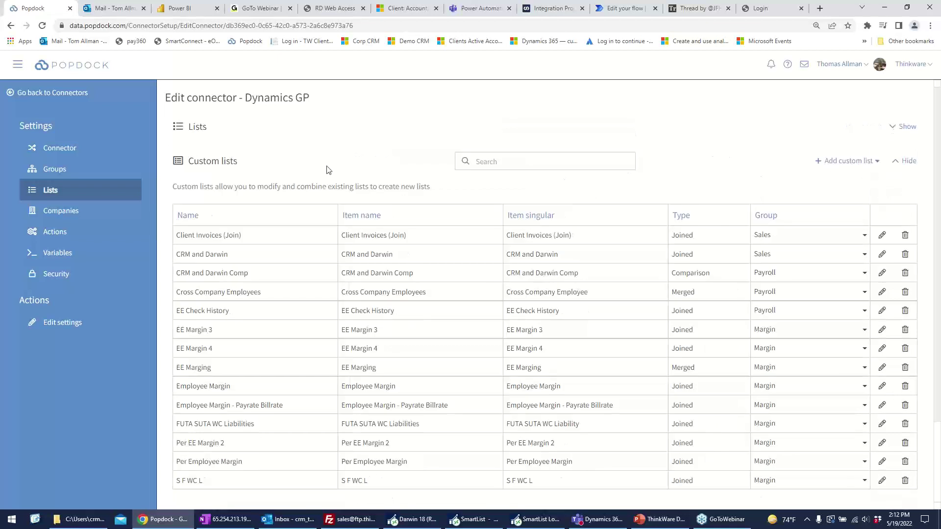
left_click(900, 127)
left_click(560, 128)
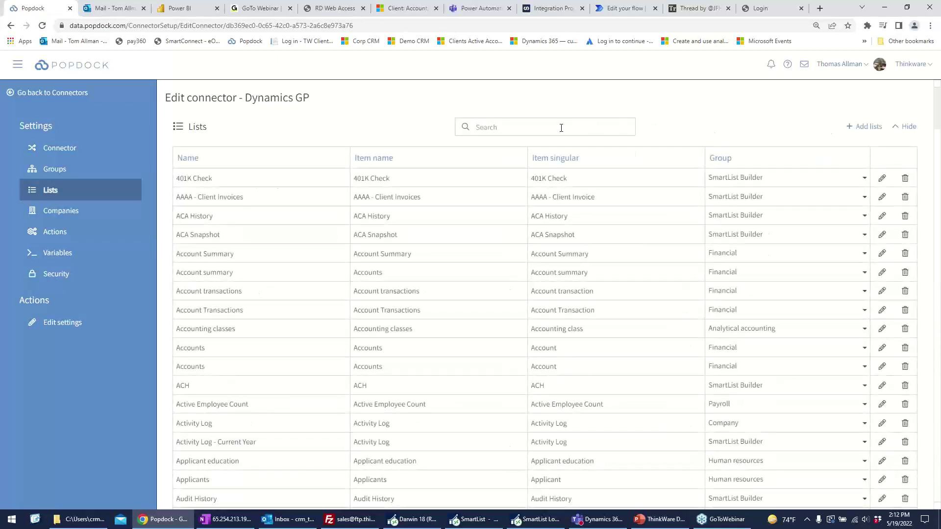
type("demo")
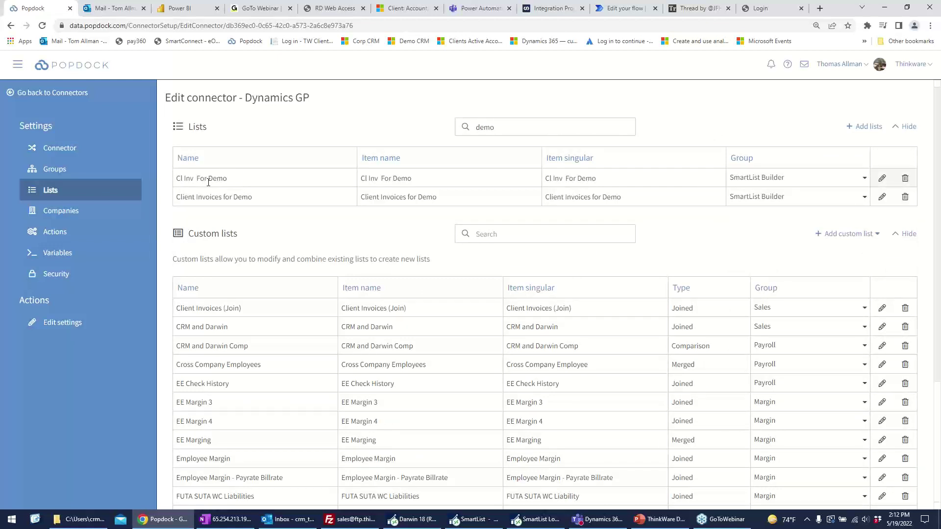
left_click_drag(187, 180, 230, 180)
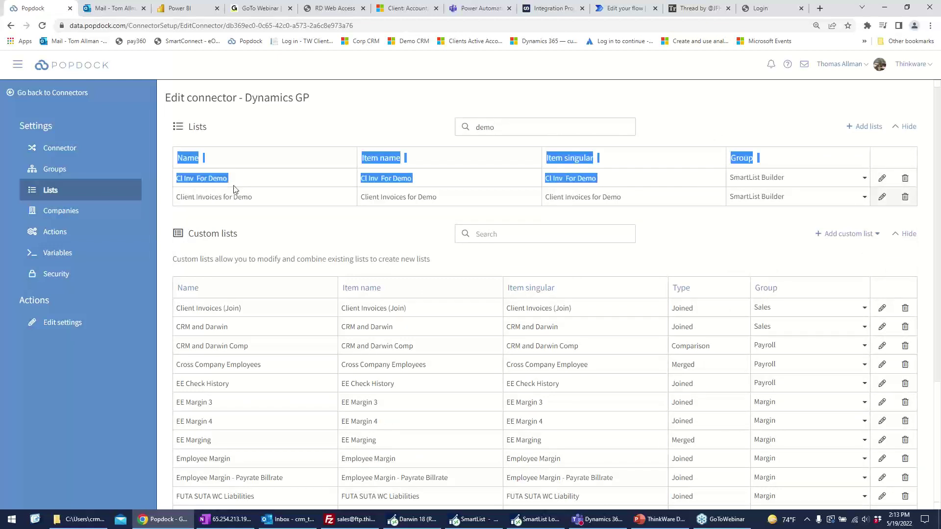
left_click(281, 133)
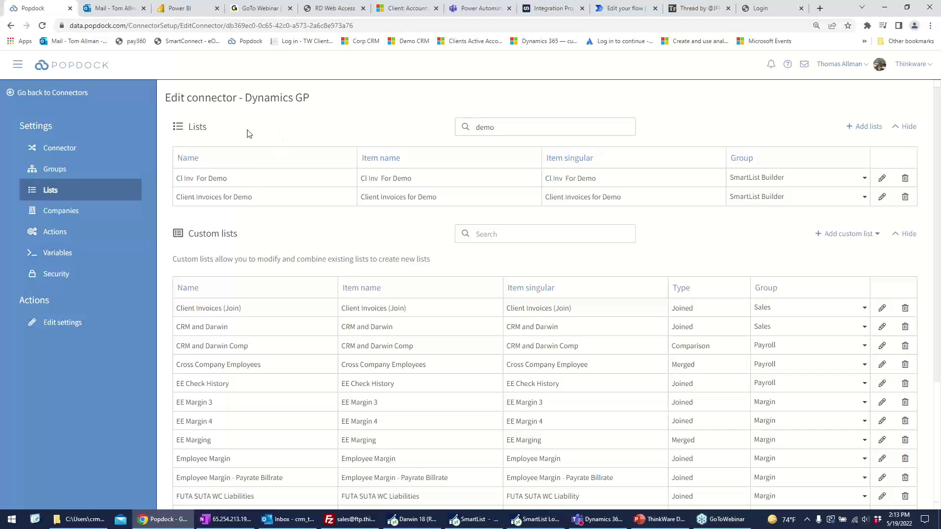
Add a home tab for the default view of Client Invoices for Demo, using The PEO Corporation as the company
left_click(91, 69)
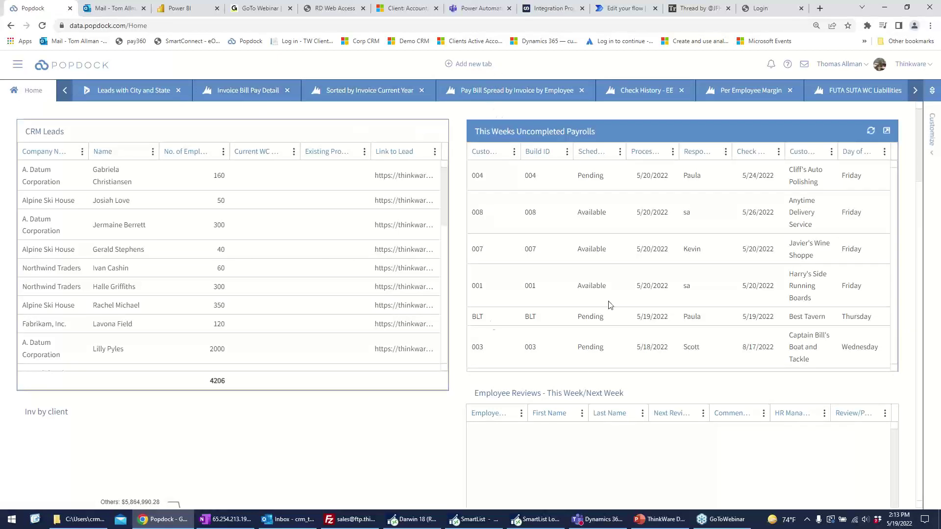
left_click(473, 65)
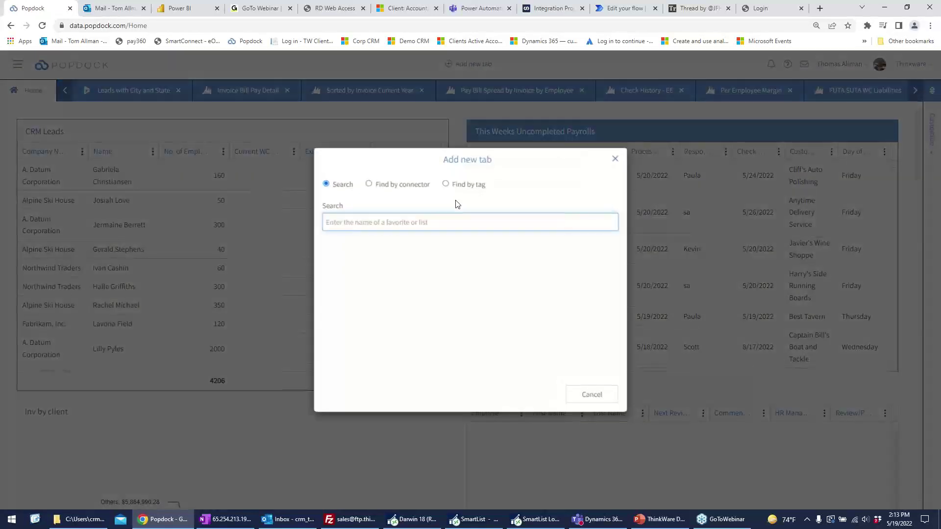
type("demo")
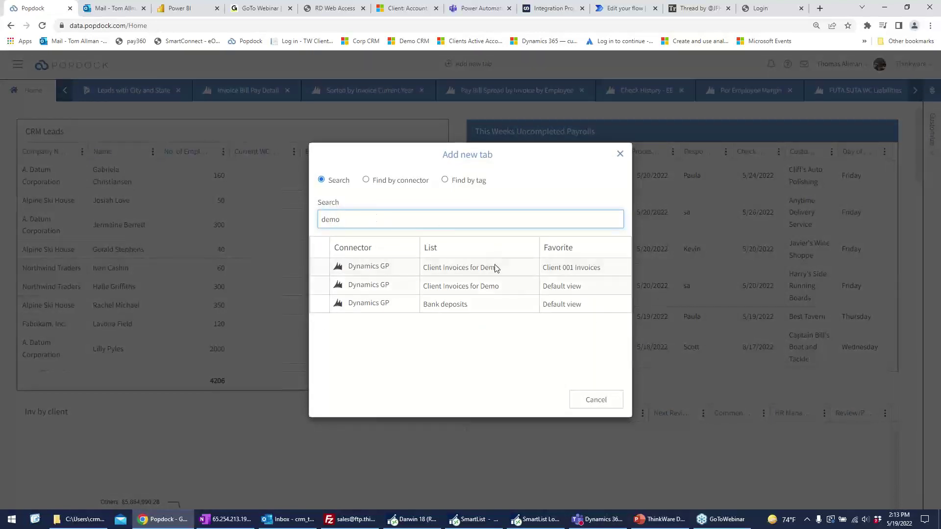
left_click(487, 284)
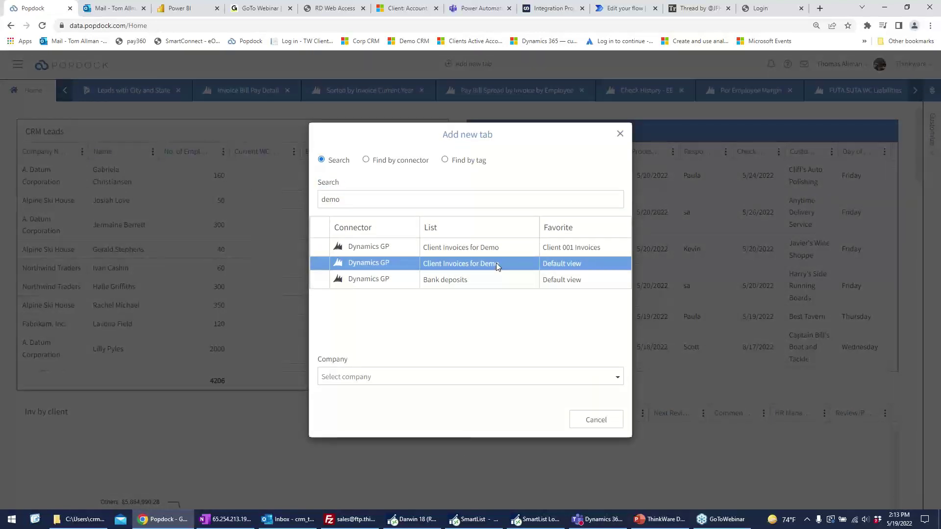
left_click(527, 381)
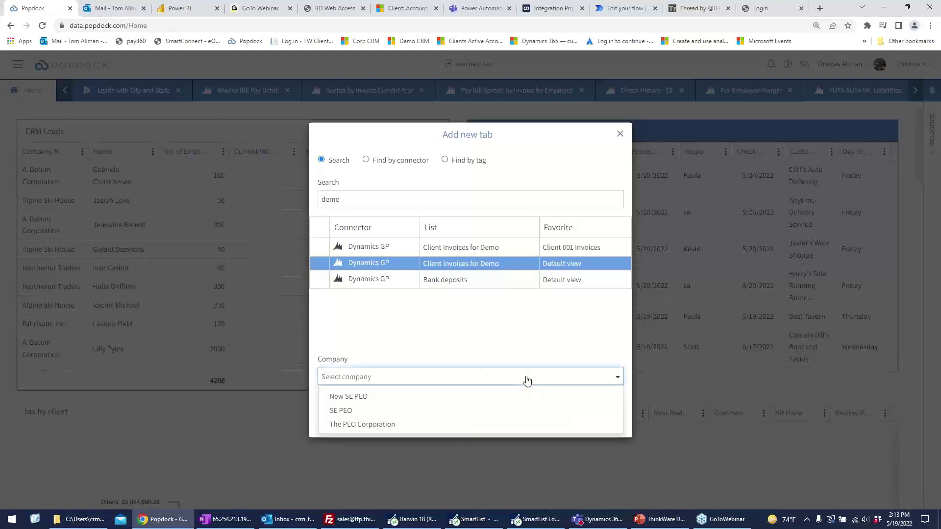
left_click(426, 422)
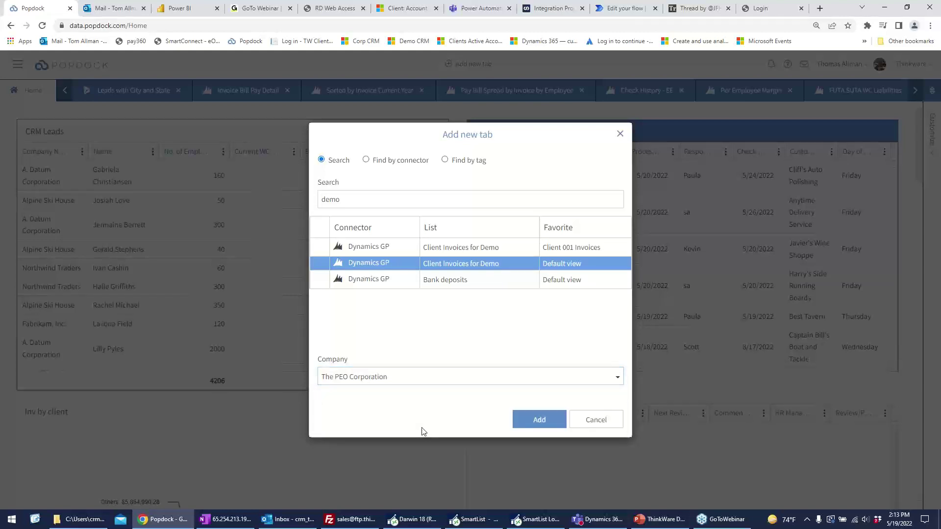
left_click(540, 422)
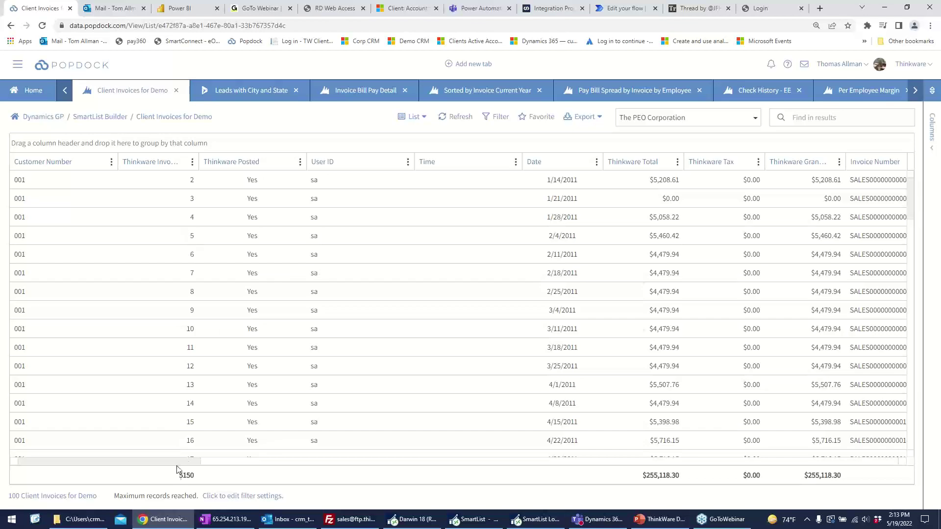
left_click_drag(179, 467, 164, 399)
left_click(539, 118)
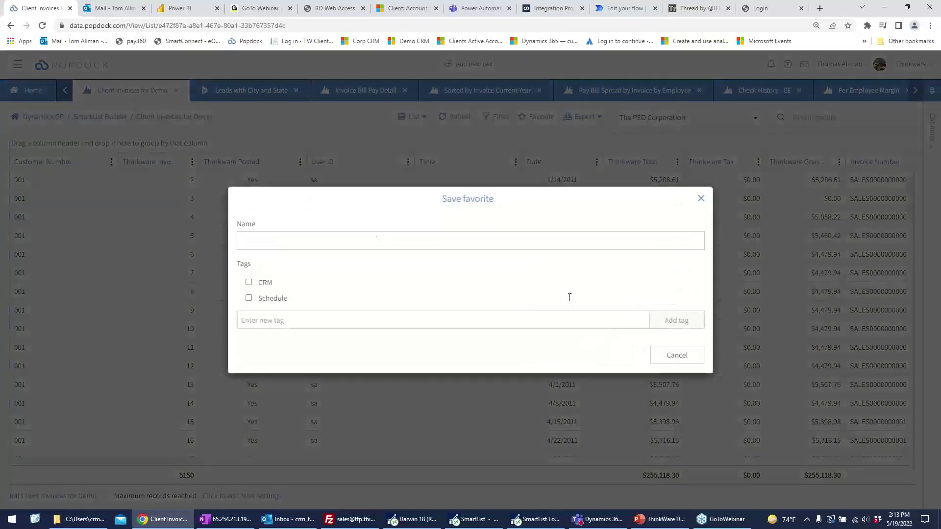
left_click(678, 363)
Open the filters of the Client Invoices for Demo list and add a Customer Number Equals condition
left_click(498, 118)
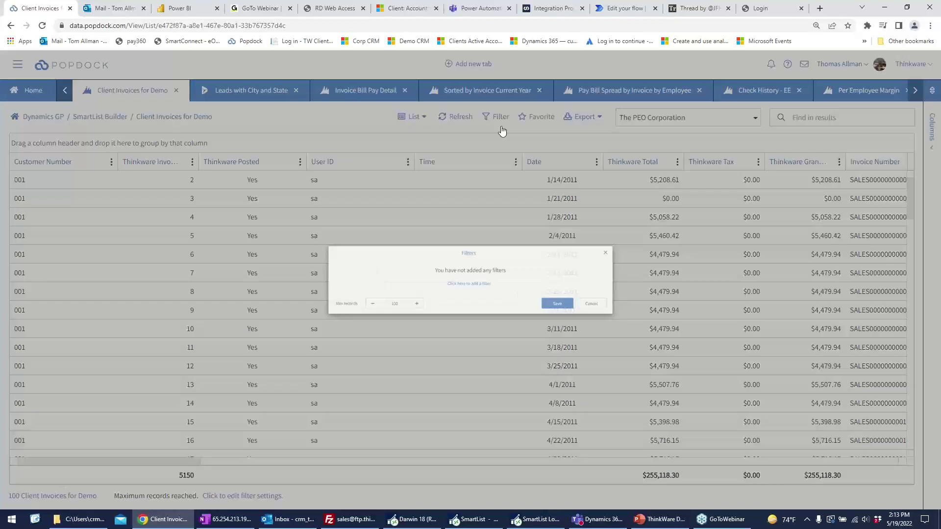
left_click(462, 287)
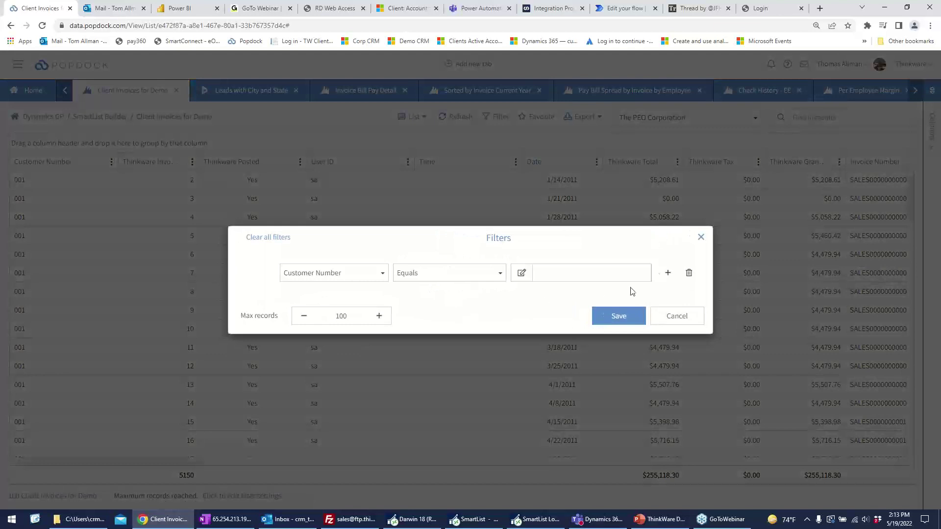
Try adding four extra filter conditions and remove them again, keeping only the first Customer Number condition
left_click(668, 273)
left_click(668, 286)
left_click(668, 300)
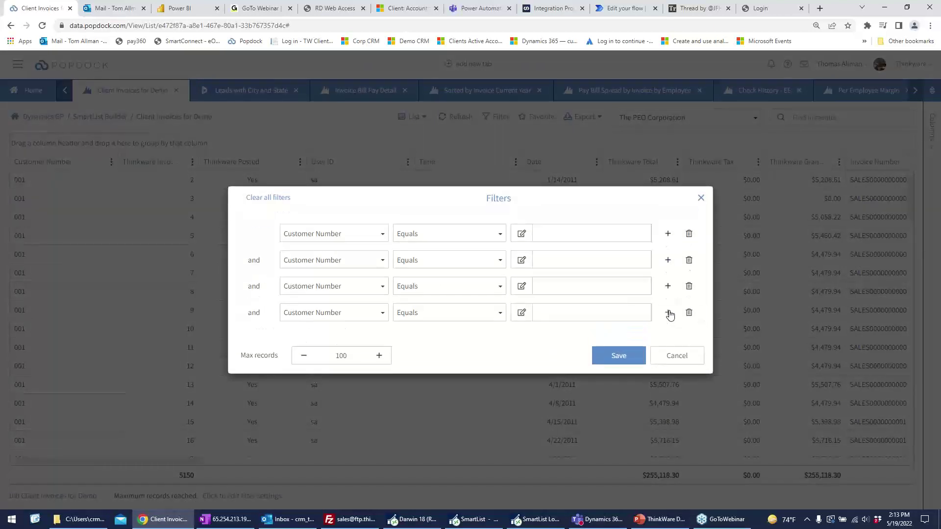
left_click(668, 313)
left_click(688, 325)
left_click(688, 311)
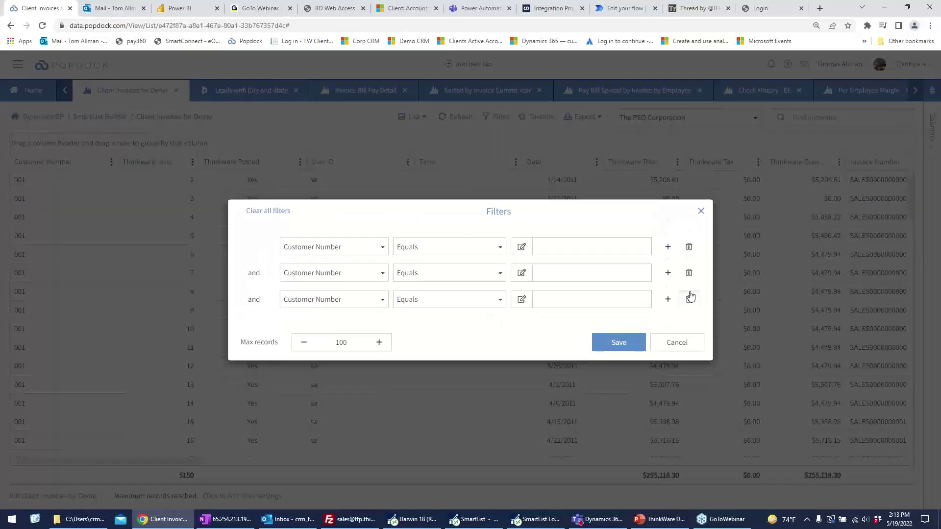
left_click(689, 299)
left_click(688, 286)
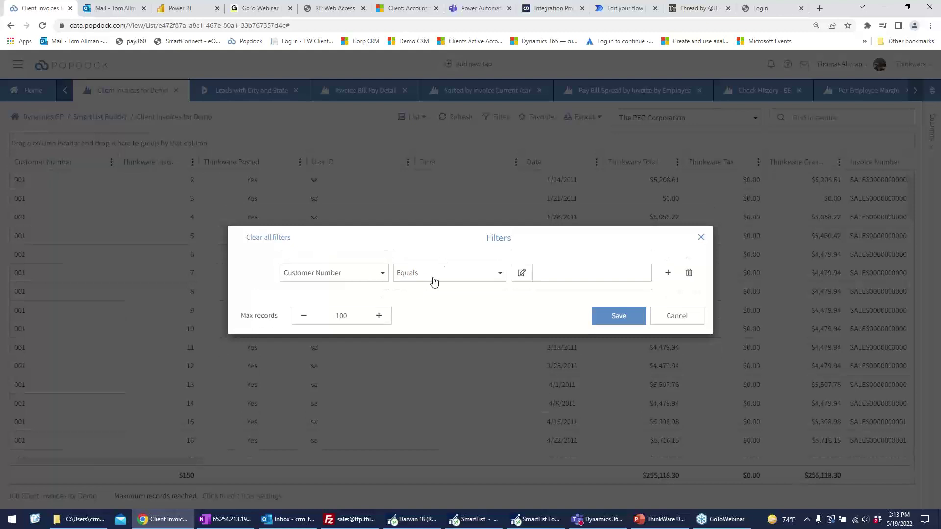
Enter the client's customer number as the Customer Number filter value and apply the filter to the list
left_click(560, 274)
type("001")
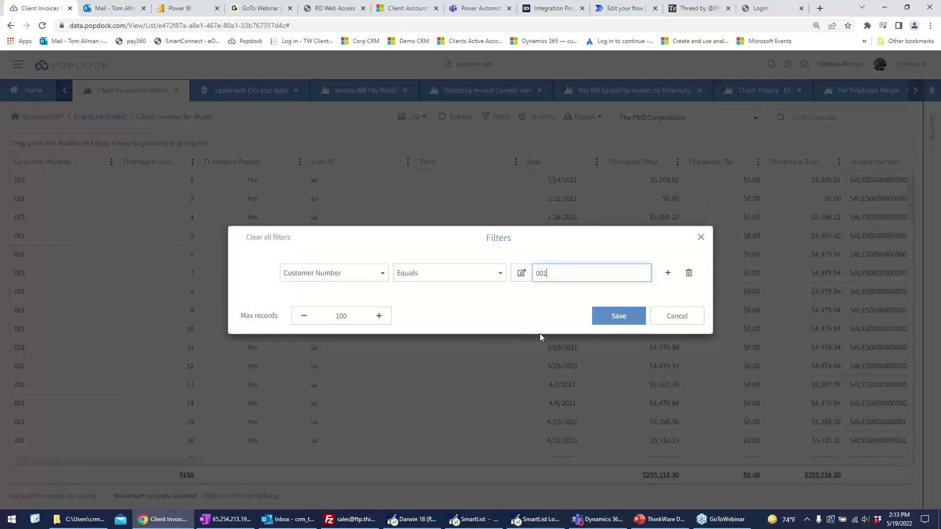
left_click(616, 322)
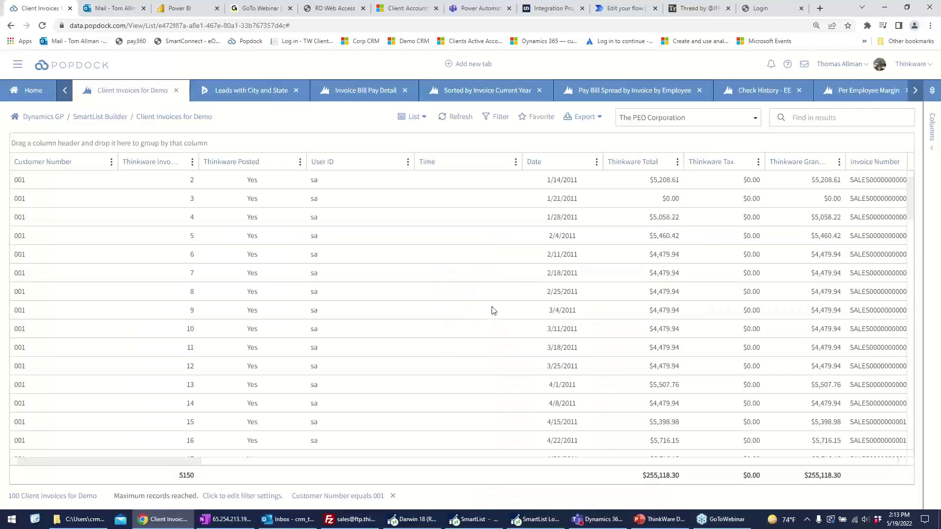
Save the filtered invoice list as a favorite named HSR Invoices, without assigning any tags
left_click(537, 120)
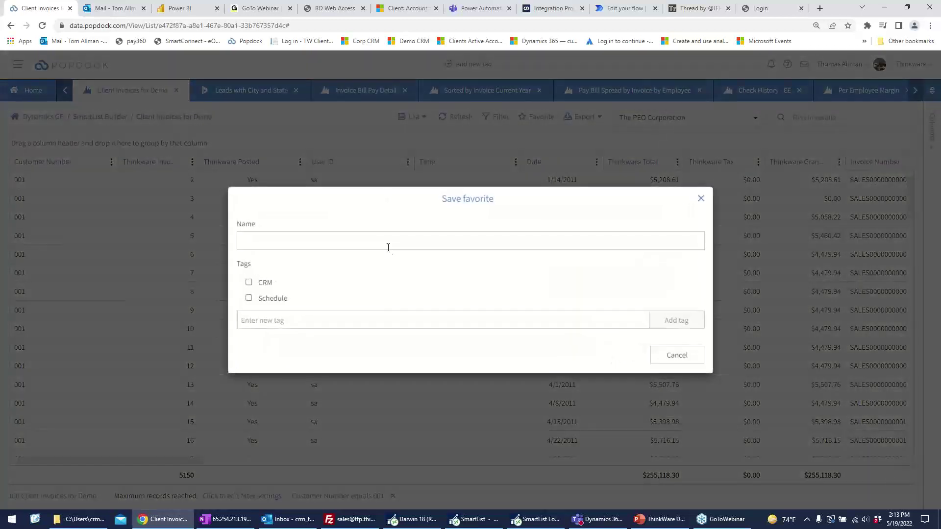
left_click(388, 246)
type("HS")
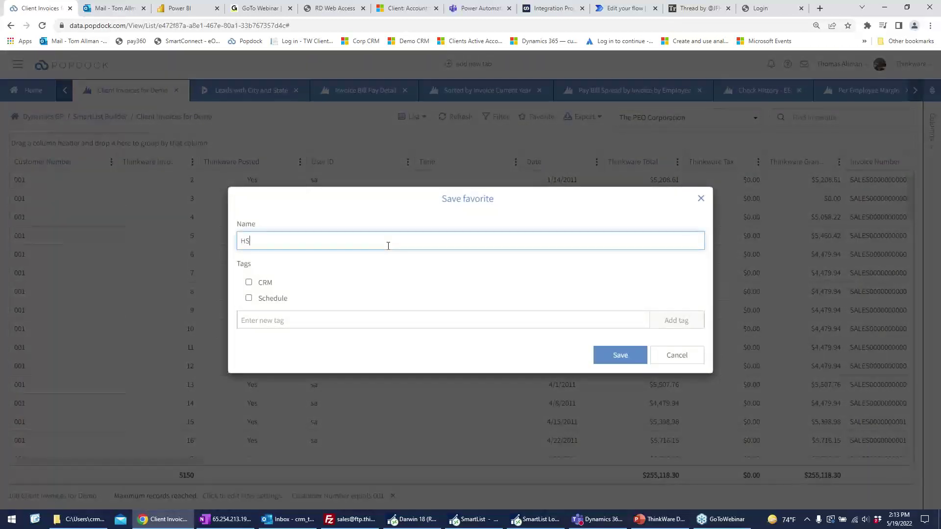
type("R Invoices")
left_click(623, 358)
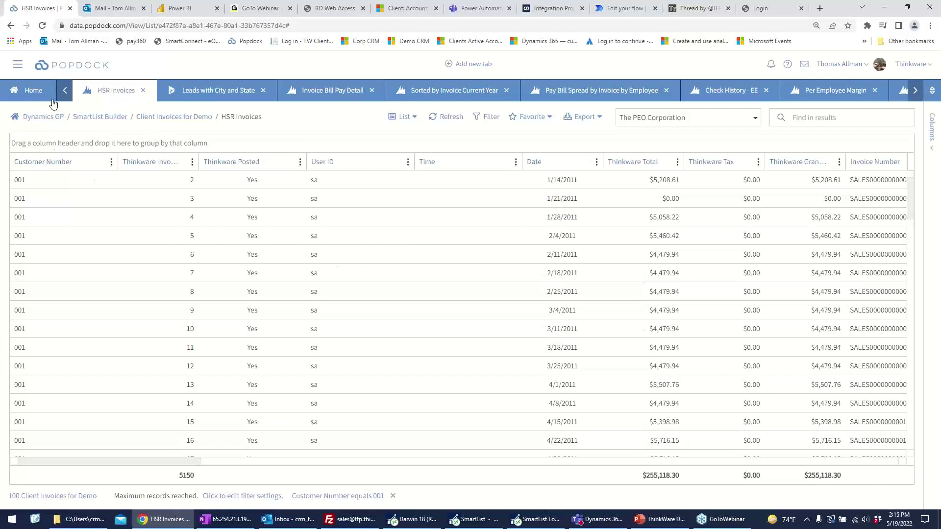
Create a new widget named HSR Invoices in the Developer area
left_click(20, 69)
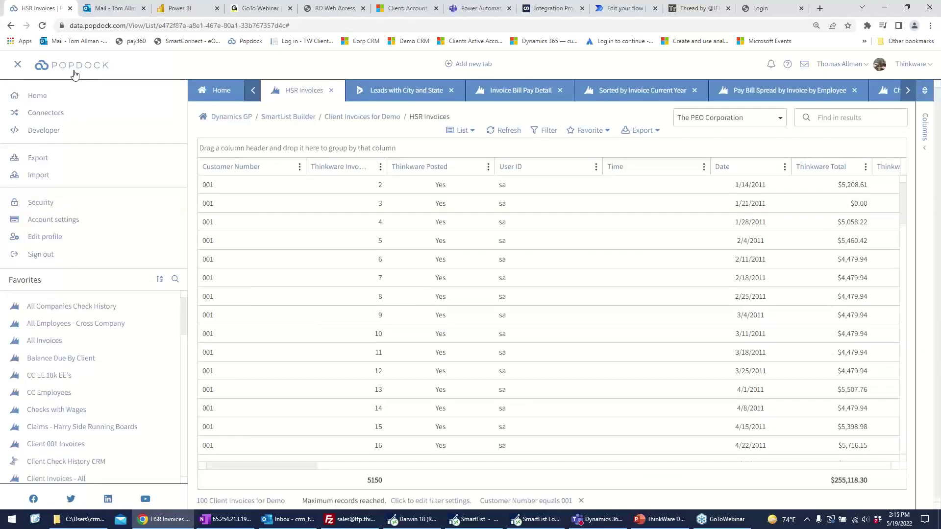
left_click(45, 132)
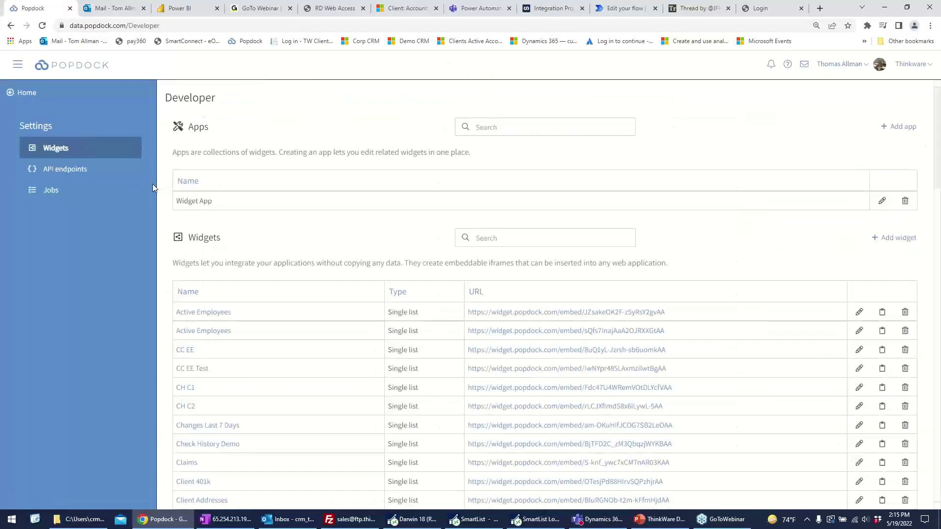
left_click(892, 239)
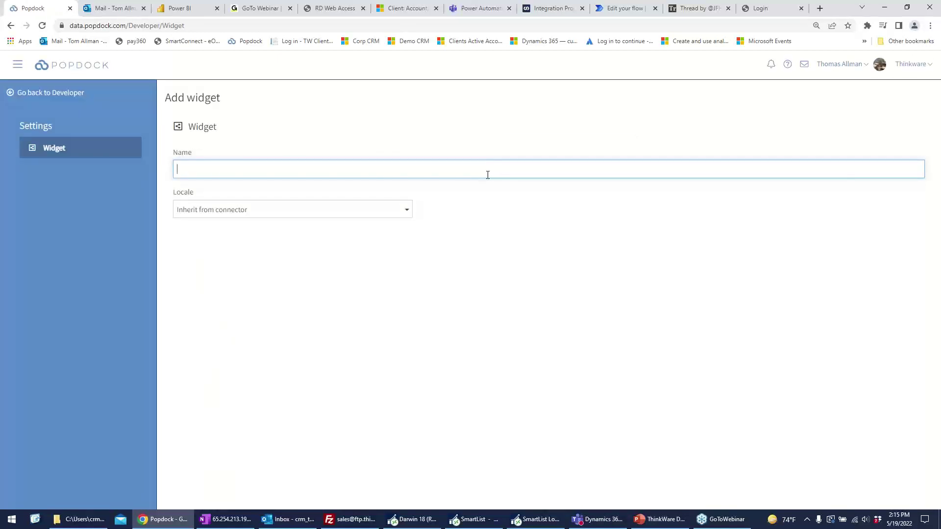
type("HSR Invoices")
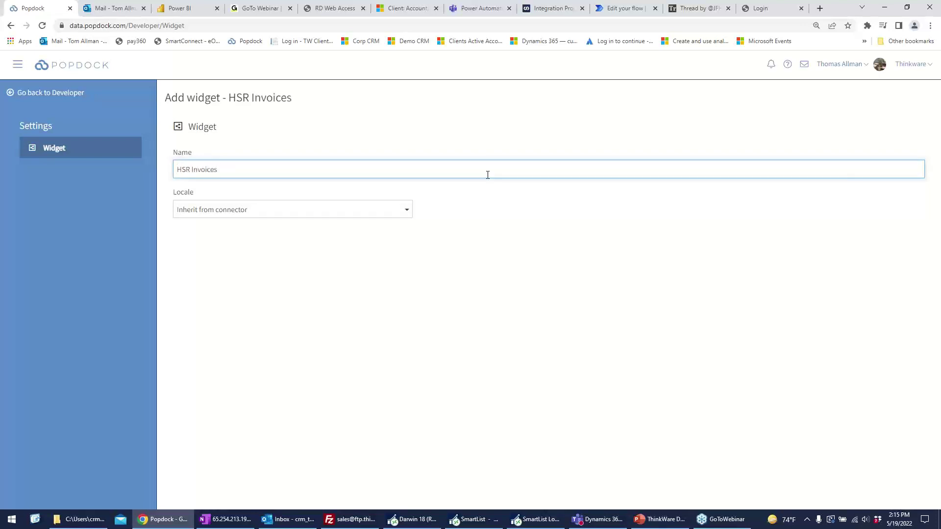
key("Return")
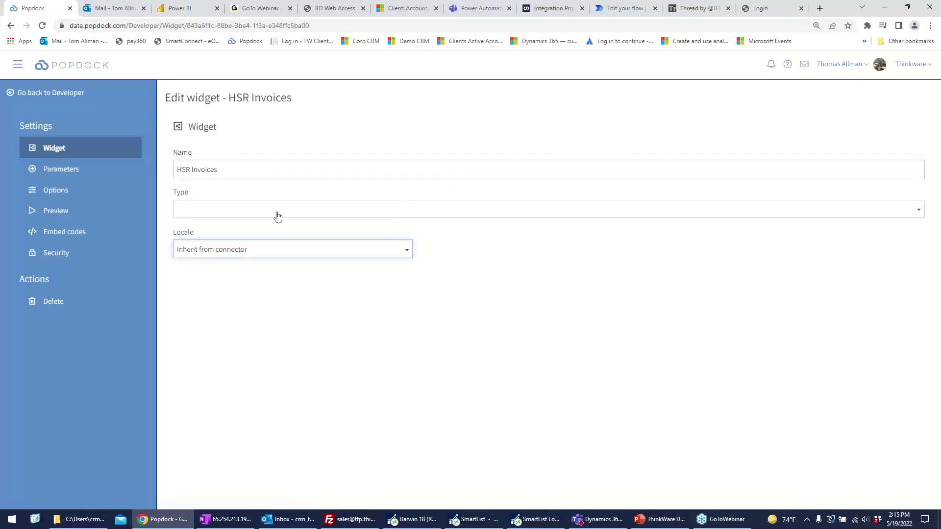
Set the HSR Invoices widget to type Single list, connector Dynamics GP and group SmartList Builder
left_click(269, 216)
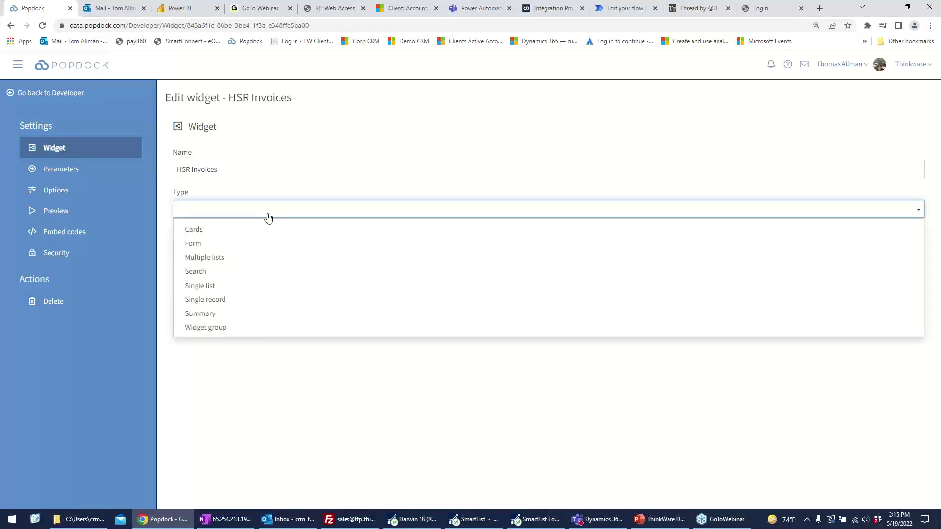
left_click(222, 287)
left_click(324, 253)
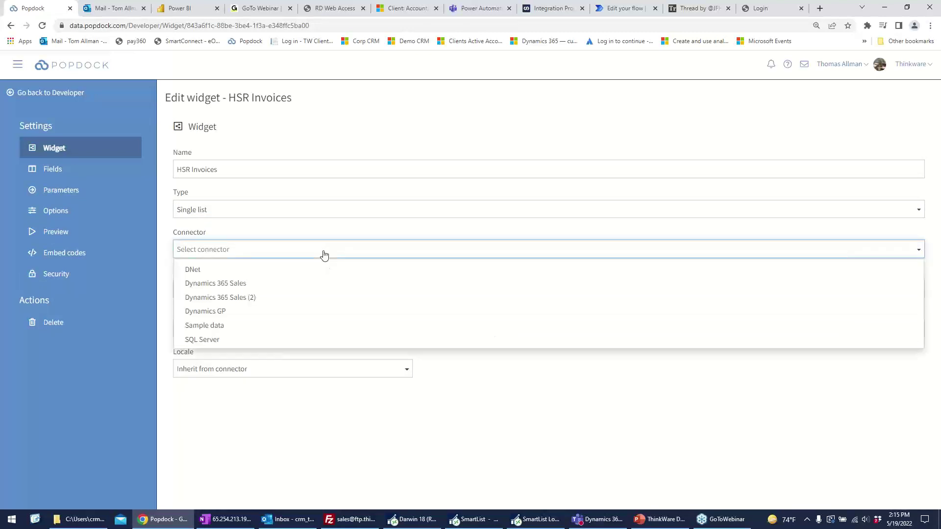
left_click(296, 309)
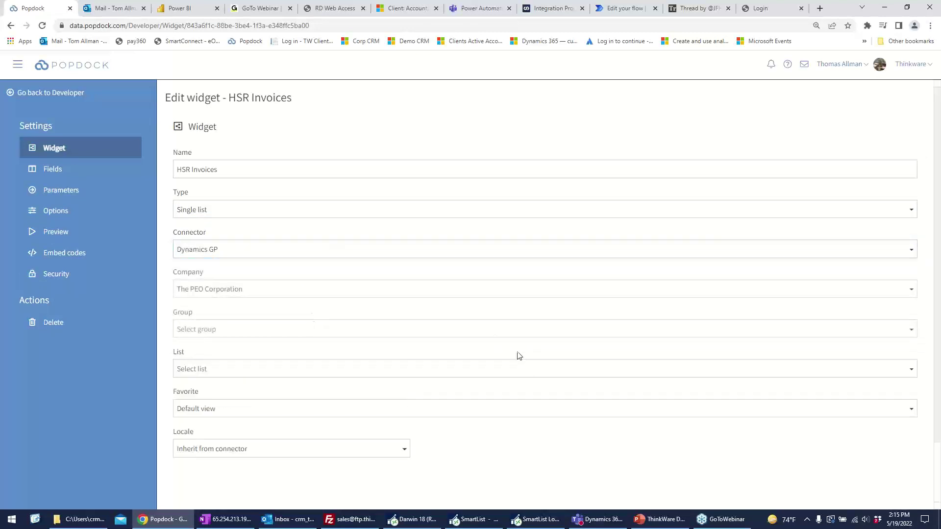
left_click(385, 333)
scroll(331, 457, "down", 1)
left_click(267, 493)
Assign the Client Invoices for Demo list and the HSR Invoices favorite to the widget
left_click(321, 374)
scroll(411, 424, "down", 2)
scroll(410, 423, "down", 4)
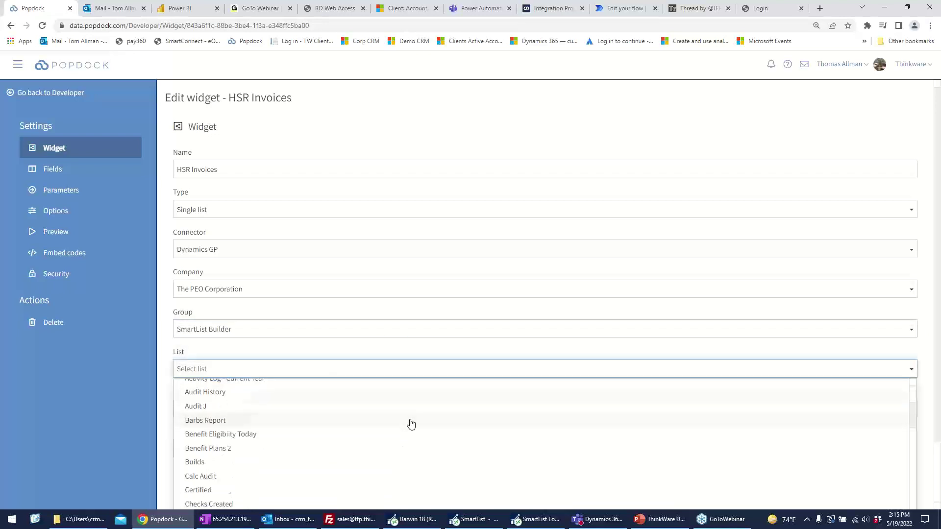
scroll(410, 425, "down", 2)
scroll(410, 424, "up", 4)
scroll(411, 424, "down", 2)
scroll(410, 425, "down", 2)
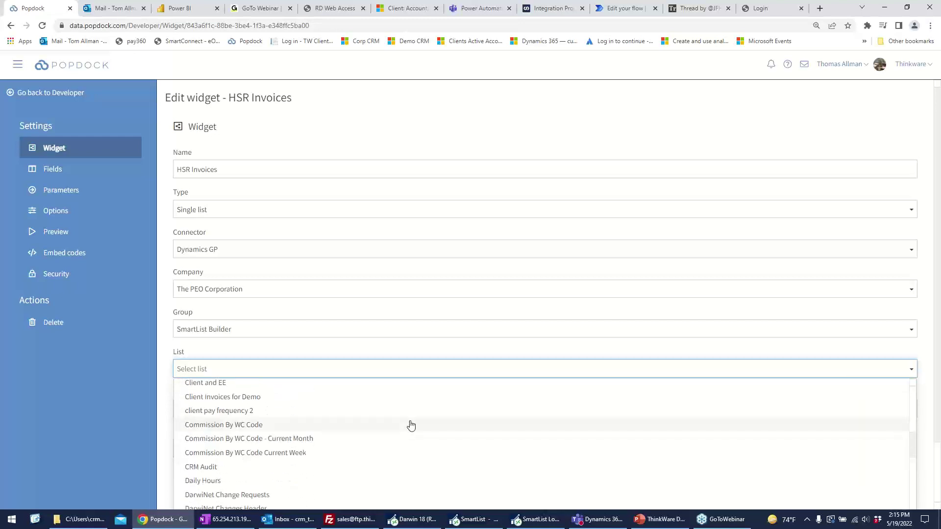
scroll(410, 425, "up", 1)
scroll(410, 426, "up", 2)
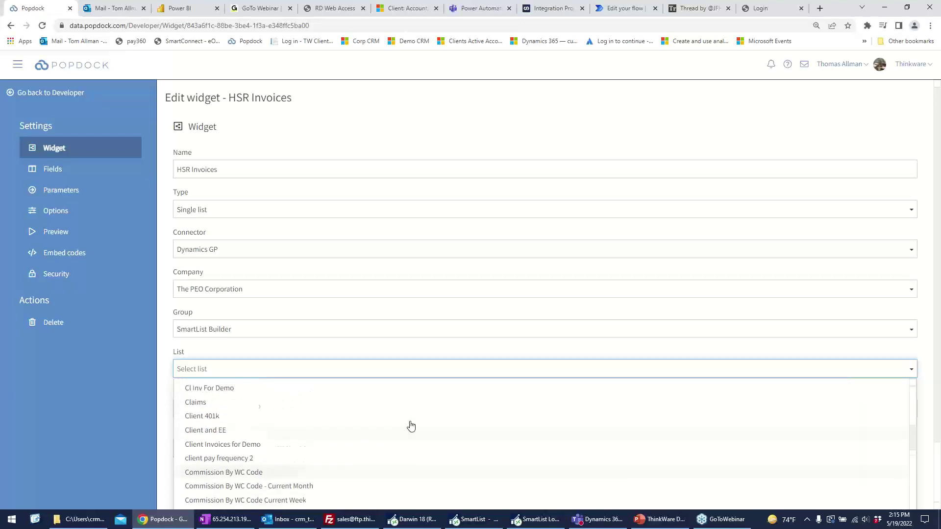
left_click(344, 443)
left_click(316, 411)
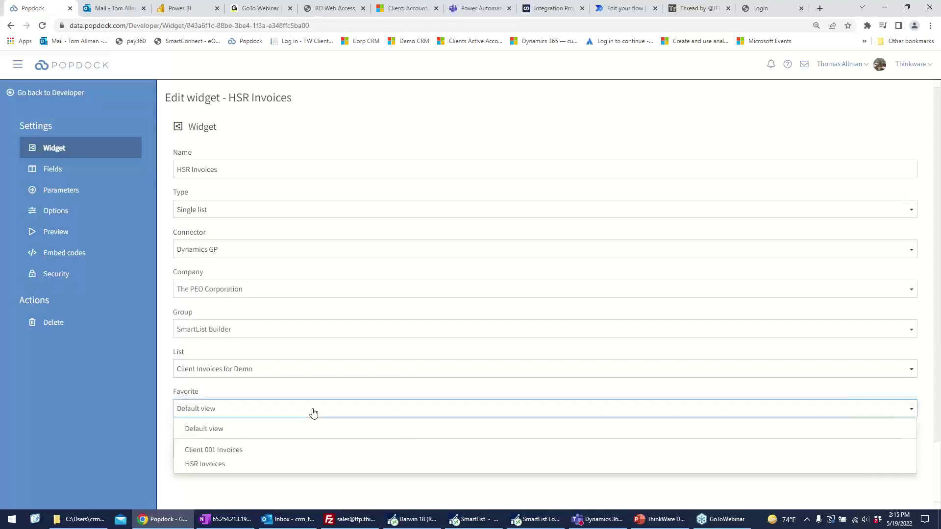
left_click(275, 463)
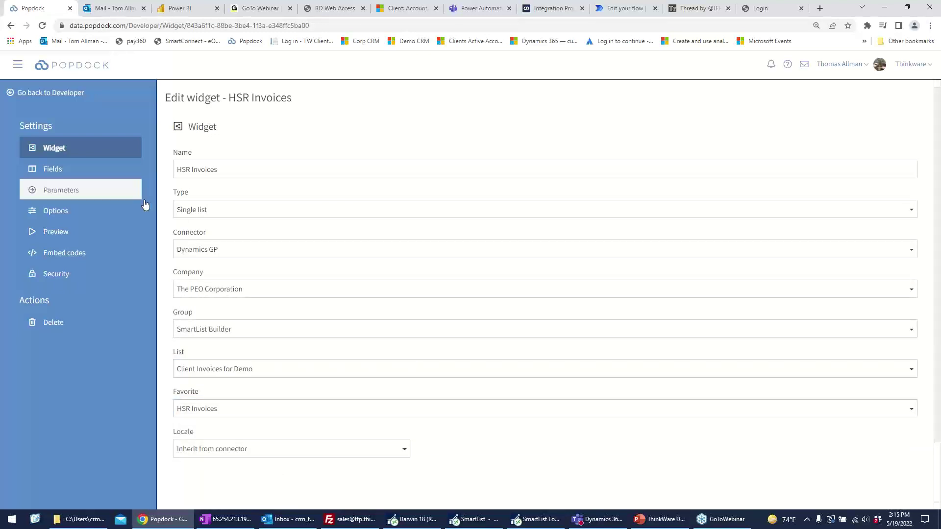
Enable all display options for the HSR Invoices widget, from Allow export through Show totals
left_click(59, 221)
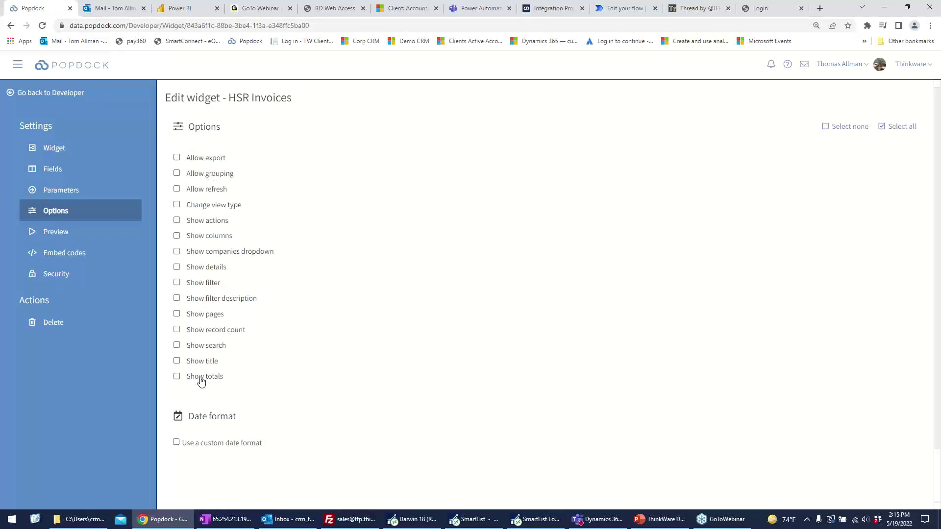
left_click(901, 126)
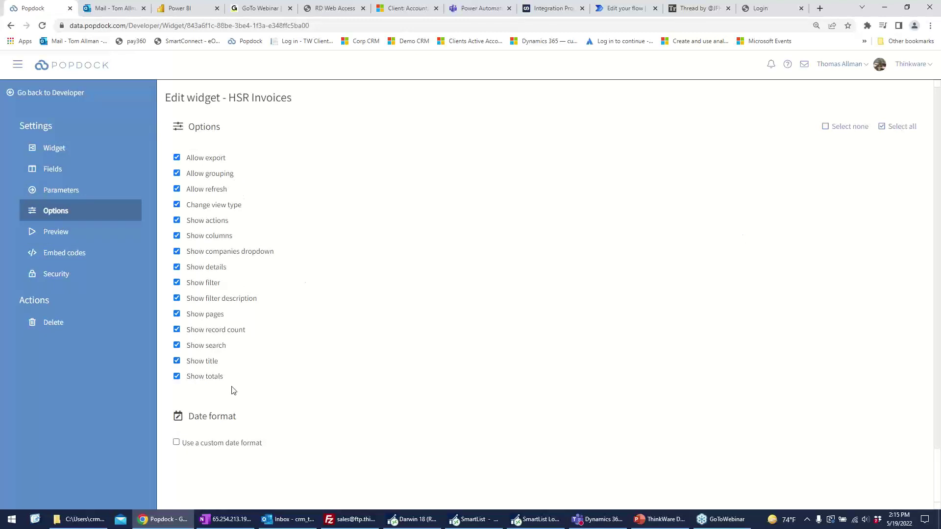
Copy the HSR Invoices widget's link from its embed codes
left_click(145, 260)
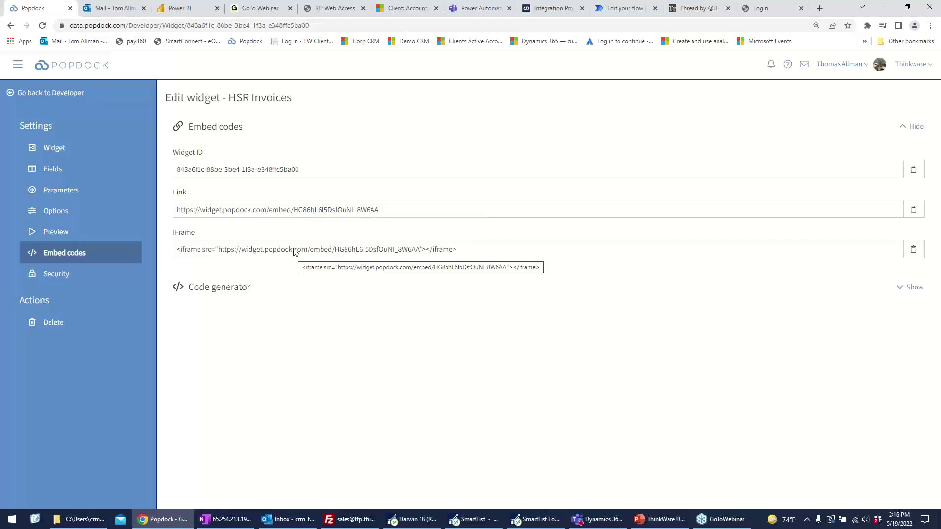
left_click(293, 210)
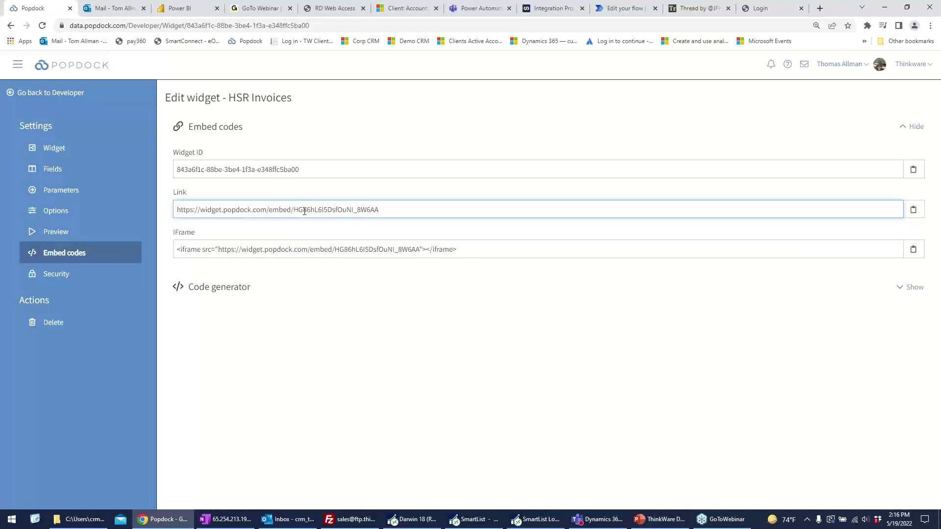
triple_click(304, 212)
key("ctrl+c")
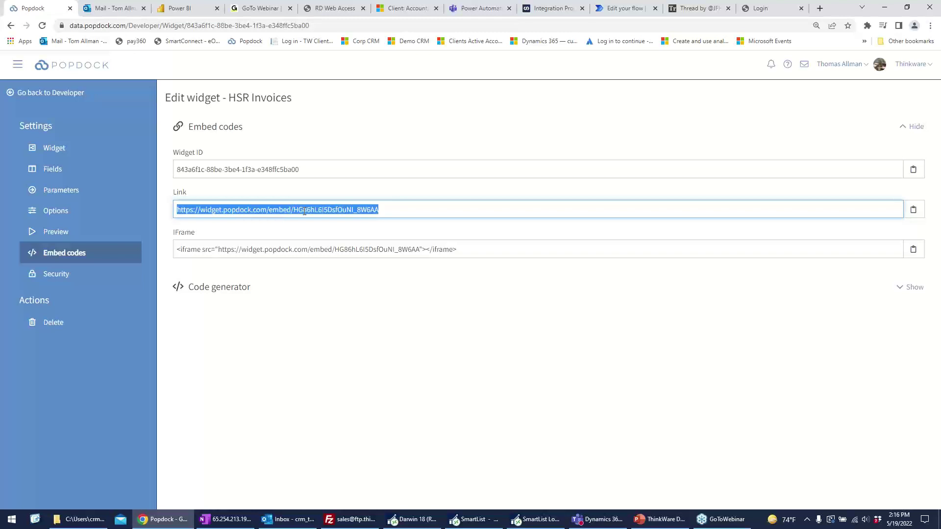
Open the copied widget link in a new browser tab to view the invoice list, and close that tab
left_click(820, 8)
key("ctrl+v")
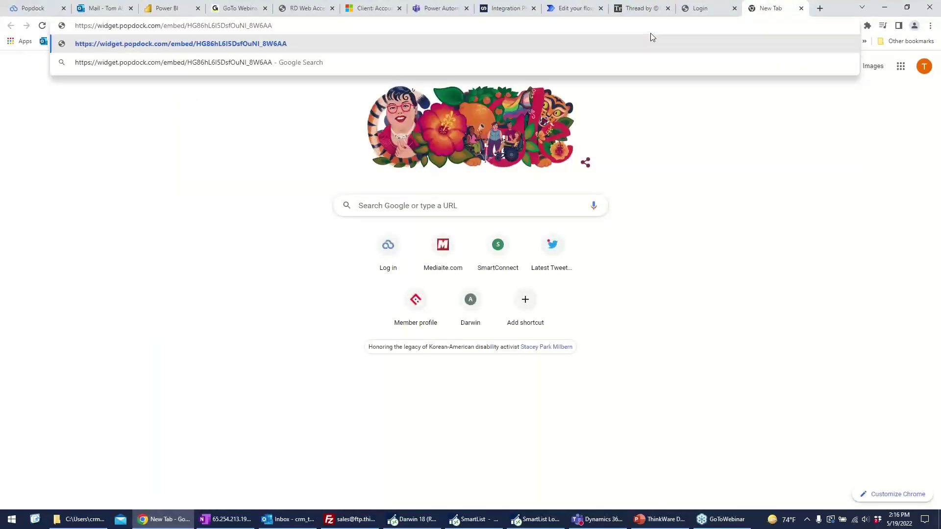
key("Return")
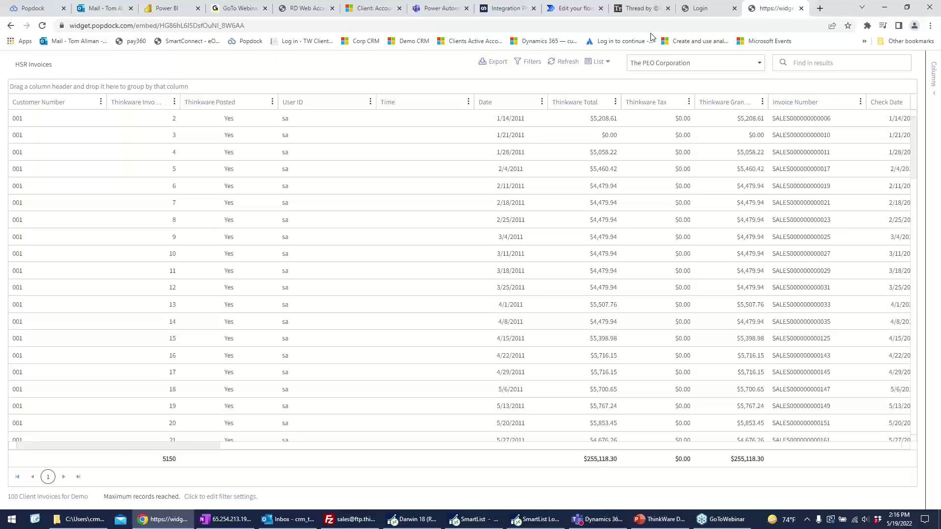
left_click(801, 9)
Switch to the Thinkware self-service HRIS site and sign in with the user ID system
left_click(775, 11)
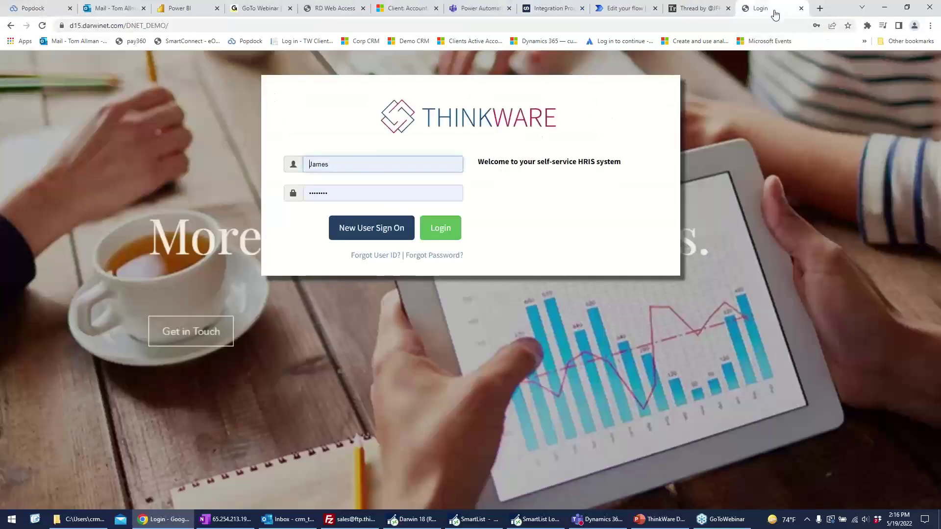
left_click(345, 163)
type("system")
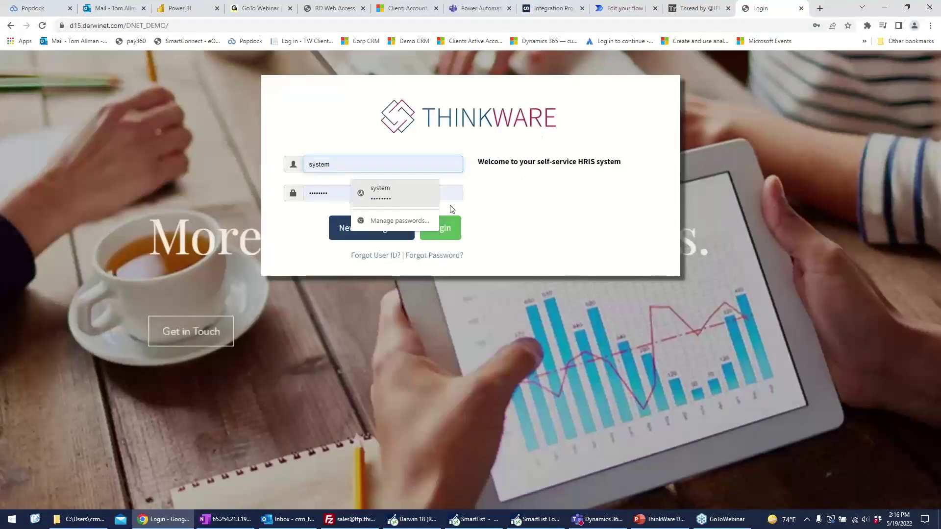
left_click(440, 229)
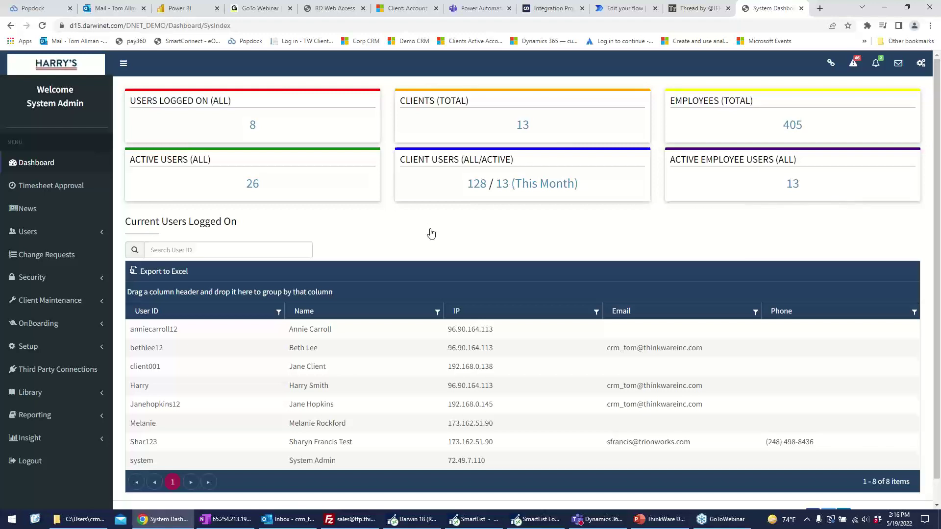
Add a news item with the subject Your Invoice List
left_click(95, 351)
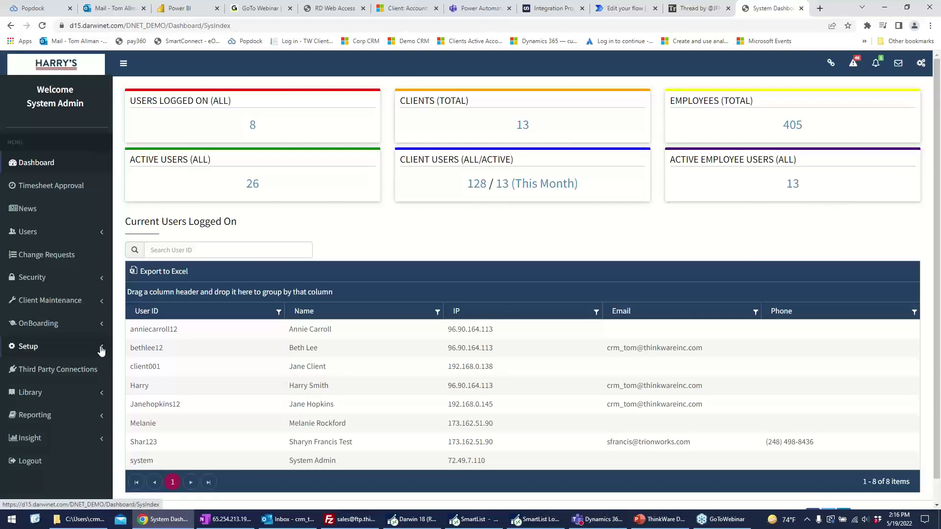
left_click(30, 384)
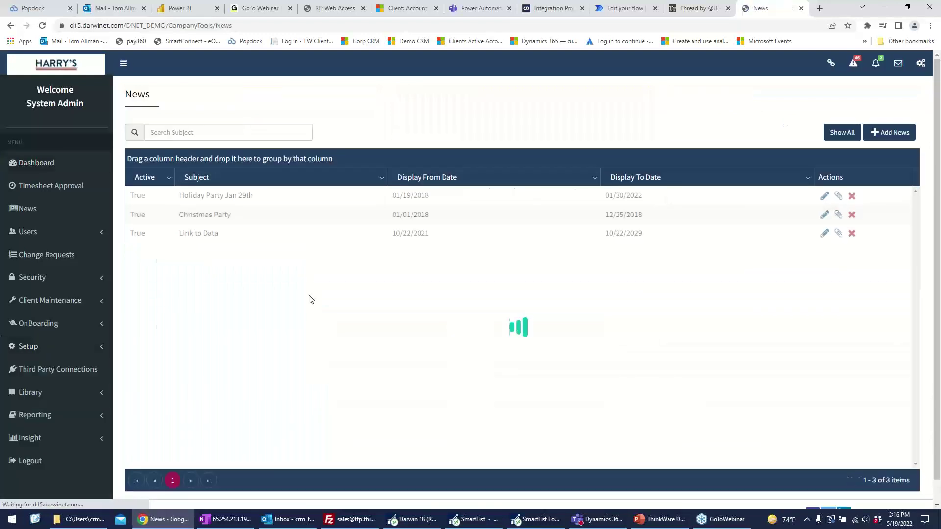
left_click(882, 133)
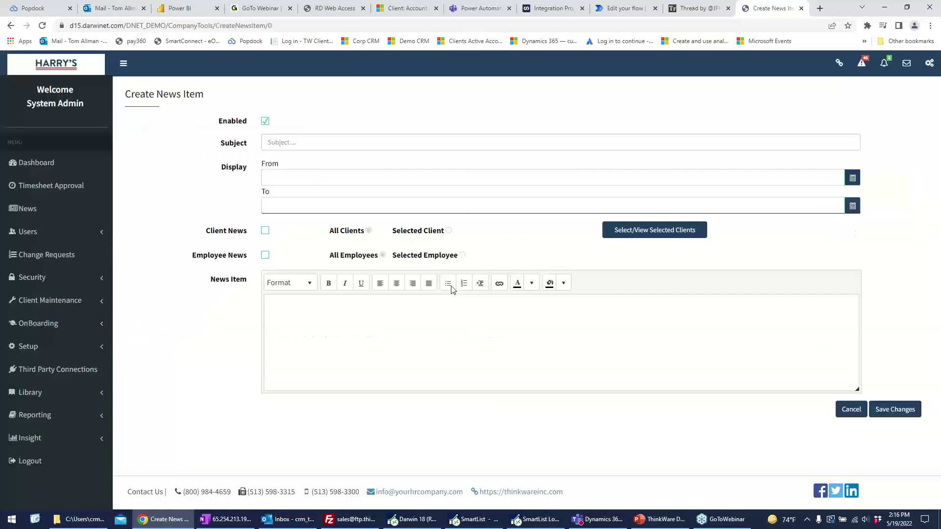
left_click(577, 142)
type("Your Invoice List")
key("Tab")
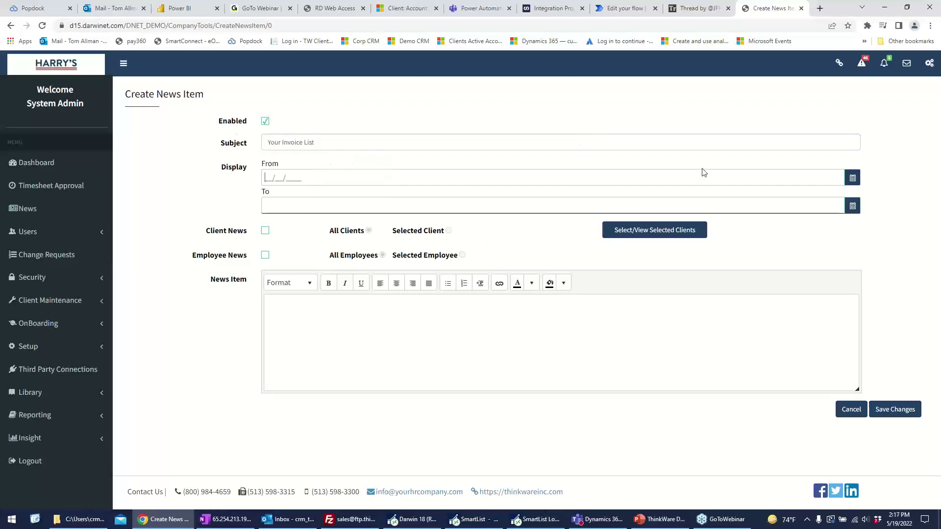
Set the news item to display from 05/19/2022 to 05/19/2030
left_click(852, 178)
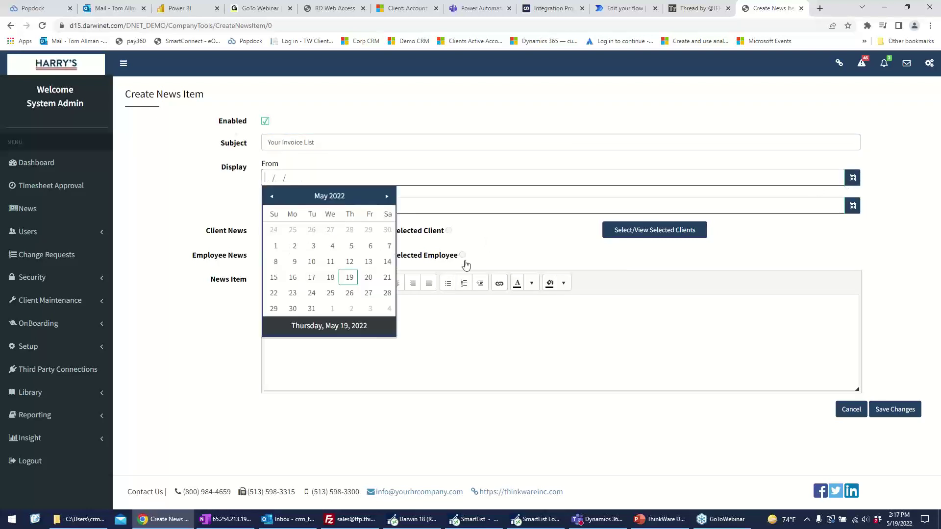
left_click(348, 275)
left_click(852, 206)
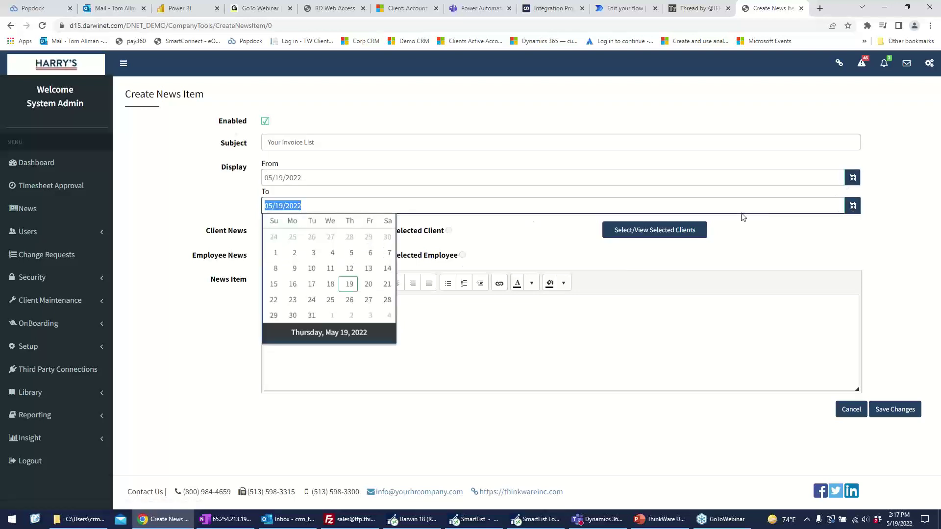
left_click(348, 303)
left_click(347, 205)
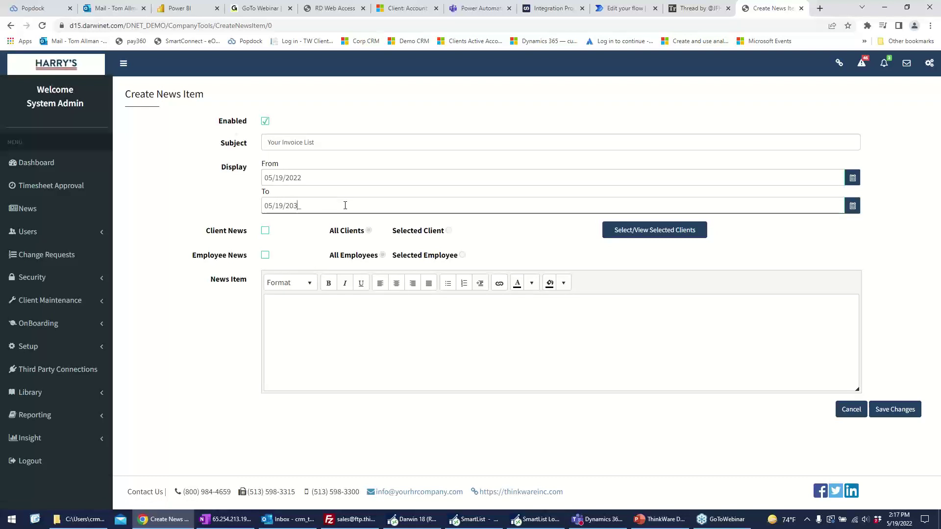
Mark the item as client news and add Harry's Side Running Boards to the selected clients
left_click(265, 230)
left_click(641, 231)
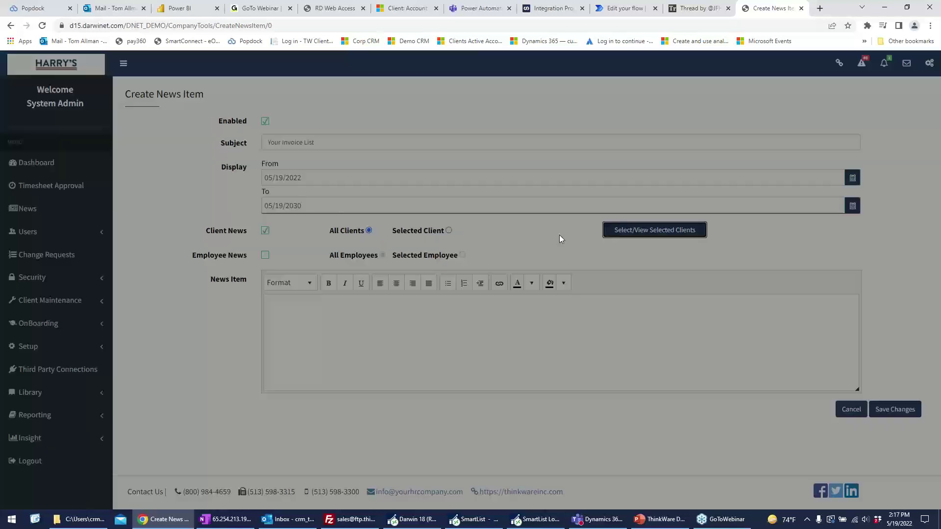
left_click(328, 134)
left_click(452, 155)
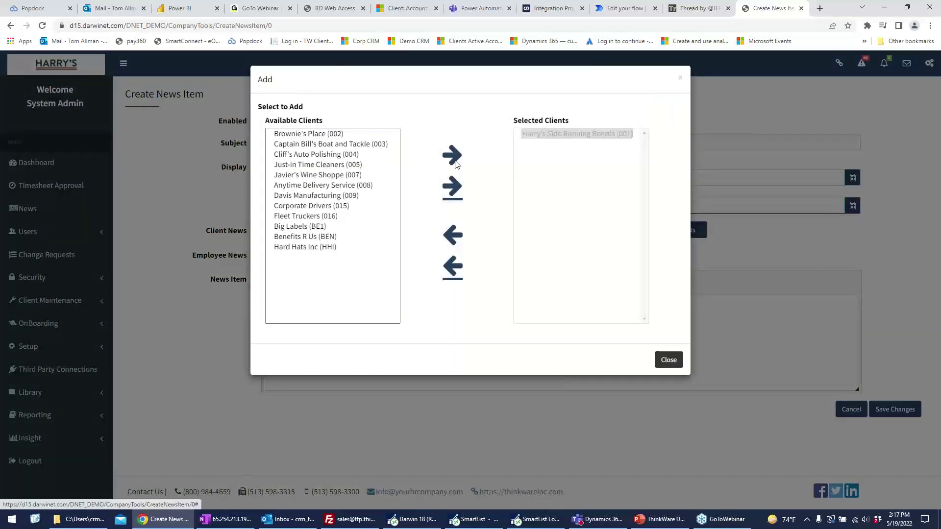
left_click(667, 362)
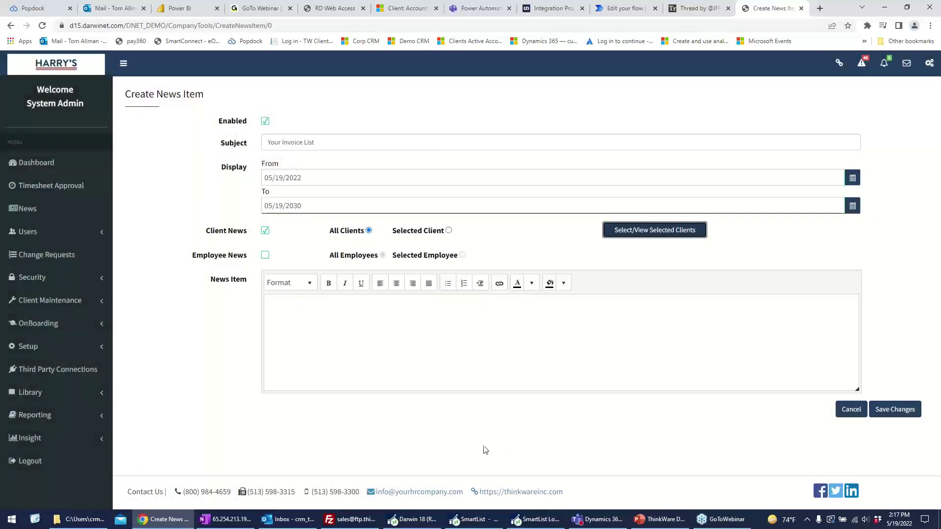
Write the news text "Here is your List of Invoice:" followed by a separate line "List of Invoices"
left_click(383, 326)
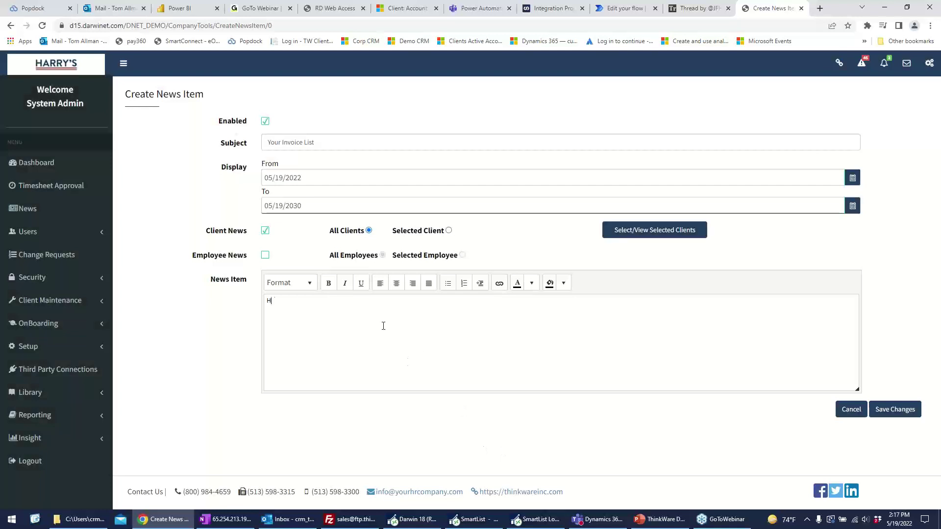
type("Here is your List of Invoice:")
key("Return")
type("List of Invoices")
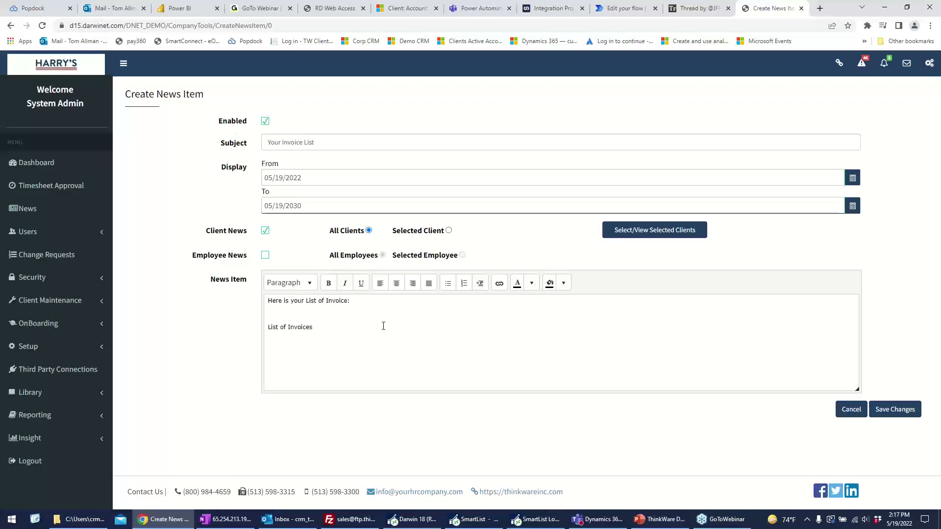
Hyperlink the List of Invoices line to the copied widget link, opening in a new window, and save the news item
left_click_drag(335, 326, 269, 329)
left_click(499, 284)
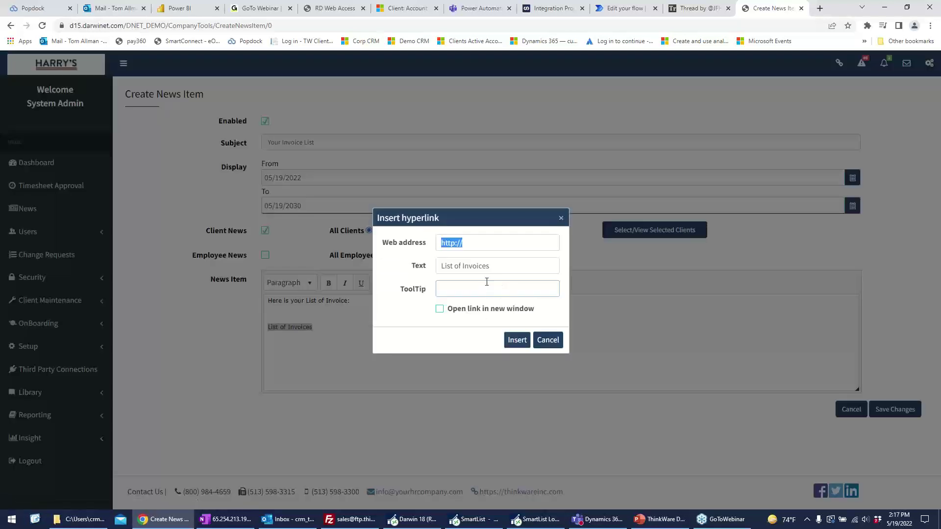
key("ctrl+v")
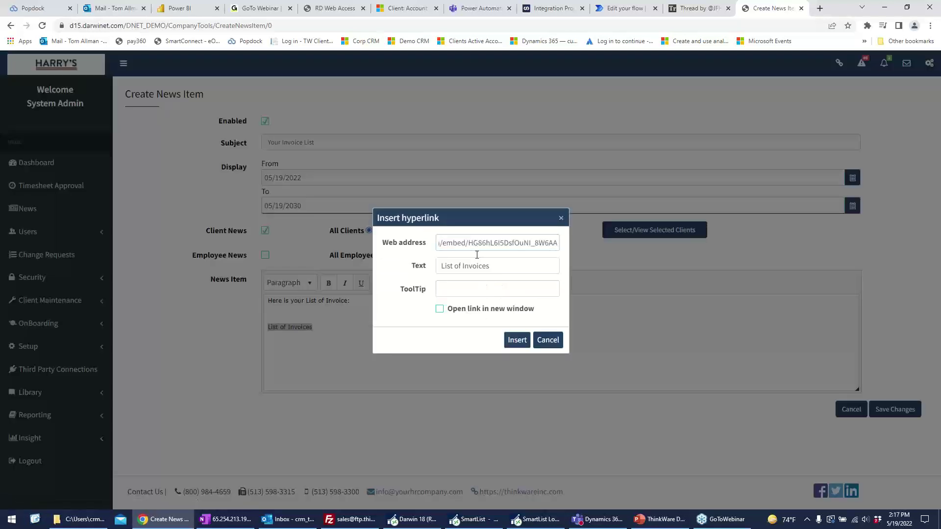
left_click(496, 310)
left_click(519, 341)
left_click(901, 410)
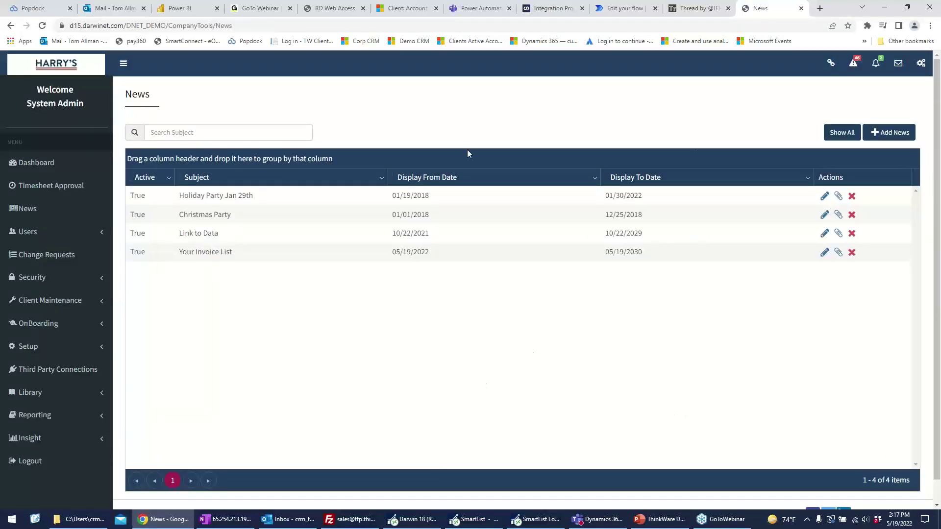
Search the users list for the client user by first name and log in as that user
left_click(35, 233)
left_click(31, 252)
left_click(254, 123)
type("james")
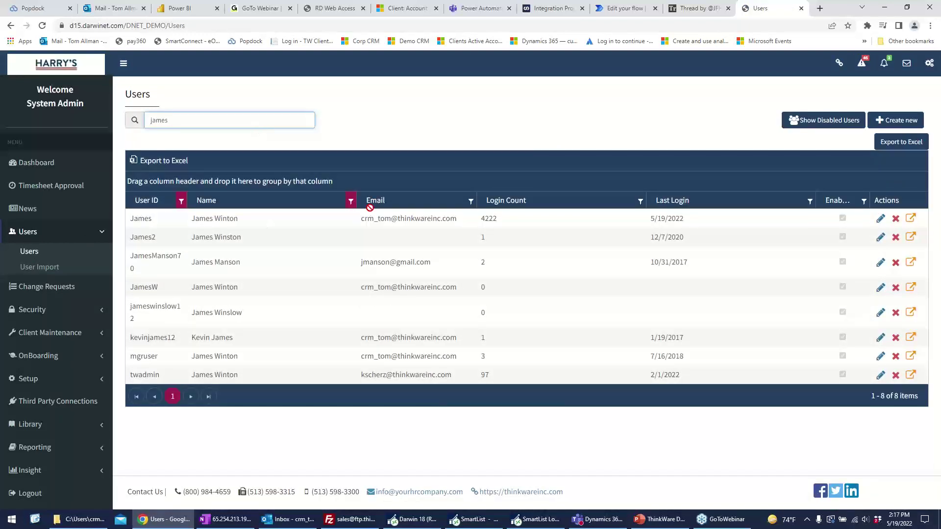
left_click(906, 221)
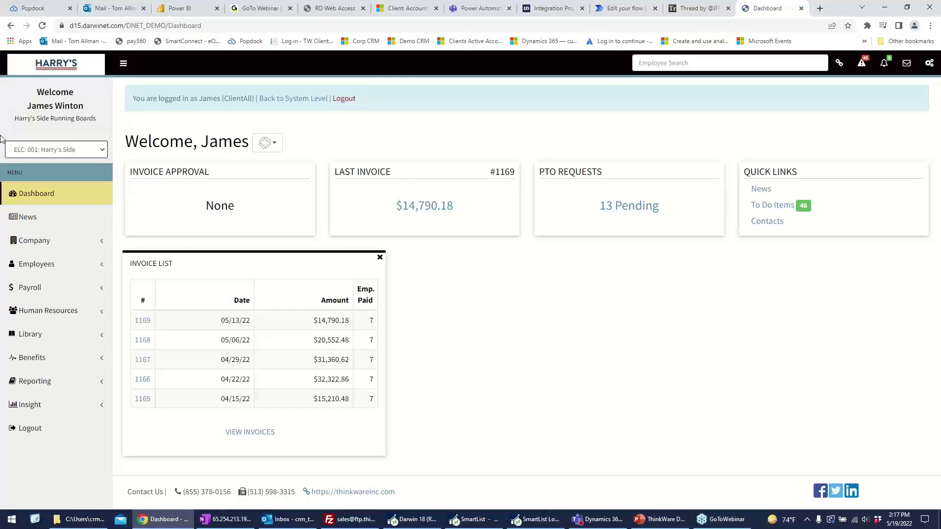
Open the Your Invoice List news item as the client user and follow its List of Invoices link
left_click(24, 218)
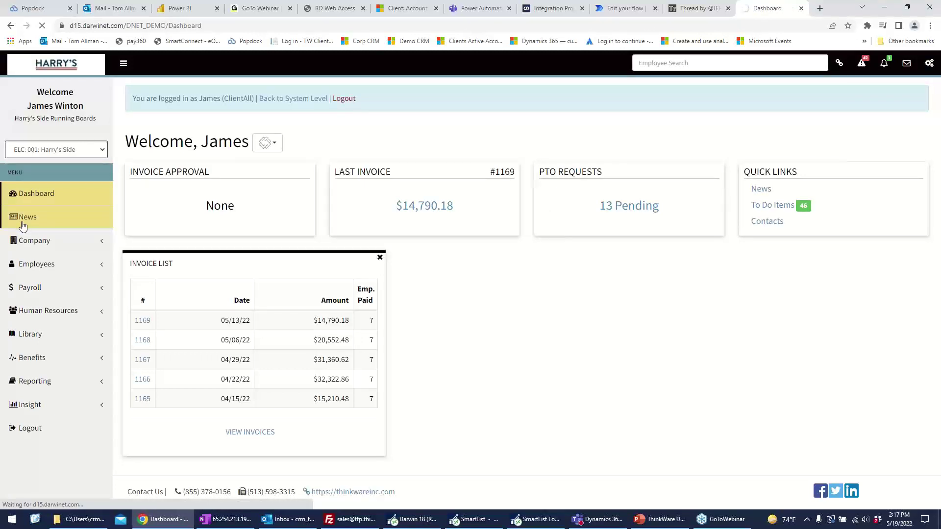
left_click(247, 201)
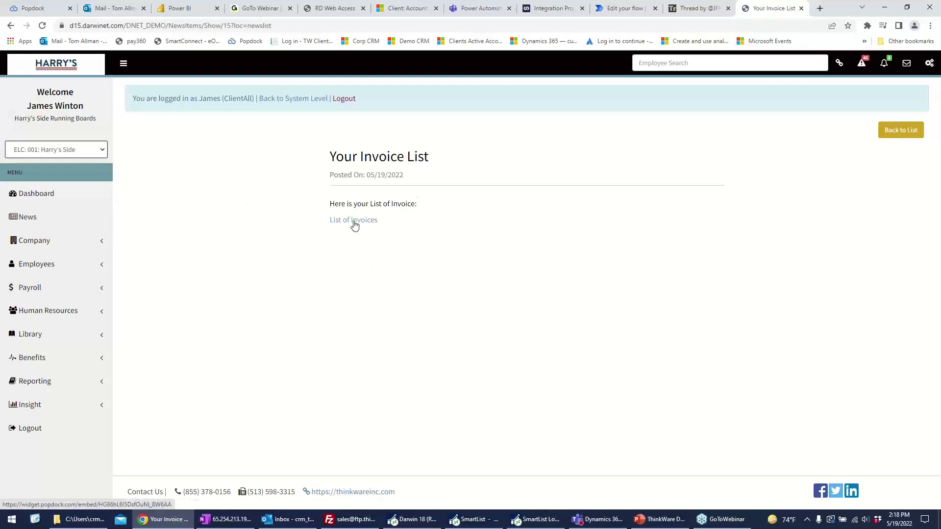
left_click(354, 225)
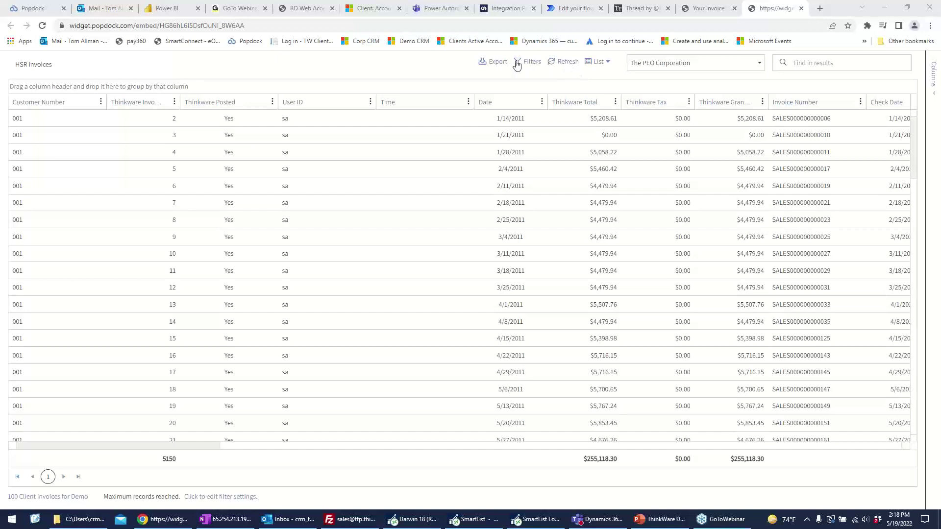
Export the HSR Invoices list and open the downloaded workbook
left_click(493, 64)
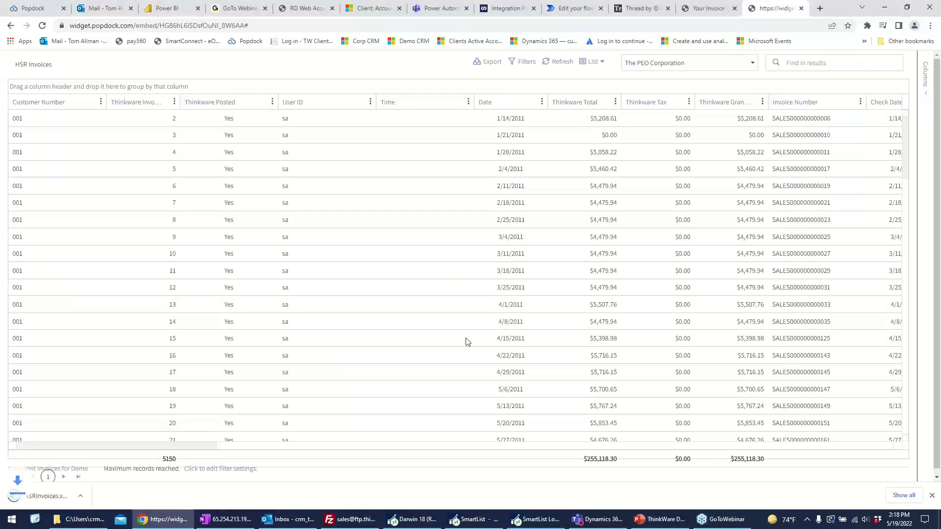
left_click(51, 496)
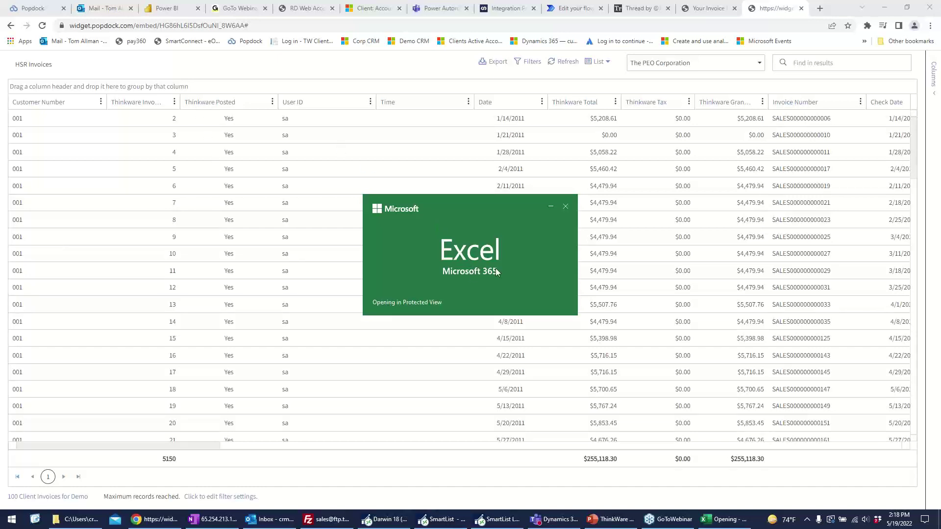
Examine the additional columns available for the HSR Invoices widget and close the column list
left_click(933, 79)
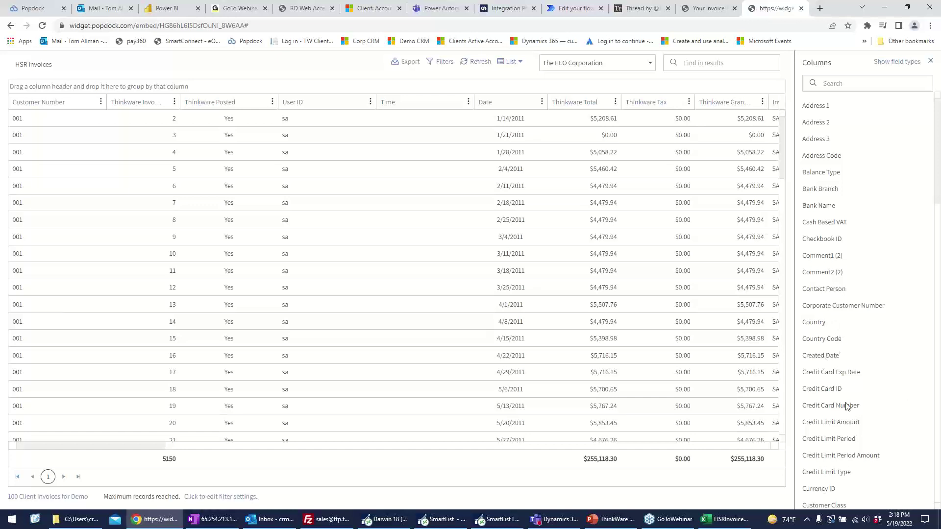
left_click_drag(938, 118, 919, 388)
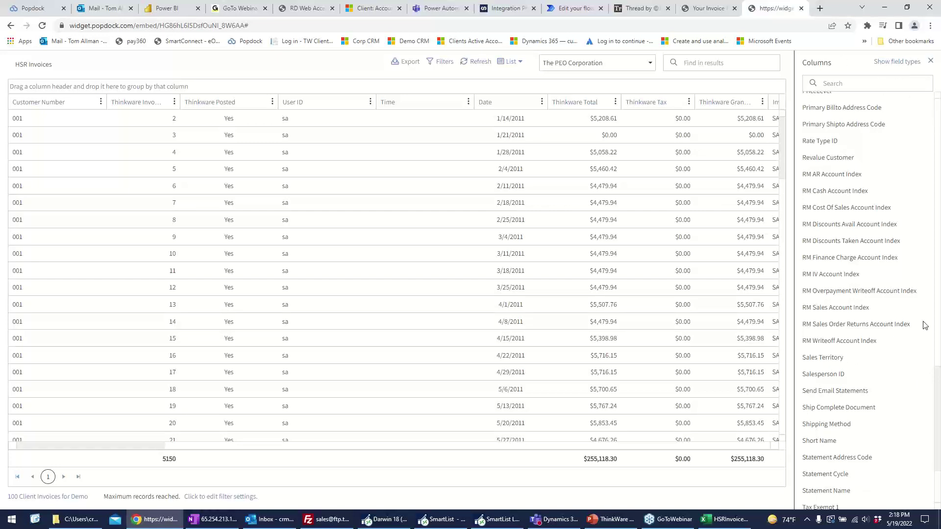
left_click(930, 60)
Switch to Excel to view the exported HSRInvoices.xlsx workbook, and close it
left_click(730, 521)
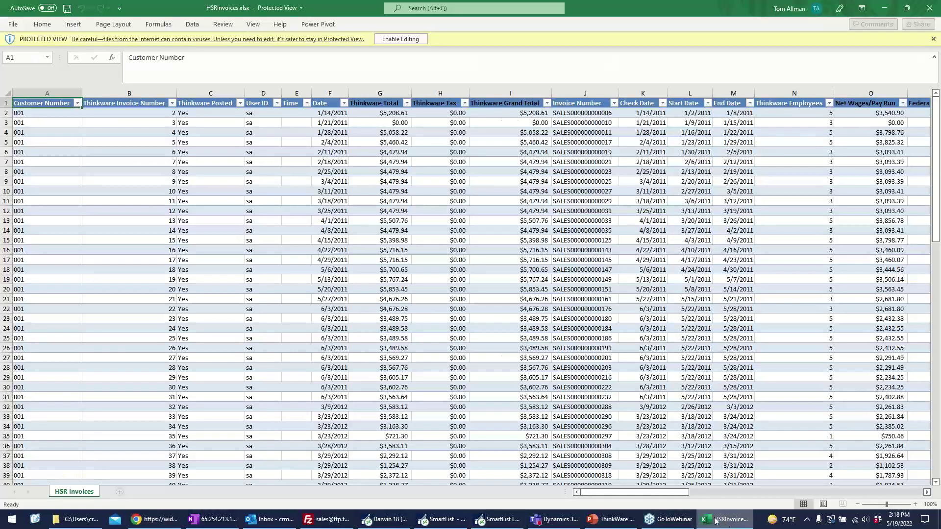
left_click(923, 8)
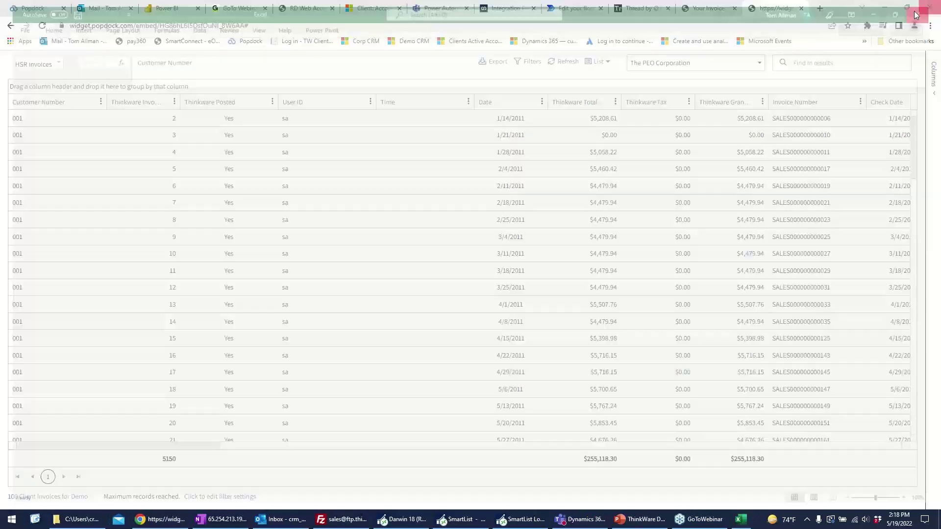
Group the HSR Invoices list by Thinkware Invoice Number and User ID
left_click_drag(162, 109, 239, 81)
left_click_drag(309, 105, 228, 112)
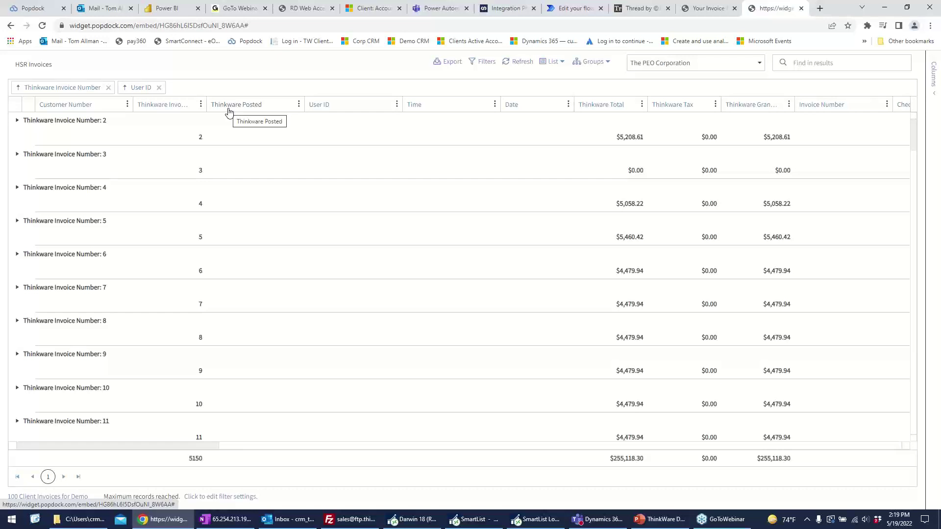
Close the HSR Invoices widget page and open the API endpoints section of Popdock's Developer settings
left_click(800, 8)
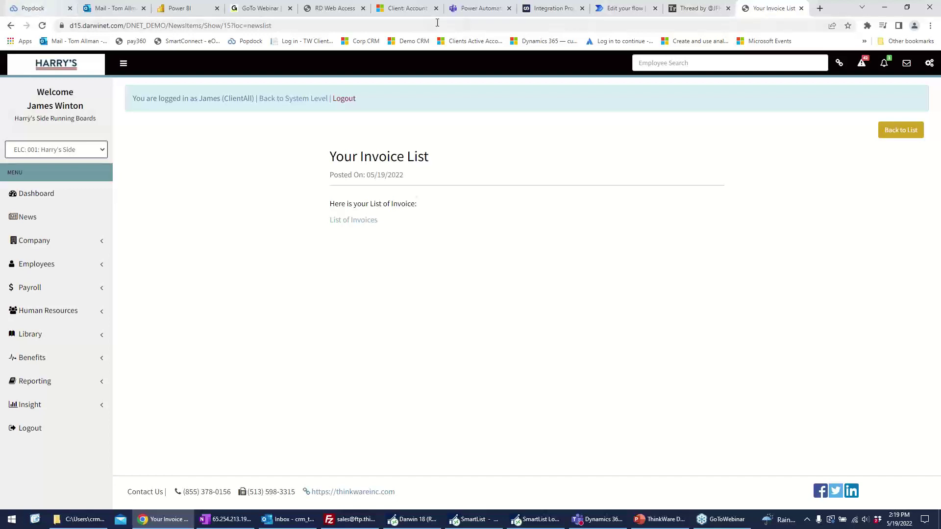
left_click(35, 8)
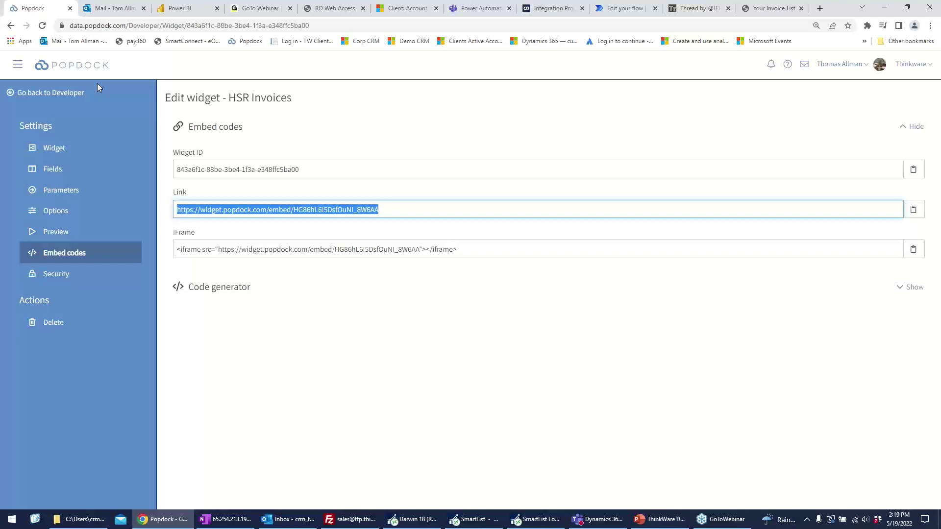
left_click(18, 64)
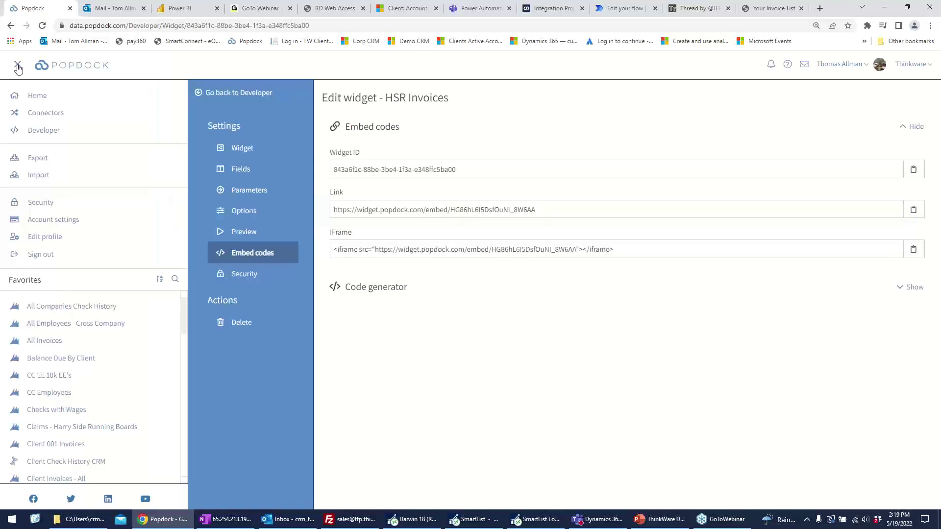
left_click(46, 132)
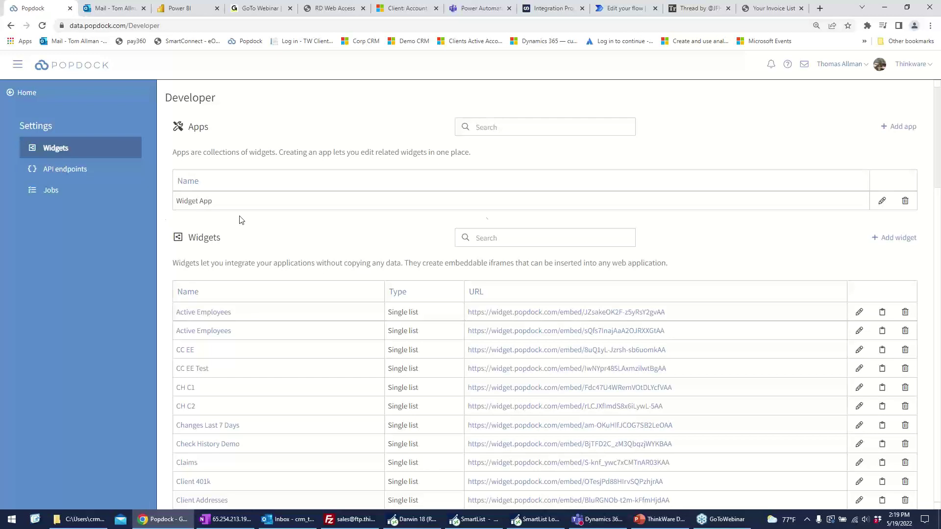
left_click(82, 169)
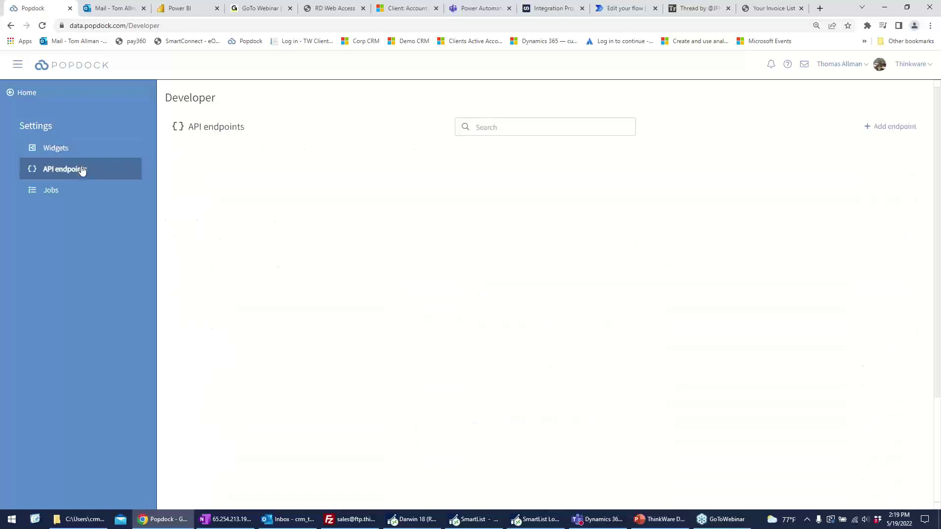
Add a new API endpoint named ClientInvioce
left_click(887, 127)
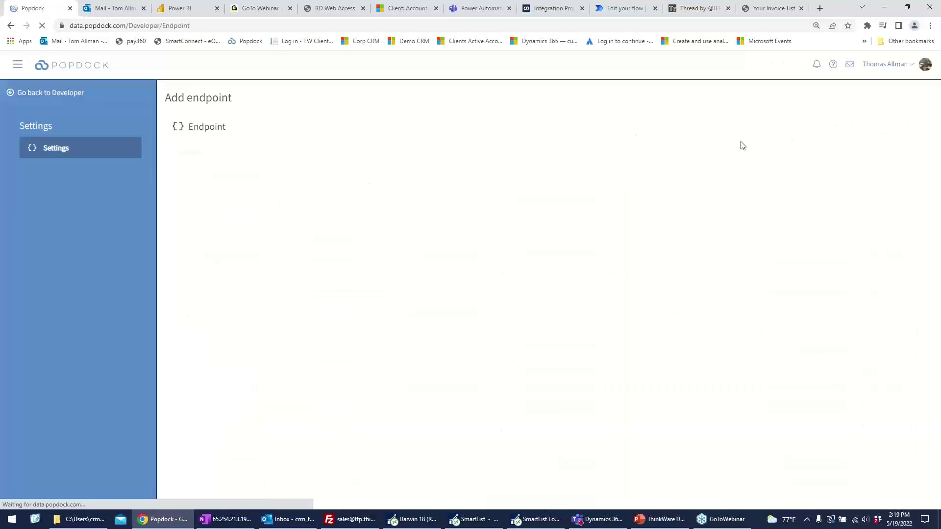
left_click(284, 170)
type("Clinet")
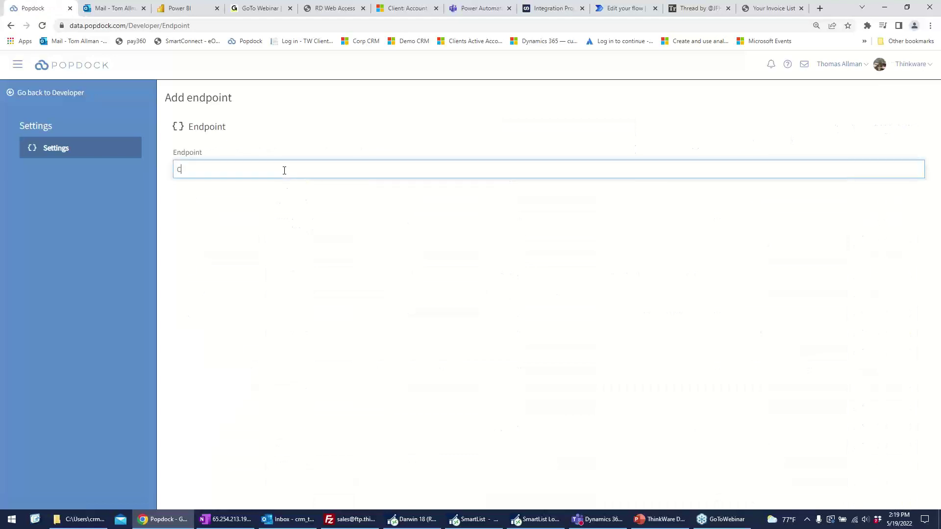
key("BackSpace")
key("BackSpace")
key("BackSpace")
type("entInvioce")
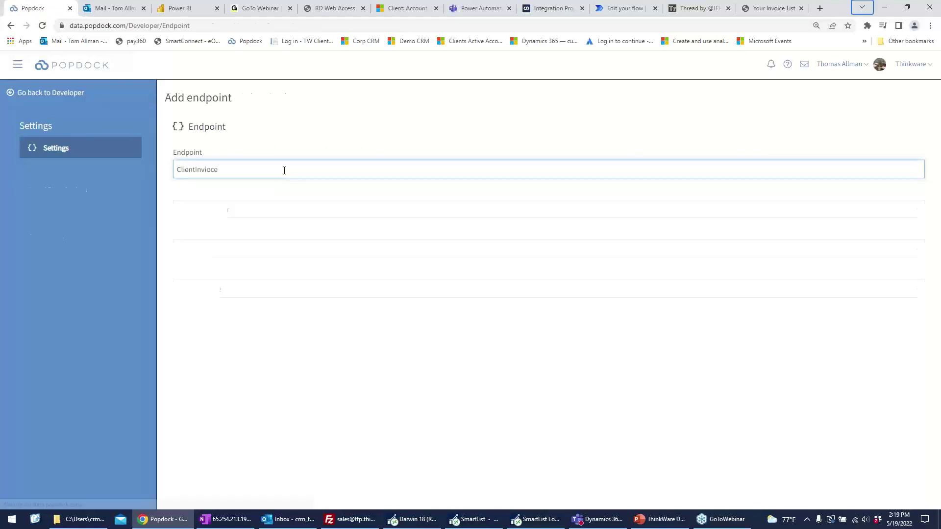
key("Return")
Set the ClientInvioce endpoint's connector to Dynamics GP and its group to SmartList Builder
left_click(250, 211)
left_click(256, 271)
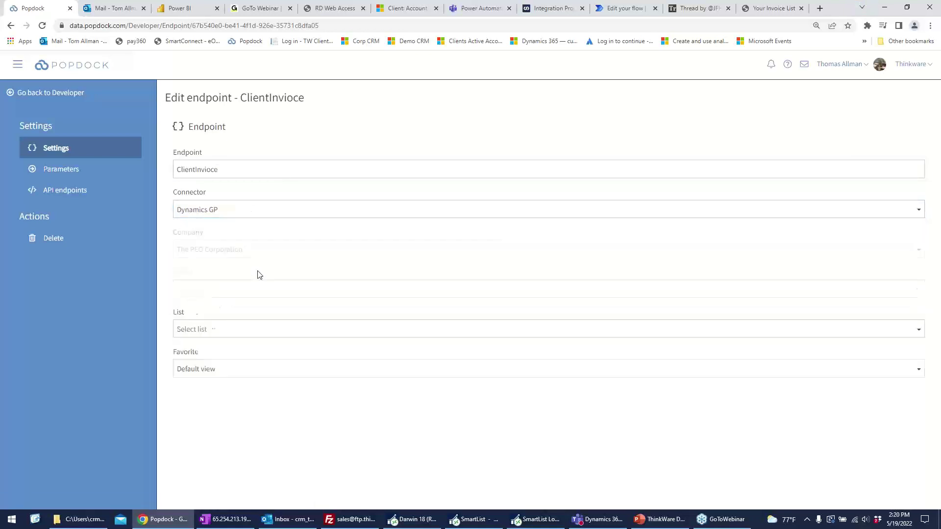
left_click(261, 293)
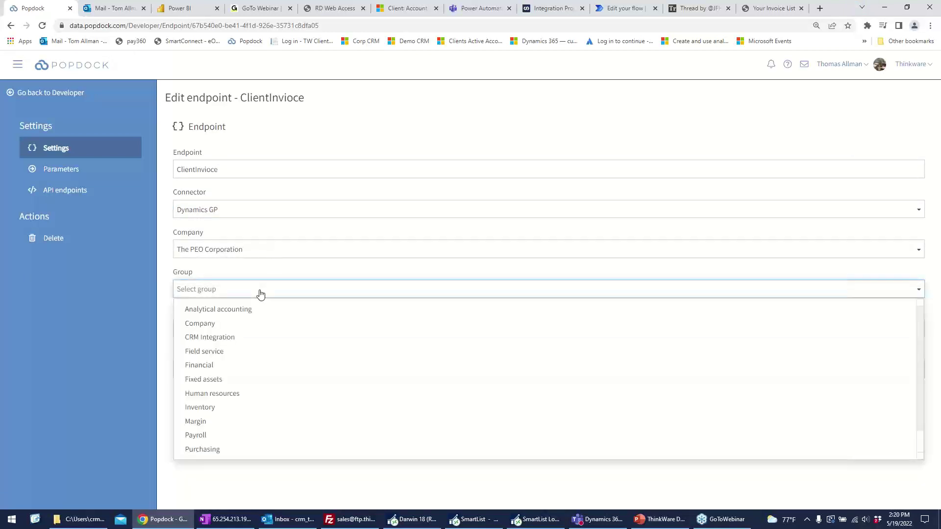
scroll(269, 431, "down", 1)
left_click(267, 449)
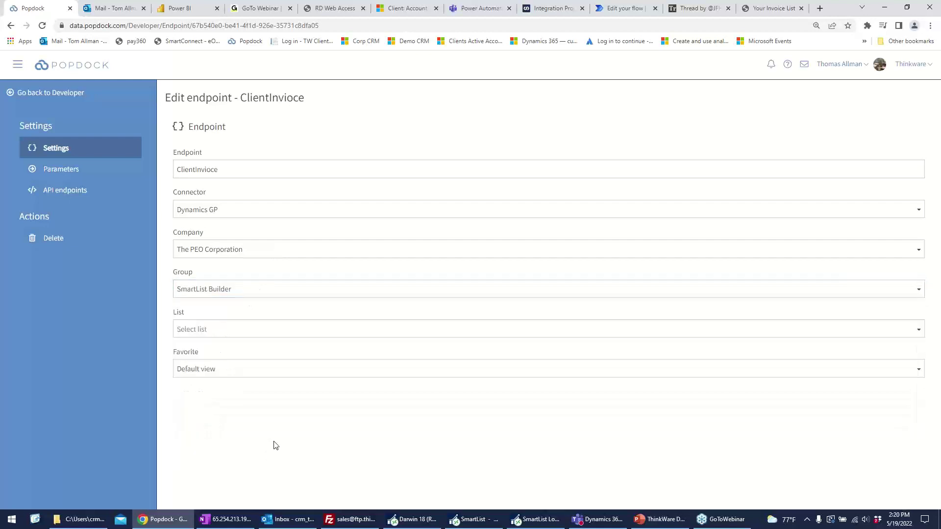
Choose the Client Invoices for Demo list and the HSR Invoices favorite as the endpoint's source
left_click(272, 335)
left_click(273, 347)
type("demo")
left_click(263, 370)
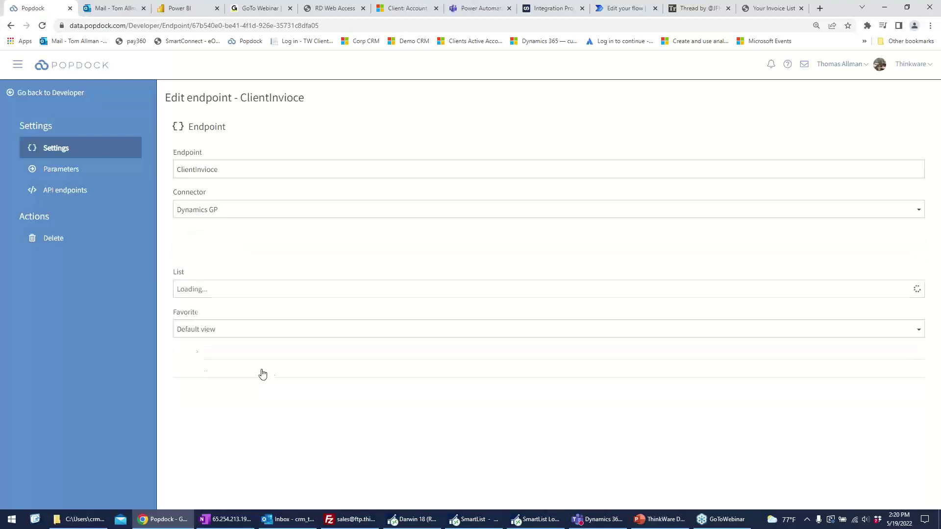
left_click(355, 370)
left_click(343, 334)
left_click(299, 384)
left_click(340, 373)
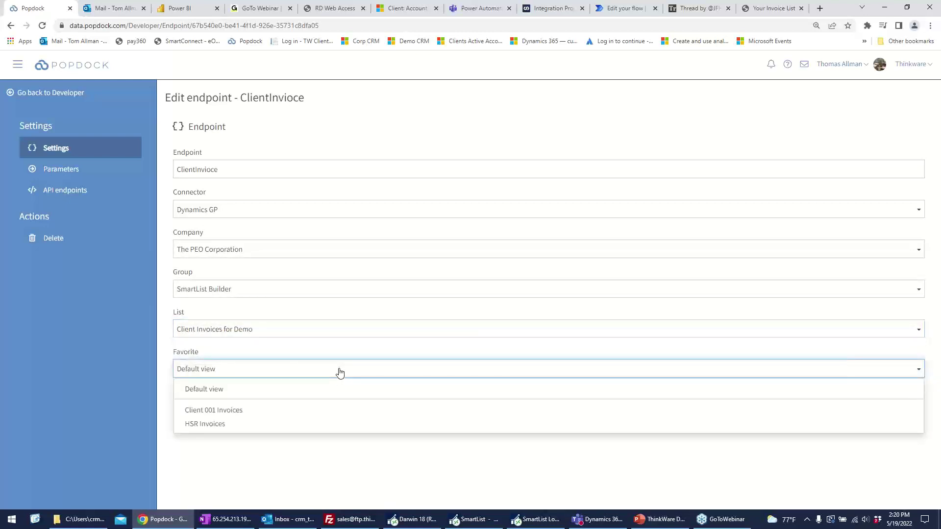
left_click(313, 423)
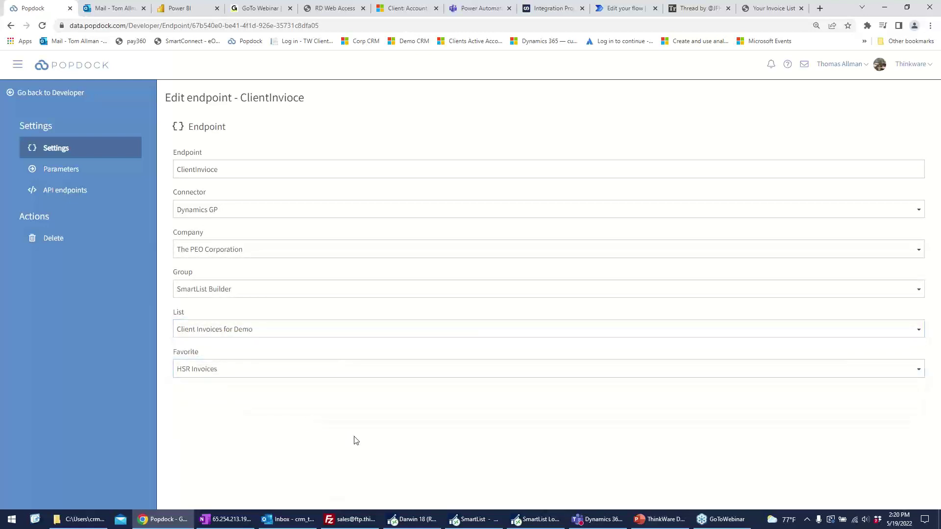
Examine the ClientInvioce endpoint's API, JSON, XML, CSV and OData addresses
left_click(68, 191)
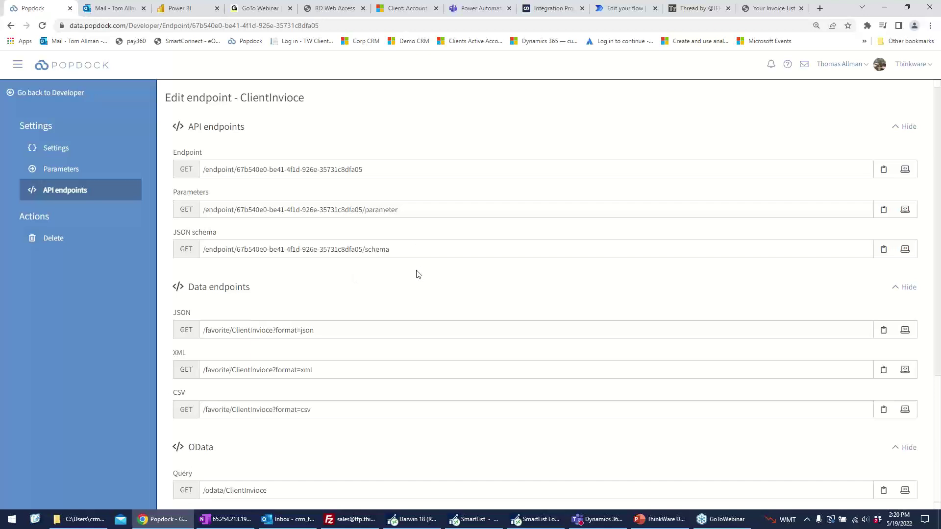
scroll(332, 246, "down", 2)
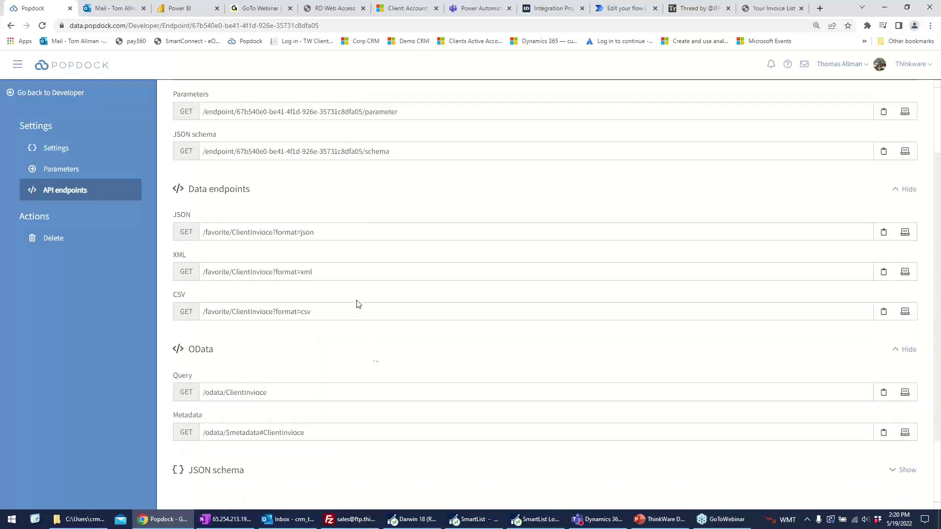
scroll(381, 347, "up", 2)
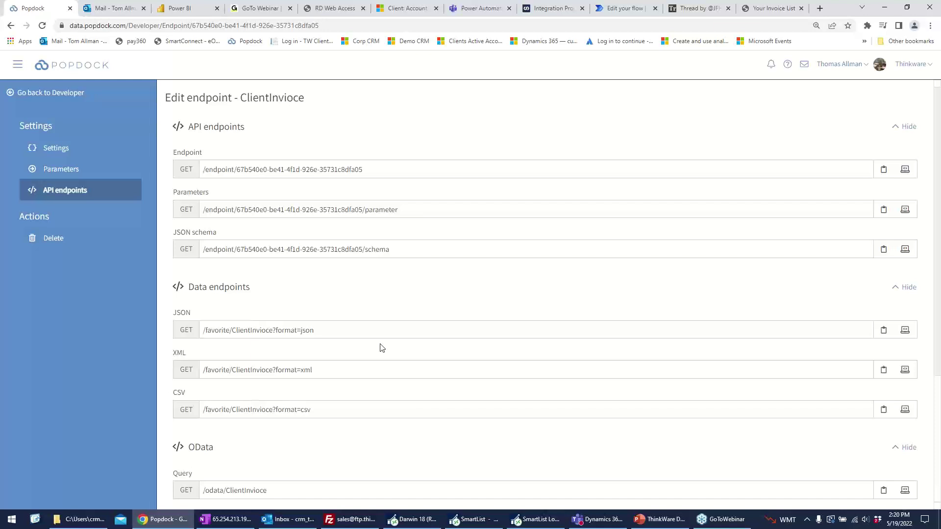
Check the agenda slide in PowerPoint, return to Chrome and log in to SmartConnect with the saved credentials
left_click(659, 519)
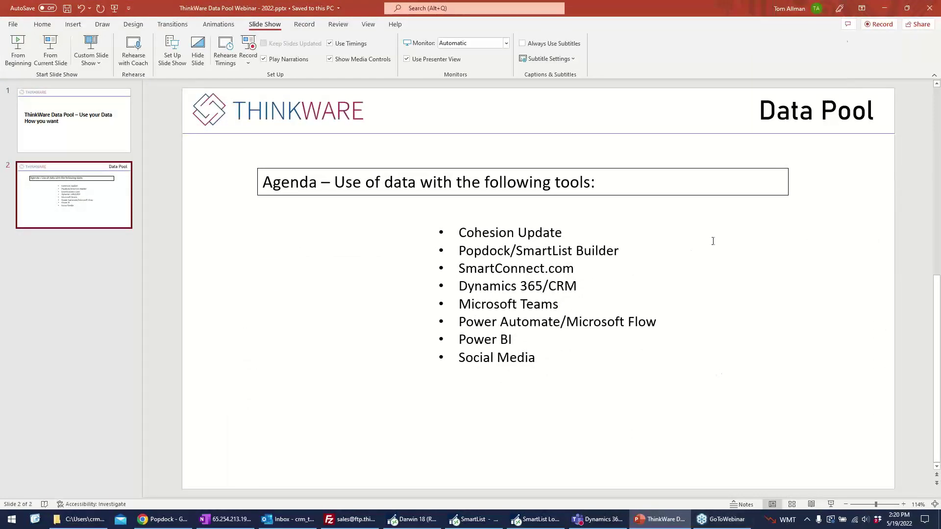
left_click(884, 8)
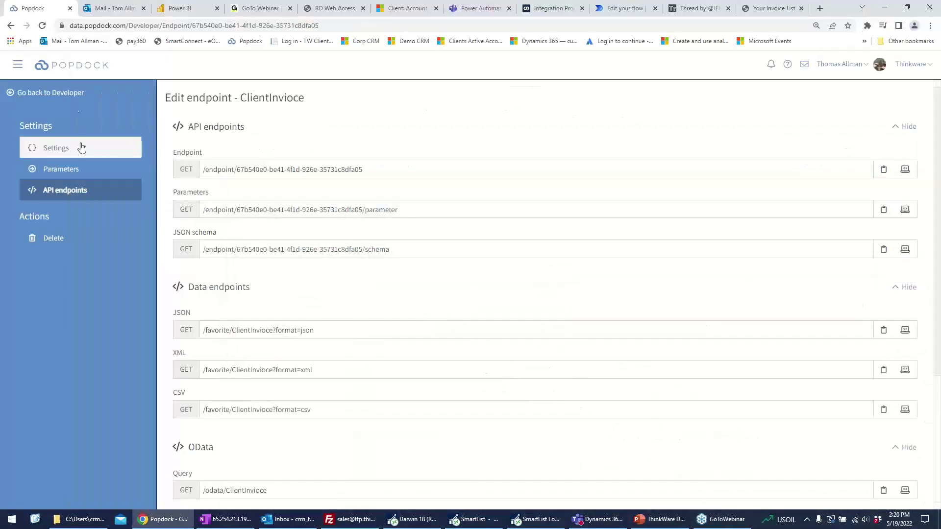
left_click(541, 10)
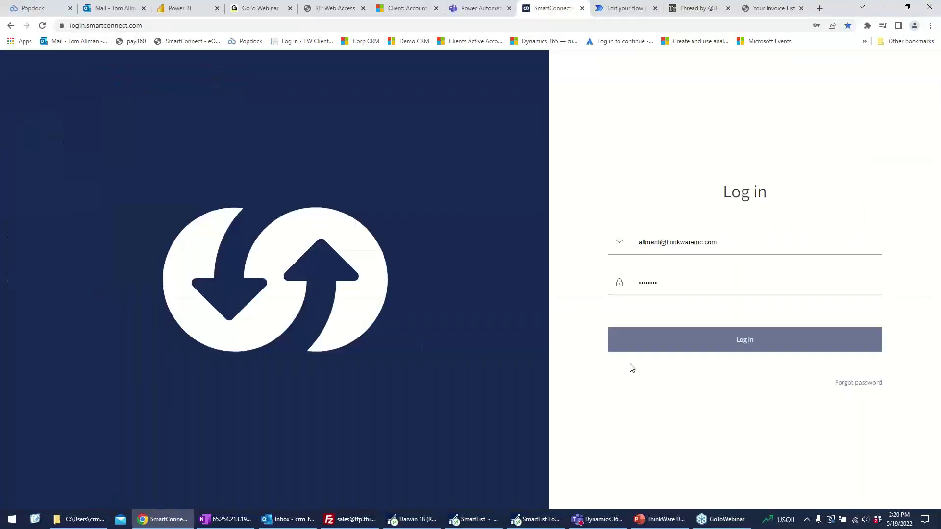
left_click(737, 338)
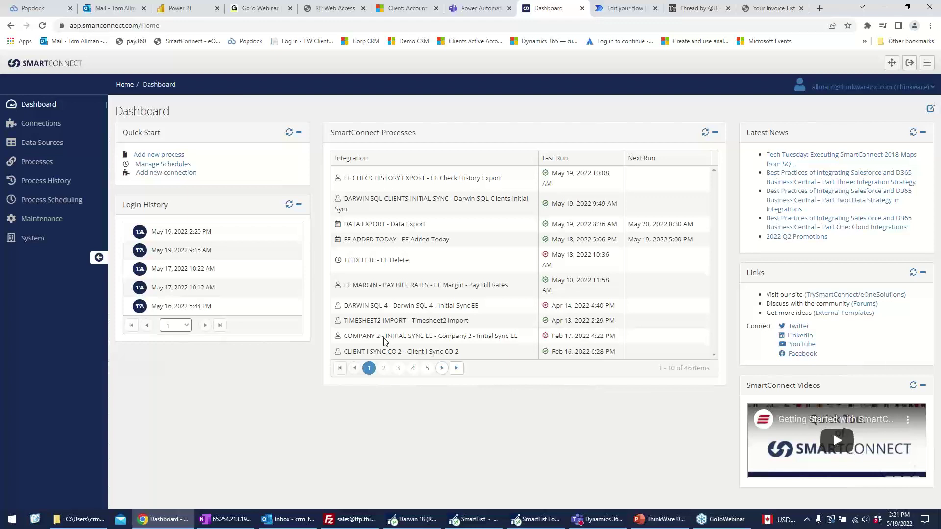
Switch to Popdock, start adding a connector and examine all available connector types, including SmartConnect
left_click(31, 8)
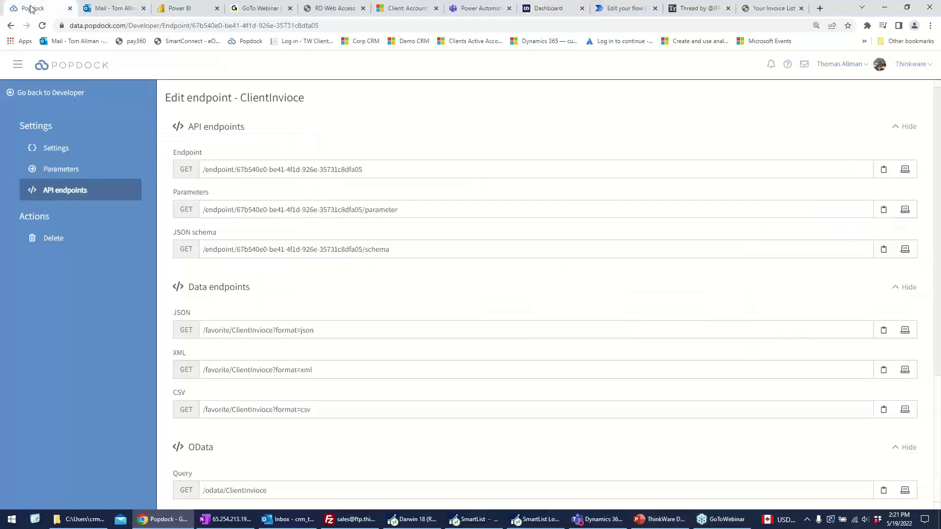
left_click(63, 68)
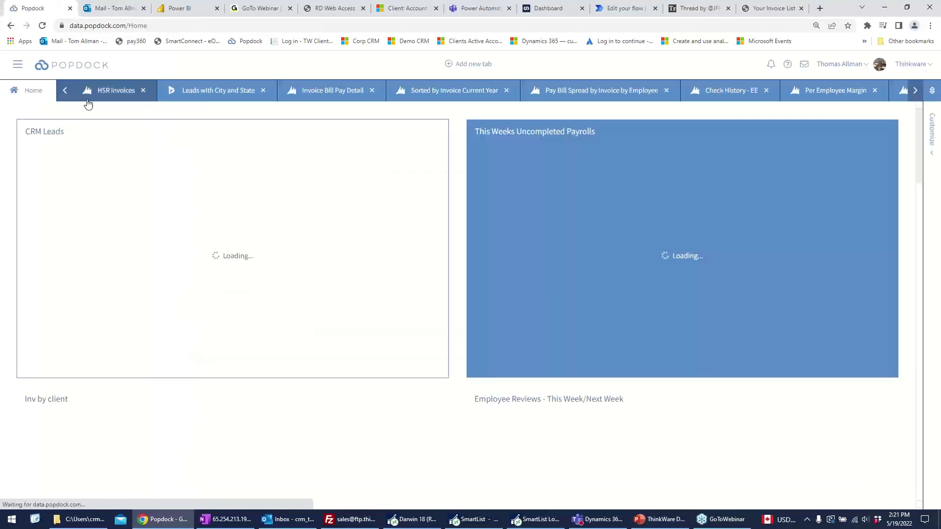
left_click(17, 67)
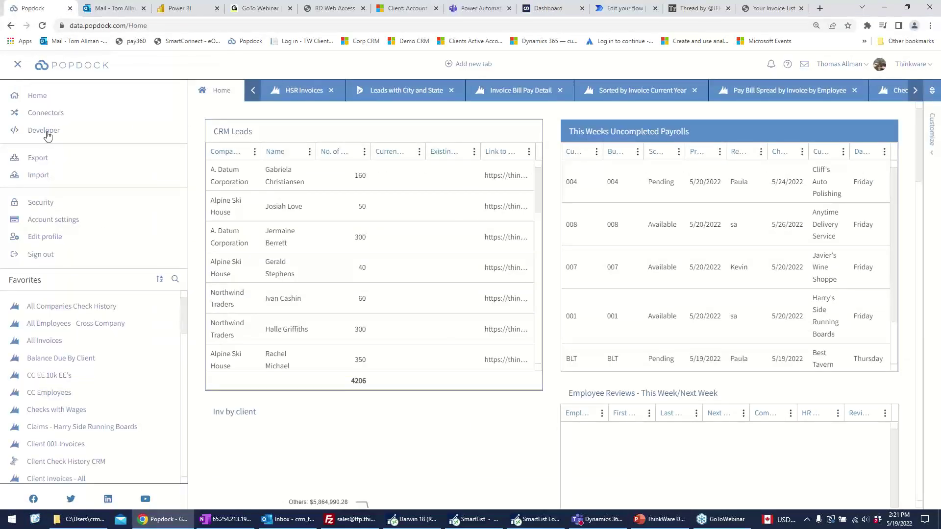
left_click(46, 113)
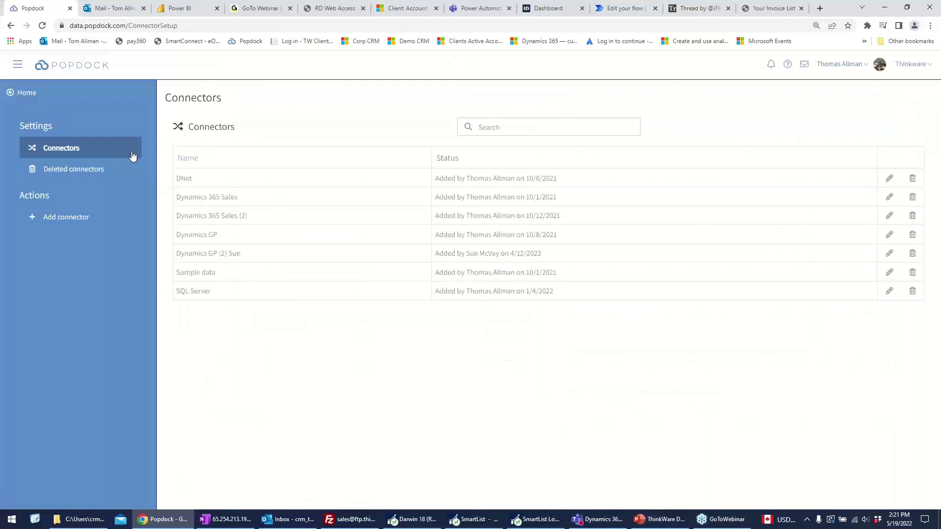
left_click(69, 221)
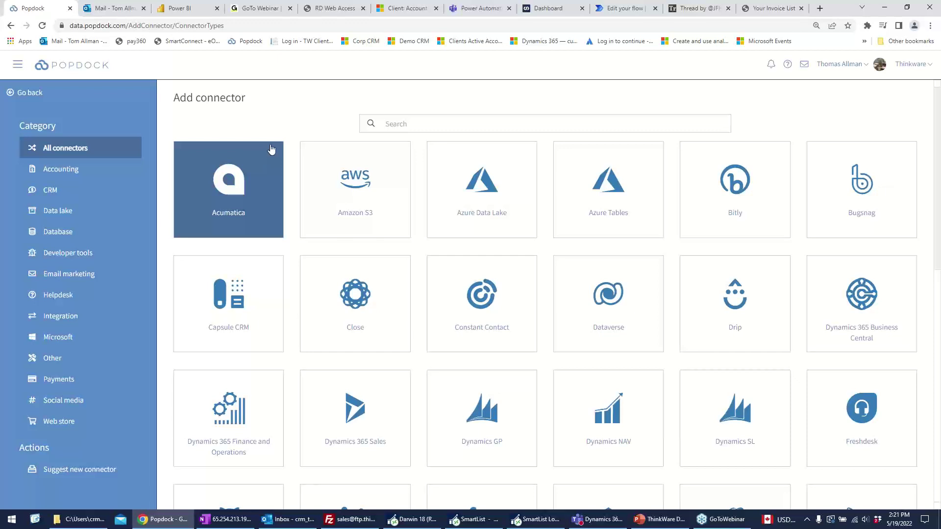
scroll(564, 386, "down", 5)
scroll(564, 386, "down", 4)
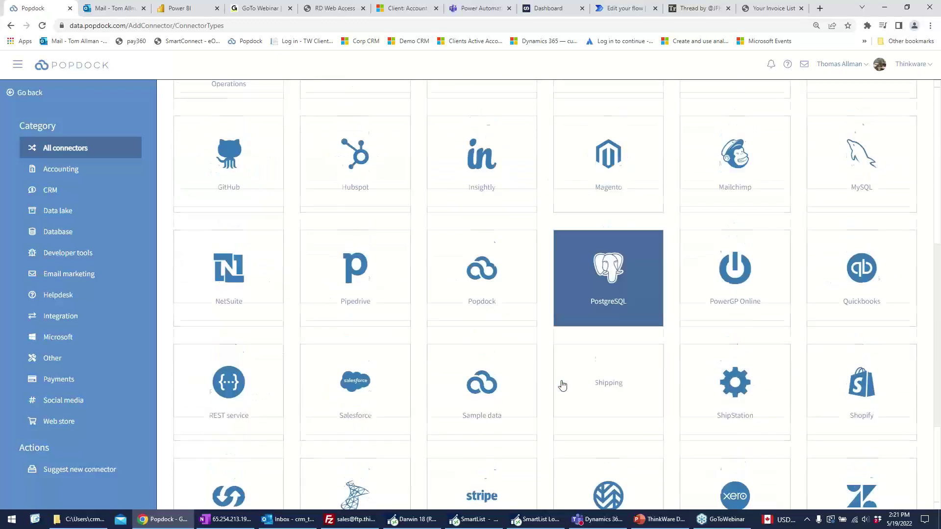
scroll(617, 258, "up", 3)
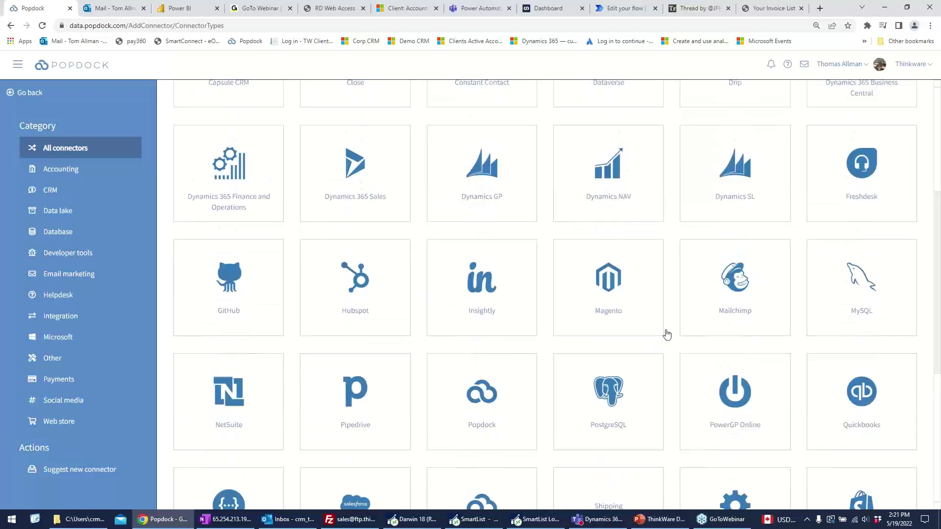
scroll(398, 305, "down", 6)
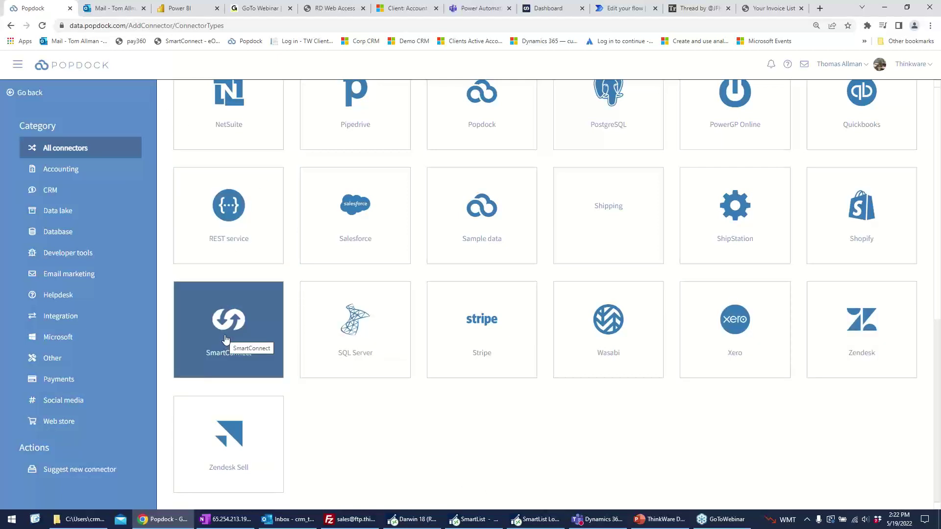
scroll(637, 372, "up", 5)
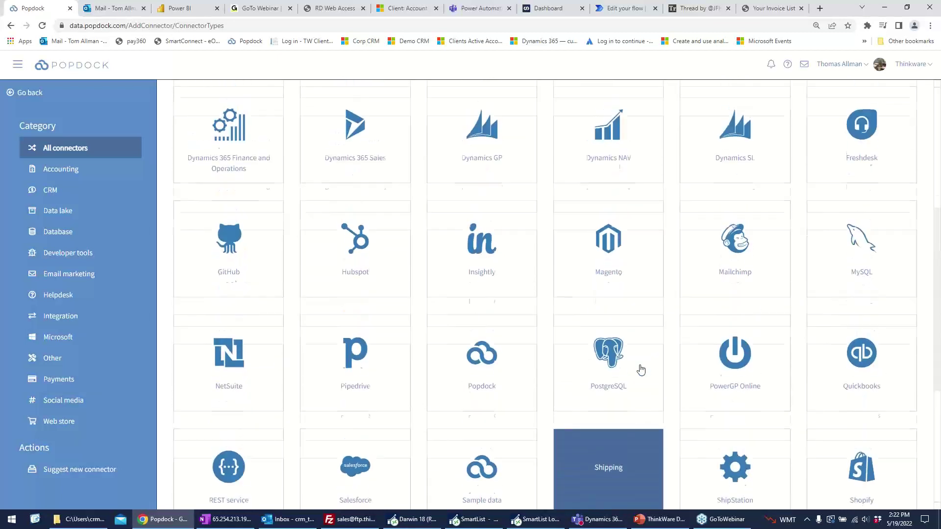
scroll(766, 294, "up", 5)
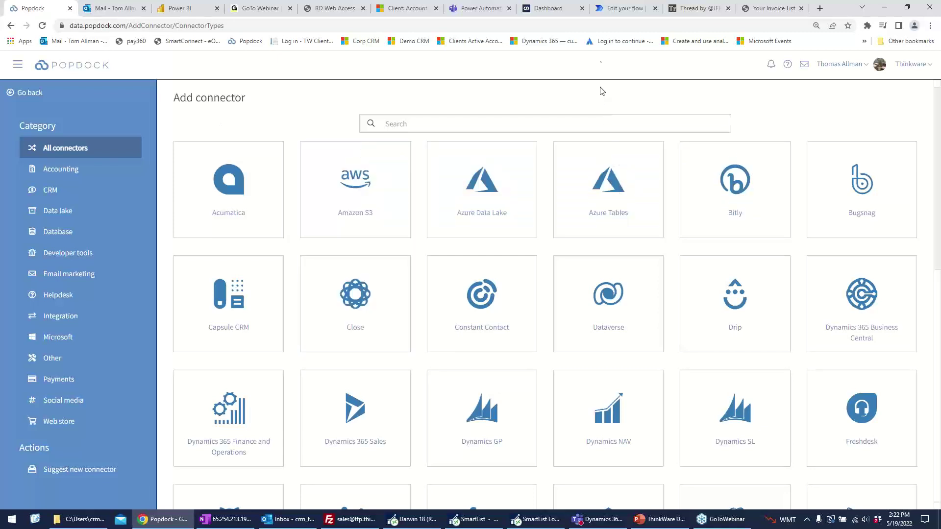
Switch to SmartConnect, start creating a connection and examine the available connection types
left_click(551, 11)
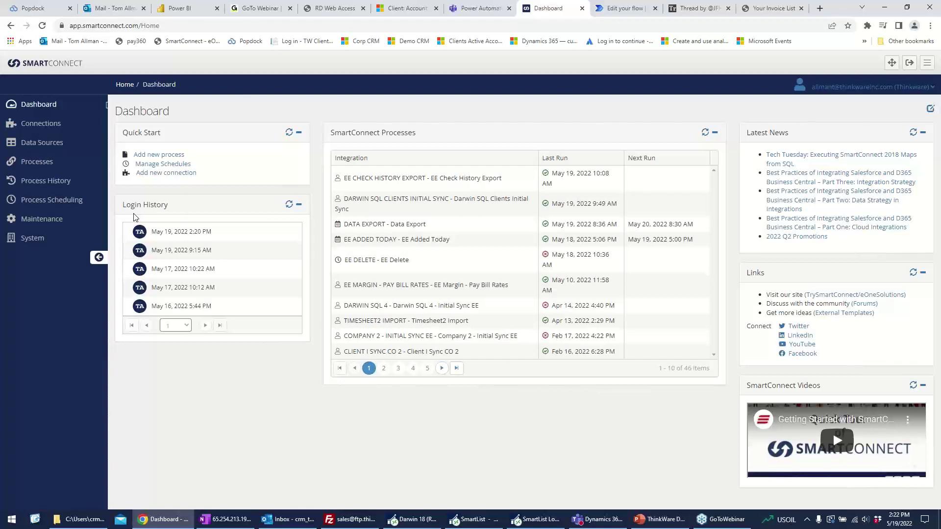
left_click(49, 124)
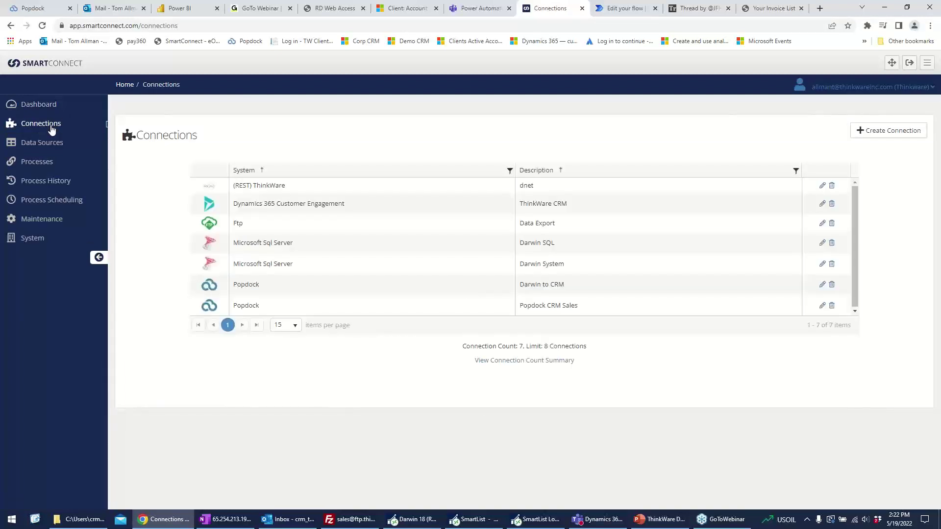
left_click(882, 134)
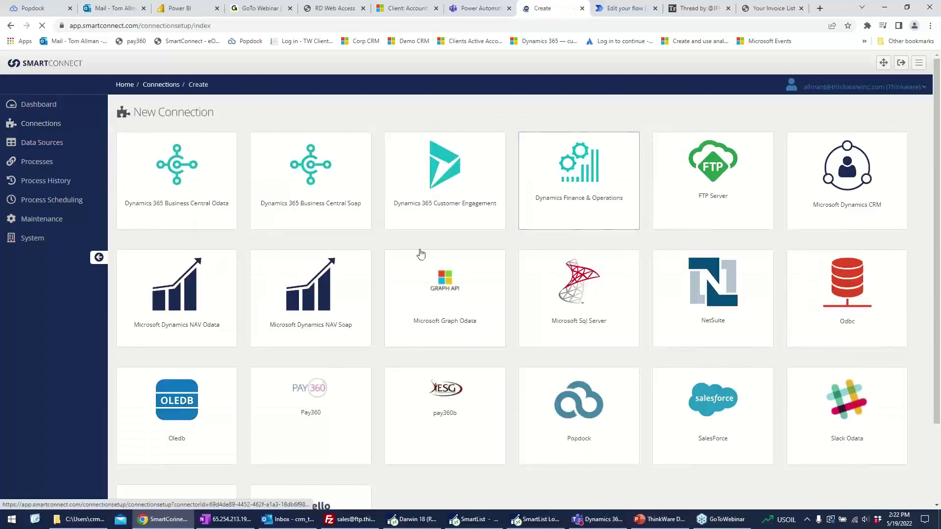
scroll(273, 382, "down", 2)
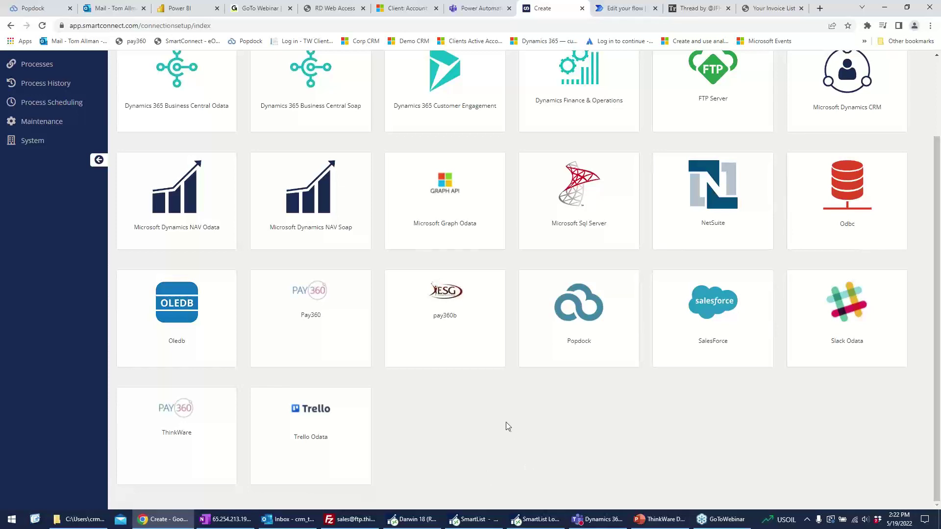
Examine the full range of SmartConnect connection types, including Microsoft Sql Server, Popdock and SalesForce
scroll(522, 436, "up", 1)
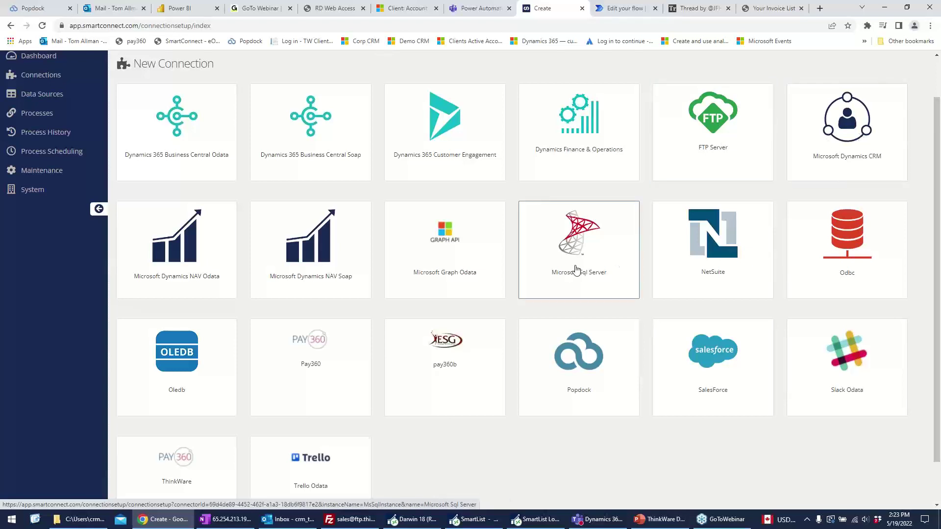
scroll(298, 326, "down", 1)
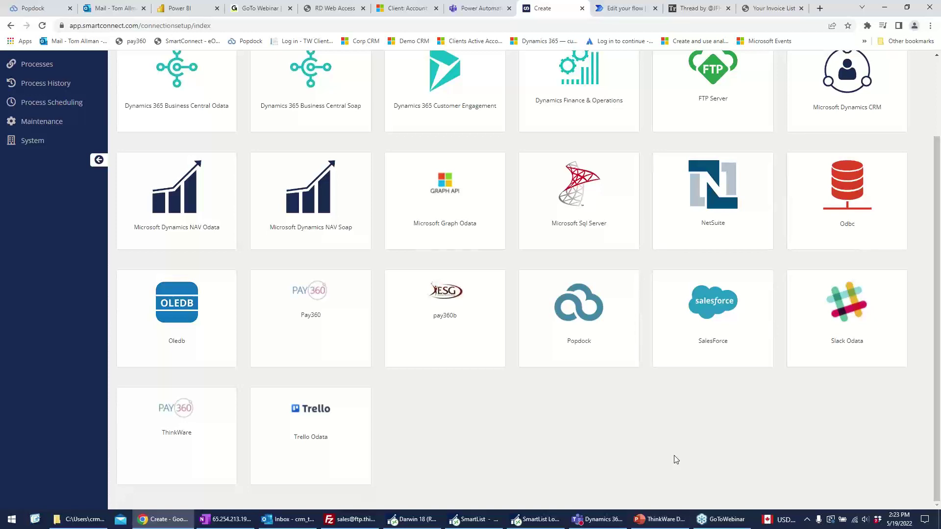
scroll(578, 465, "up", 2)
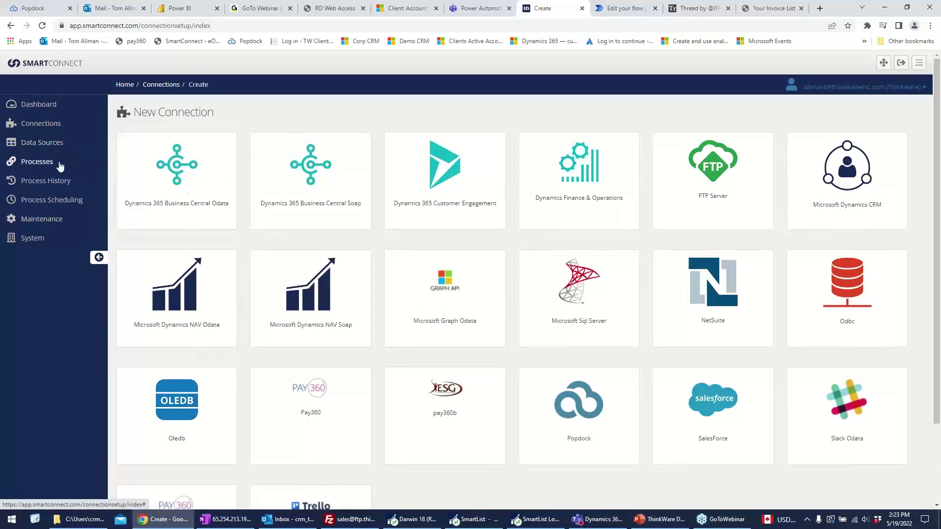
Find the DARWIN SQL CLIENTS INITIAL SYNC integration process and open it for modification
left_click(18, 142)
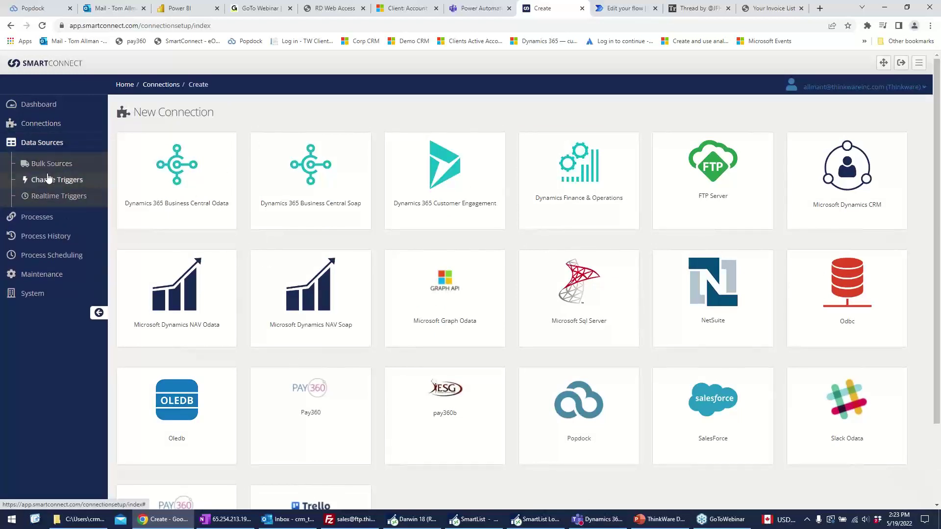
left_click(40, 217)
left_click(57, 188)
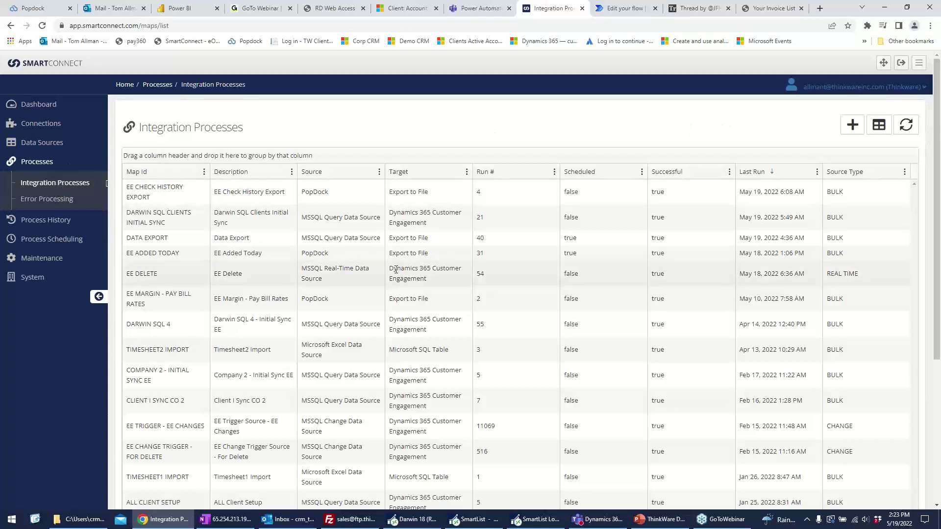
left_click(172, 224)
right_click(172, 224)
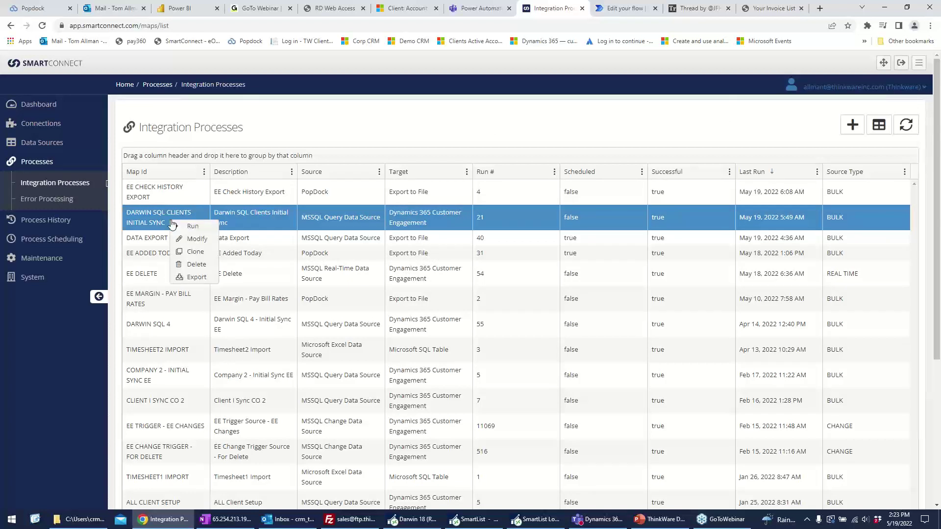
left_click(194, 239)
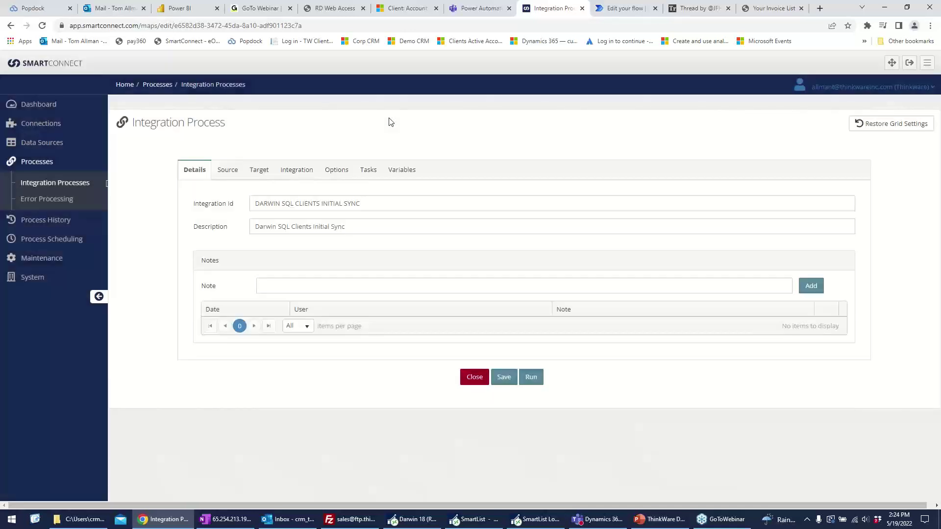
Examine the integration process's source settings, target settings and source grouping
left_click(227, 173)
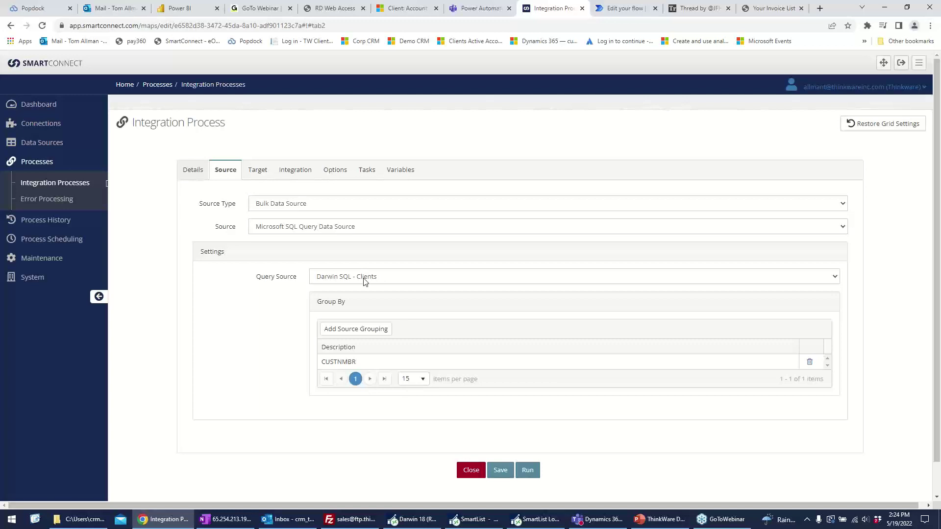
left_click(264, 171)
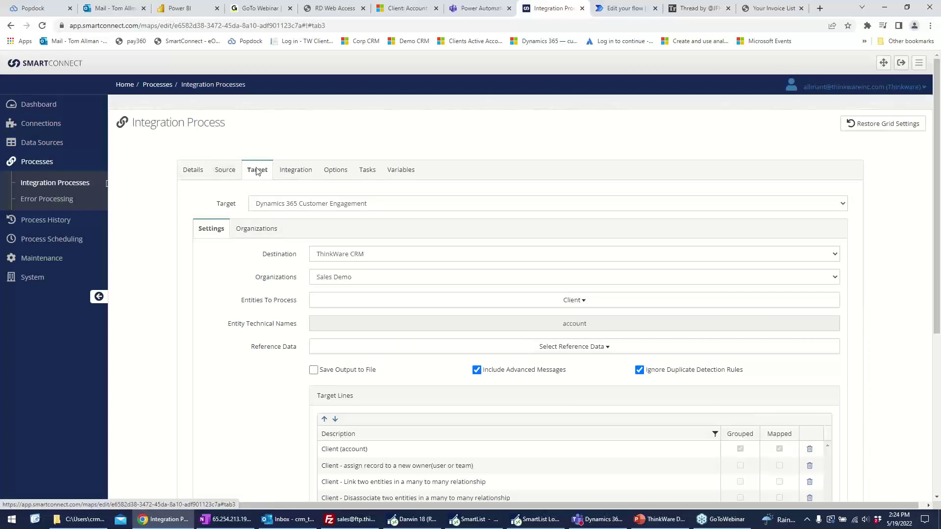
left_click(292, 175)
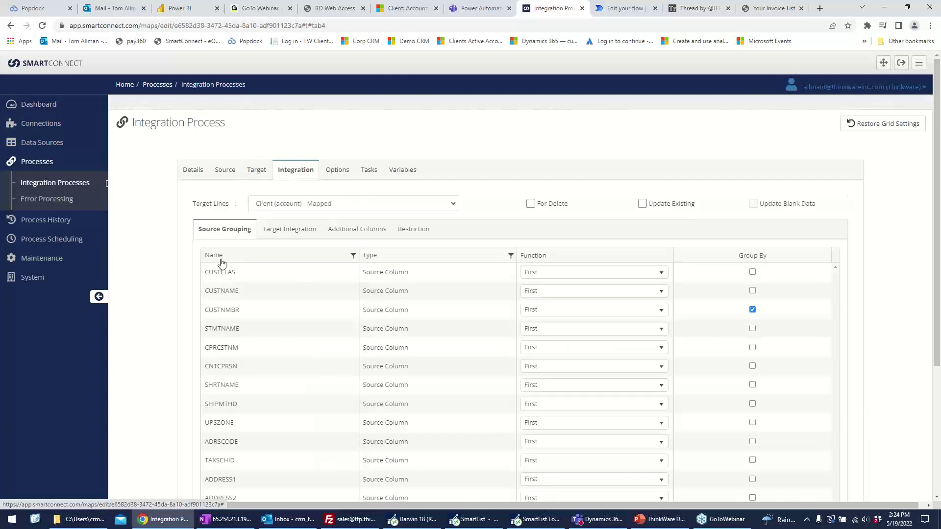
Examine the target integration field mappings on pages 7 and 8, including the source column choices for Client ID
scroll(201, 261, "down", 3)
left_click(291, 85)
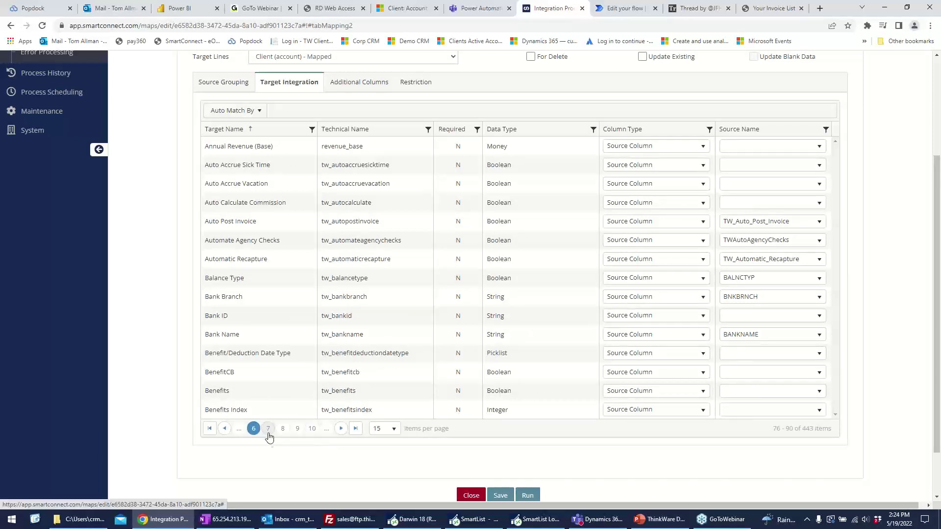
left_click(269, 432)
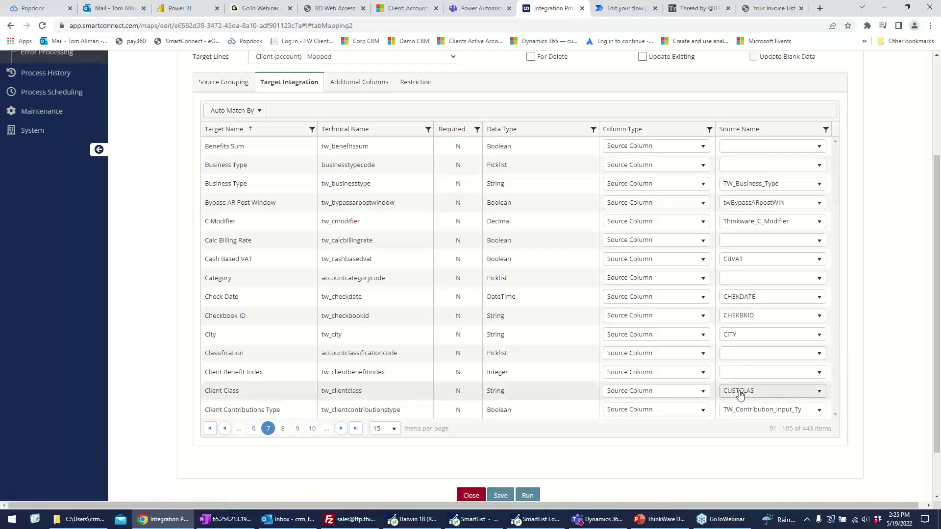
left_click(282, 429)
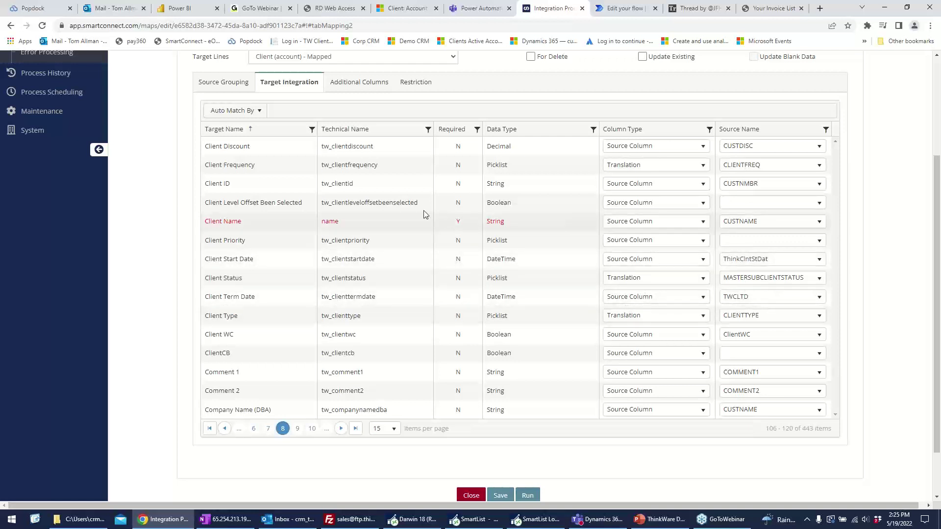
left_click(764, 187)
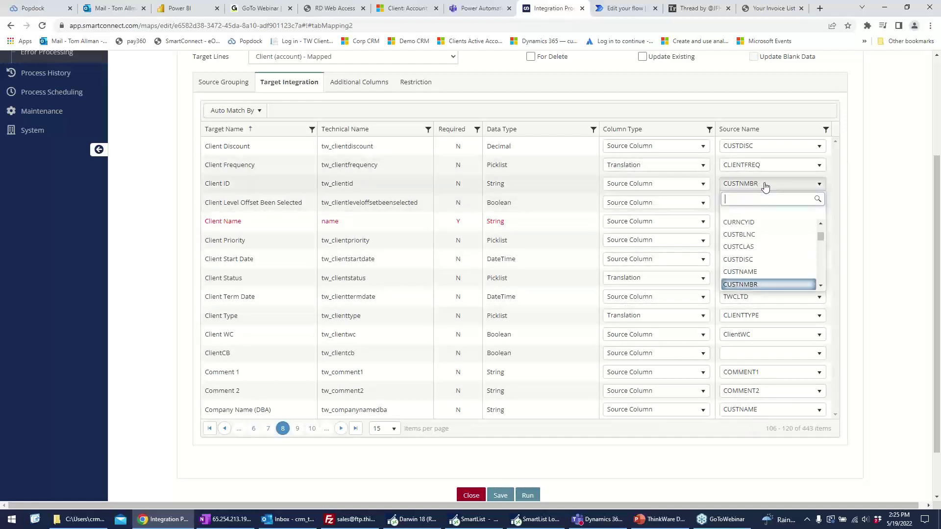
left_click(765, 186)
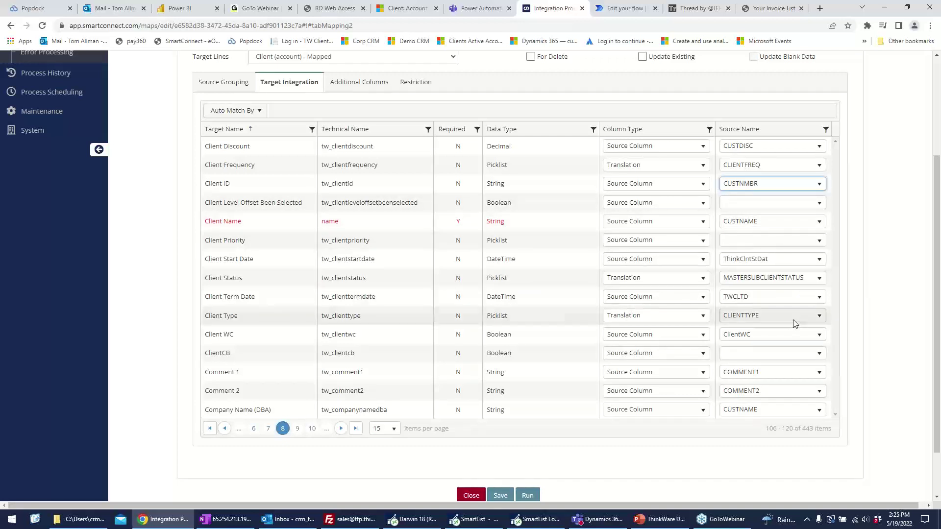
scroll(865, 294, "up", 2)
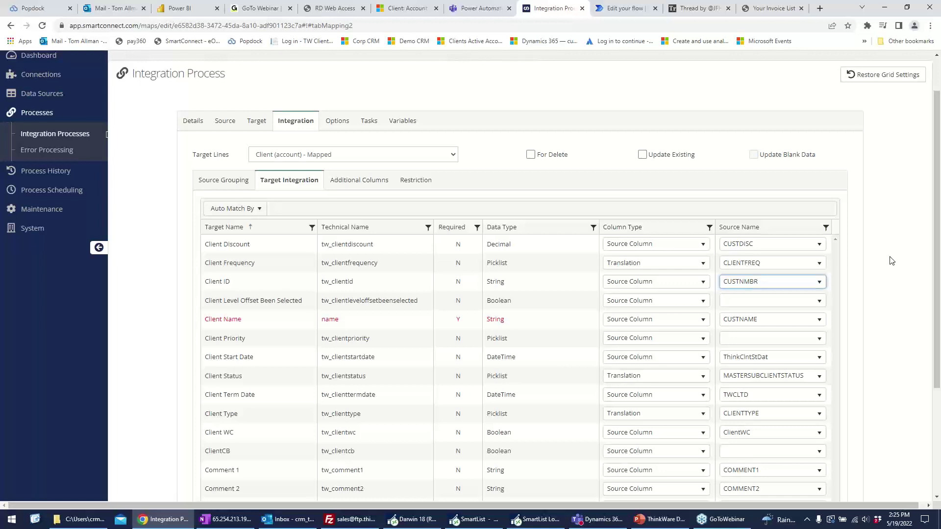
scroll(887, 284, "down", 3)
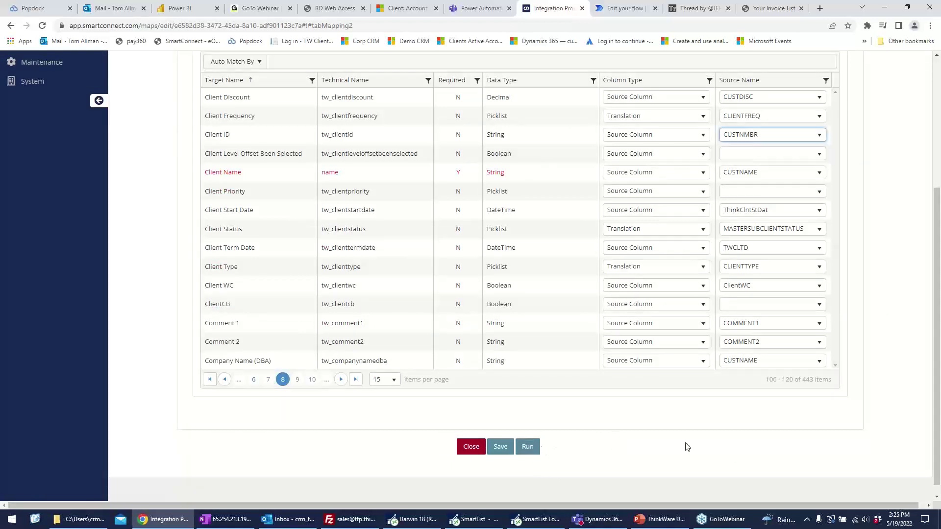
scroll(727, 431, "up", 2)
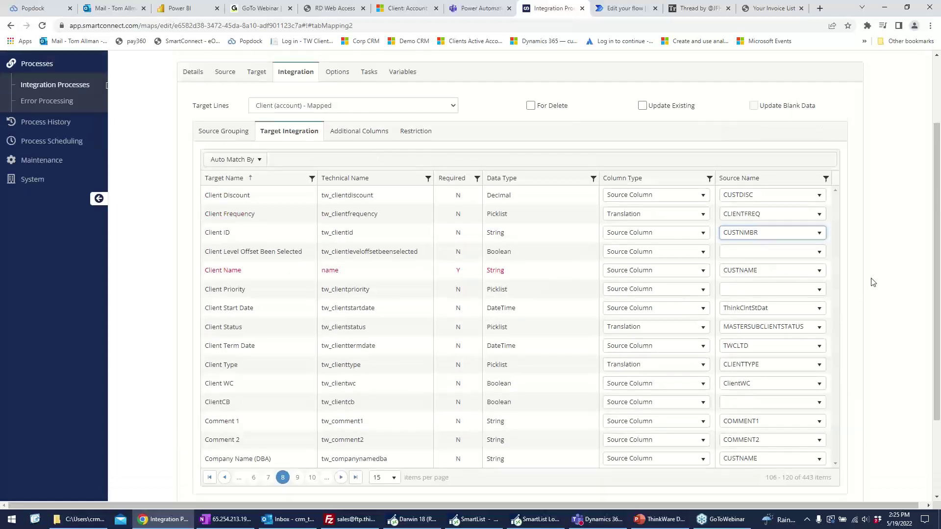
Switch to Dynamics 365, show the accounts in the Clients created today view and close the Teams chat panes
left_click(408, 10)
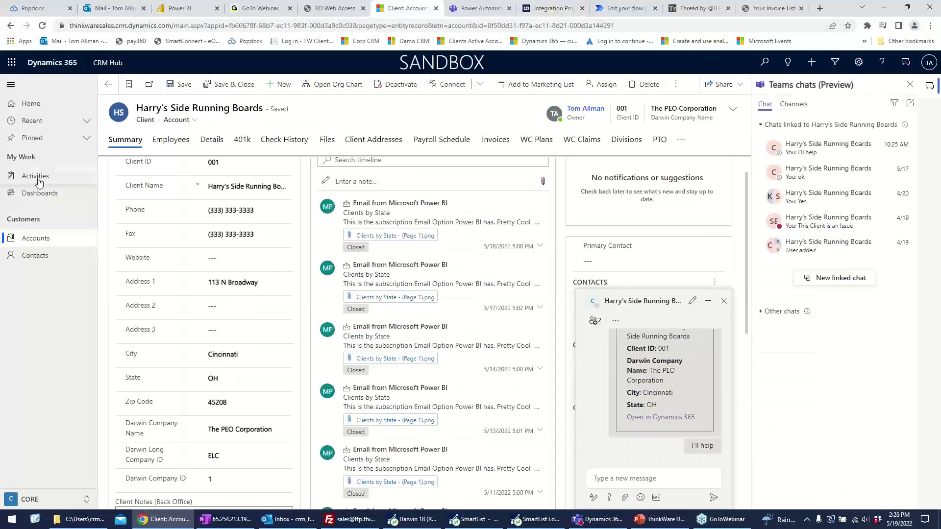
left_click(35, 239)
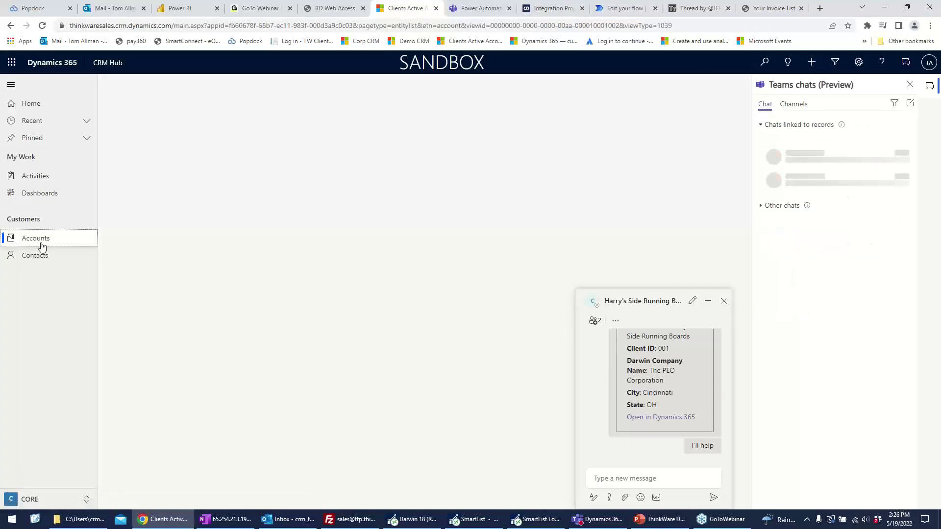
left_click(723, 301)
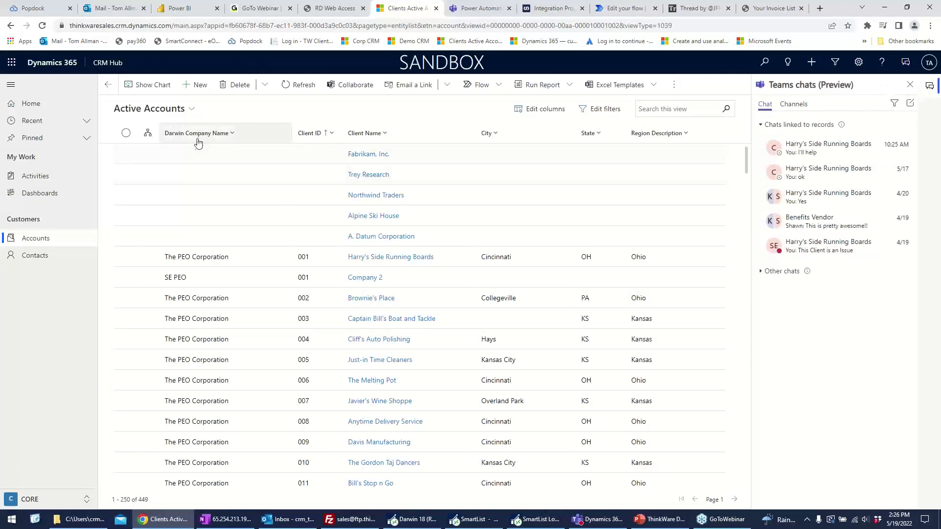
left_click(179, 112)
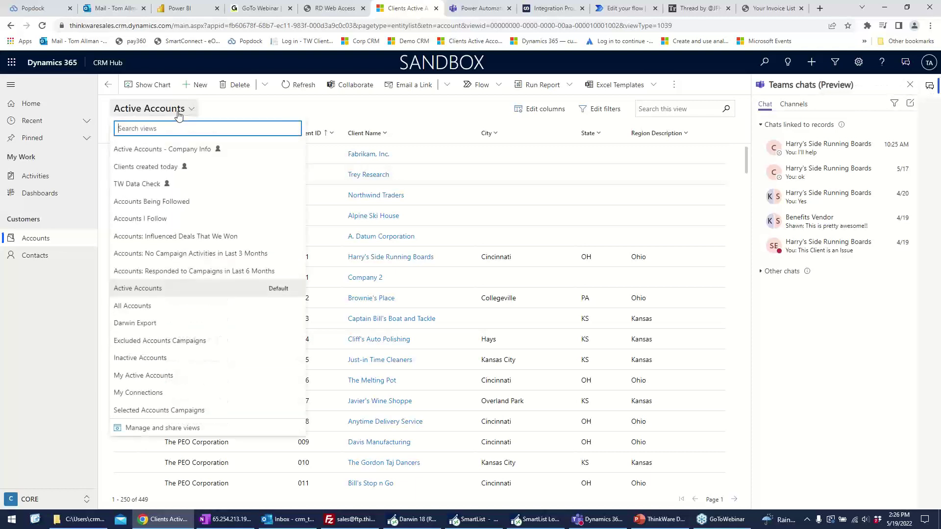
left_click(153, 171)
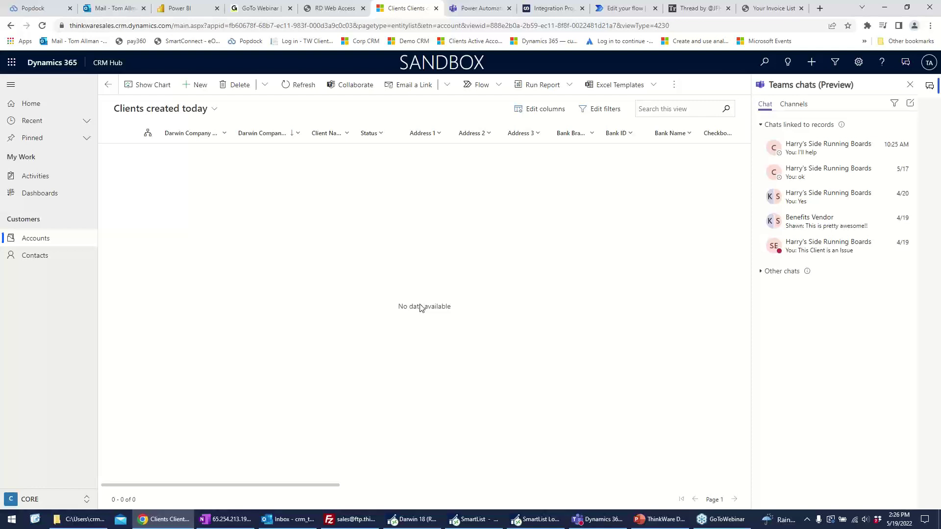
left_click(910, 84)
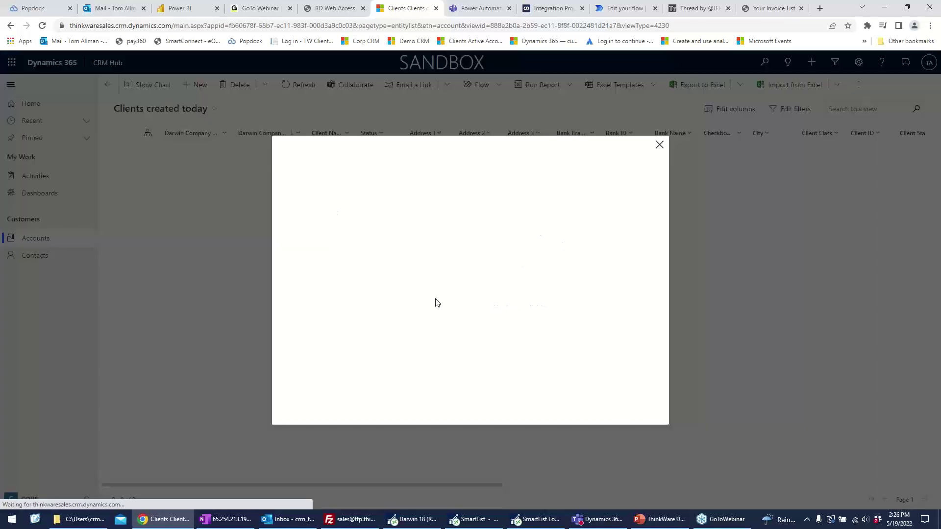
left_click(660, 146)
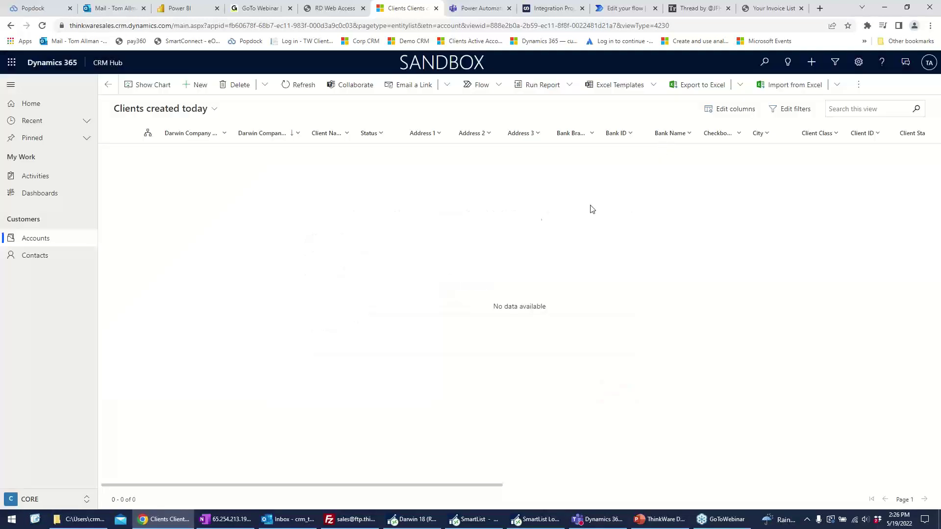
Switch to SmartConnect and run the DARWIN SQL CLIENTS INITIAL SYNC integration without saving it first
left_click(553, 9)
scroll(483, 320, "down", 3)
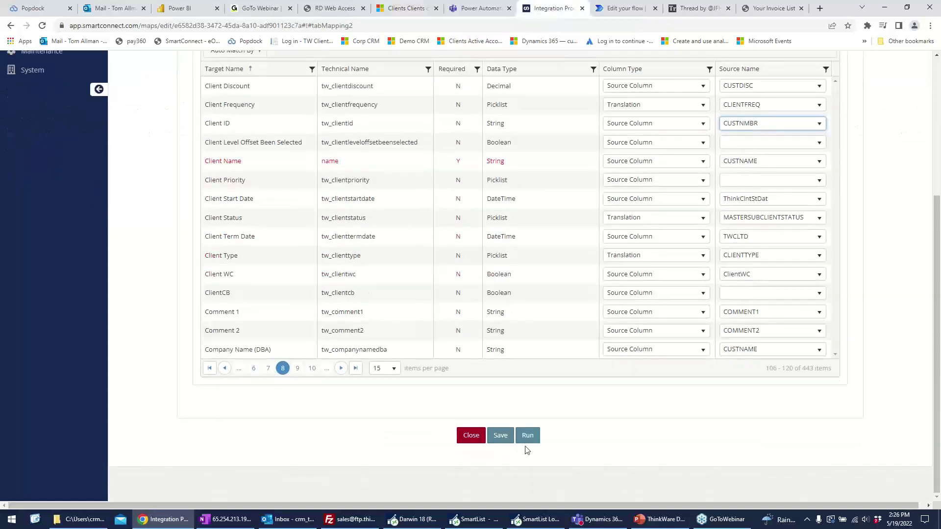
left_click(527, 435)
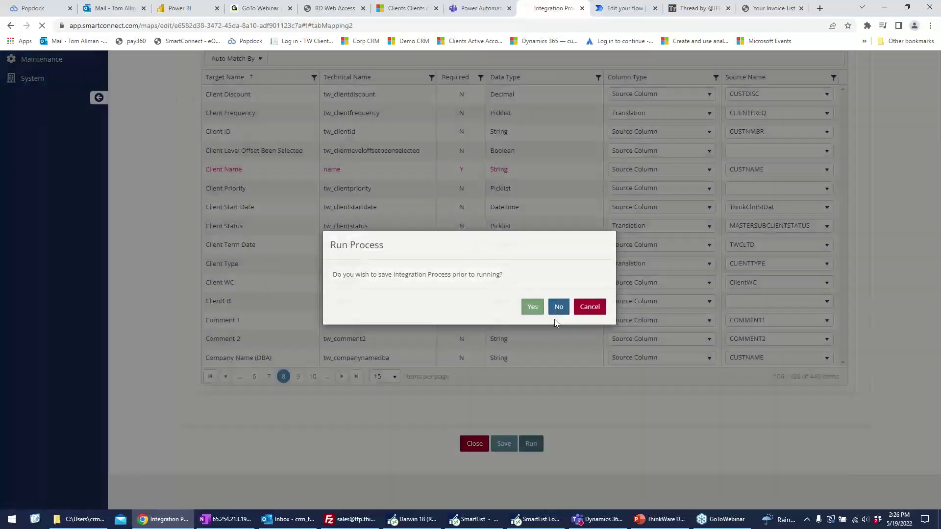
left_click(556, 309)
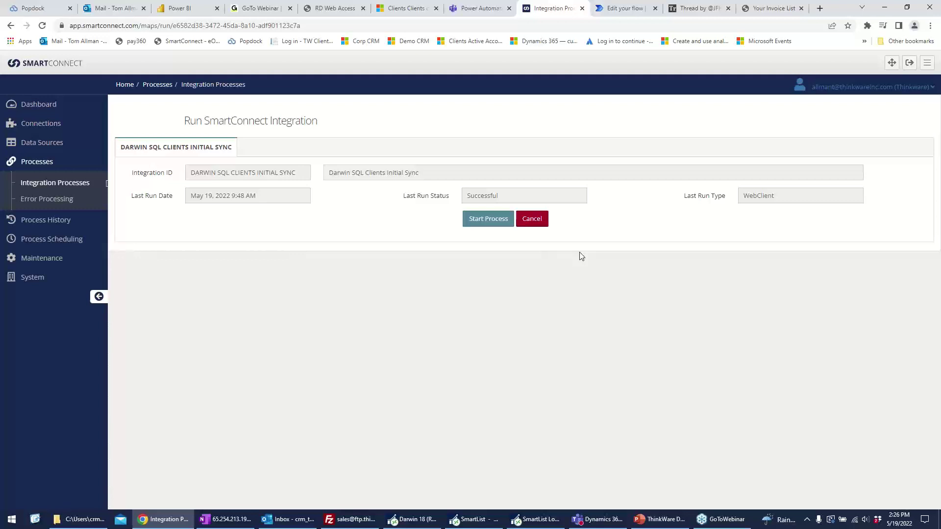
left_click(497, 219)
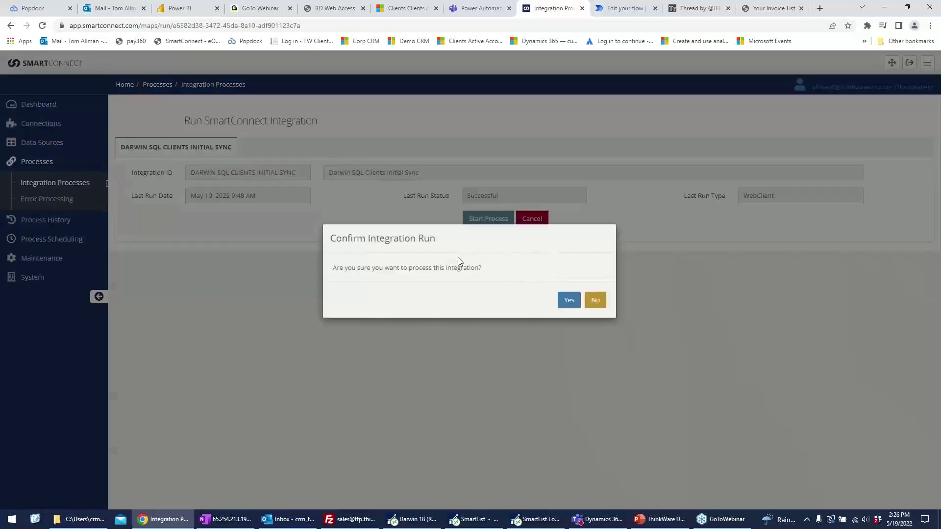
left_click(569, 308)
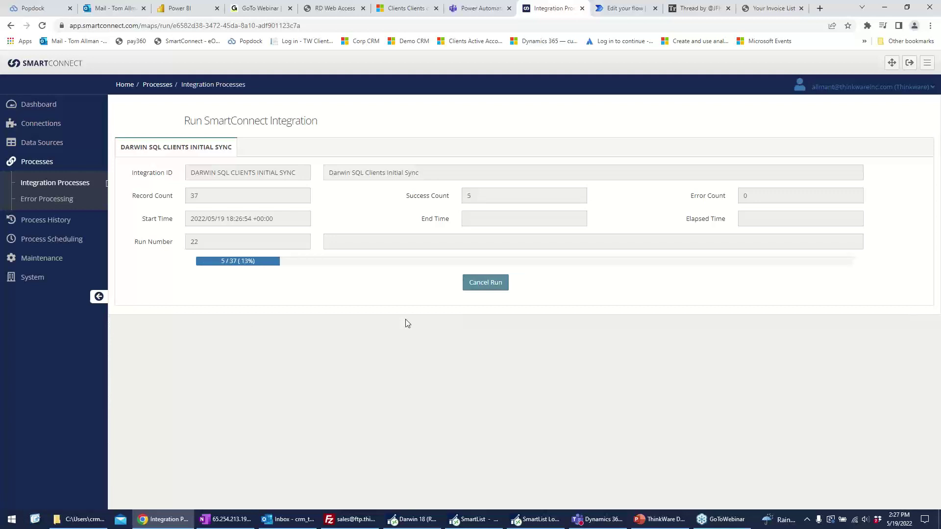
Switch to Dynamics 365, refresh the Clients created today view and open the Harry's Side Running Boards record
left_click(418, 10)
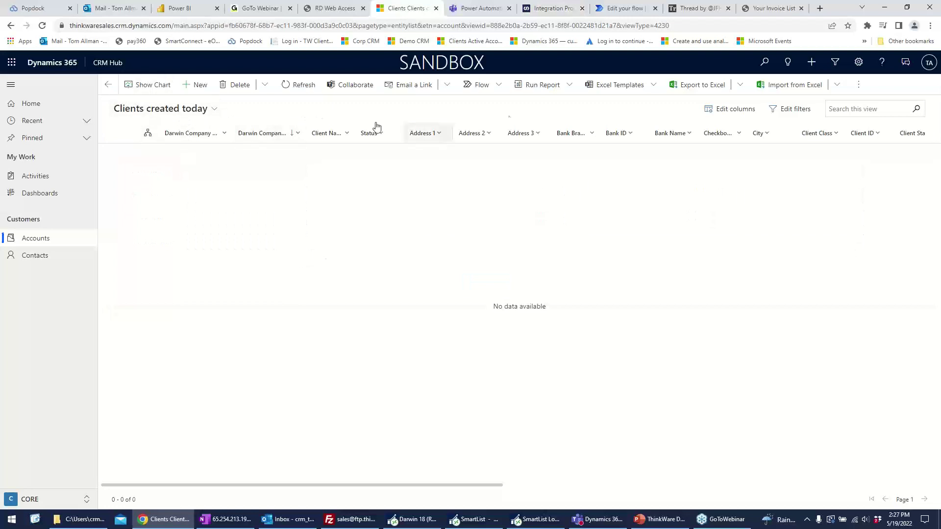
left_click(298, 84)
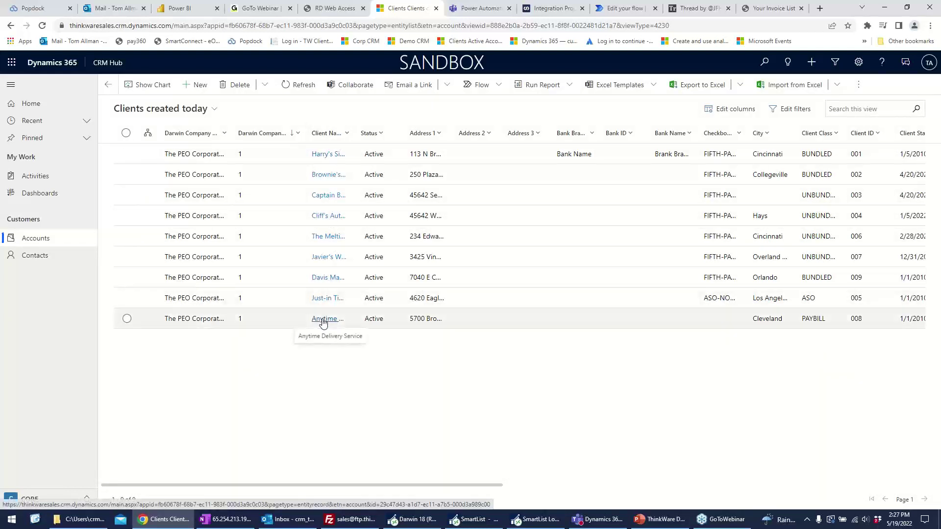
left_click(328, 155)
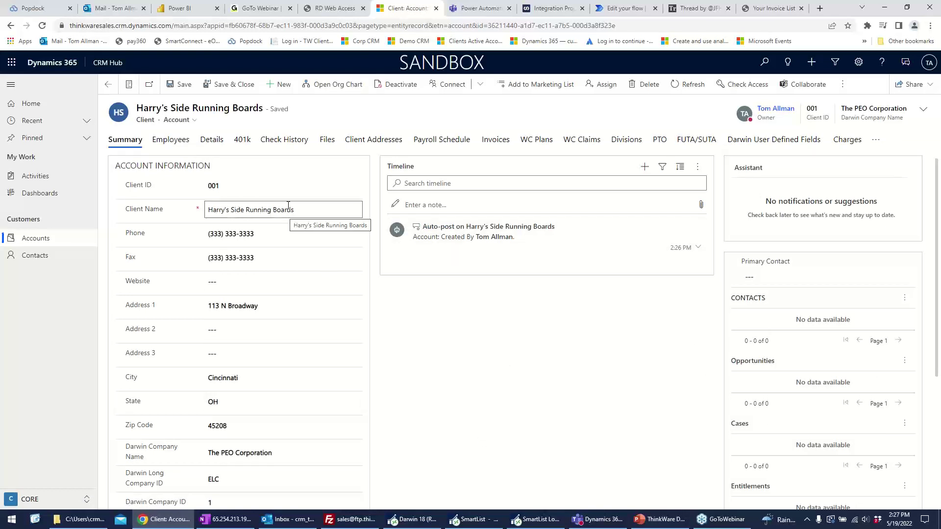
Show the client's check history, payroll schedule and invoices in the Harry's Side Running Boards record
left_click(290, 141)
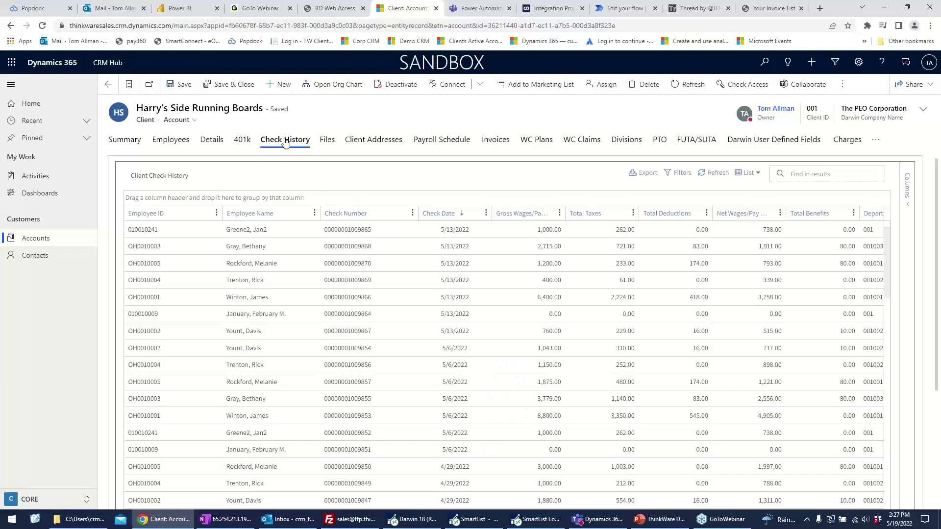
left_click(447, 141)
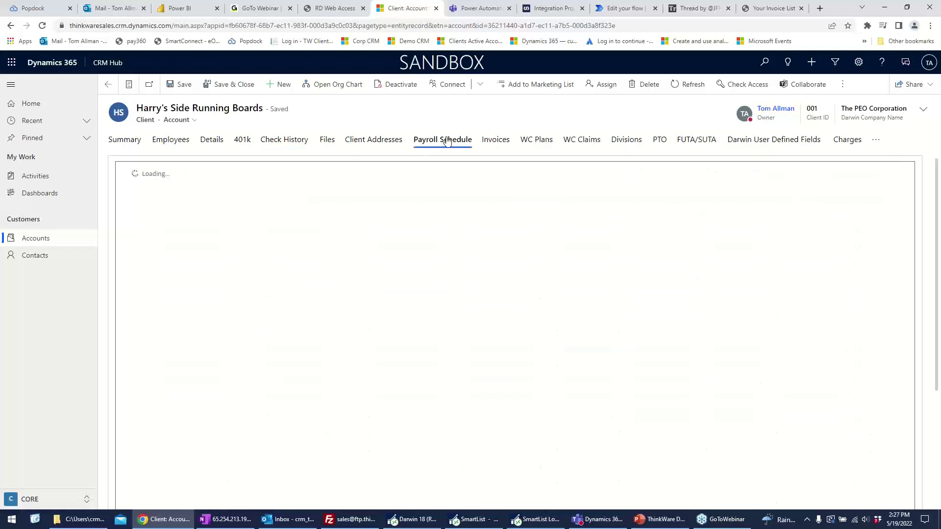
left_click(496, 141)
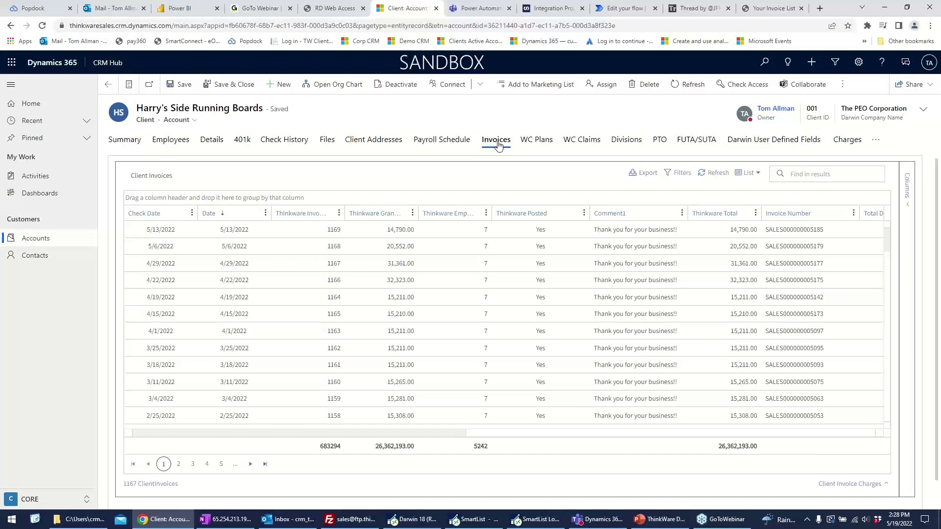
Switch to SmartConnect, show the bulk query data sources, sort them by system in descending order and clear the sorting
left_click(542, 13)
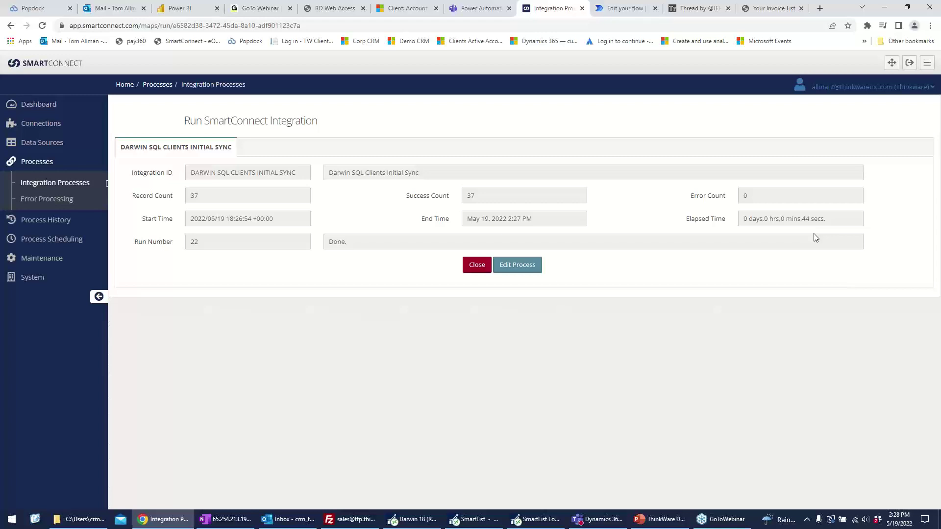
left_click(48, 144)
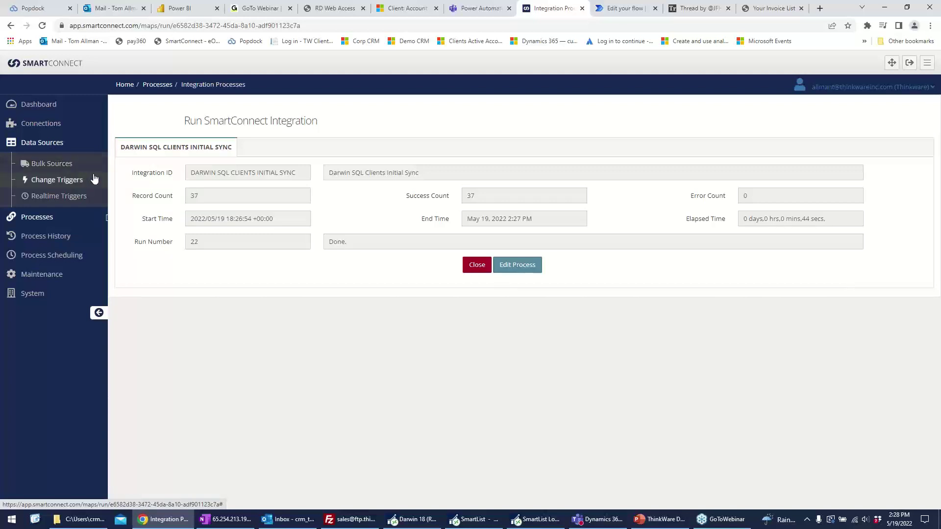
left_click(63, 169)
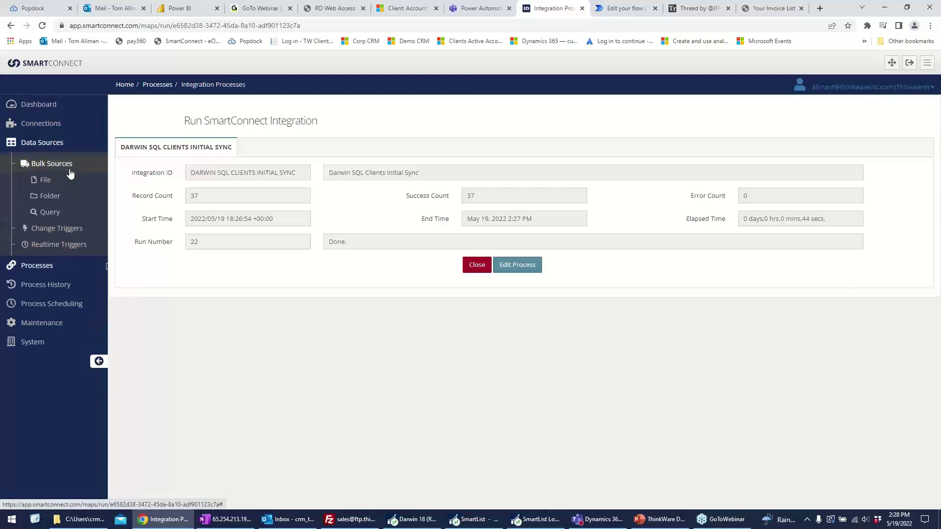
left_click(48, 215)
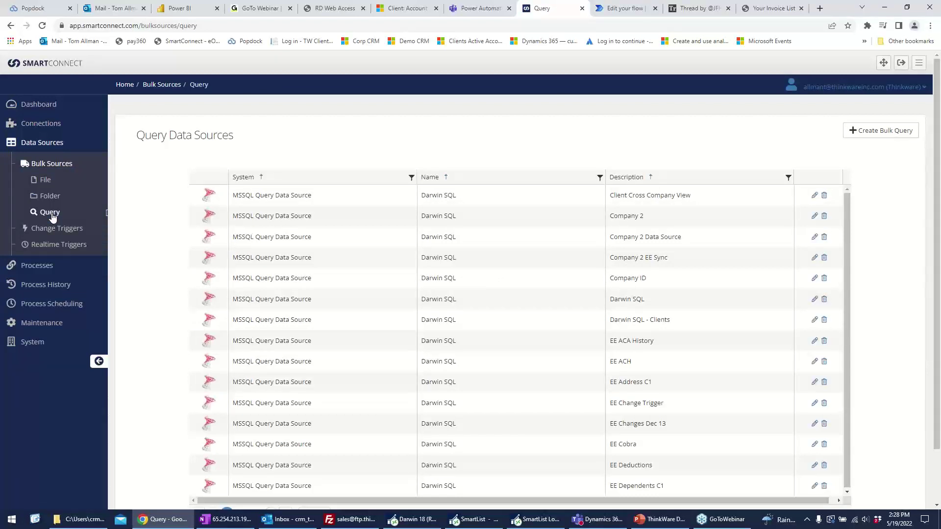
left_click(275, 179)
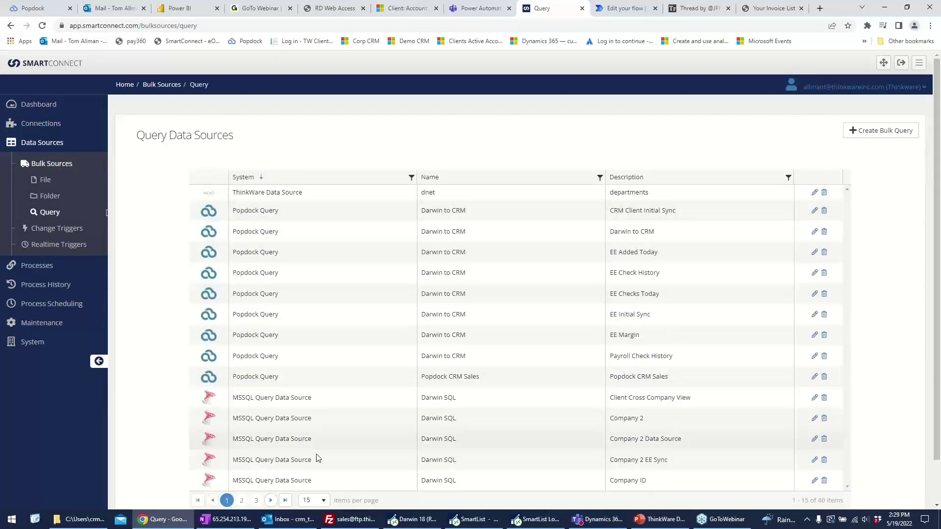
left_click(257, 177)
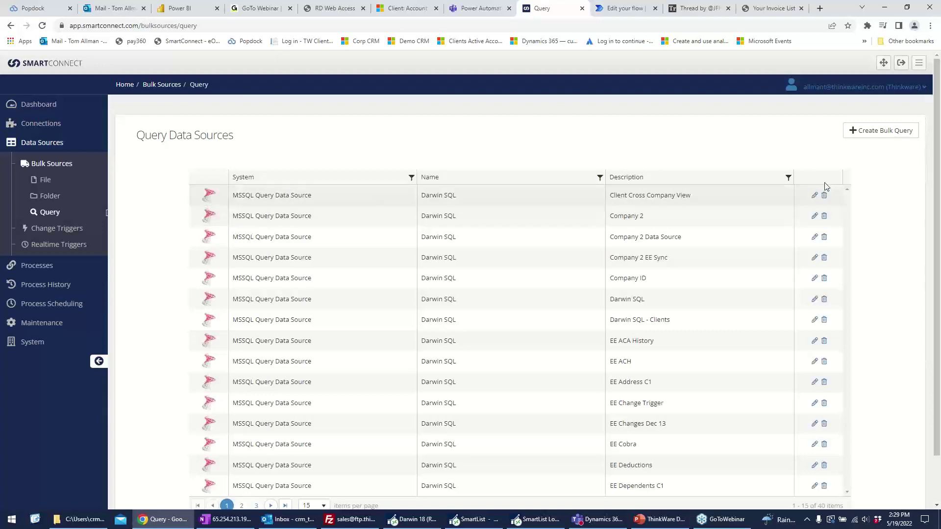
Create an MSSQL query data source named List of Clients on the Darwin SQL connection, validate it and open its query builder
left_click(874, 133)
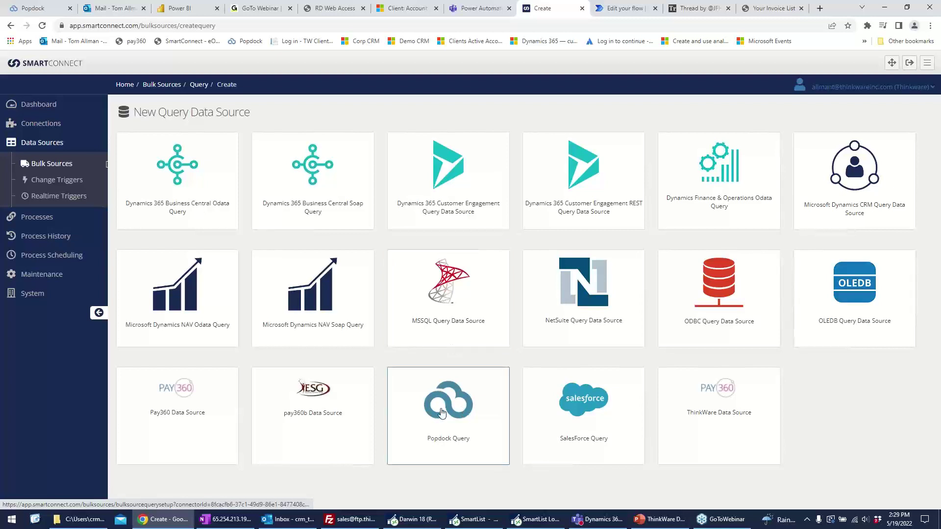
left_click(455, 291)
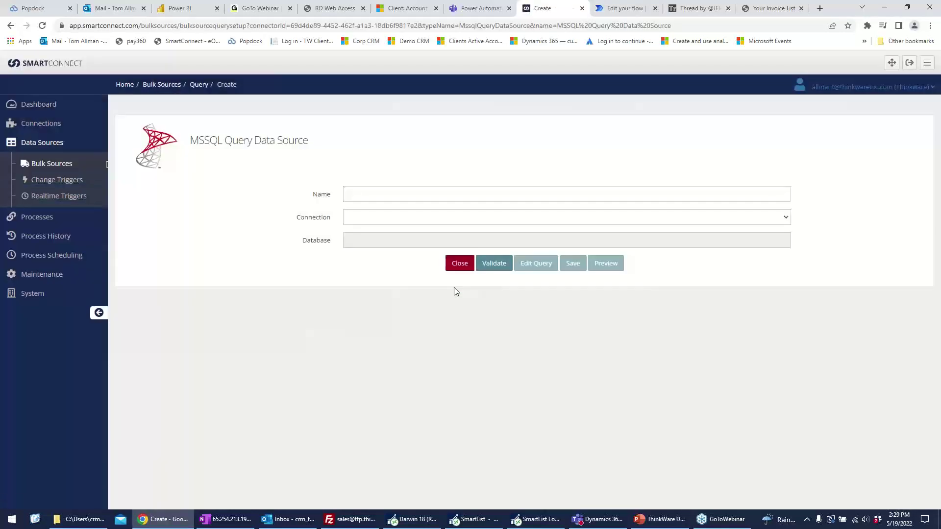
left_click(403, 195)
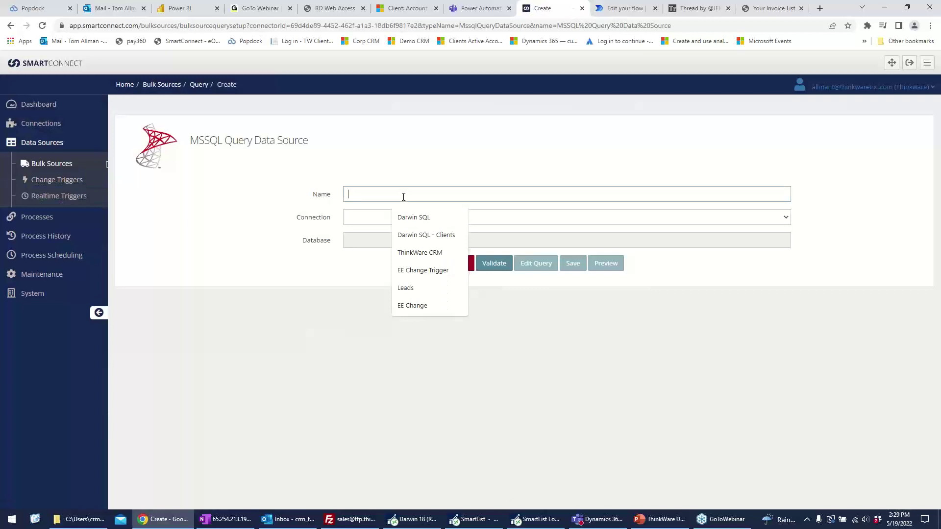
type("List of Clients")
left_click(377, 218)
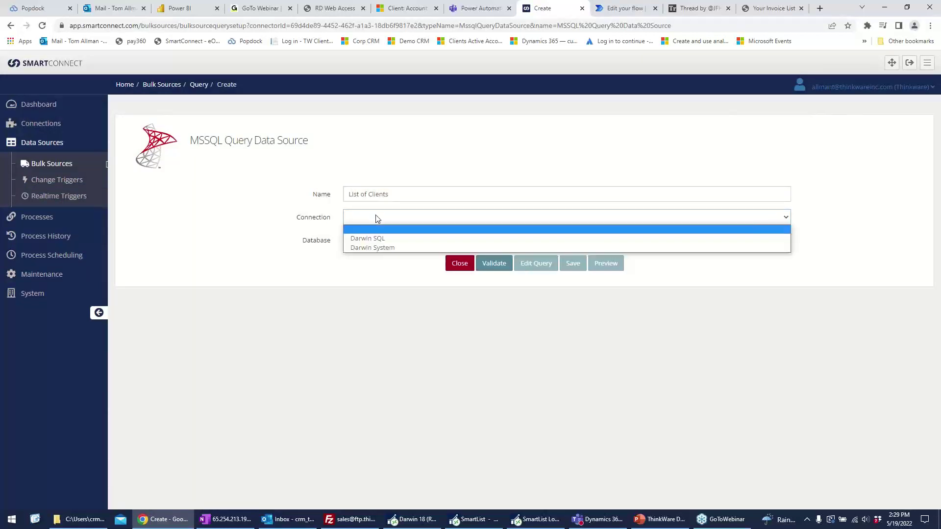
left_click(383, 238)
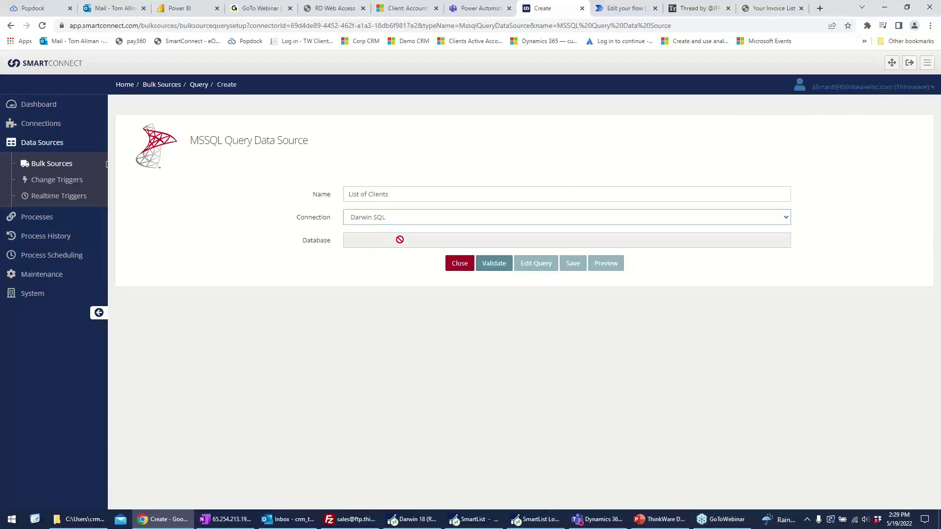
left_click(493, 265)
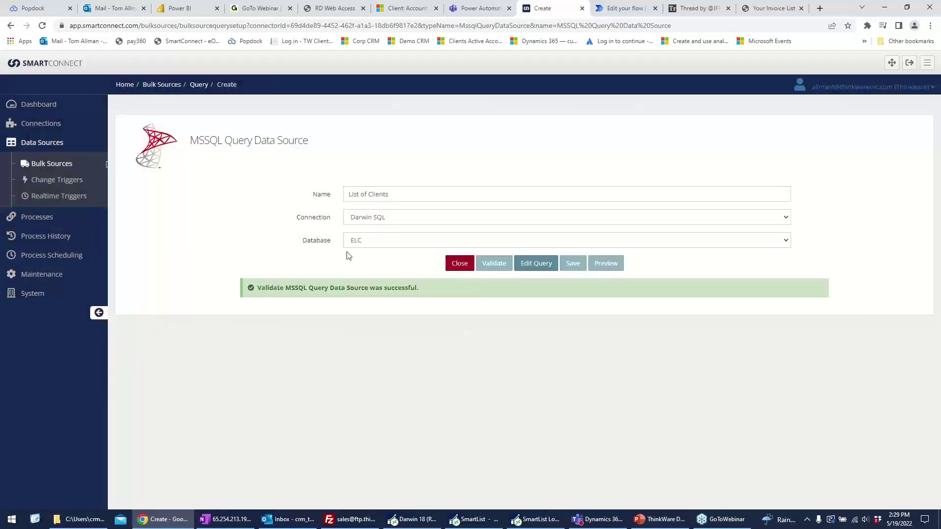
left_click(535, 263)
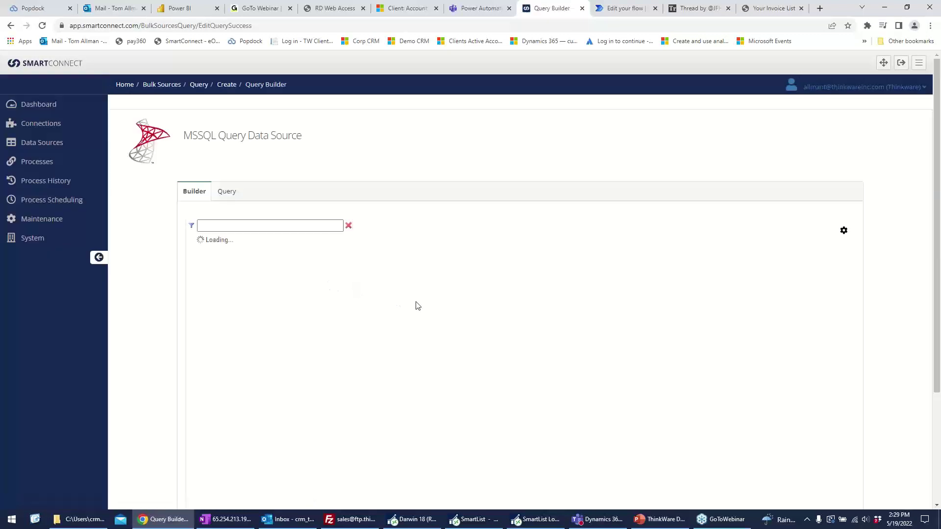
scroll(459, 304, "down", 2)
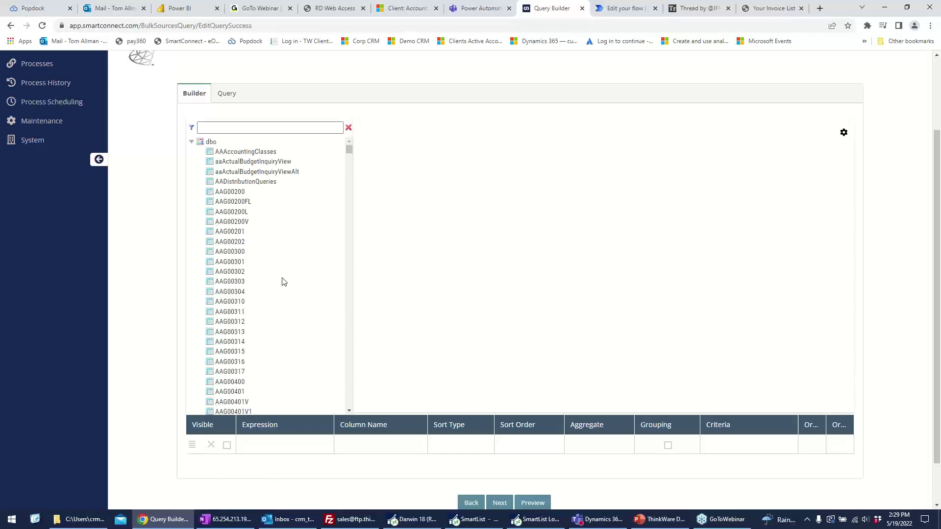
Switch to Darwin 18, open Darwin Client Maintenance and browse the tables behind it in Table Finder
left_click(411, 520)
left_click(198, 34)
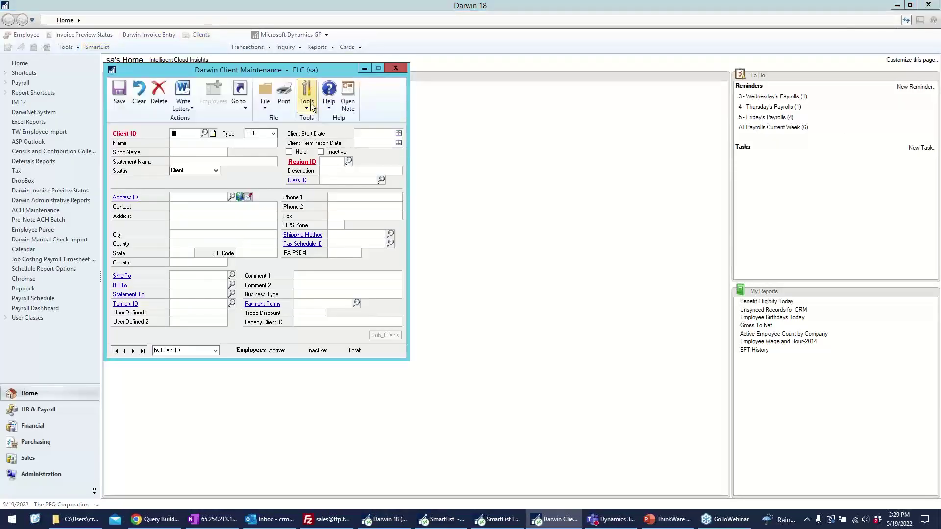
left_click(309, 104)
left_click(337, 162)
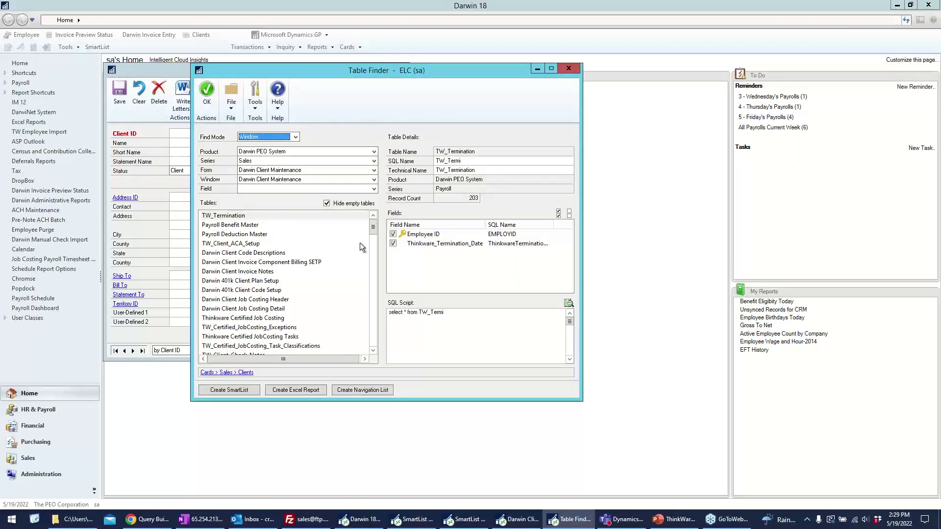
left_click_drag(372, 233, 371, 275)
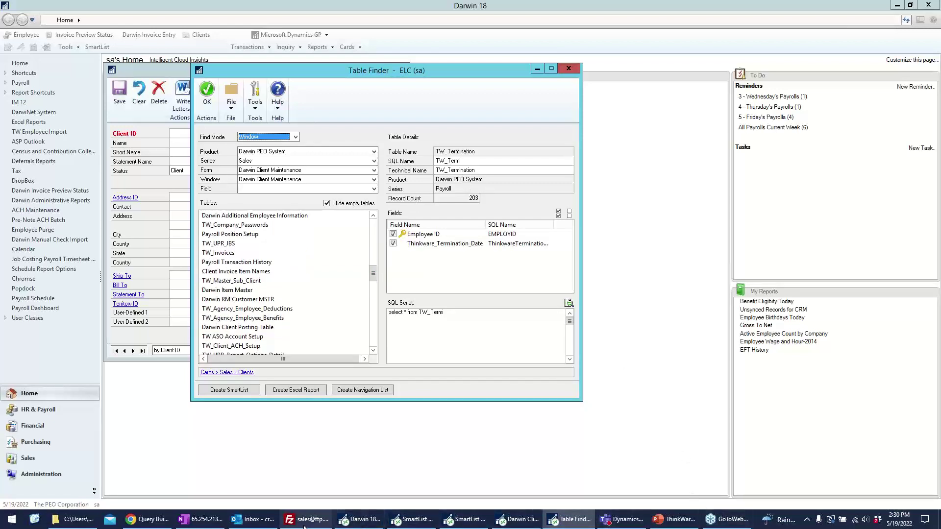
Switch back to SmartConnect, filter the tables by rm00 and add dbo.RM00101 to the query with all its columns
left_click(143, 520)
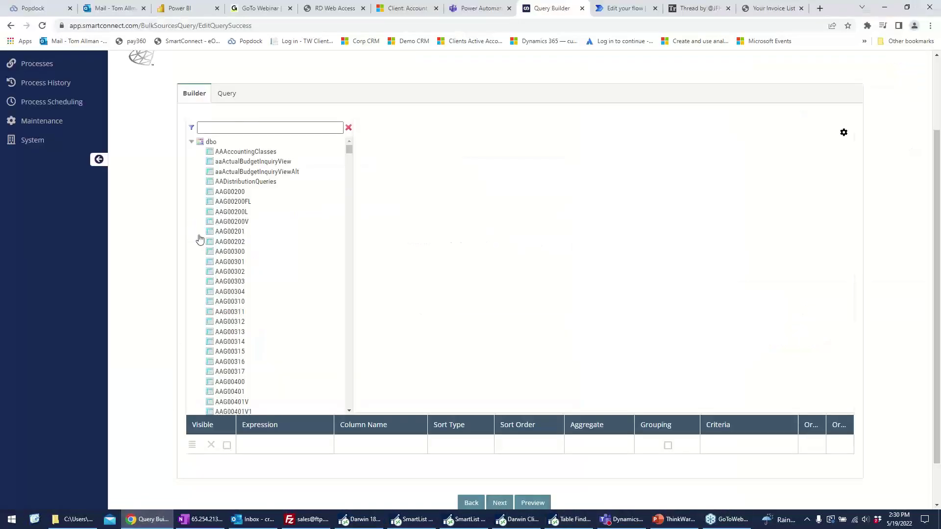
left_click(233, 128)
type("rm00")
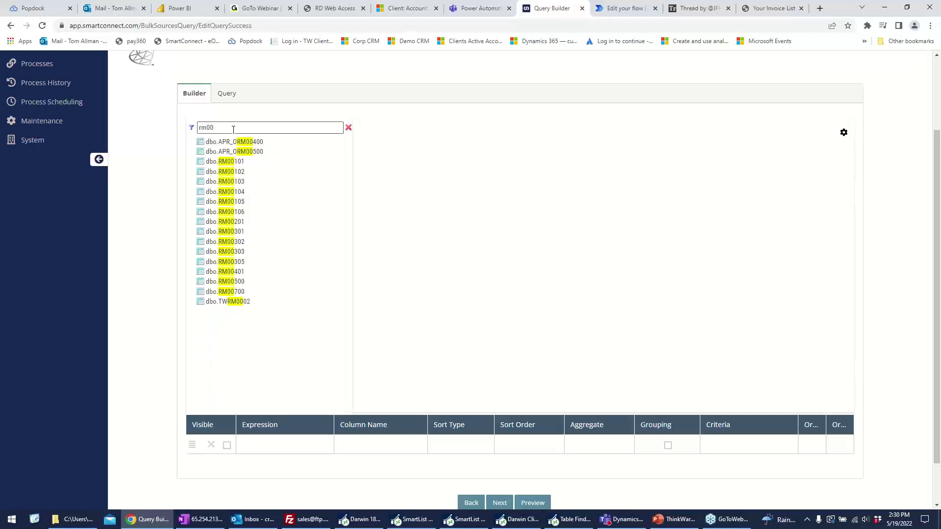
double_click(234, 166)
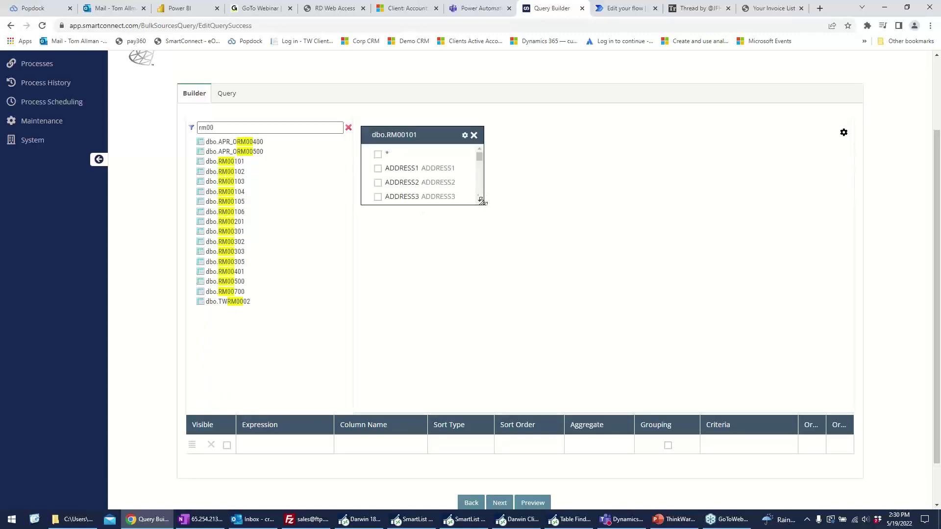
left_click_drag(480, 199, 507, 304)
left_click(377, 154)
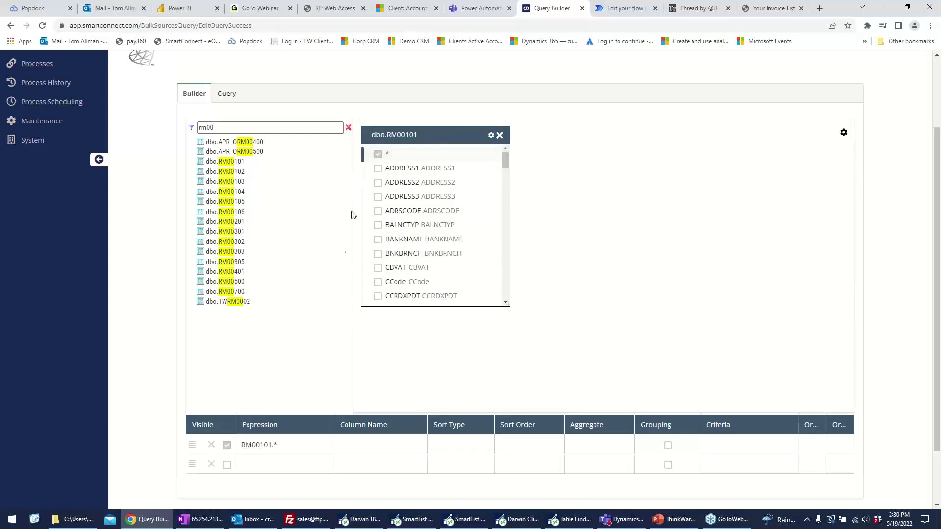
Add the dbo.RM00102 table to the query and join it to dbo.RM00101 on CUSTNMBR
double_click(234, 173)
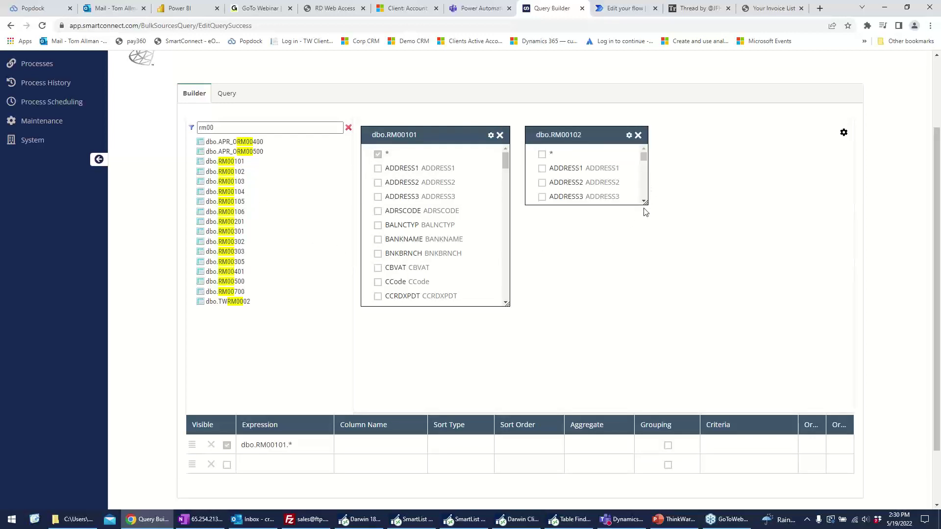
left_click_drag(645, 203, 694, 325)
left_click_drag(504, 163, 508, 194)
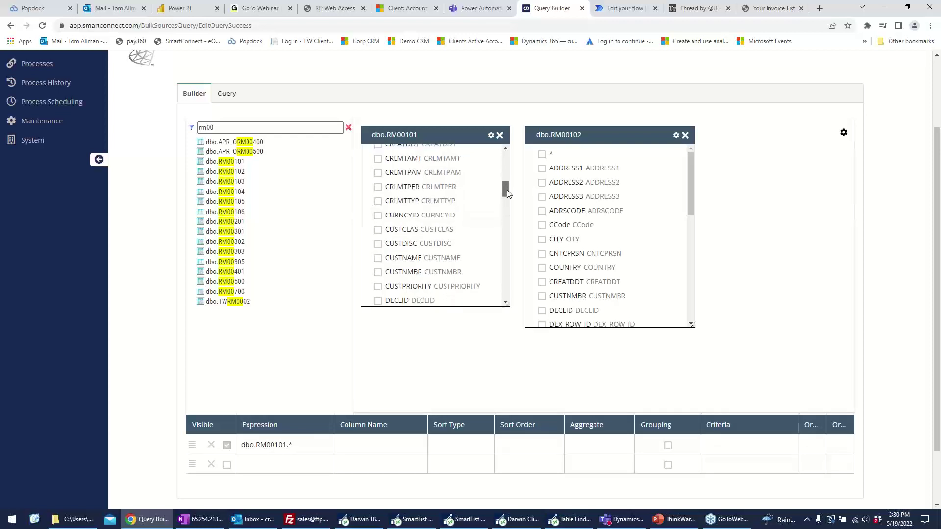
left_click_drag(447, 274, 586, 296)
Finish the query, save the List of Clients data source and return to the query data sources list
scroll(720, 292, "down", 3)
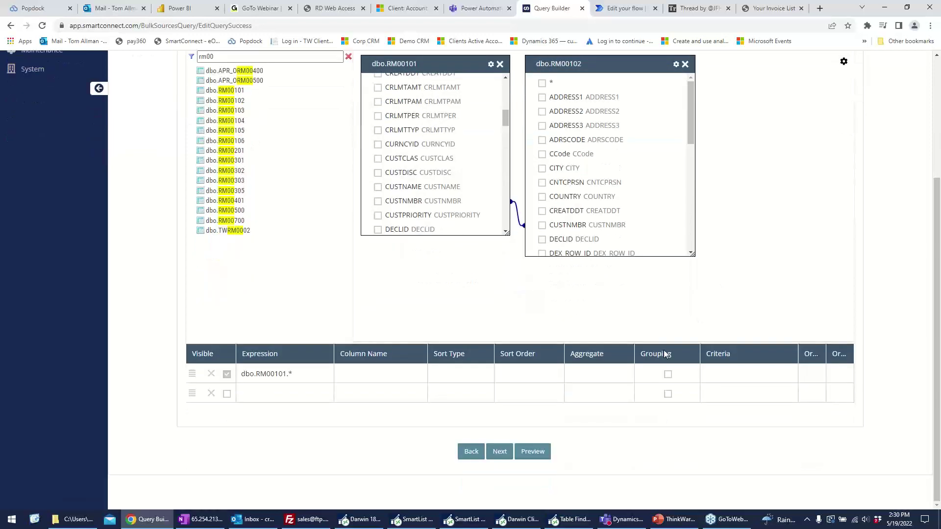
left_click(505, 457)
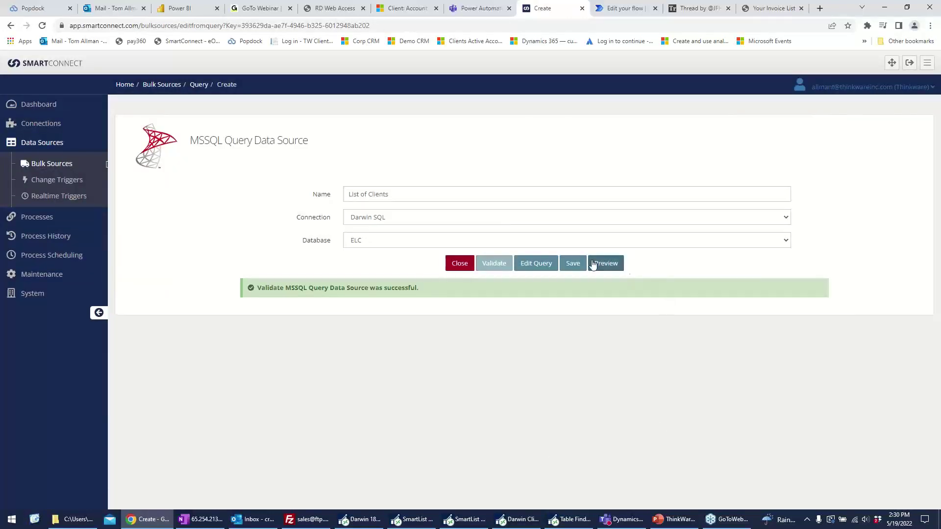
left_click(572, 264)
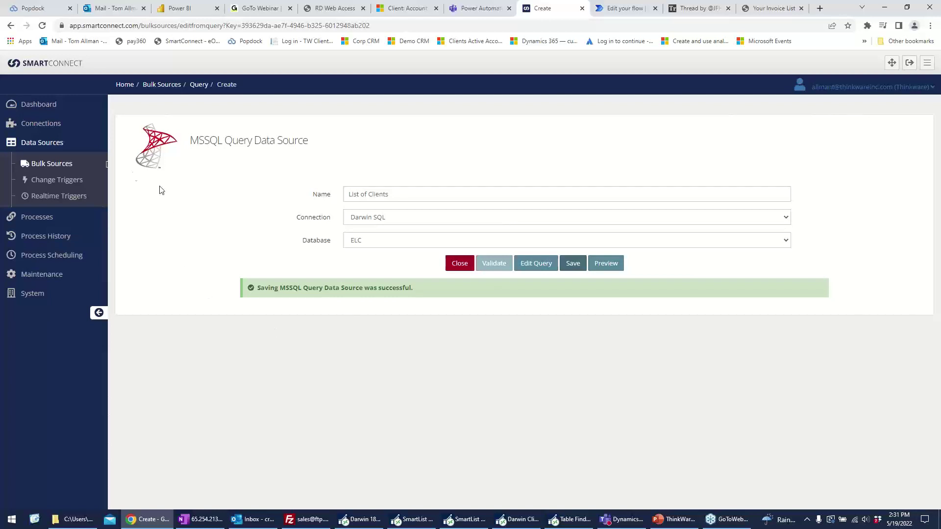
left_click(53, 169)
left_click(47, 212)
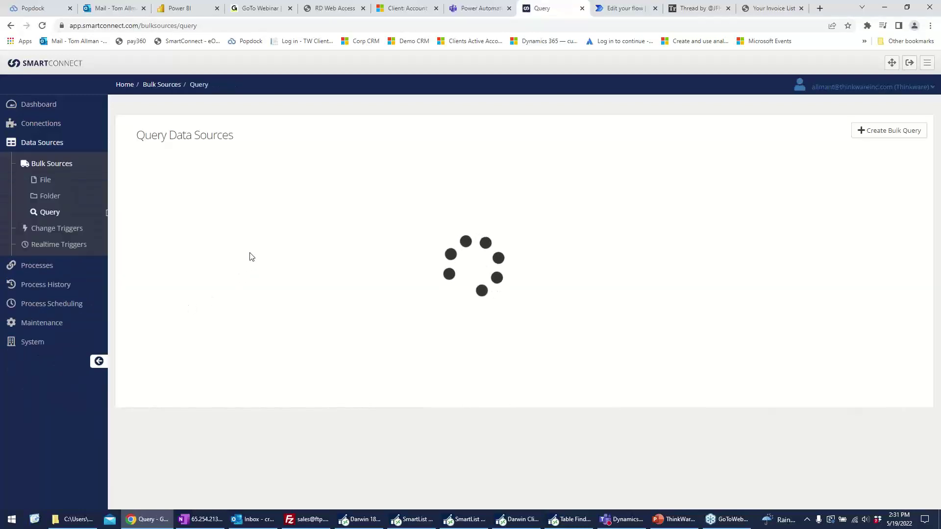
Open the Payroll Check History bulk query for editing, validate it and preview its data
left_click(270, 180)
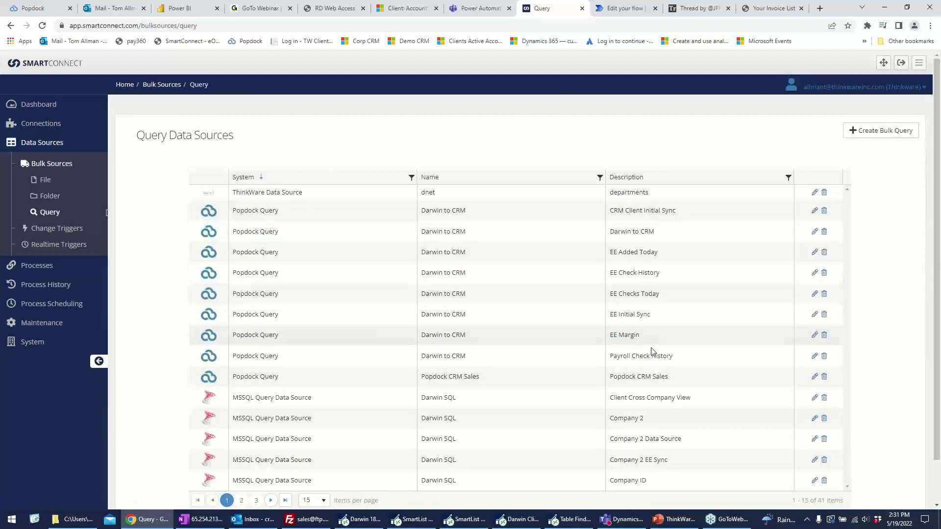
left_click(813, 357)
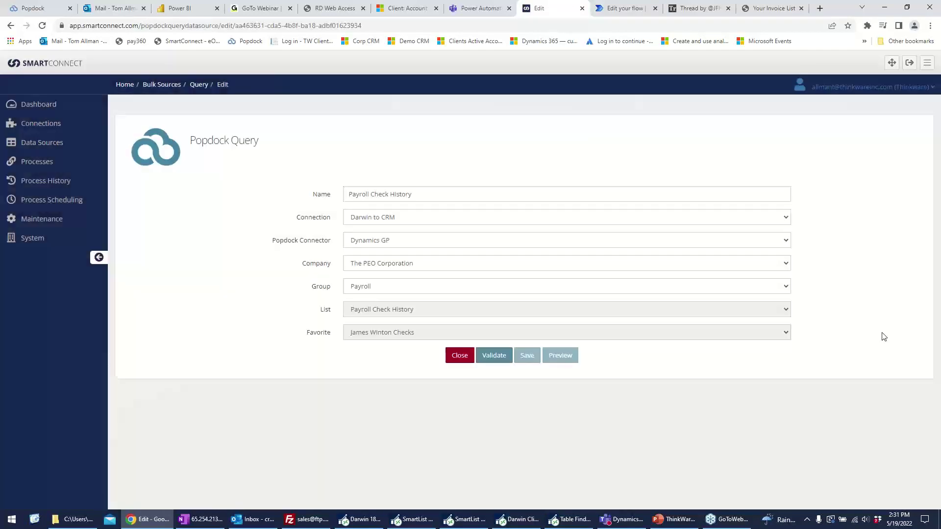
left_click(505, 361)
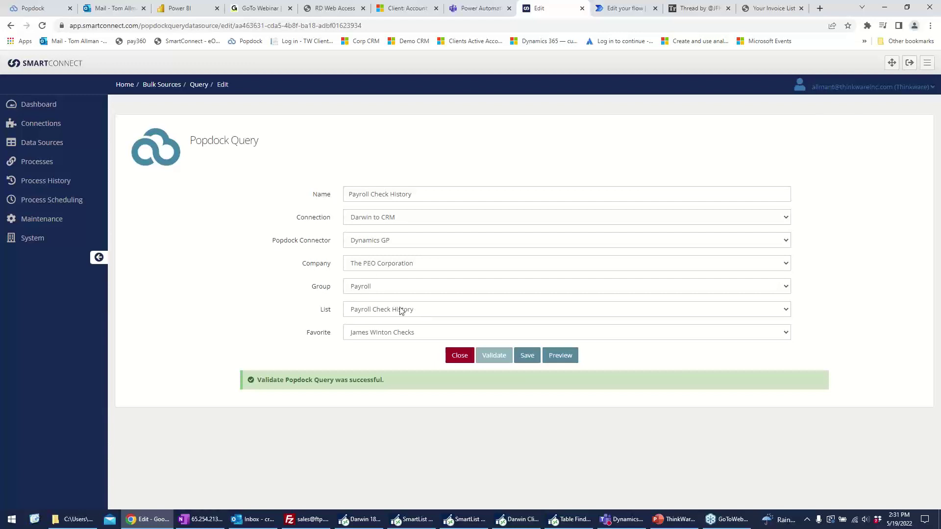
left_click(559, 356)
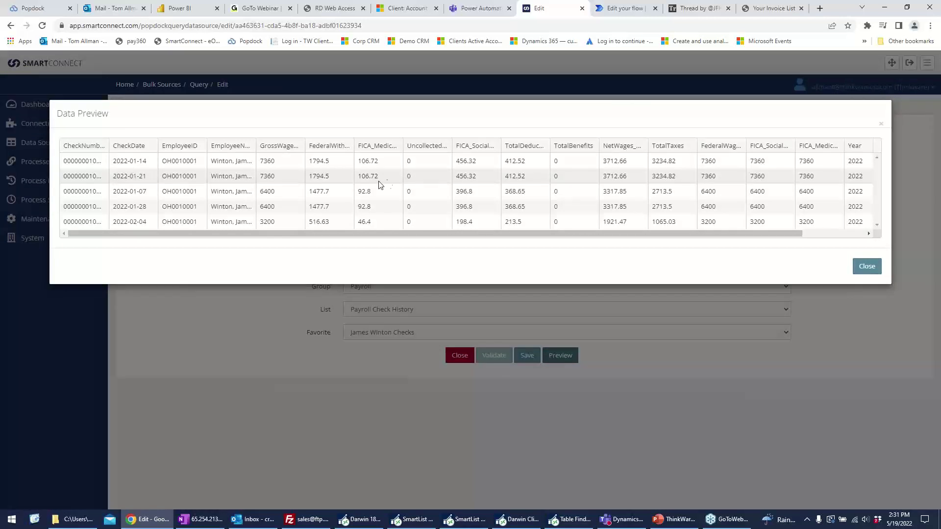
left_click(866, 266)
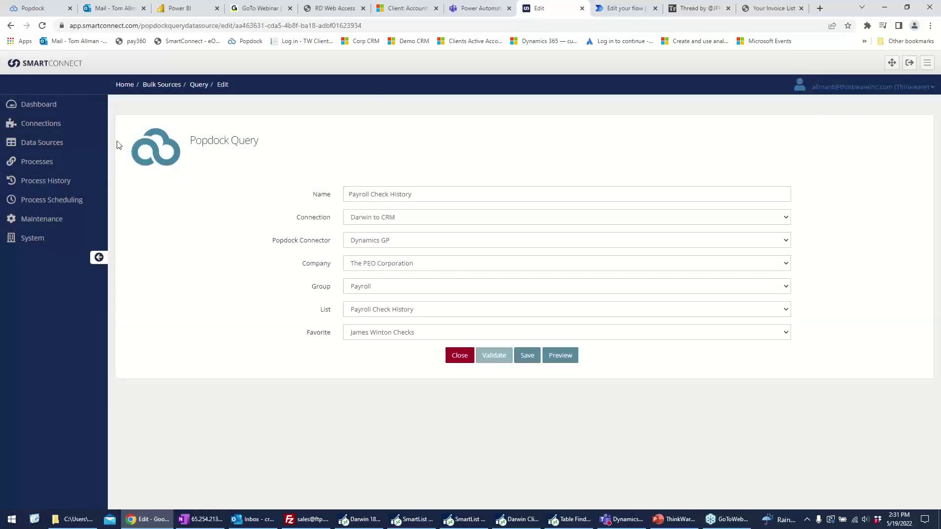
Run the EE CHECK HISTORY EXPORT integration process and confirm the run
left_click(37, 163)
left_click(49, 182)
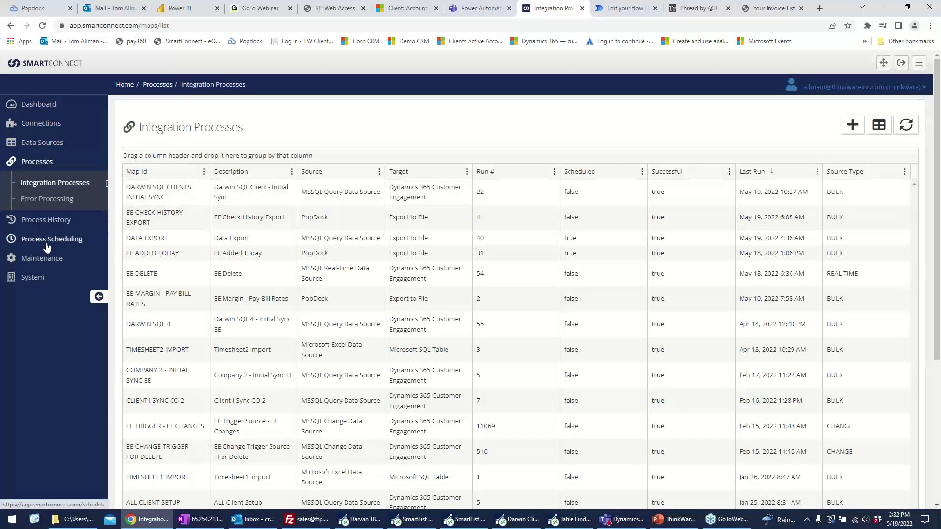
left_click(190, 222)
right_click(316, 217)
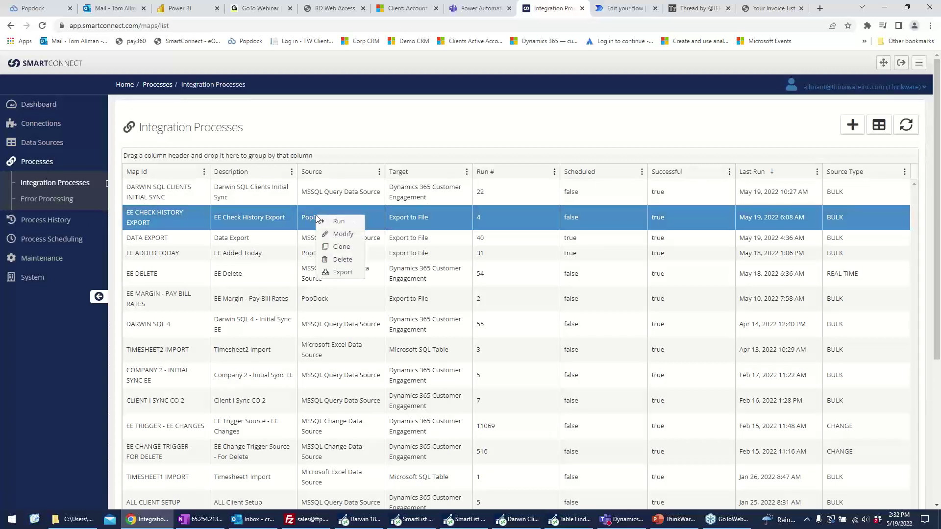
left_click(331, 219)
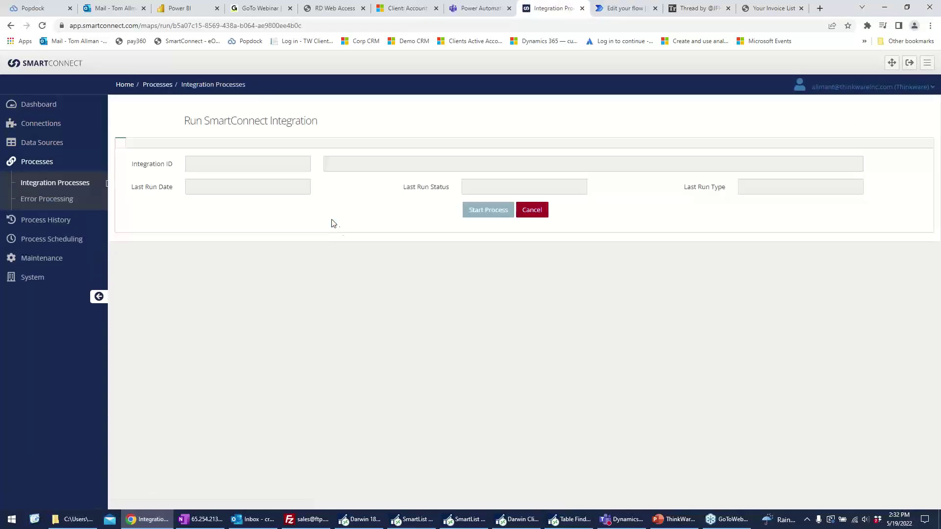
left_click(490, 220)
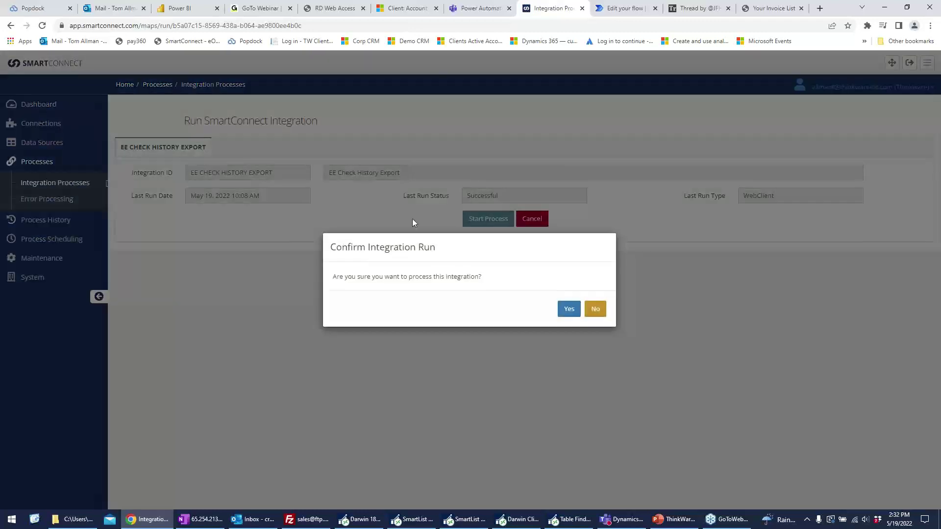
left_click(566, 313)
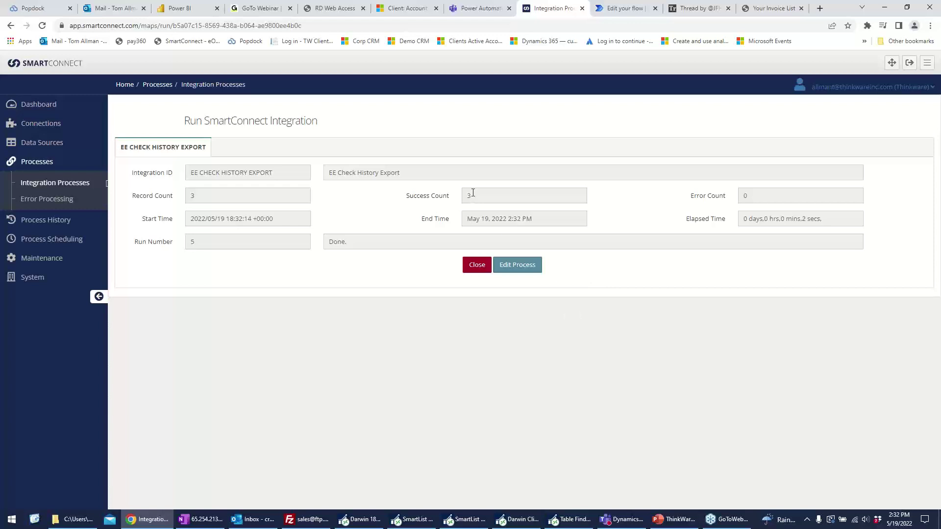
Switch to FileZilla, refresh the file lists and download EE Check History Today_20220519-063216.xlsx from the remote site
left_click(672, 519)
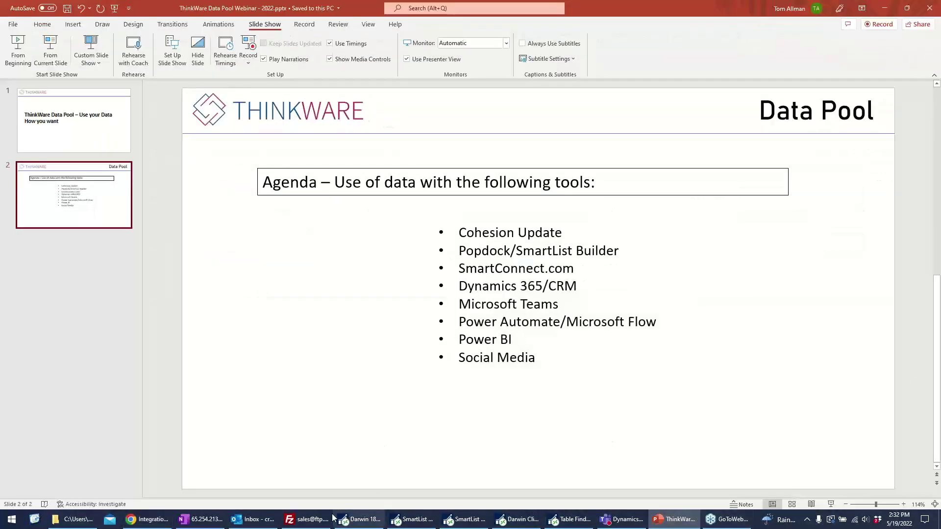
left_click(316, 522)
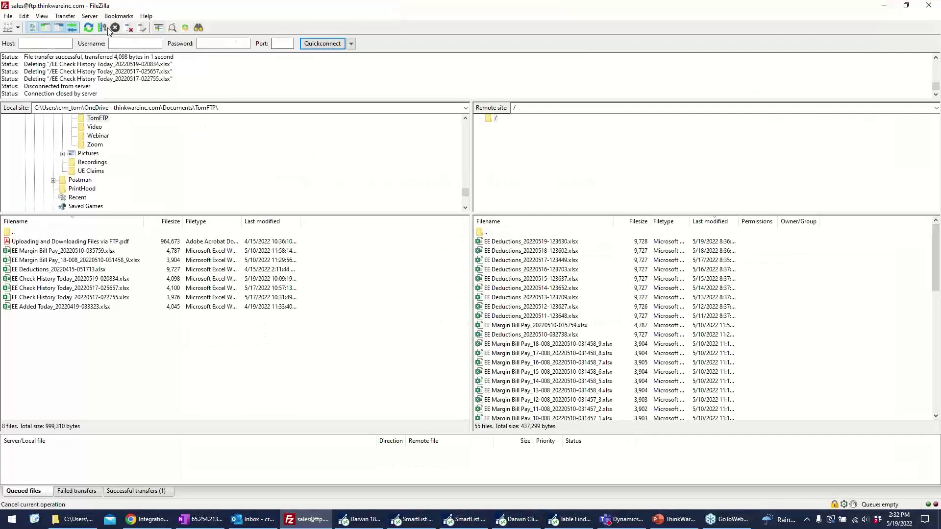
left_click(88, 29)
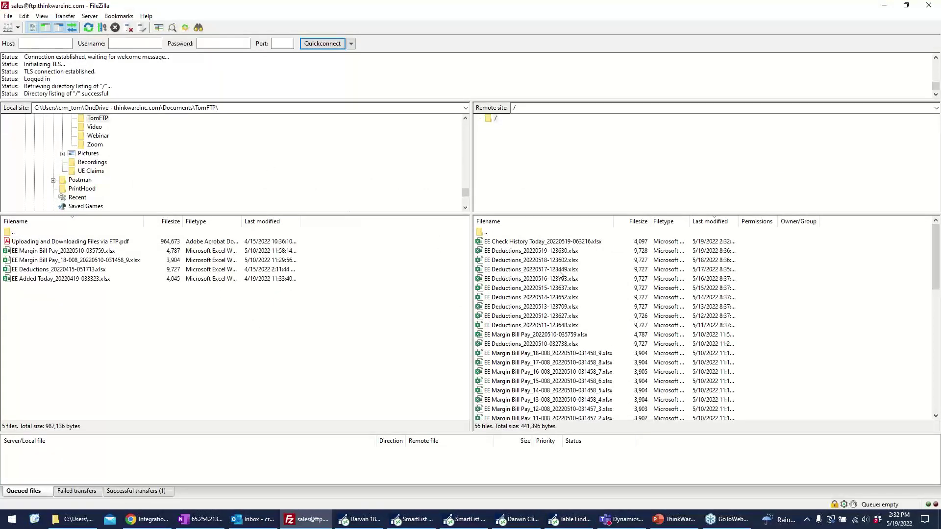
left_click(565, 242)
double_click(565, 242)
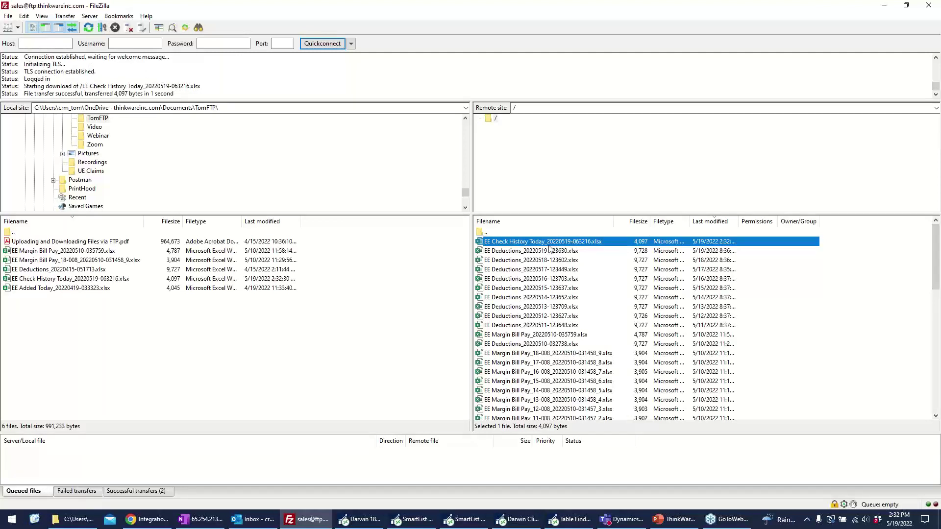
Open EE Check History Today_20220519-063216.xlsx from the TomFTP desktop shortcut, examine the exported check data, and close the workbook
left_click(35, 519)
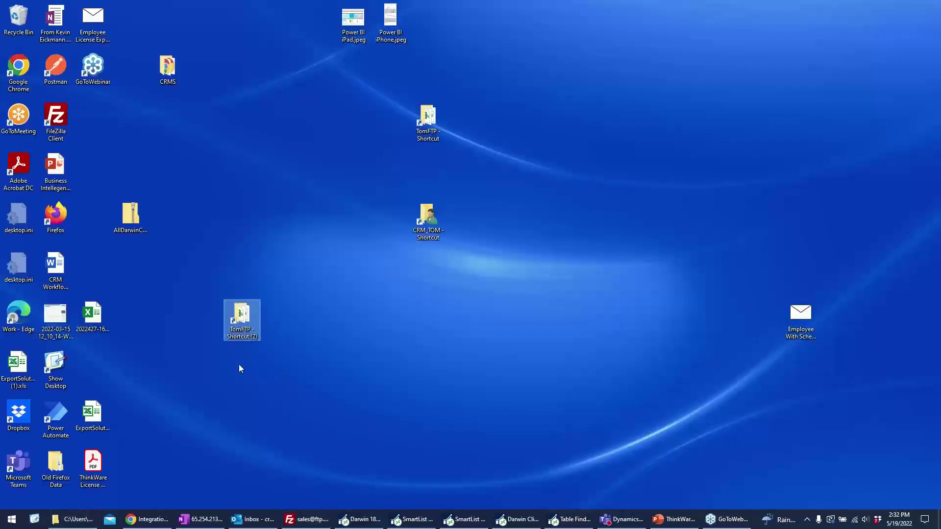
double_click(242, 329)
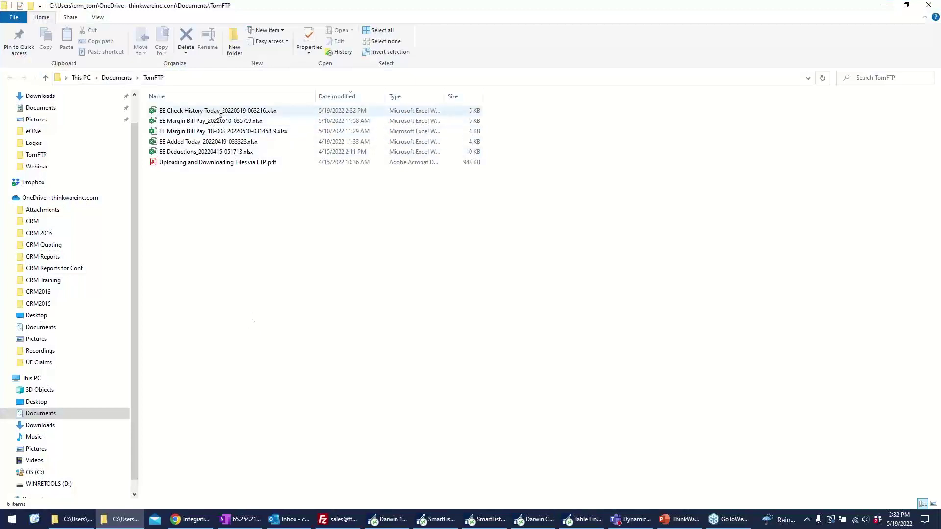
left_click(228, 114)
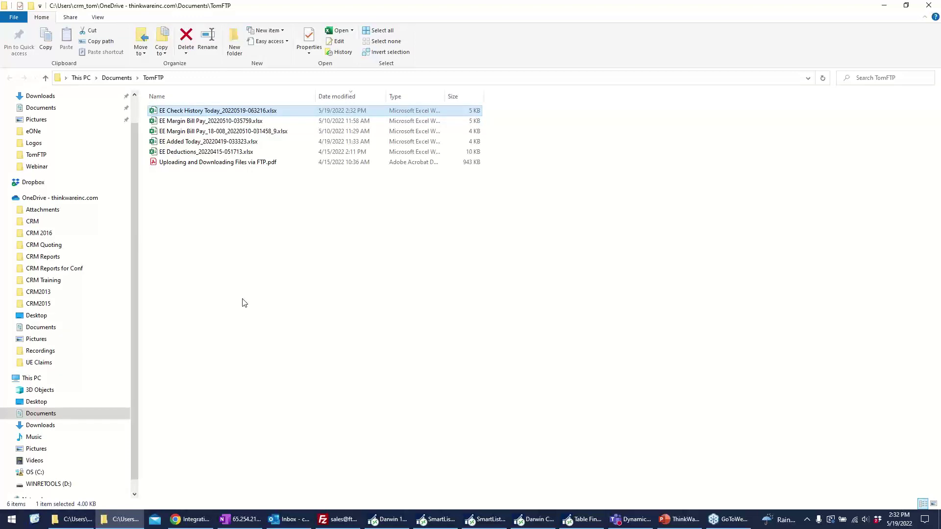
key("Return")
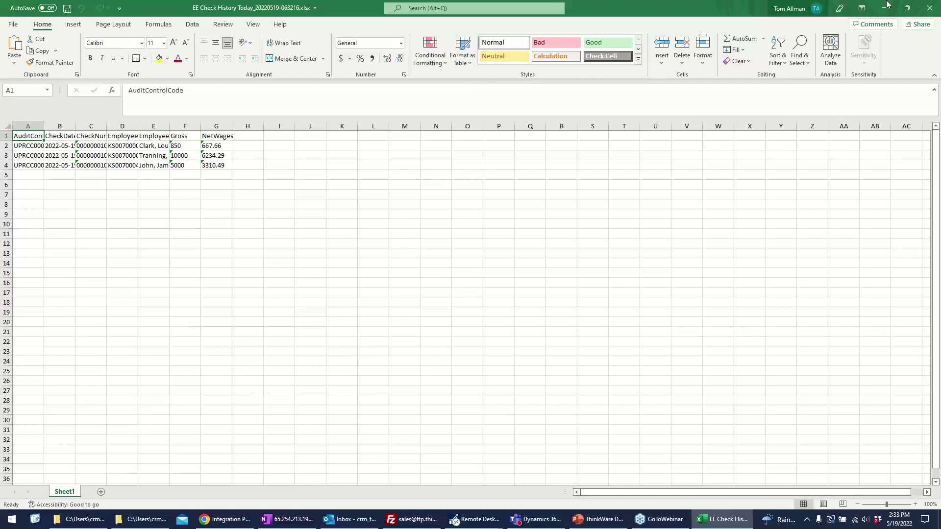
left_click(929, 8)
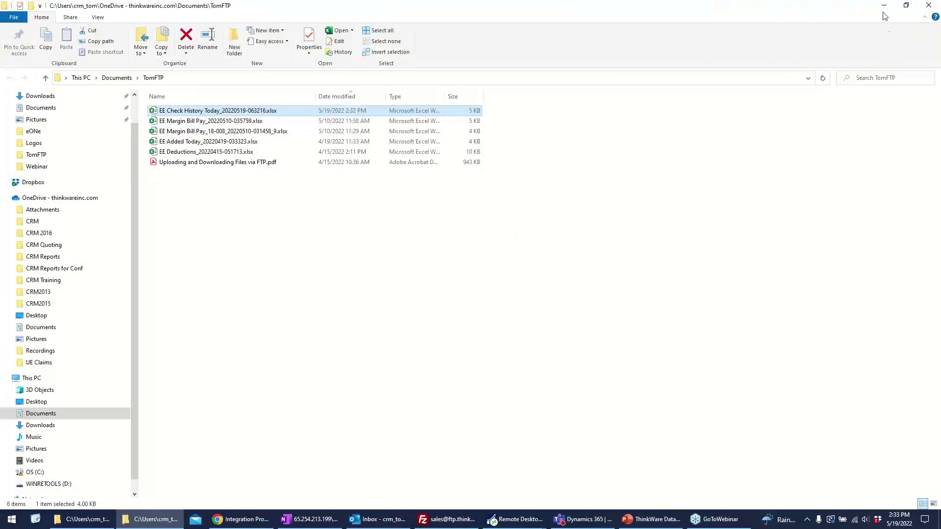
left_click(883, 5)
Return to SmartConnect in Chrome and open the EE CHECK HISTORY EXPORT integration process for modification
left_click(245, 520)
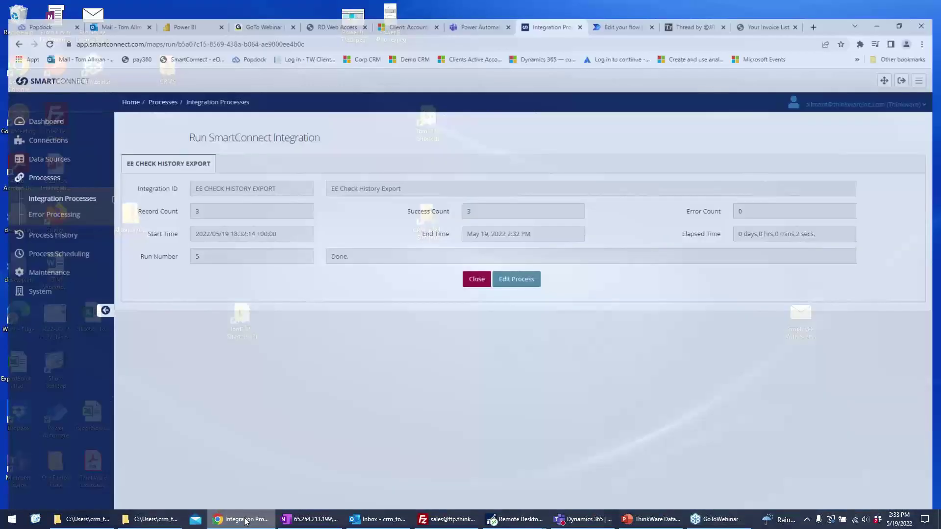
left_click(64, 188)
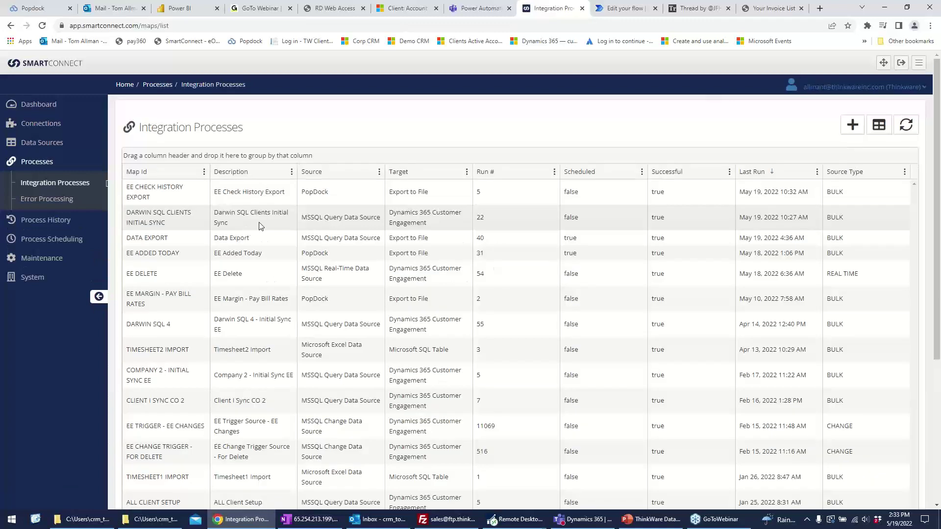
left_click(184, 198)
right_click(184, 199)
left_click(197, 217)
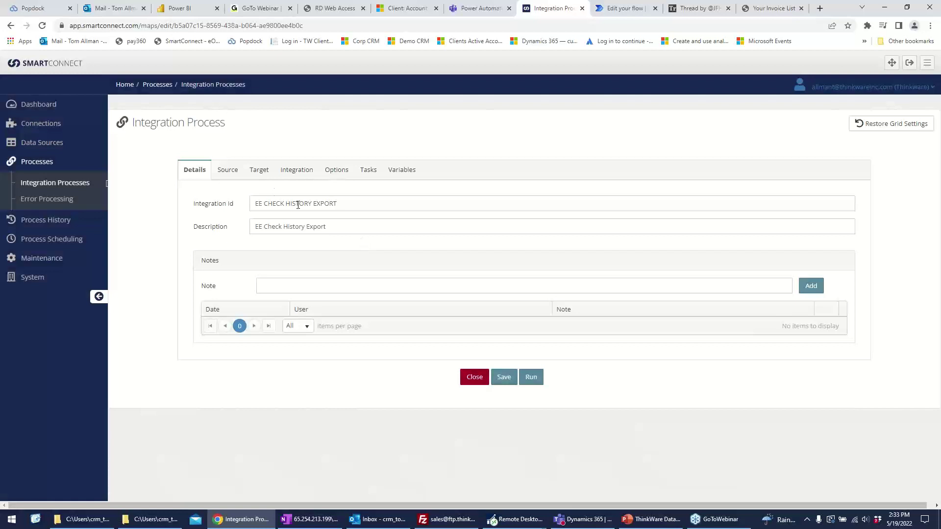
Review the integration's file export target settings and its target column mapping
left_click(259, 171)
scroll(542, 351, "down", 2)
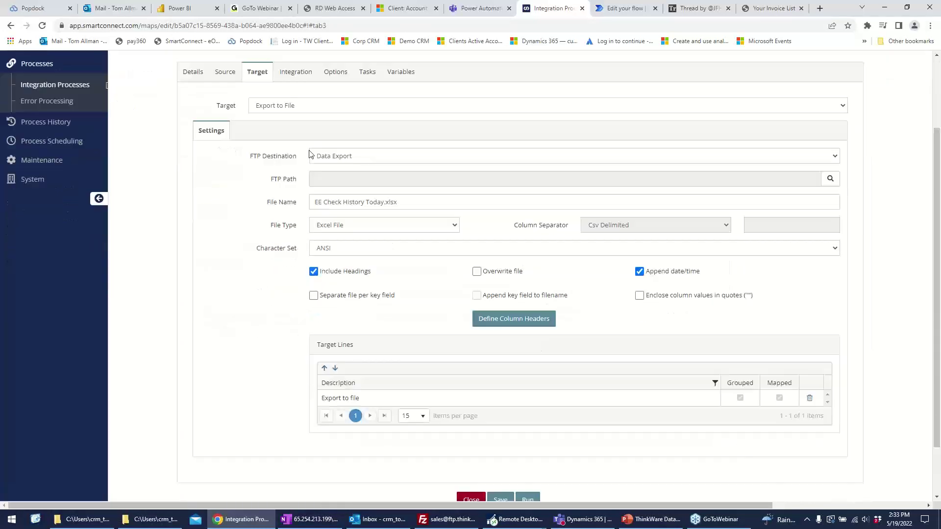
scroll(314, 171, "up", 1)
left_click(296, 126)
left_click(292, 188)
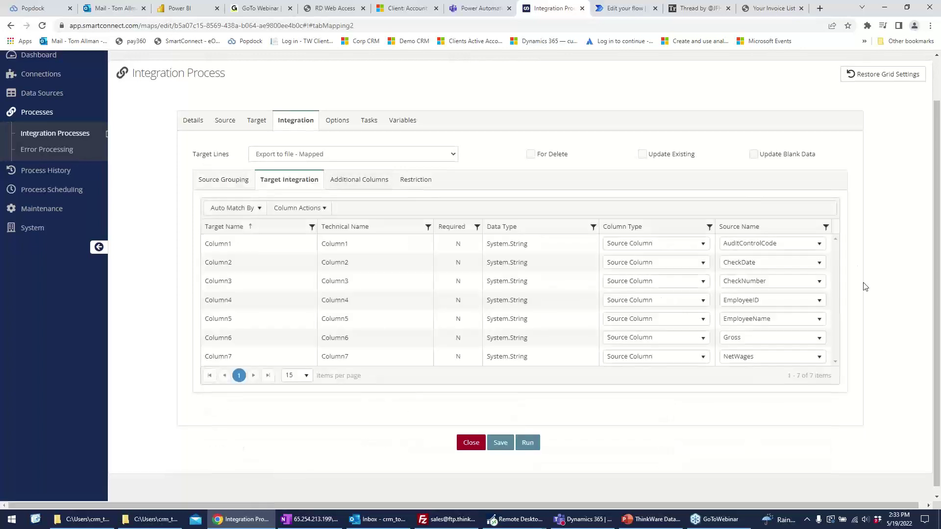
Add a column to the target integration mapping and map it to the Department source column
scroll(860, 274, "down", 1)
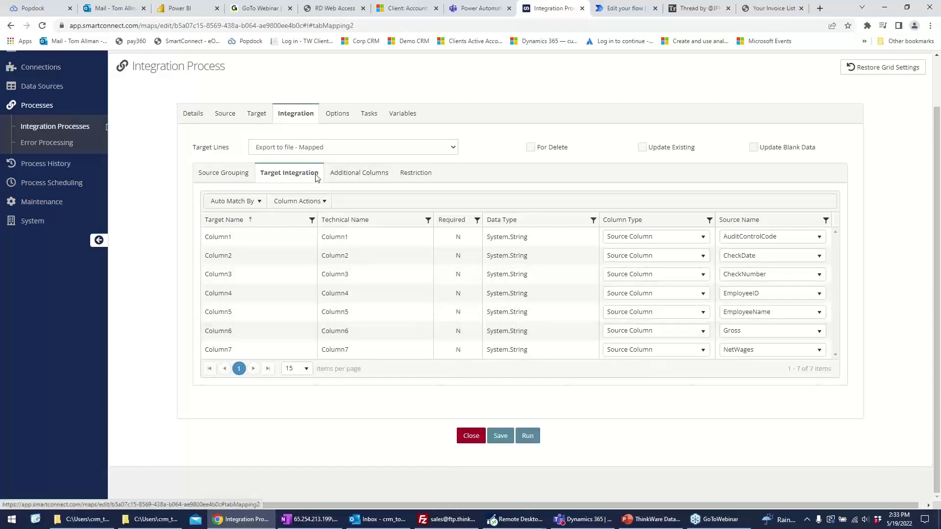
left_click(300, 211)
left_click(759, 370)
left_click_drag(818, 413, 819, 417)
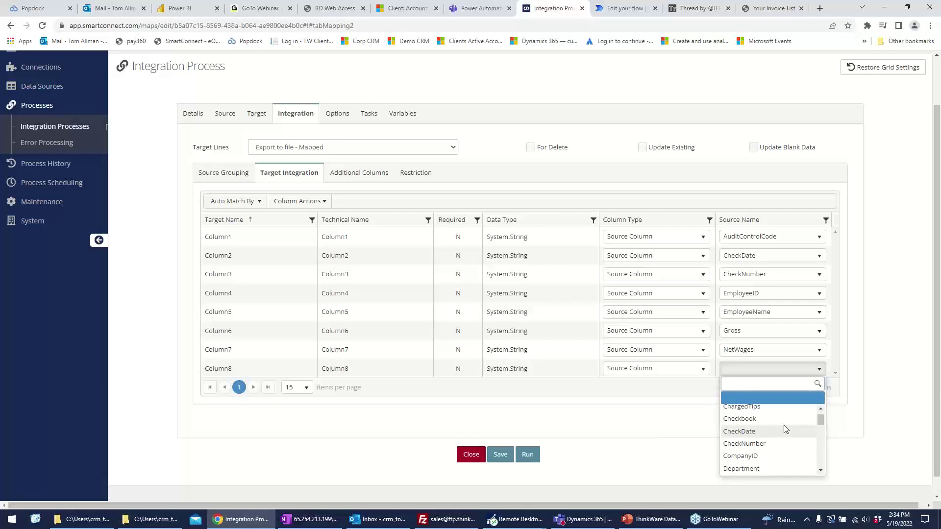
left_click_drag(819, 416, 819, 425)
left_click(740, 422)
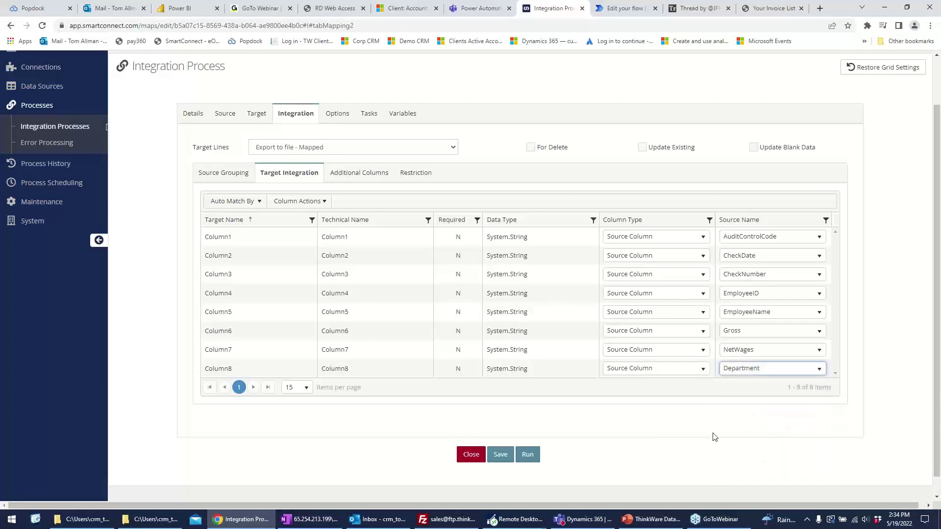
Add another target column mapped to the Fed source column and save the integration process
left_click(318, 204)
left_click(311, 214)
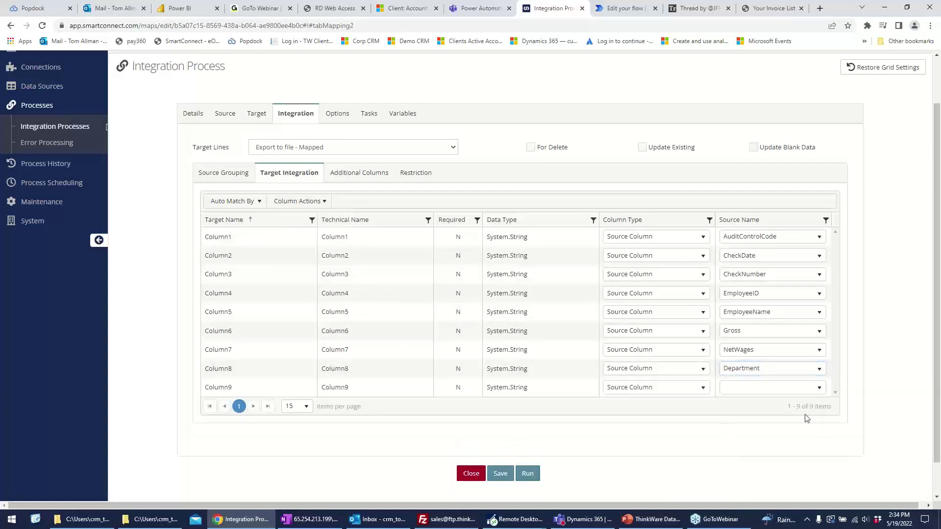
left_click(804, 388)
left_click_drag(820, 436, 819, 456)
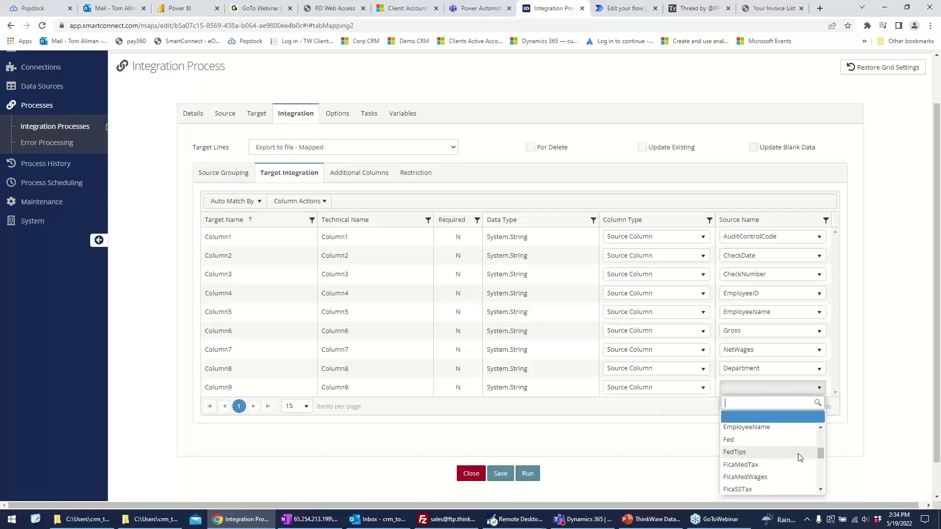
left_click(750, 440)
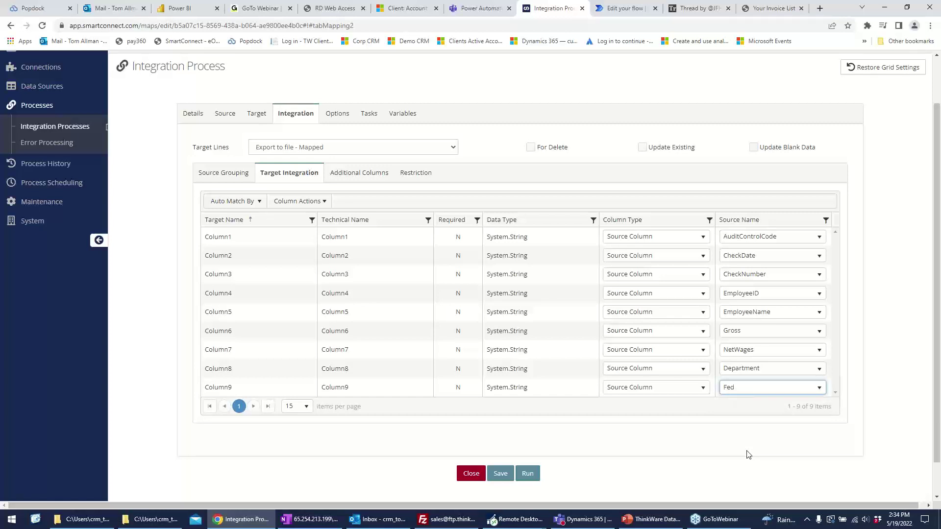
left_click(500, 473)
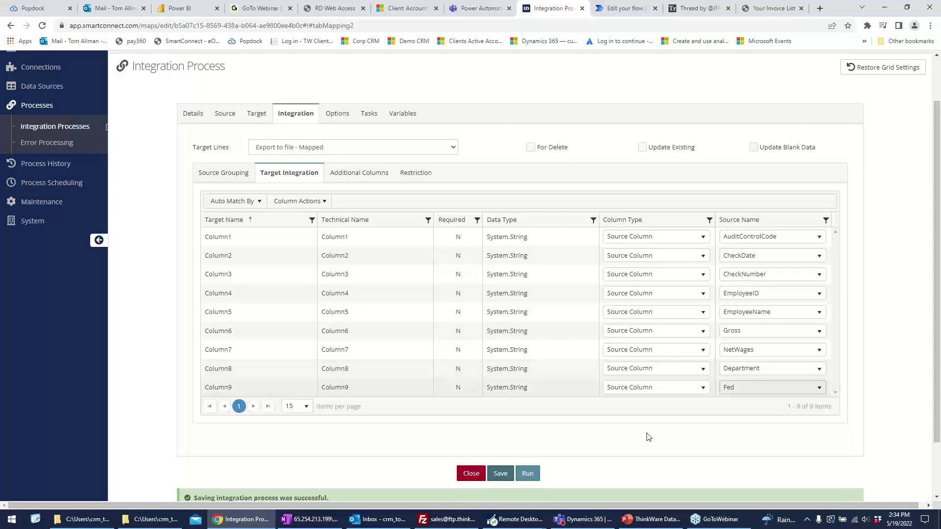
Run the EE CHECK HISTORY EXPORT process from its editor, accepting the save before running and confirming the run
left_click(529, 472)
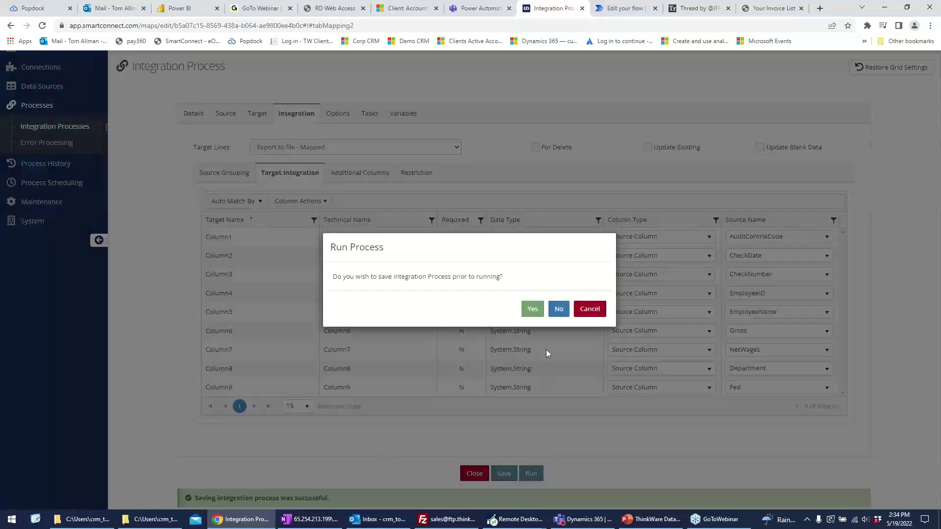
left_click(532, 310)
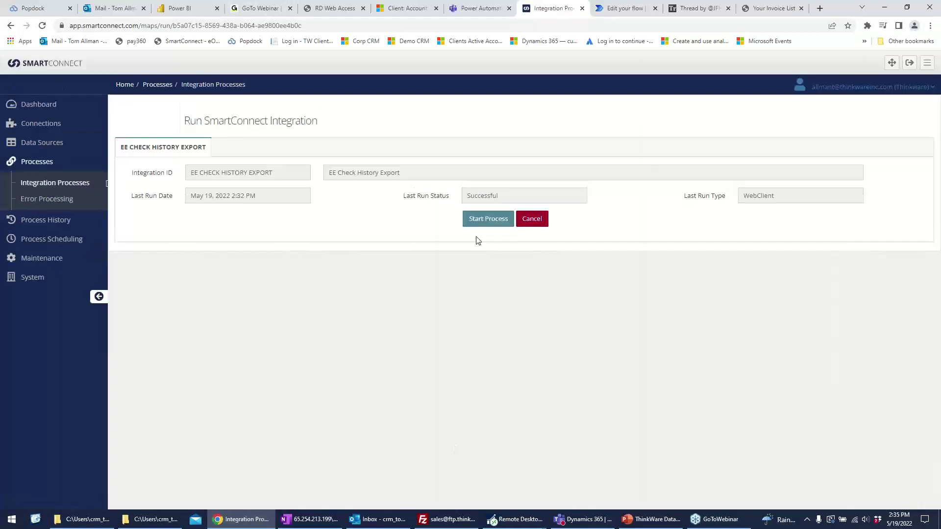
left_click(487, 220)
left_click(568, 309)
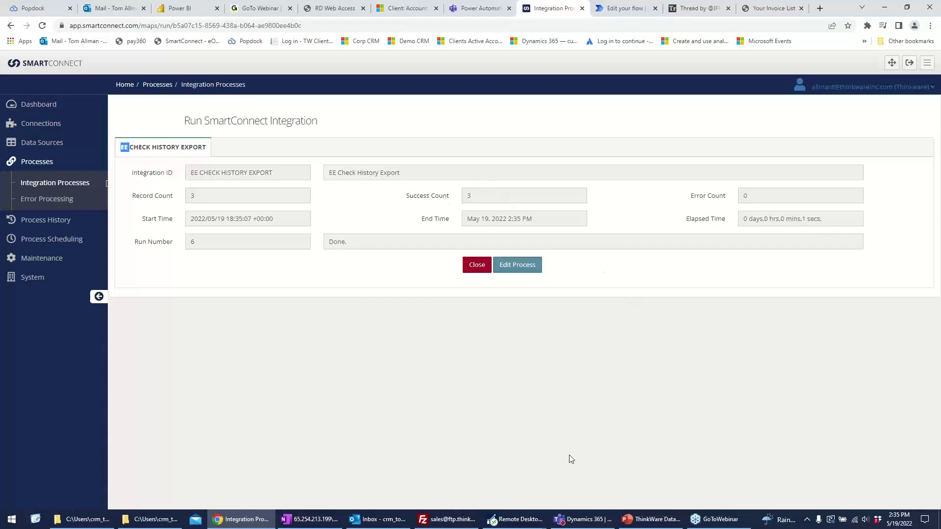
Switch to FileZilla, refresh the file lists and download EE Check History Today_20220519-063509.xlsx from the remote site
left_click(447, 519)
key("F5")
double_click(553, 242)
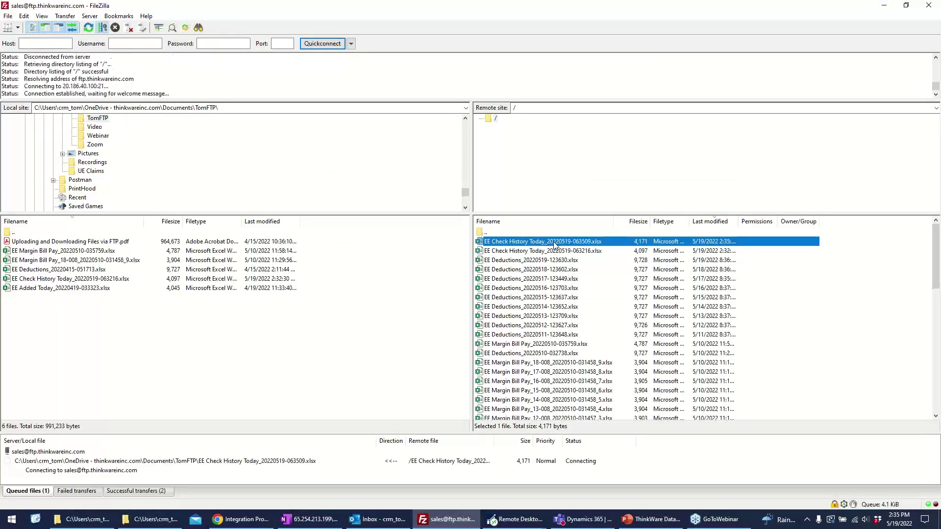
Open EE Check History Today_20220519-063509.xlsx from the TomFTP folder in Excel, check its Fed column and close the workbook
left_click(40, 522)
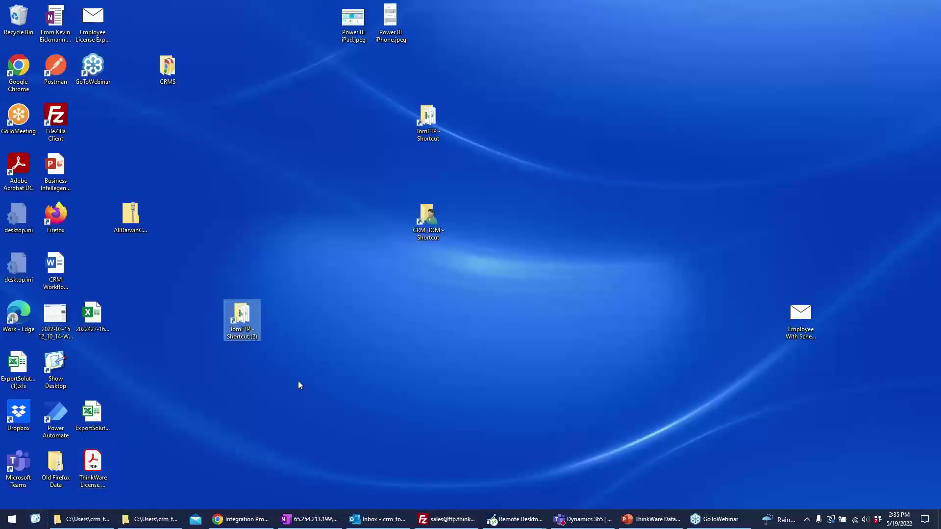
left_click(151, 518)
left_click(274, 285)
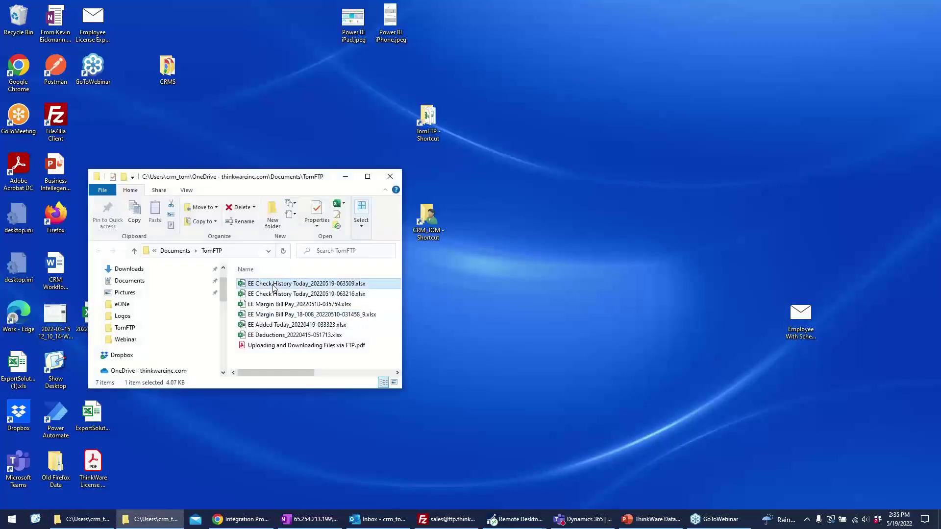
double_click(274, 286)
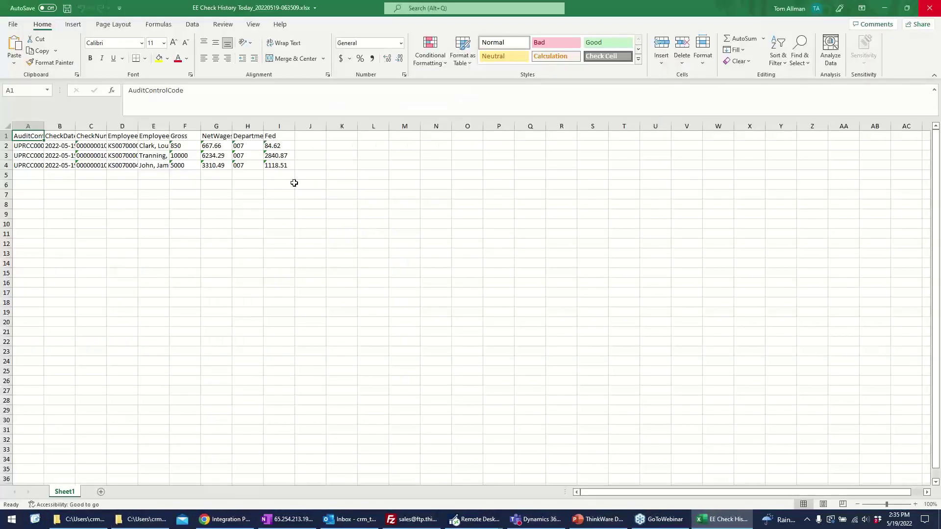
left_click(282, 125)
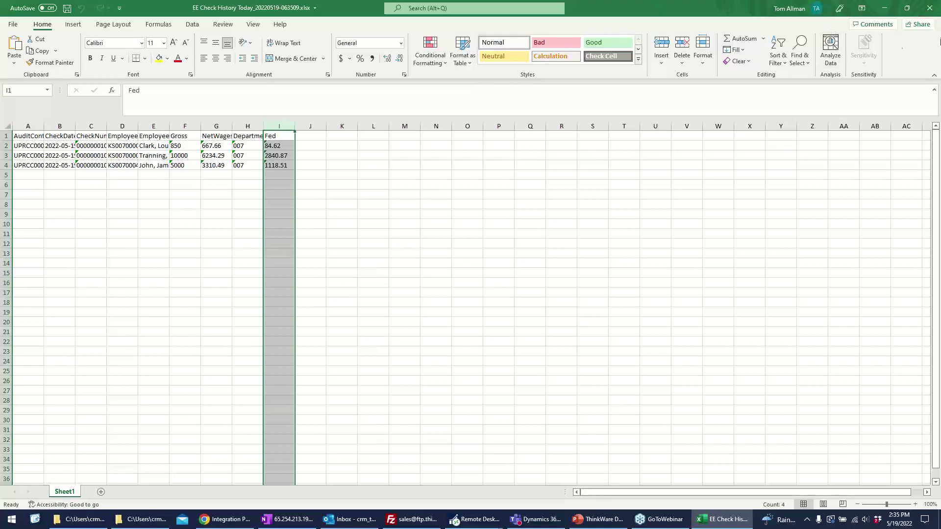
left_click(929, 8)
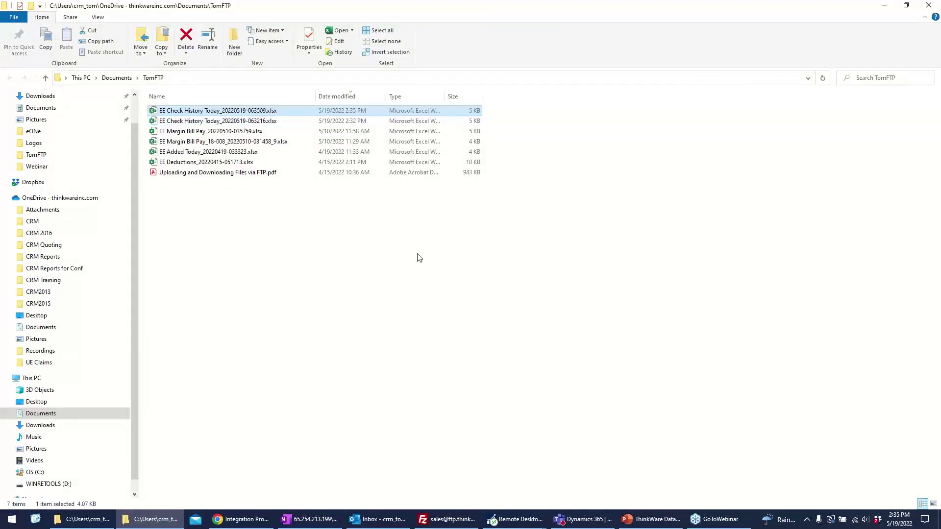
Switch to SmartConnect in Chrome and open the DATA EXPORT schedule from Process Scheduling
left_click(252, 519)
left_click(63, 241)
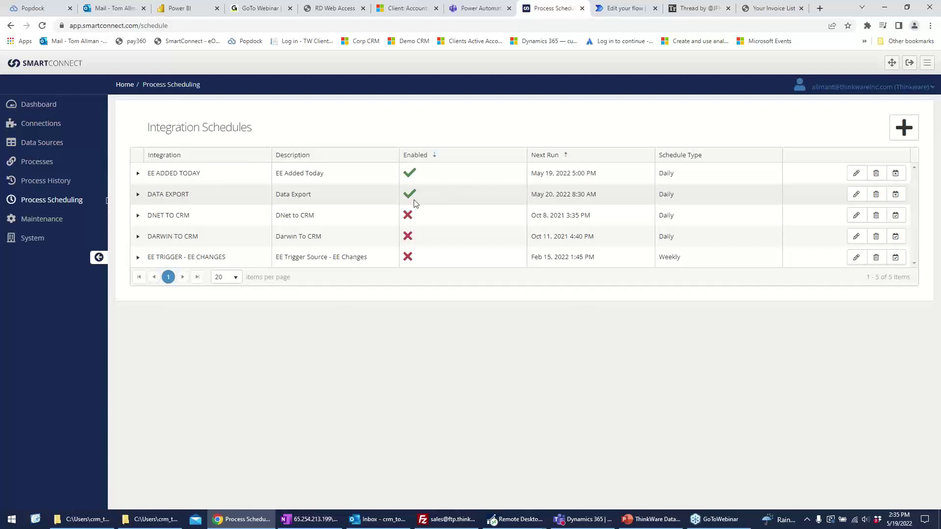
left_click(856, 194)
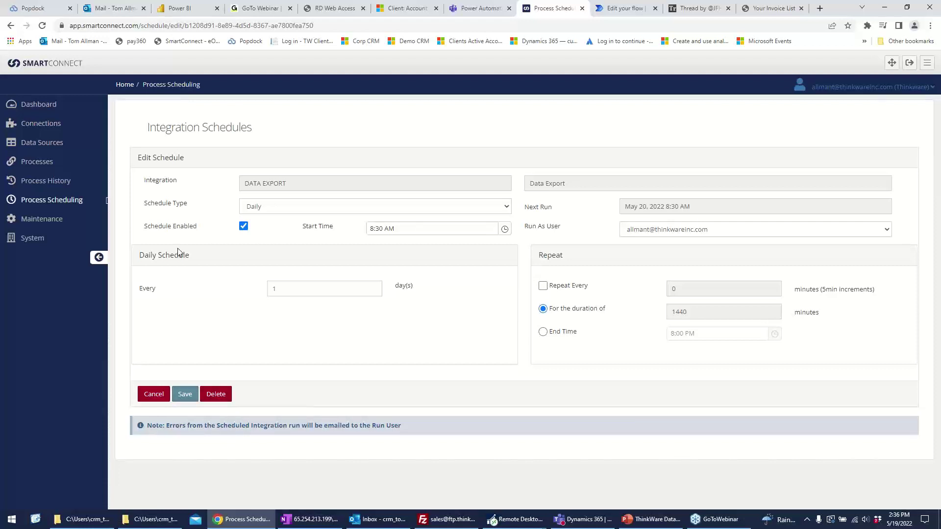
Switch to the PowerPoint agenda slide, highlight the Dynamics 365/CRM bullet and minimize the presentation
left_click(666, 519)
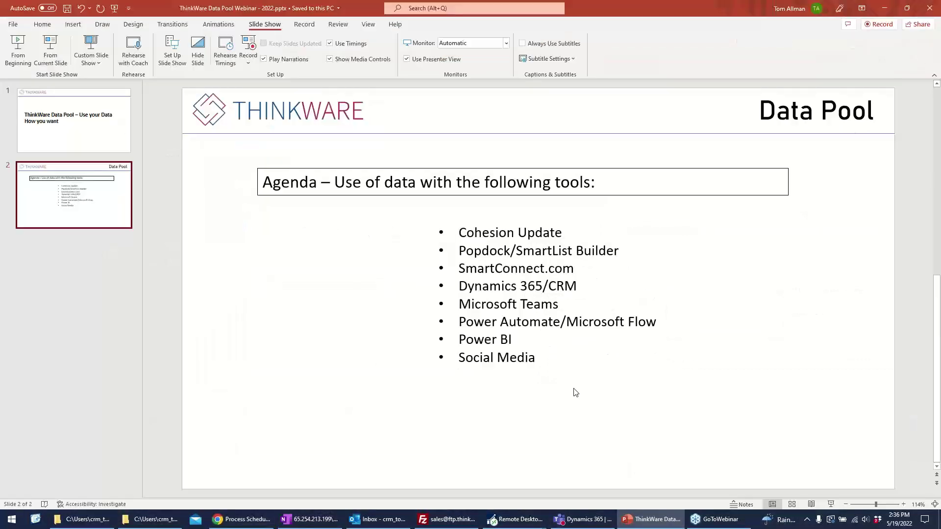
left_click_drag(463, 289, 563, 286)
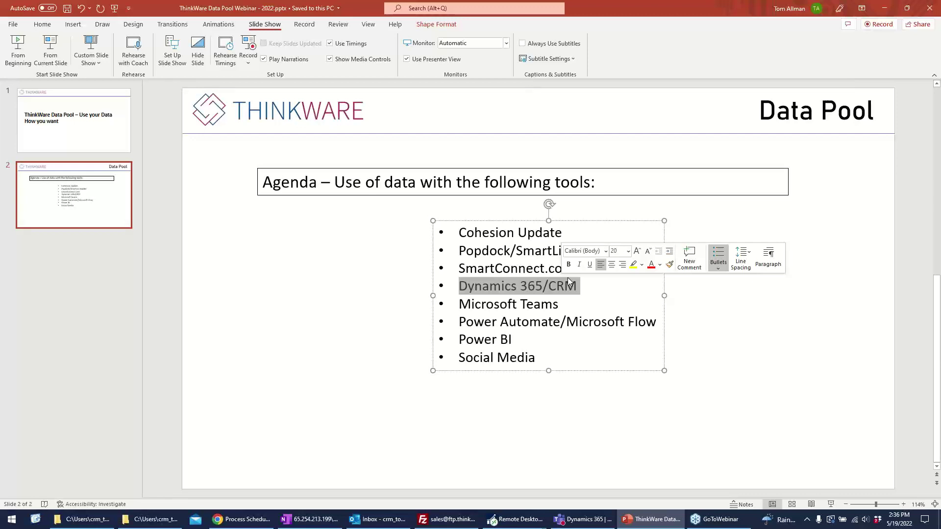
left_click(886, 11)
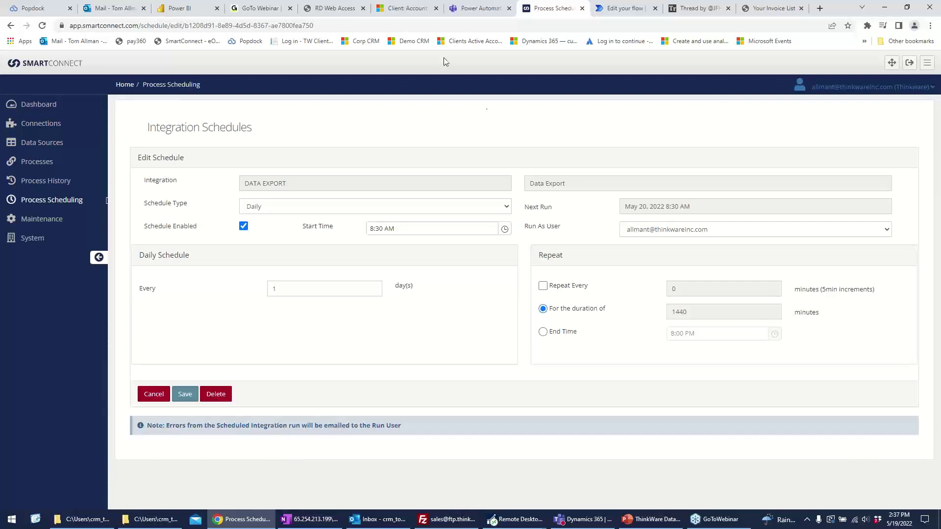
Switch to the Dynamics 365 CRM Hub and show its accounts in the Clients created today view
left_click(406, 9)
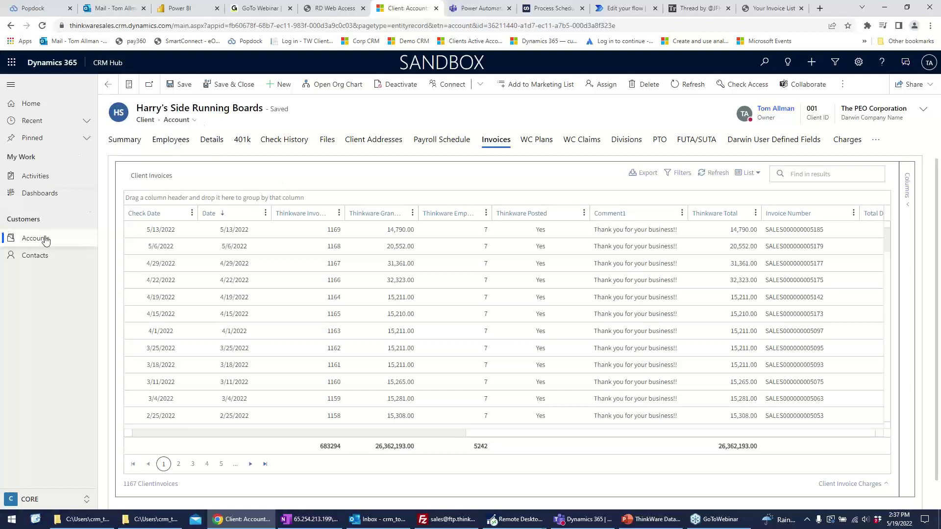
left_click(80, 236)
left_click(169, 111)
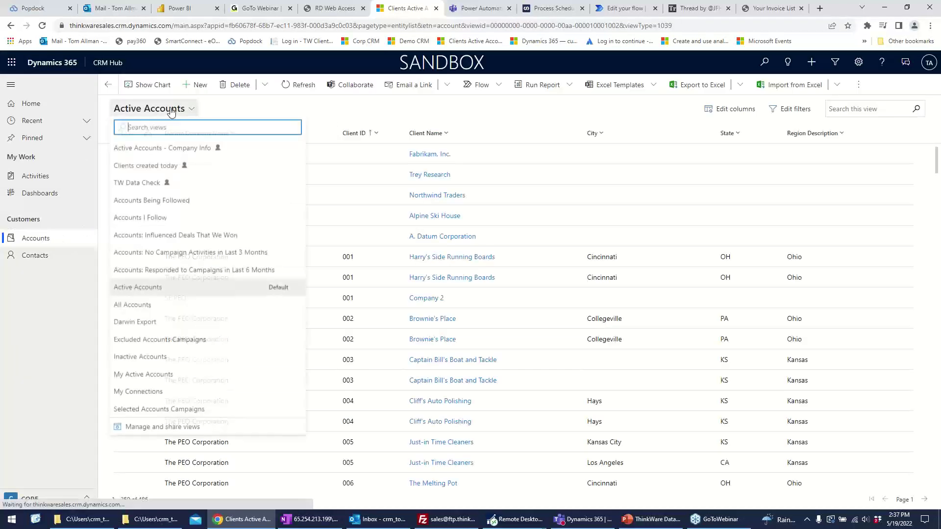
left_click(162, 185)
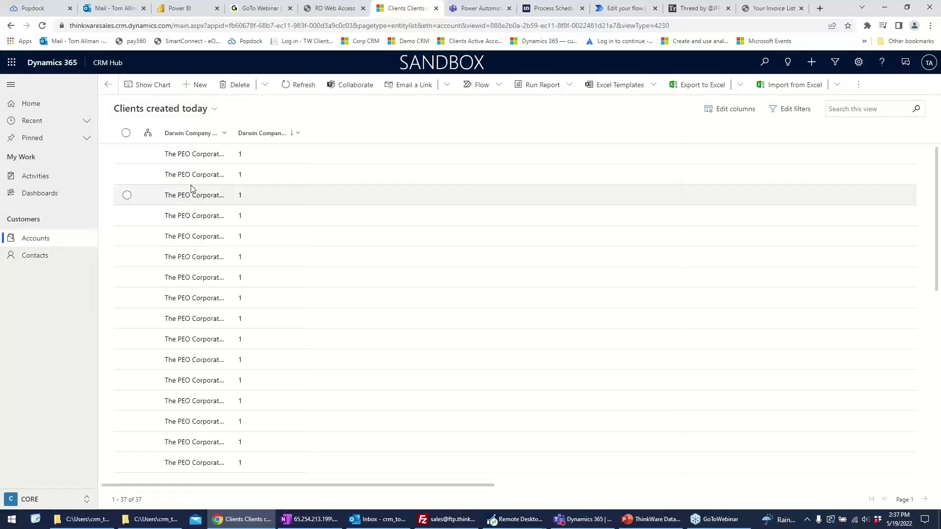
Delete all accounts listed in the Clients created today view and confirm the deletion
left_click(126, 133)
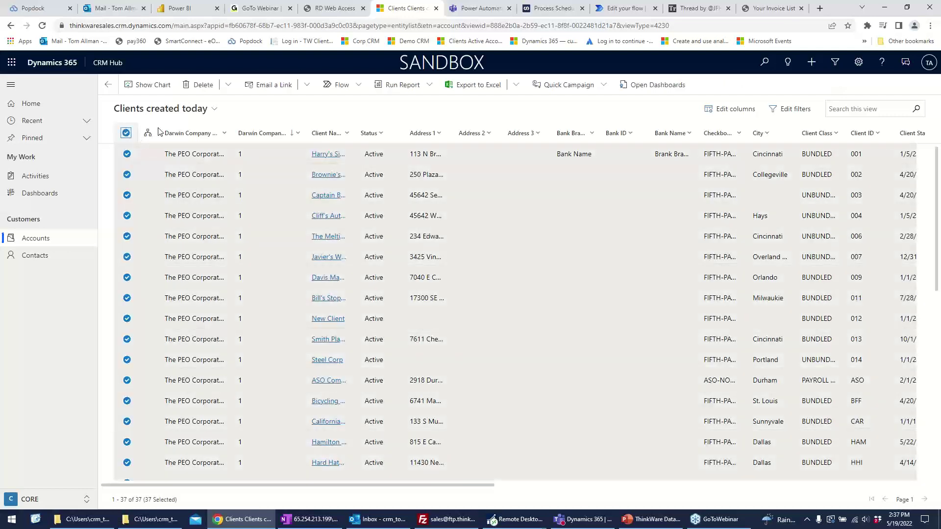
left_click(199, 84)
left_click(496, 373)
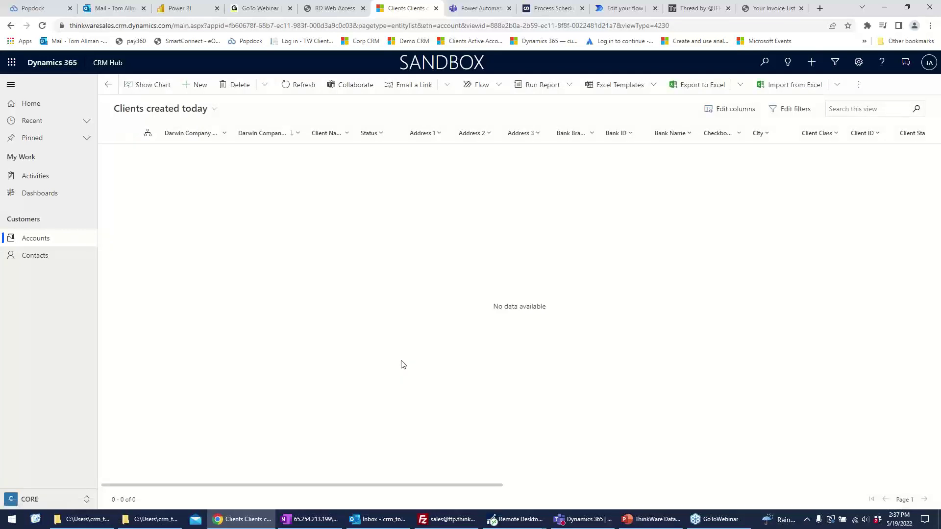
Change the accounts list to the Active Accounts view and open the Harry's Side Running Boards account for The PEO Corporation
left_click(191, 108)
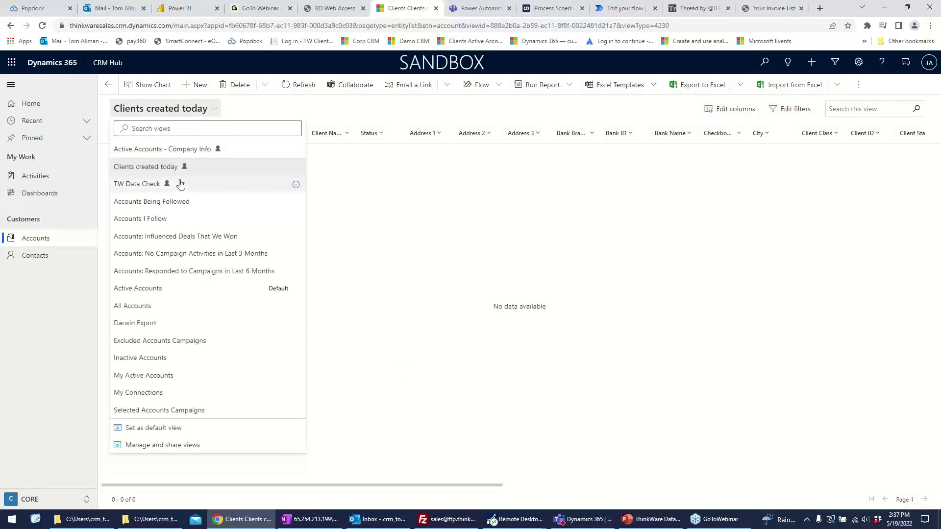
left_click(169, 290)
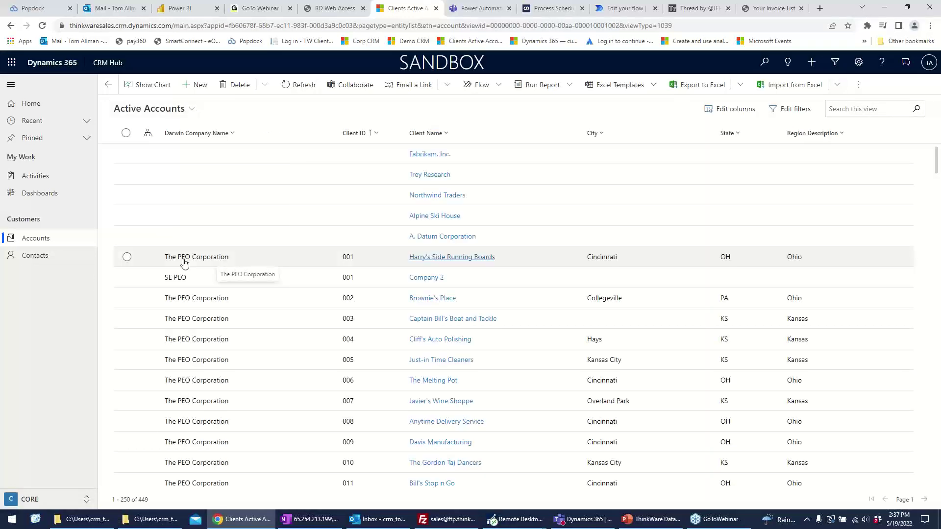
left_click(452, 260)
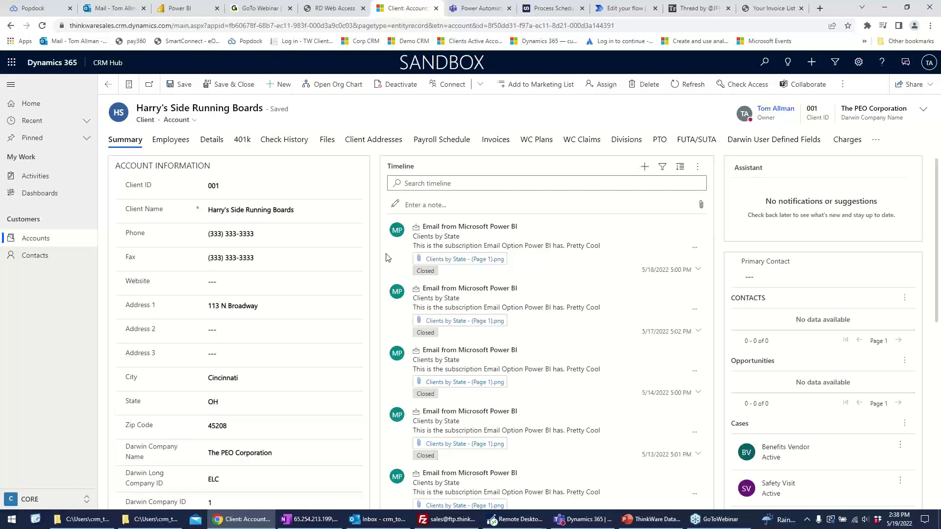
Review the client's Employees, Summary, Check History, Client Addresses, Payroll Schedule and Invoices sections
left_click(160, 142)
left_click(131, 141)
left_click(288, 143)
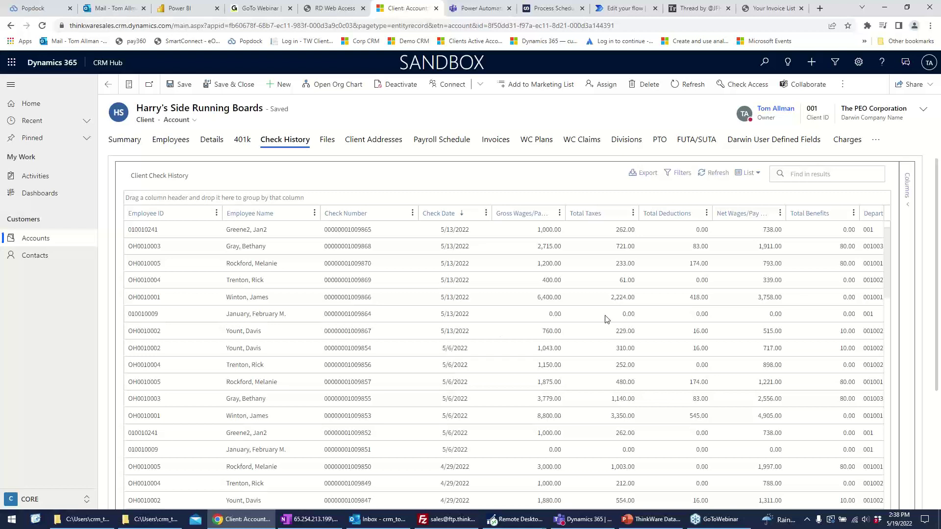
left_click(390, 142)
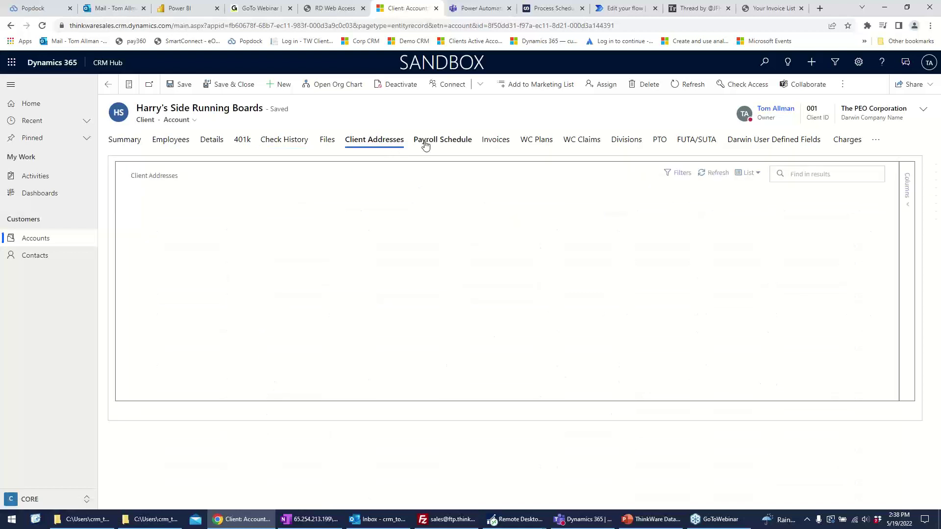
left_click(434, 144)
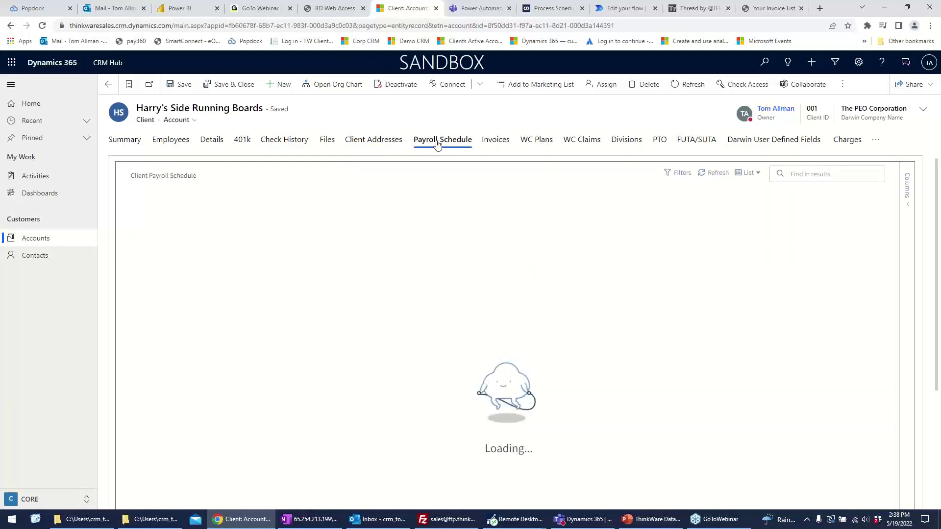
left_click(499, 142)
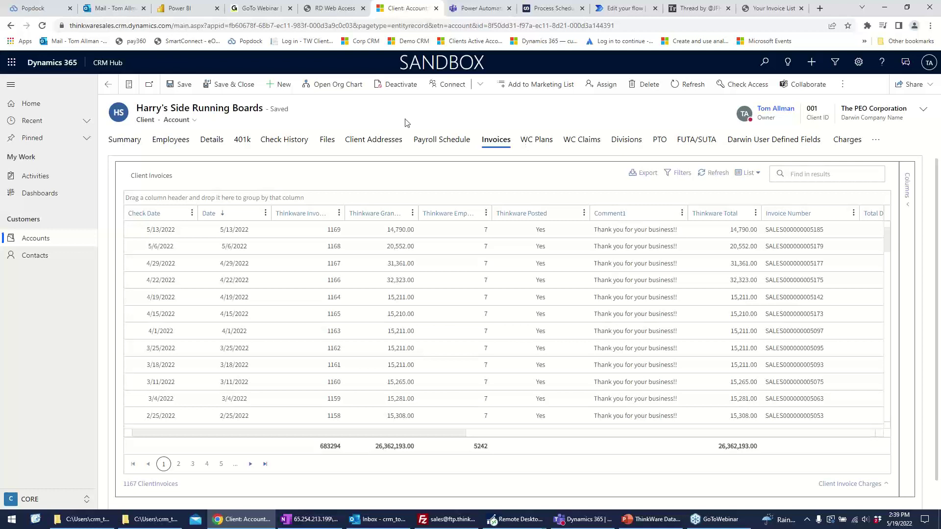
Add the Federal Tax on Tips column to the client's Check History list
left_click(292, 141)
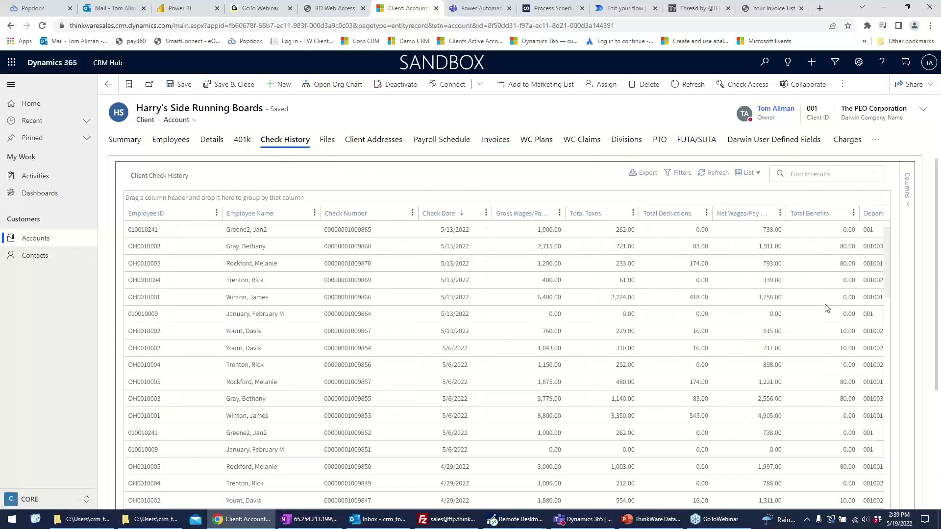
left_click_drag(890, 262, 899, 178)
left_click(908, 190)
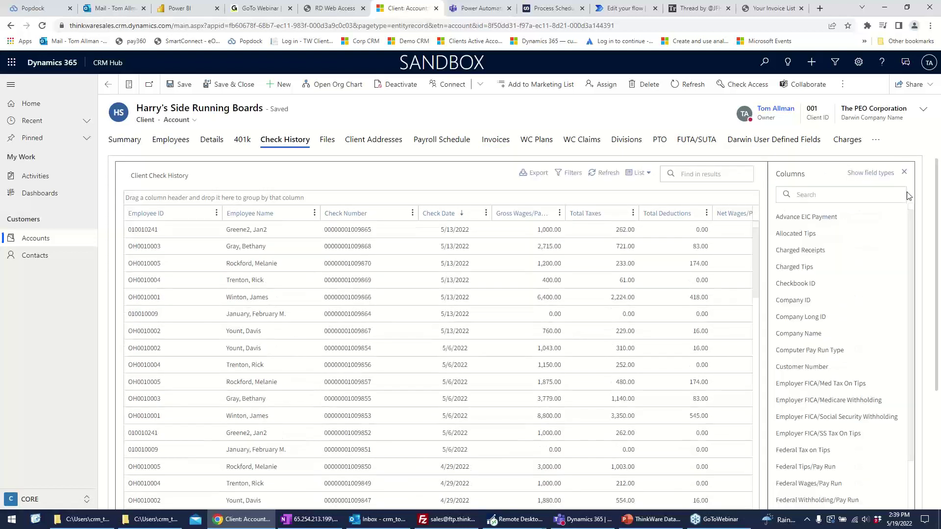
scroll(905, 275, "down", 5)
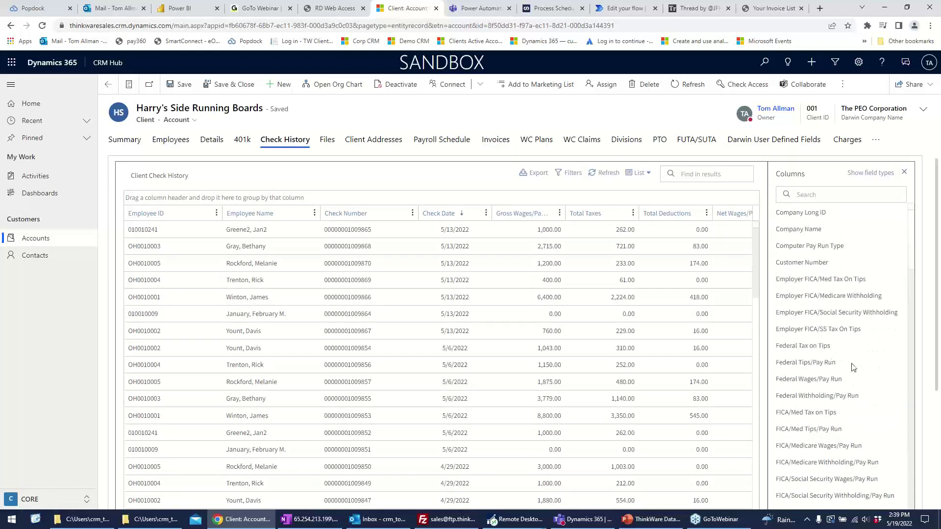
left_click(812, 348)
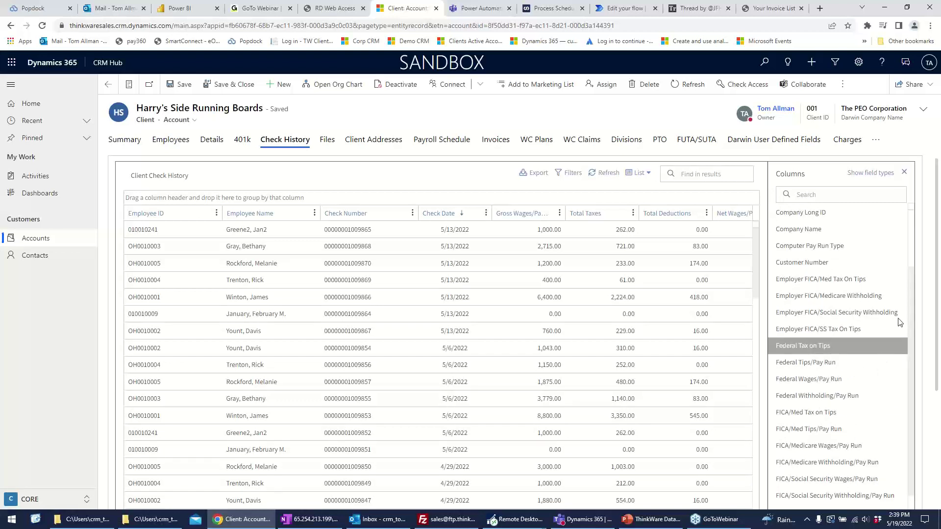
scroll(906, 353, "down", 5)
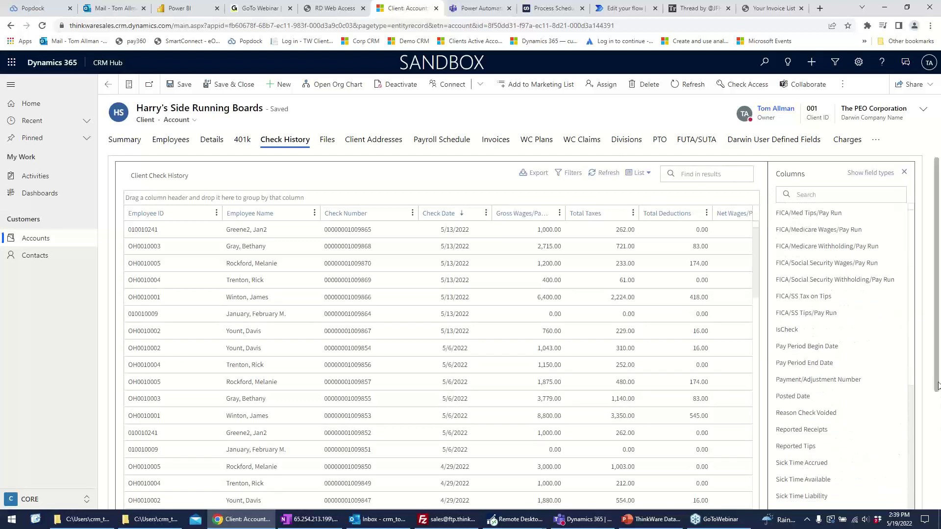
scroll(938, 385, "down", 4)
left_click(841, 463)
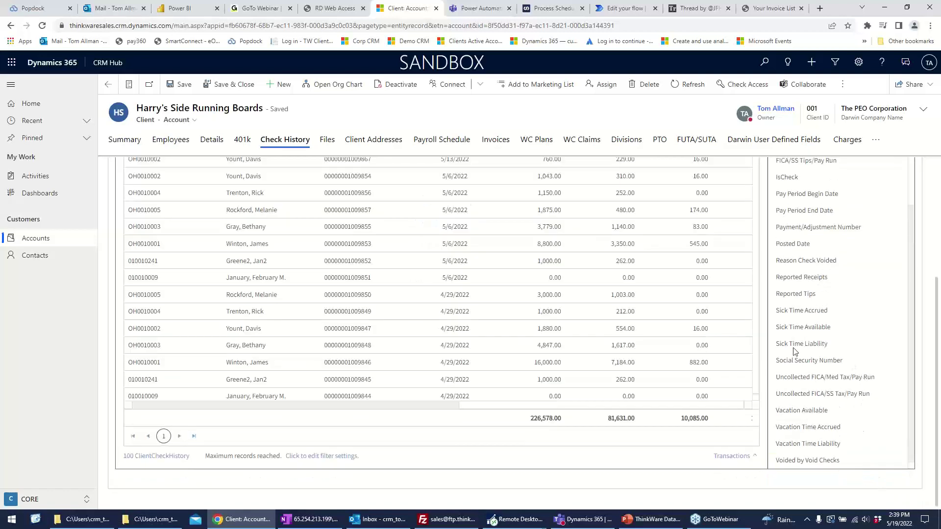
Look through the check history records, select Social Security Number among the available columns and open the Transactions details
left_click(463, 406)
left_click_drag(648, 407, 294, 391)
scroll(288, 350, "down", 10)
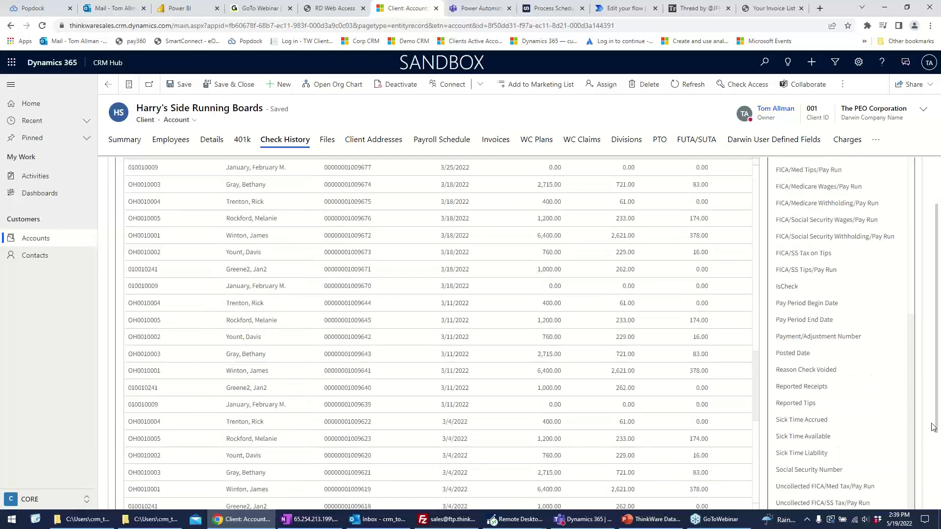
left_click_drag(760, 388, 760, 196)
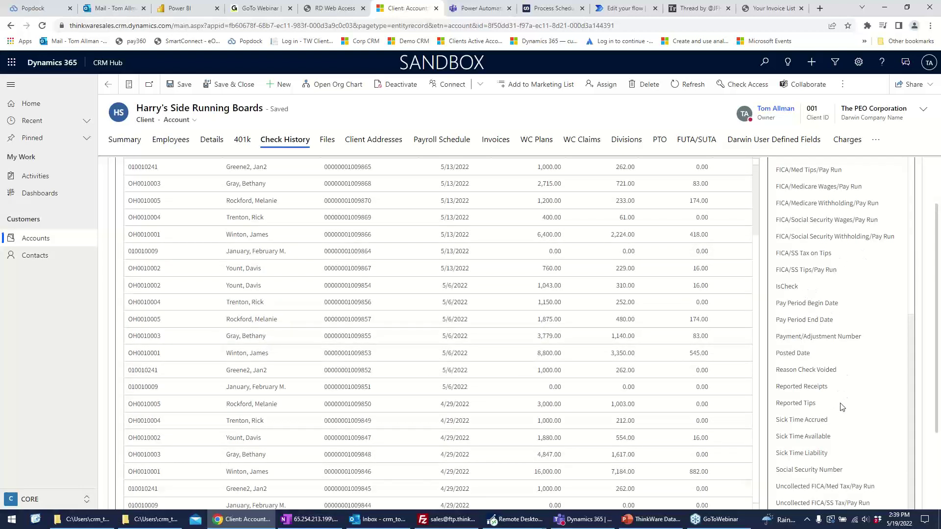
left_click(827, 470)
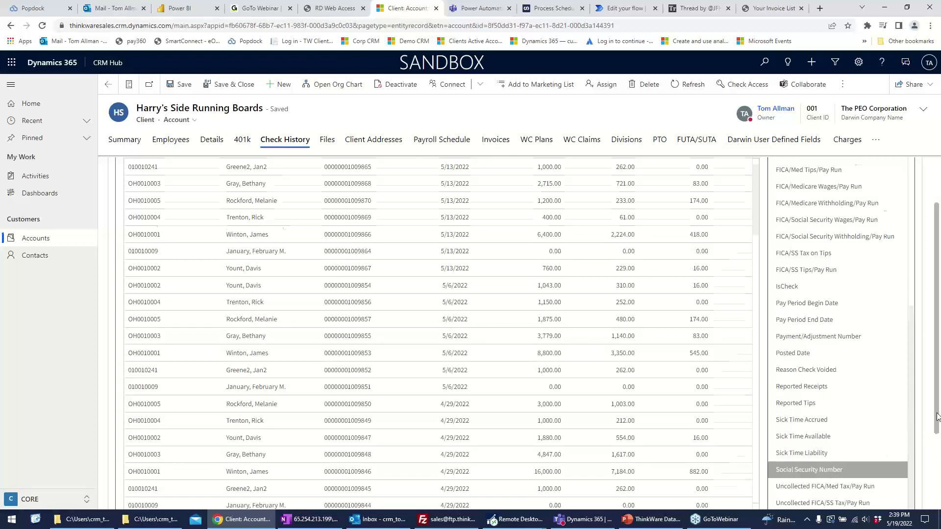
scroll(937, 416, "down", 2)
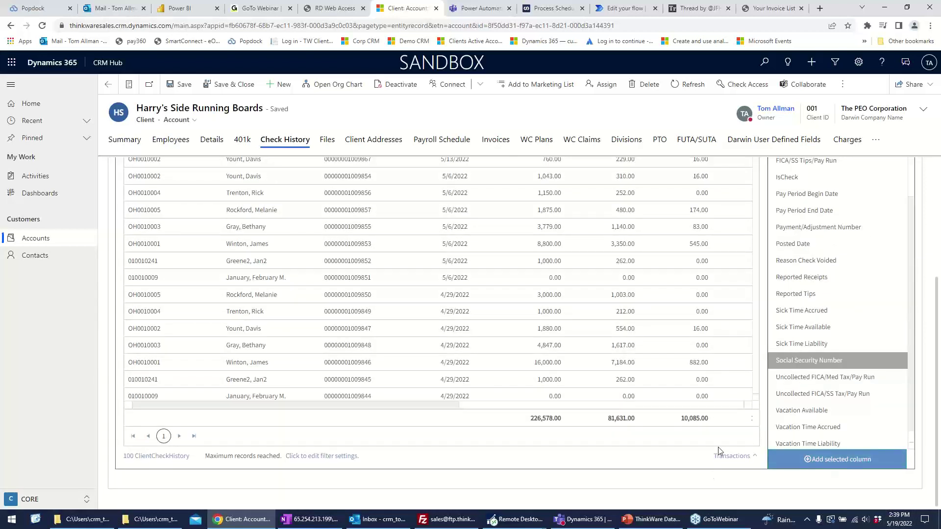
scroll(623, 365, "up", 2)
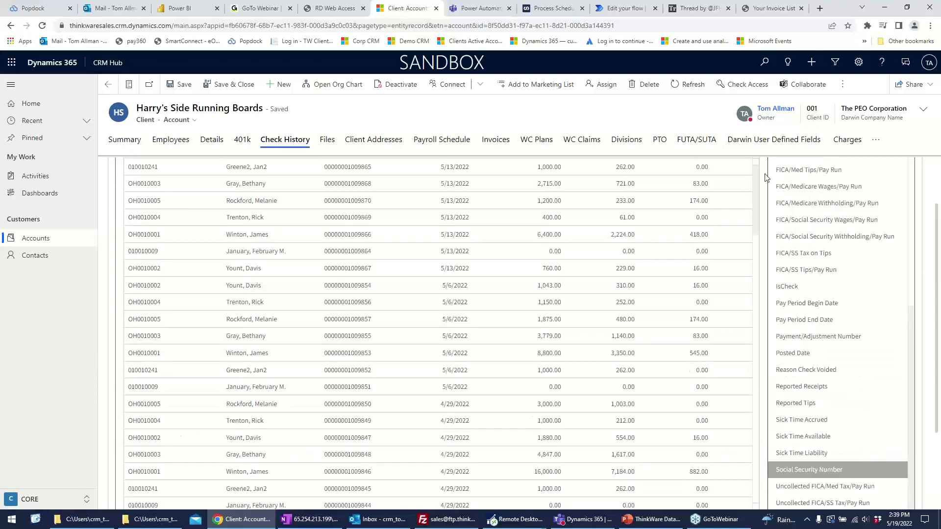
scroll(909, 404, "down", 1)
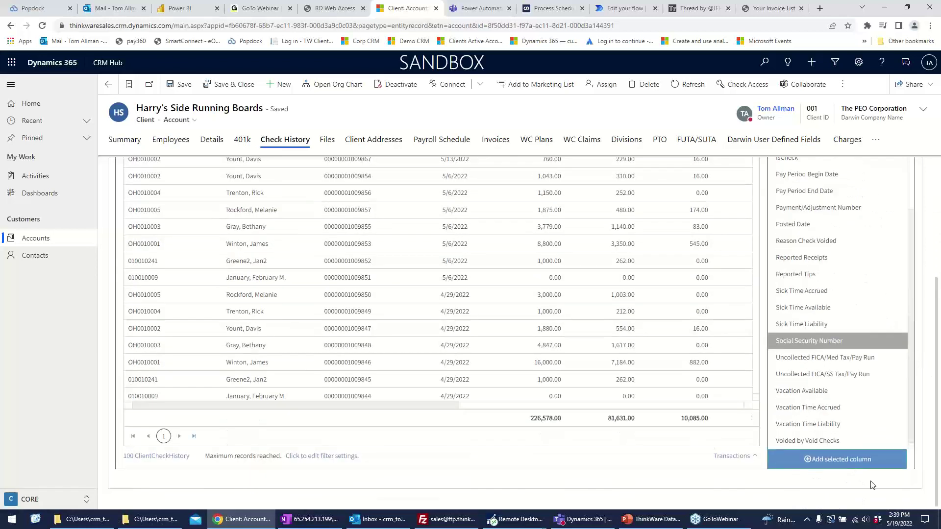
left_click(723, 457)
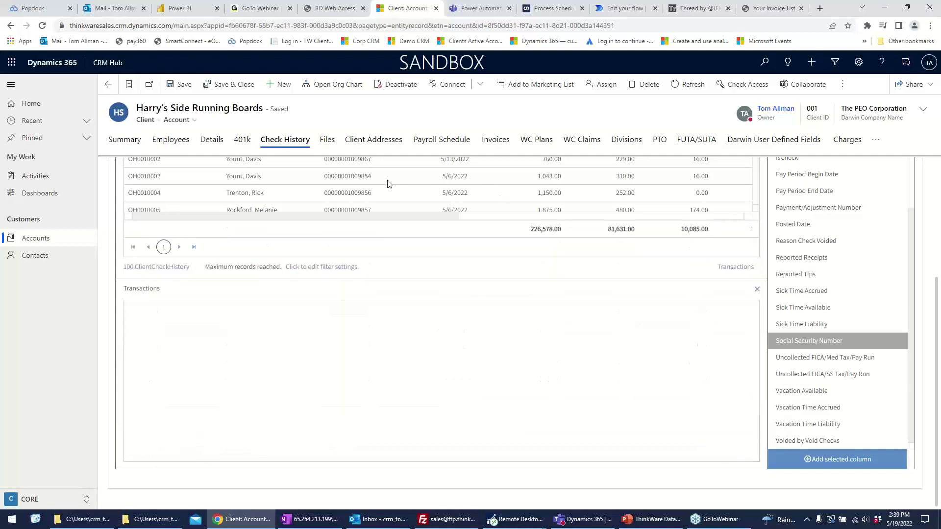
Look through the payroll transaction details shown beneath the client's check history
scroll(384, 180, "up", 3)
left_click(401, 237)
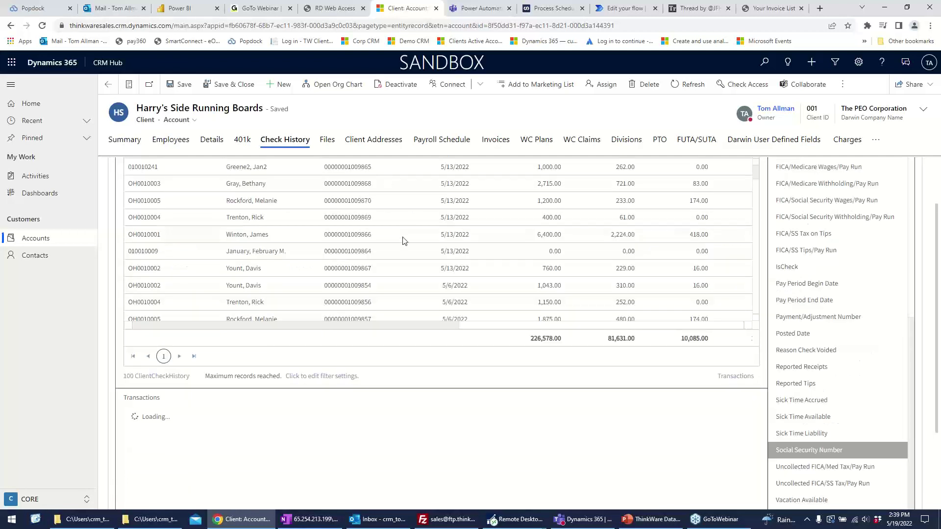
scroll(402, 236, "down", 5)
scroll(274, 450, "down", 3)
scroll(275, 450, "down", 5)
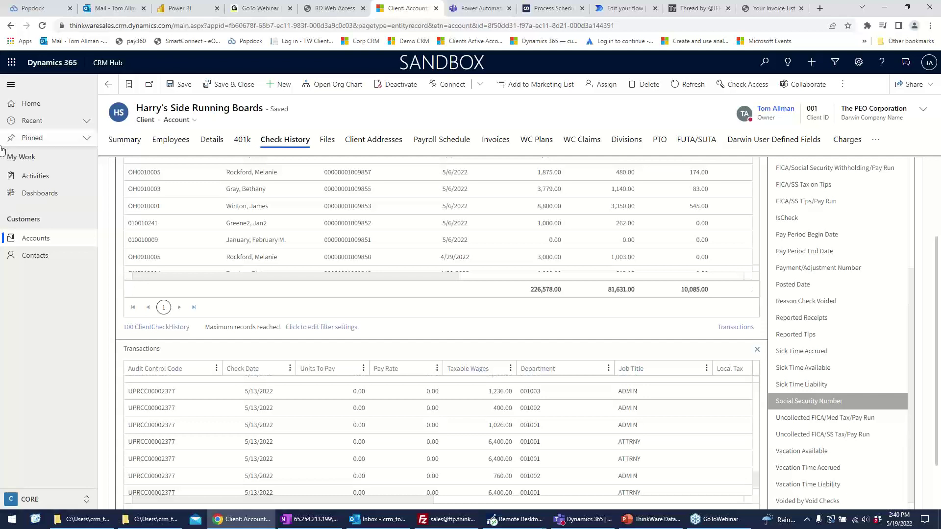
Review the client's Employees list, then examine the Summary section including the back-office Client Notes
left_click(169, 142)
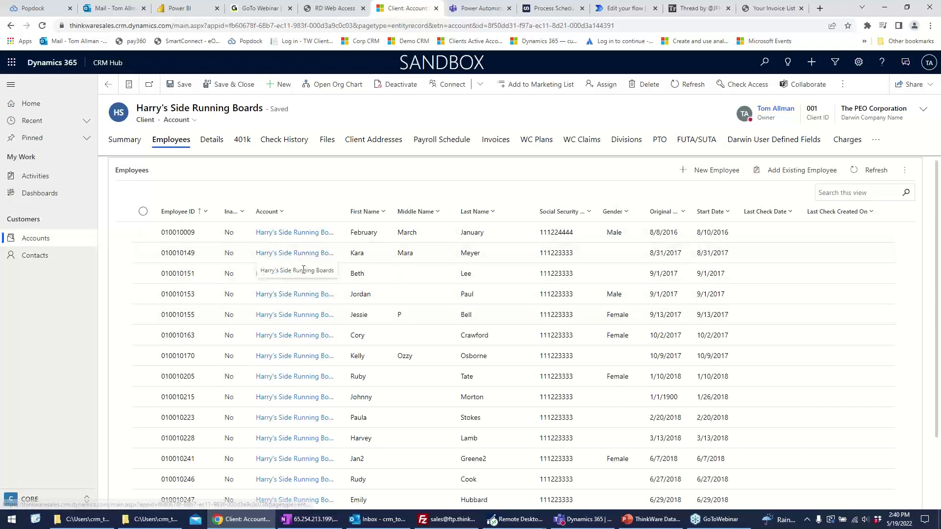
left_click(300, 296)
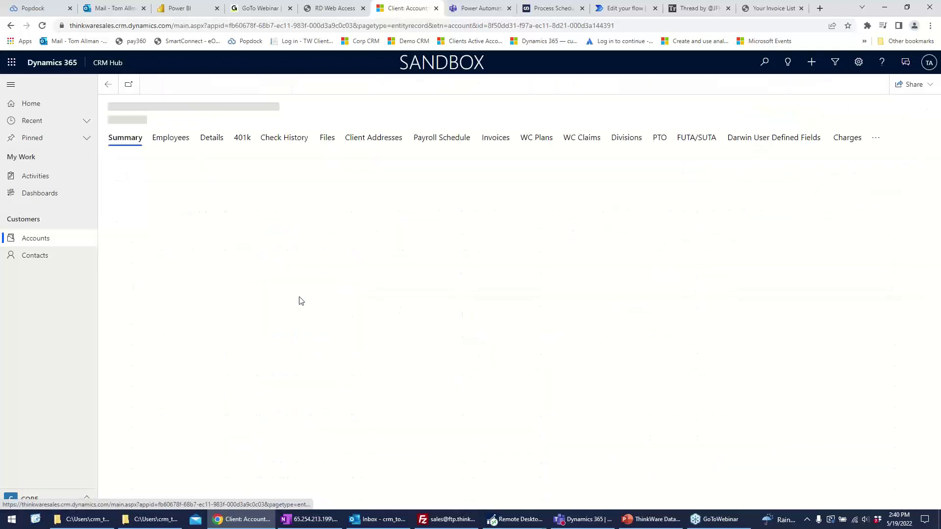
left_click(173, 141)
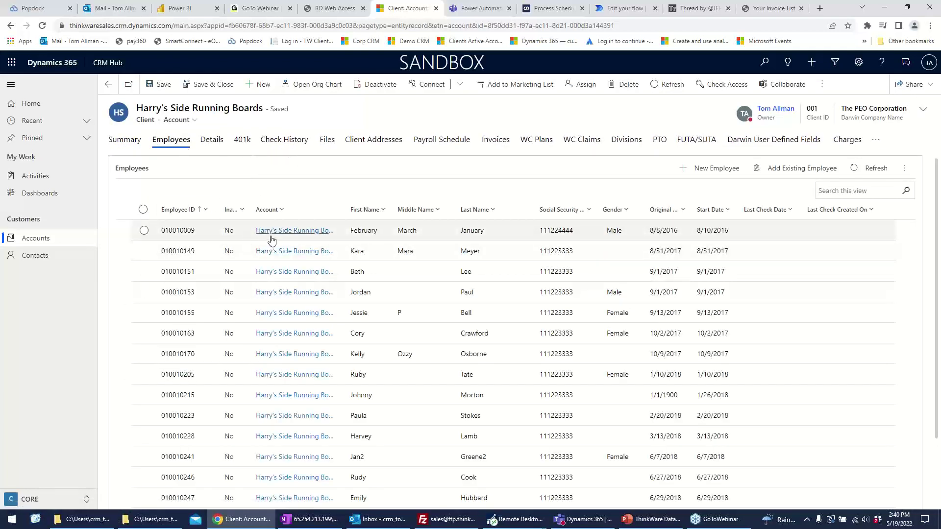
left_click(131, 141)
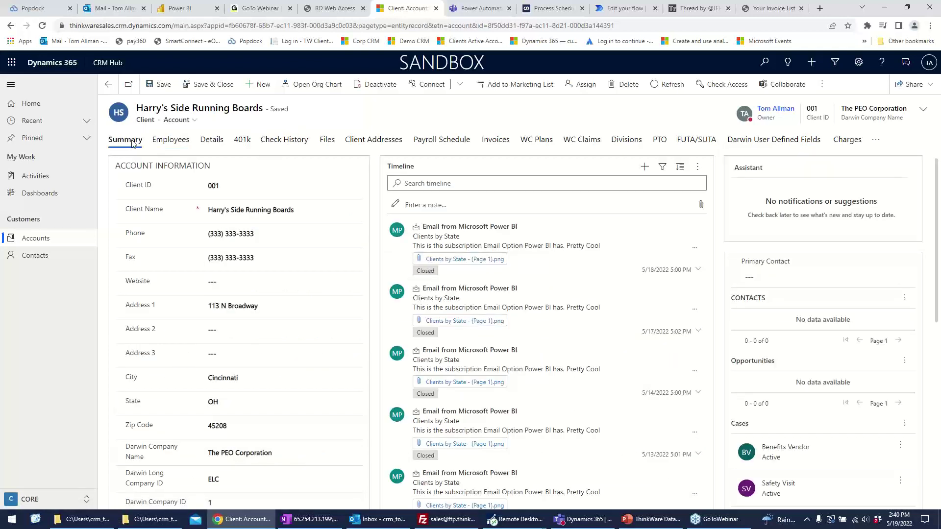
scroll(361, 281, "down", 5)
scroll(346, 301, "down", 3)
scroll(340, 309, "up", 2)
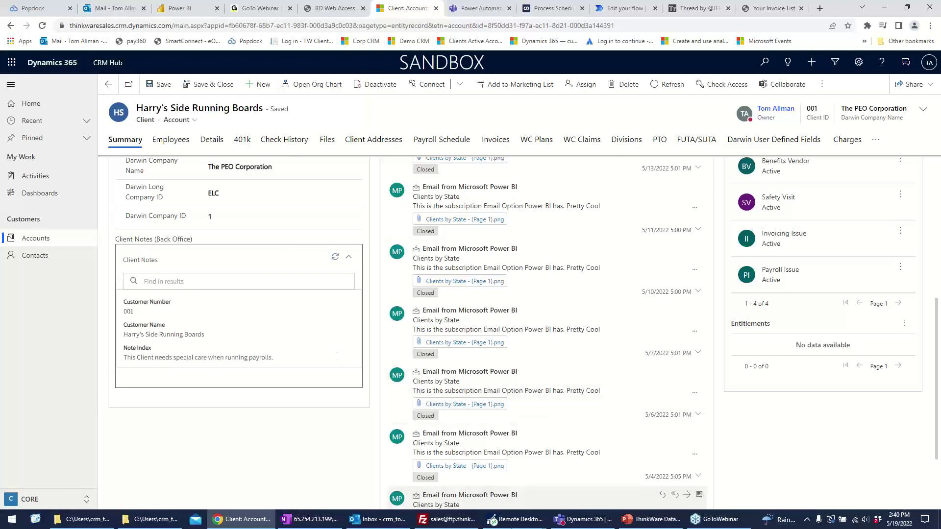
Switch to Darwin in the remote desktop, load client 001 in Client Maintenance and open its note for editing
mouse_move(519, 518)
left_click(379, 503)
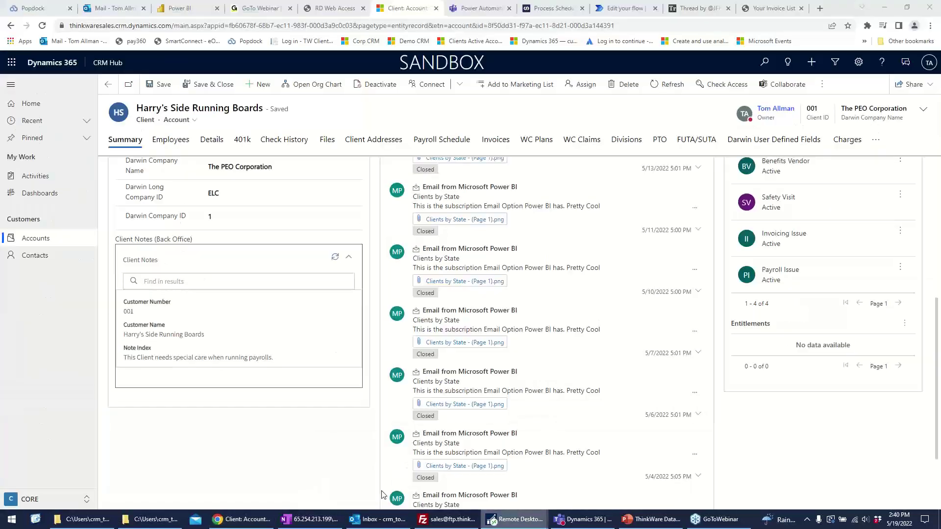
left_click(196, 35)
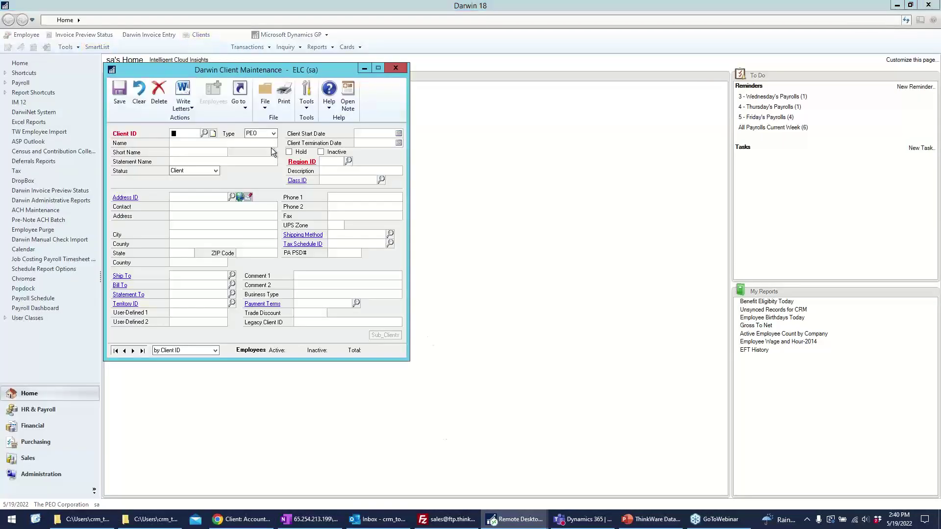
left_click(116, 350)
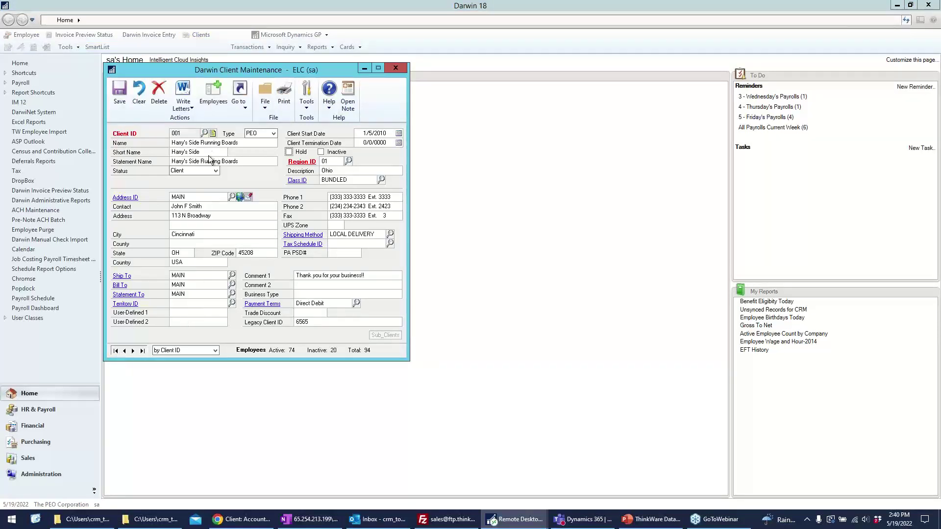
left_click(213, 135)
left_click(256, 116)
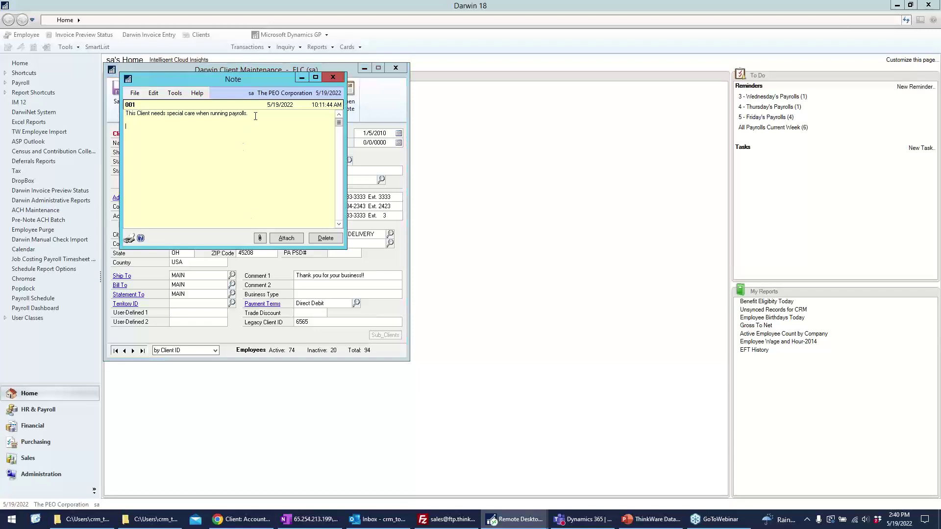
Append "Showing in a webinar" to the client's note and attach it to the record
type("Showing ina W")
key("BackSpace")
key("BackSpace")
key("BackSpace")
type("a webinar")
left_click(297, 250)
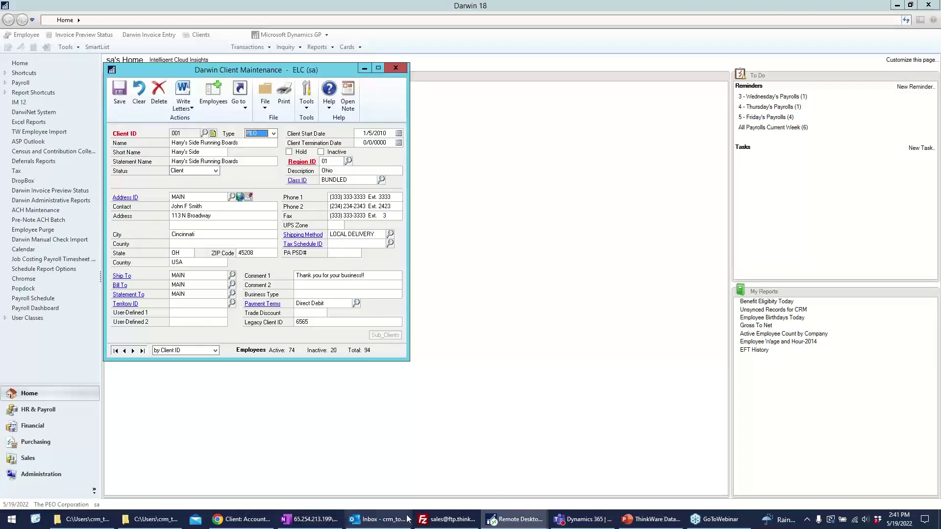
Return to Dynamics 365 in the browser, reload the account page and check its Client Notes
left_click(241, 518)
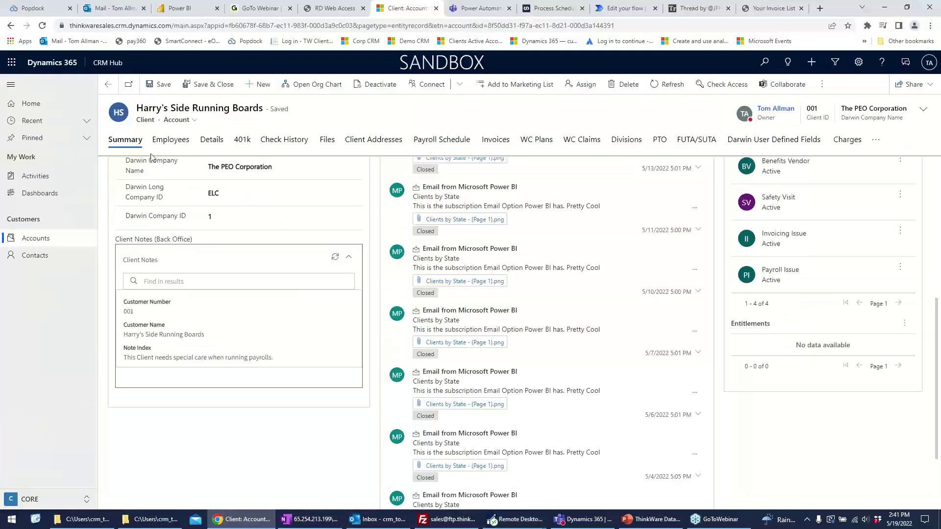
left_click(42, 26)
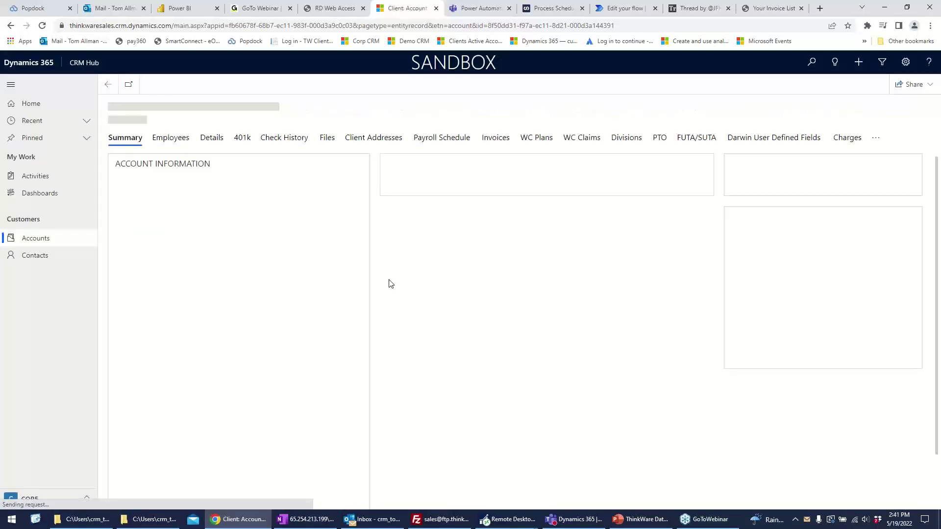
scroll(409, 309, "down", 4)
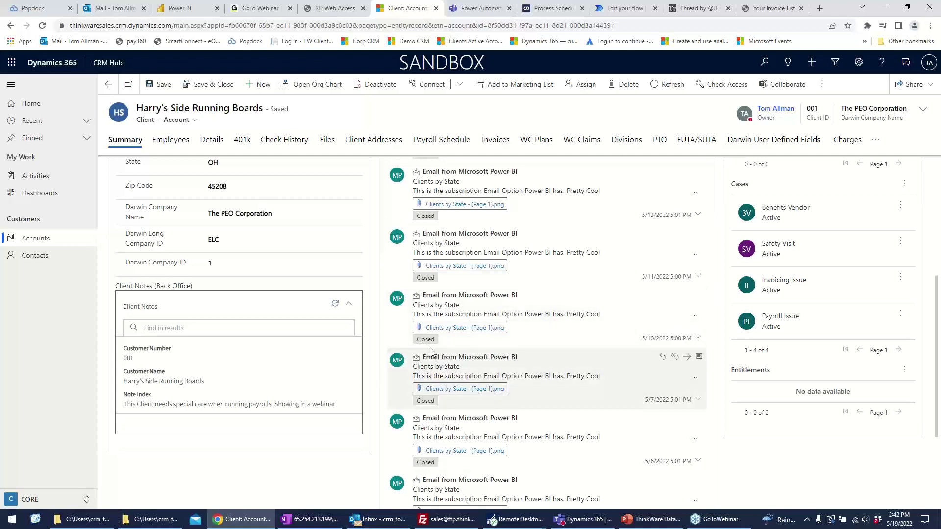
Switch to Outlook and look at the newest Twitter mention and a New Invoice Available message in the inbox
left_click(375, 522)
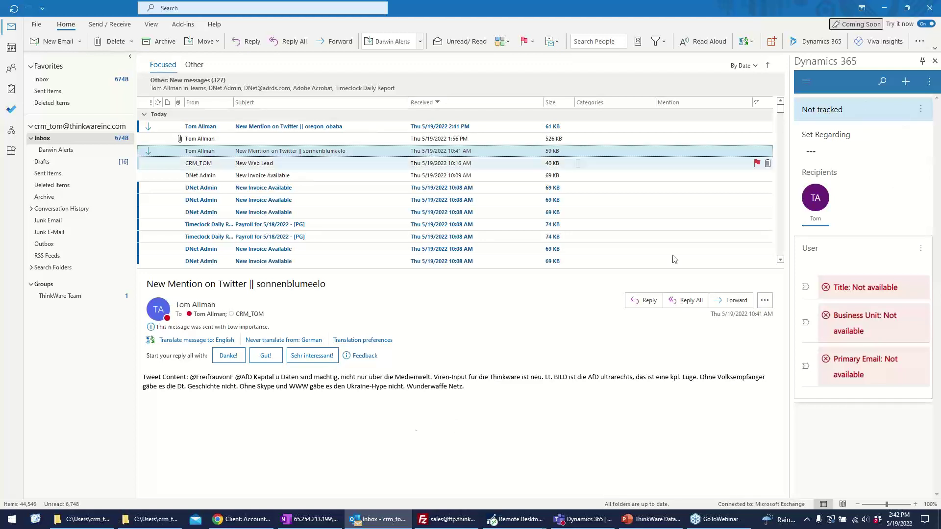
key("alt+Tab")
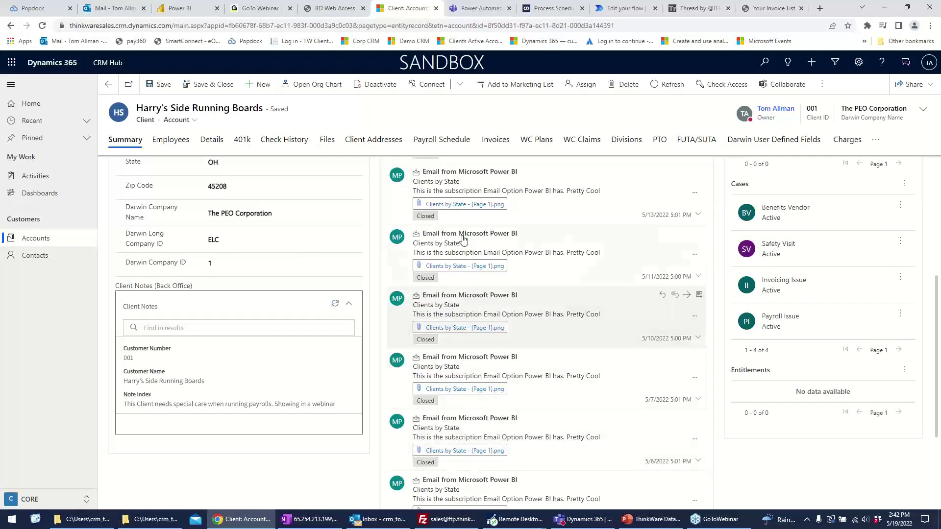
scroll(631, 318, "up", 5)
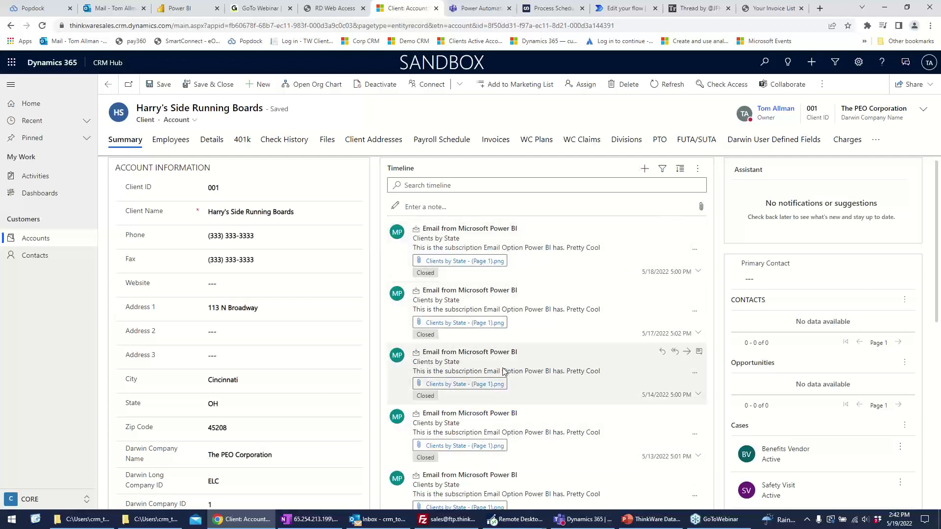
key("alt+Tab")
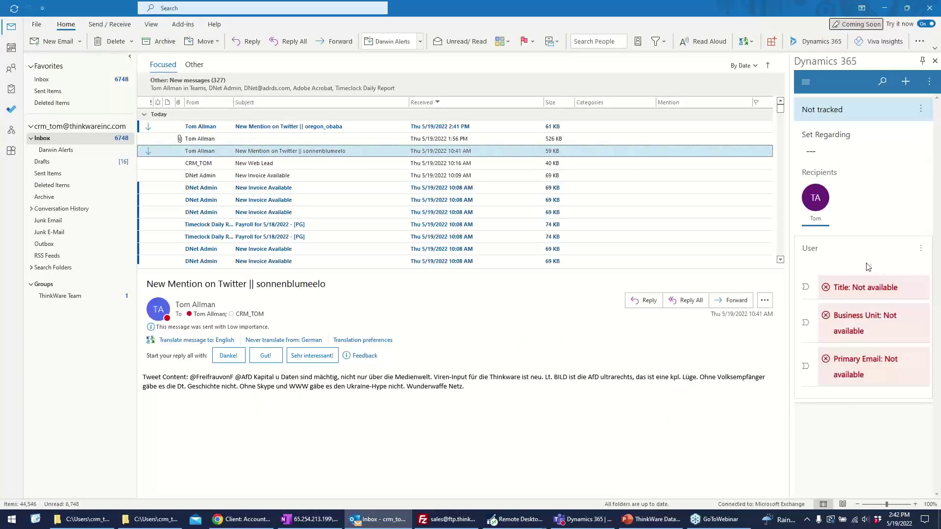
left_click(357, 129)
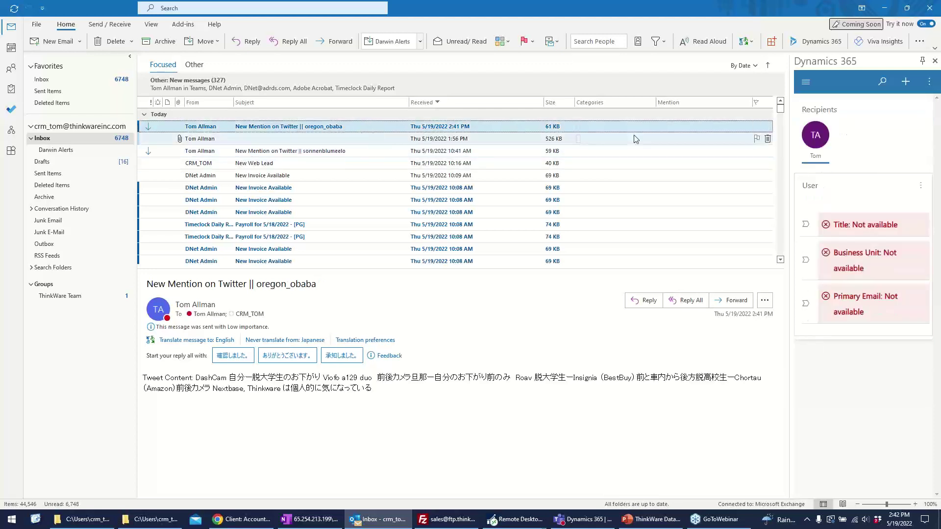
left_click(639, 202)
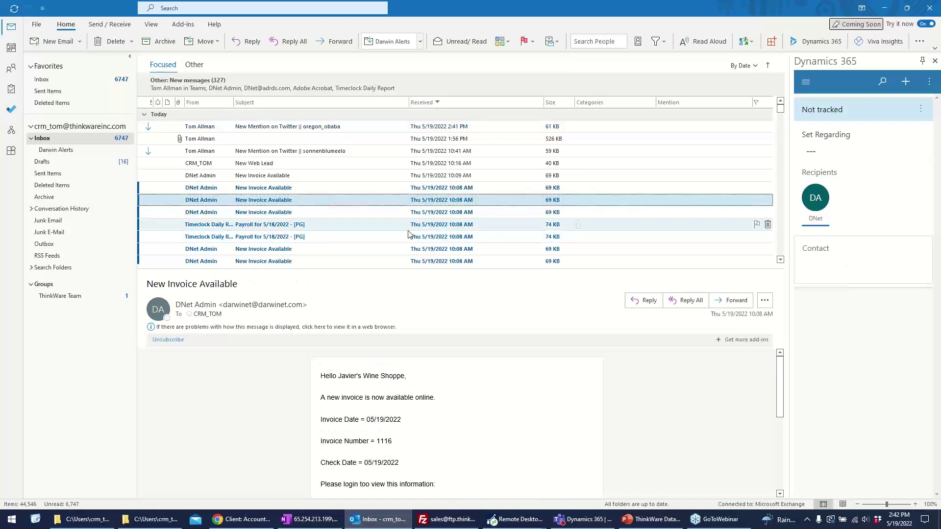
Create a new email addressed to the CRM mailbox with the subject "Interested In Payroll Services"
left_click(43, 46)
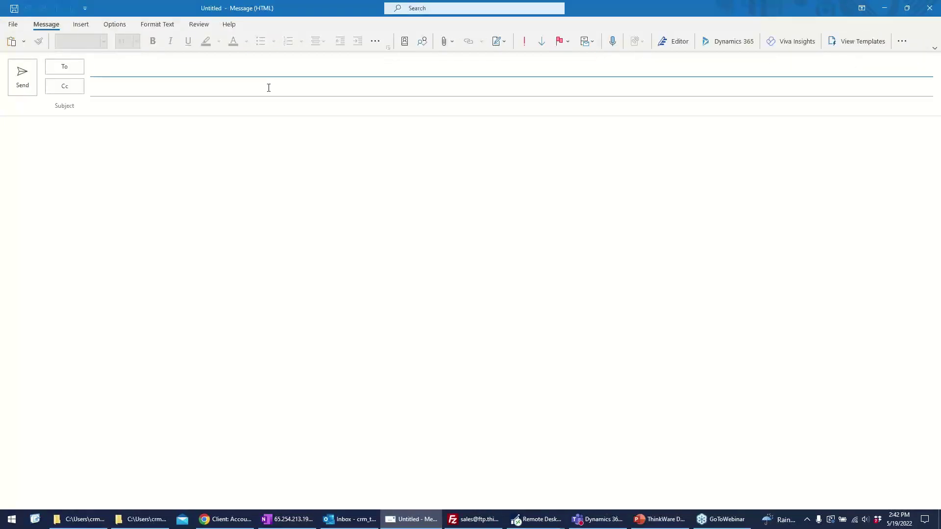
type("crm")
left_click(193, 90)
left_click(147, 108)
type("Interested")
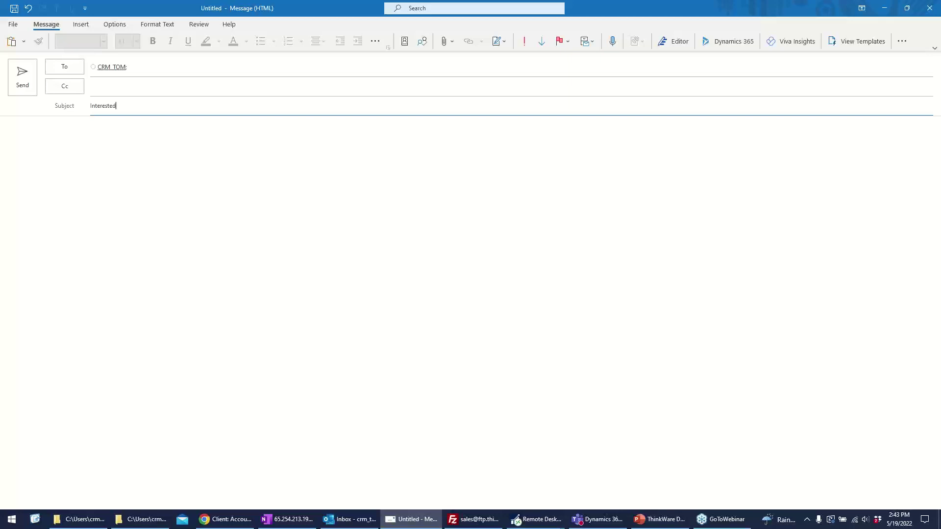
type("In Payrolls Services")
Write "Hi – Need Payroll for Jim's Body Shop", sign with the contact's name and phone number, and send the email
key("Tab")
type("Hi")
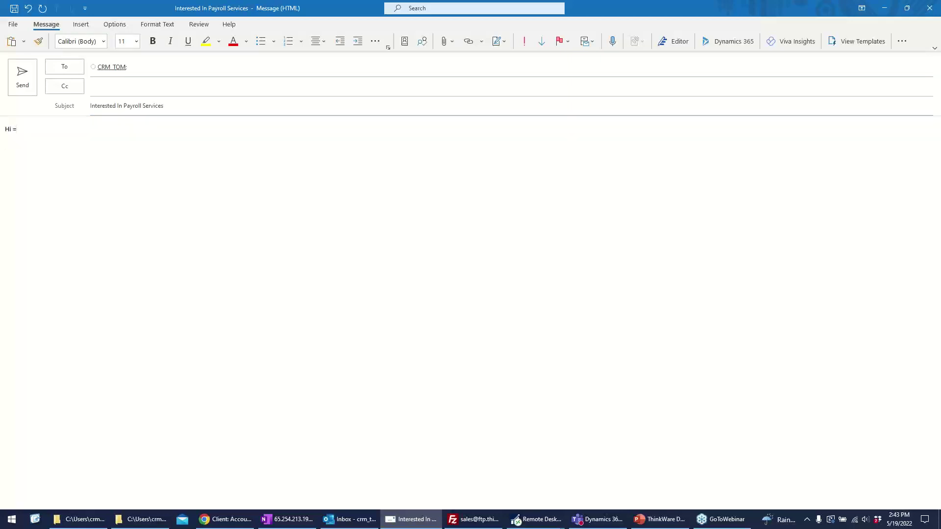
type("Need Payroll for Jim's Body Shop")
key("Return")
type("Jim ")
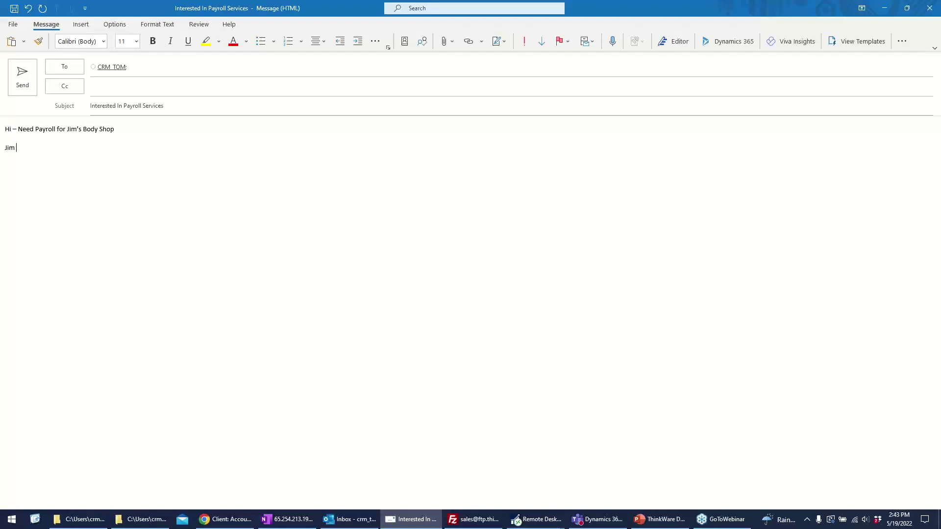
type("Smith ")
type("888-888-8")
type("889")
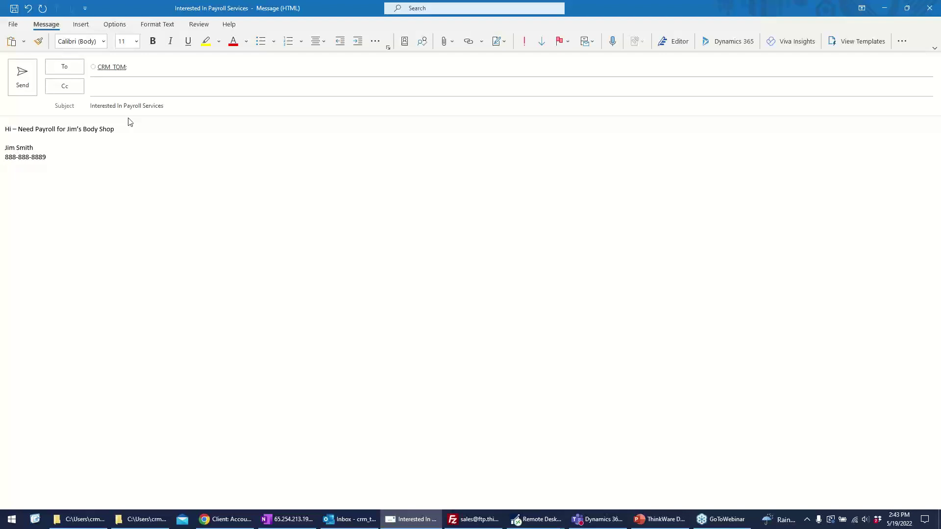
left_click(22, 77)
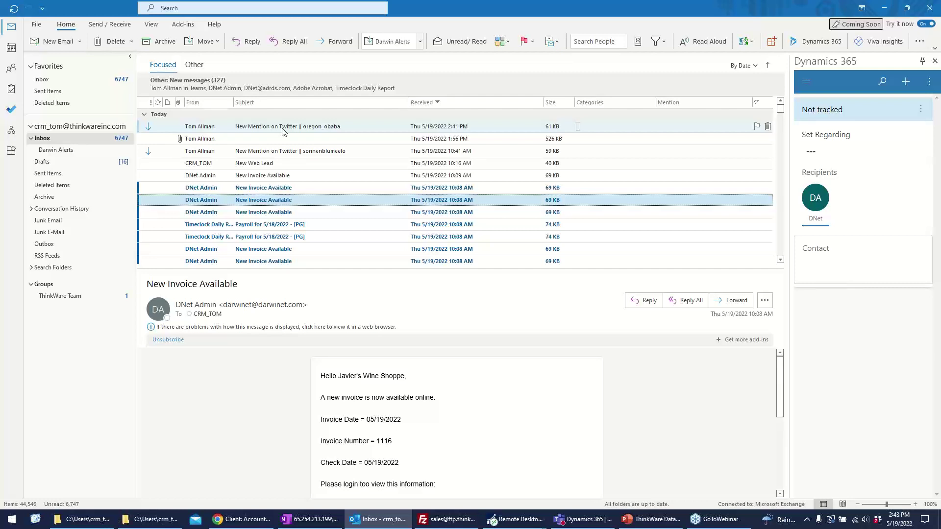
Open the received "Interested In Payroll Services" email and start a new lead from the Dynamics 365 add-in
left_click(282, 128)
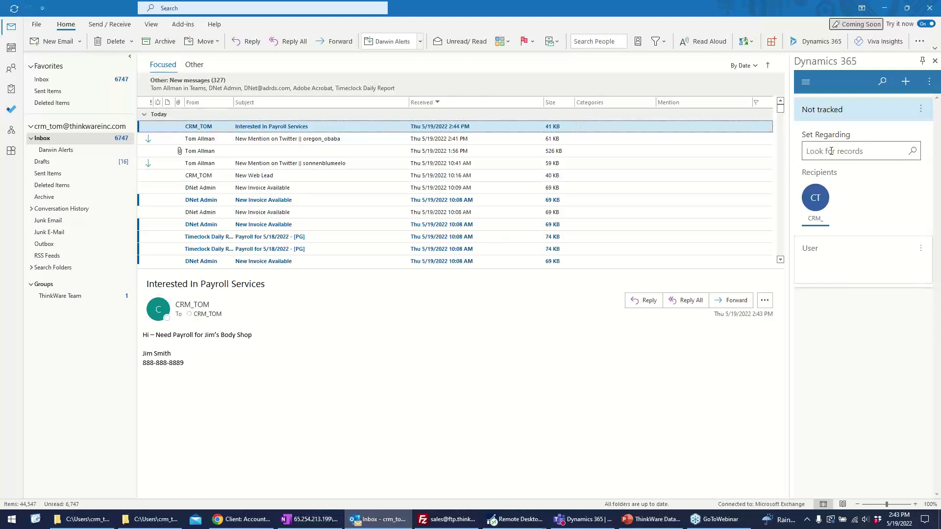
left_click(922, 109)
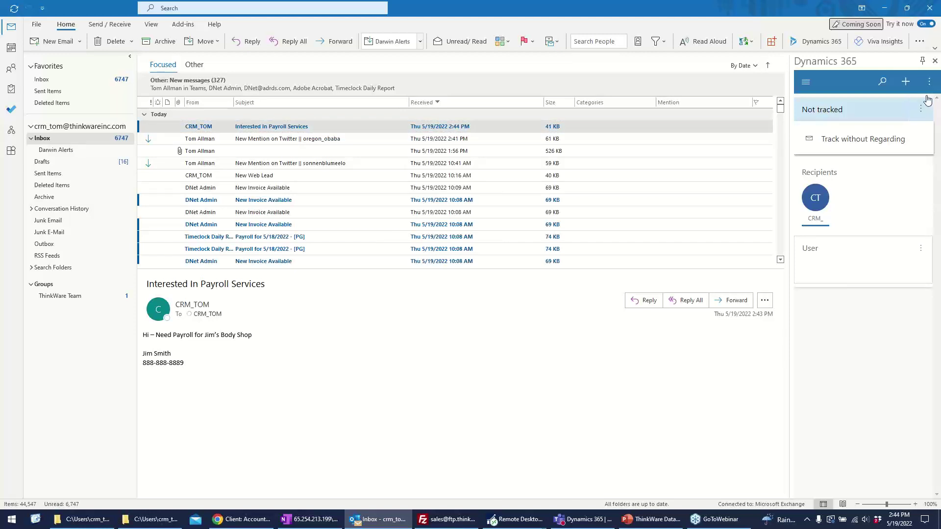
left_click(929, 84)
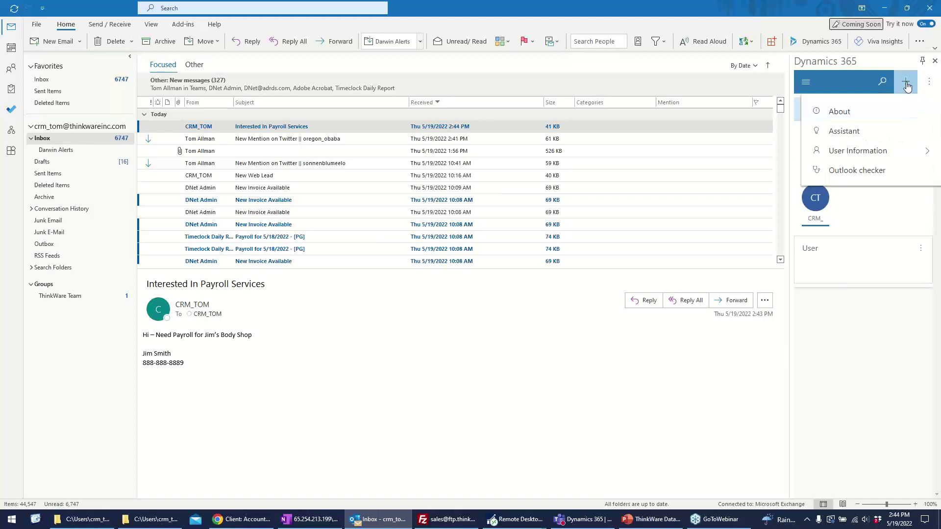
left_click(906, 83)
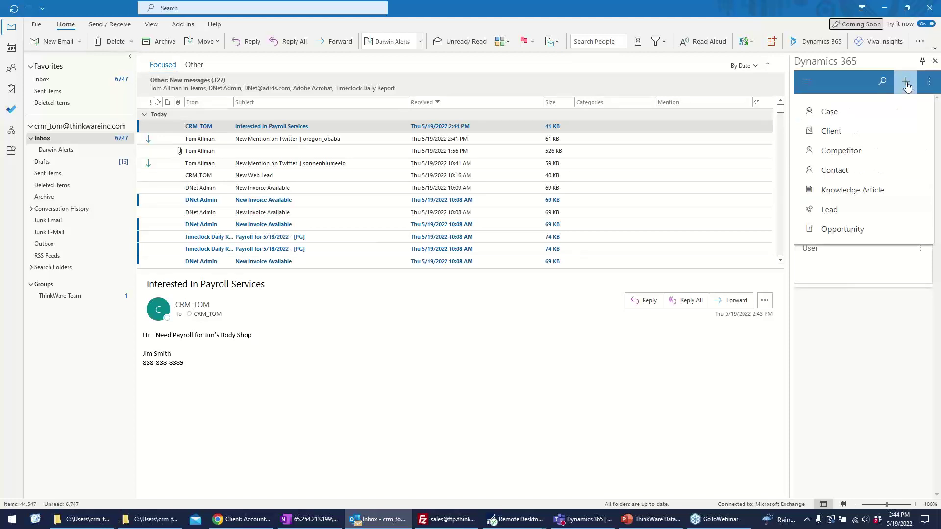
left_click(830, 209)
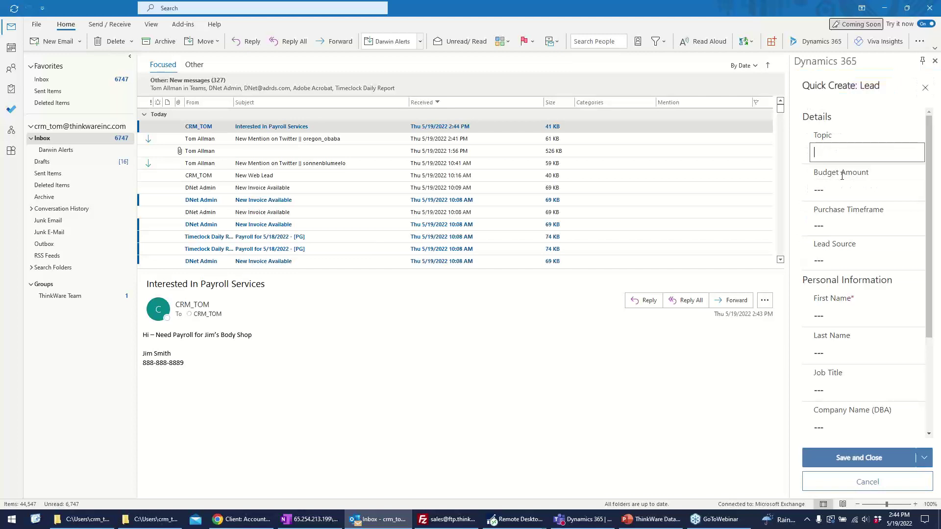
Set the lead's topic to "Jims auto body" and its lead source to Web
type("Jims auto body")
left_click(843, 182)
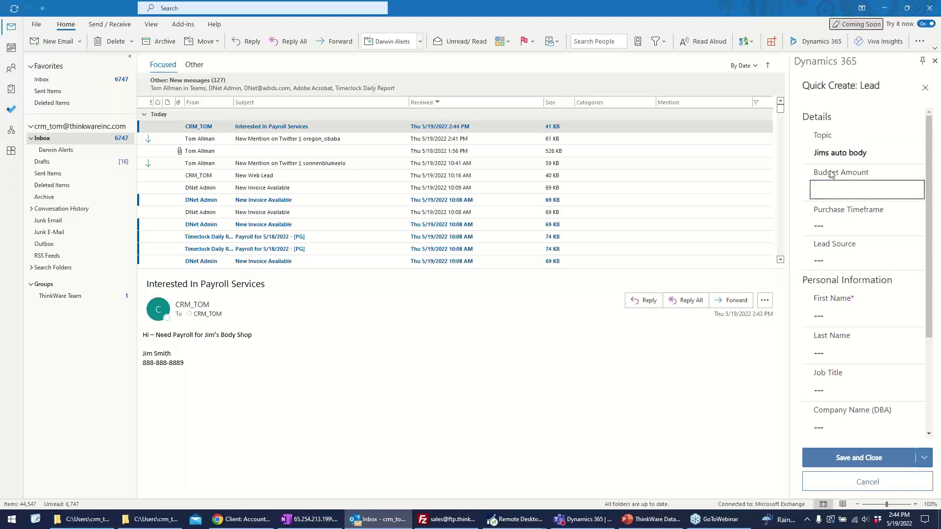
left_click(851, 265)
left_click(842, 362)
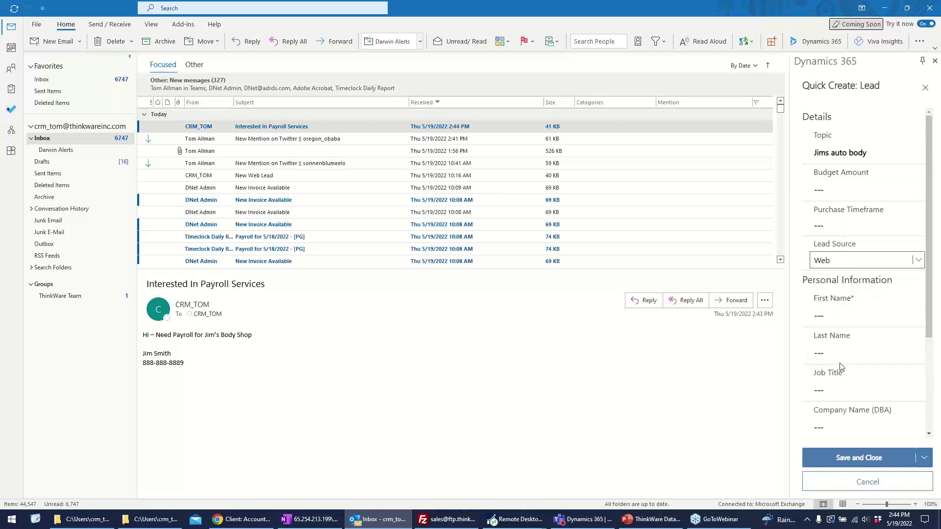
Enter the contact's first and last name on the lead and set the company name to "Auto Body"
left_click(839, 317)
type("Jim")
key("Tab")
type("Smith")
key("Tab")
left_click(817, 419)
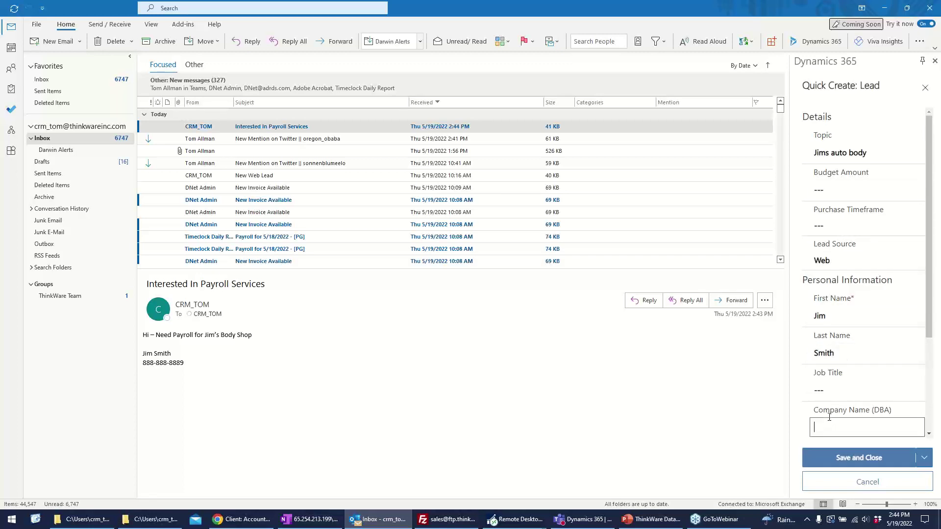
type("Auto Body")
Copy the phone number from the email body into the lead's mobile phone field
scroll(830, 353, "down", 3)
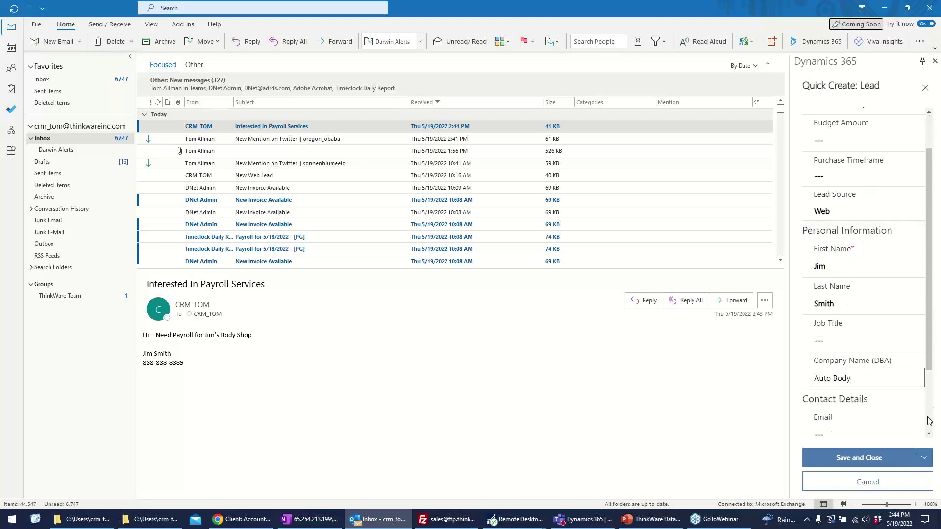
left_click(824, 384)
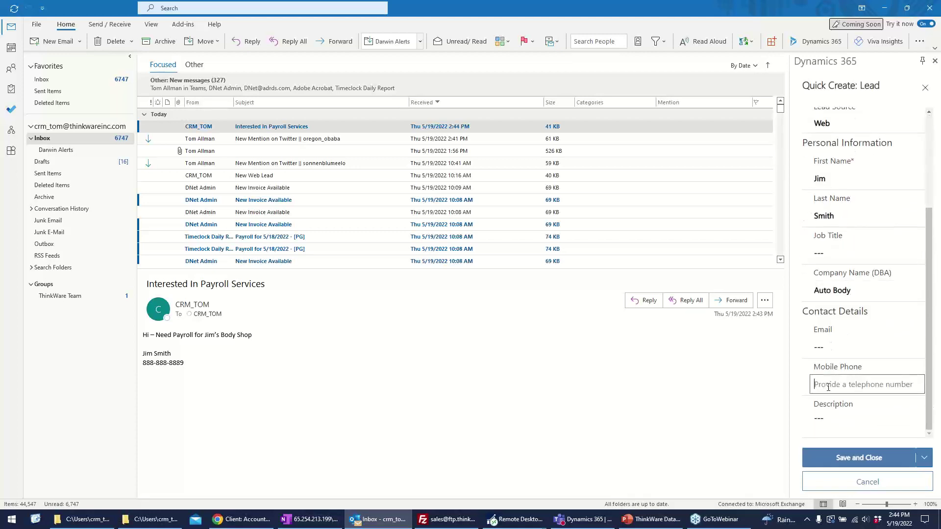
triple_click(189, 367)
key("ctrl+c")
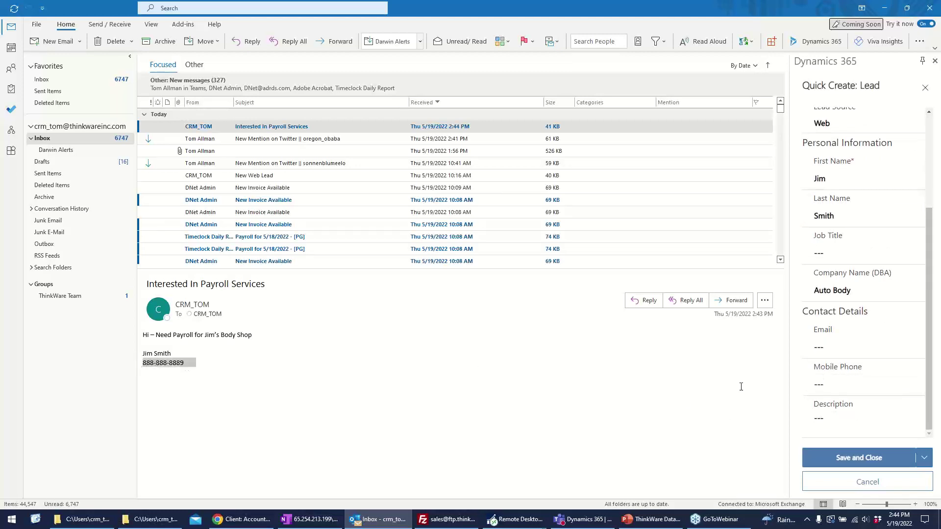
left_click(830, 387)
key("ctrl+v")
Copy the full email message into the lead's description, then save and close the lead
left_click(835, 414)
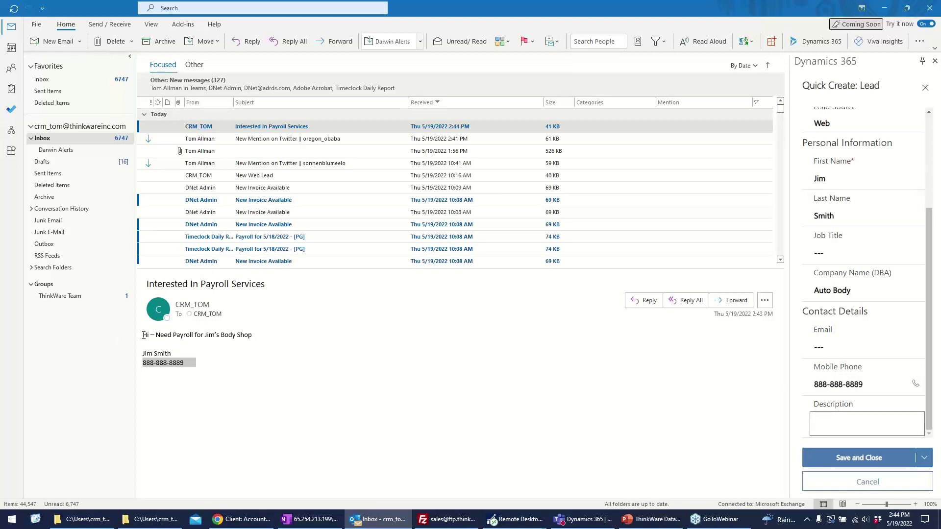
left_click_drag(145, 335, 220, 368)
key("ctrl+c")
left_click(832, 437)
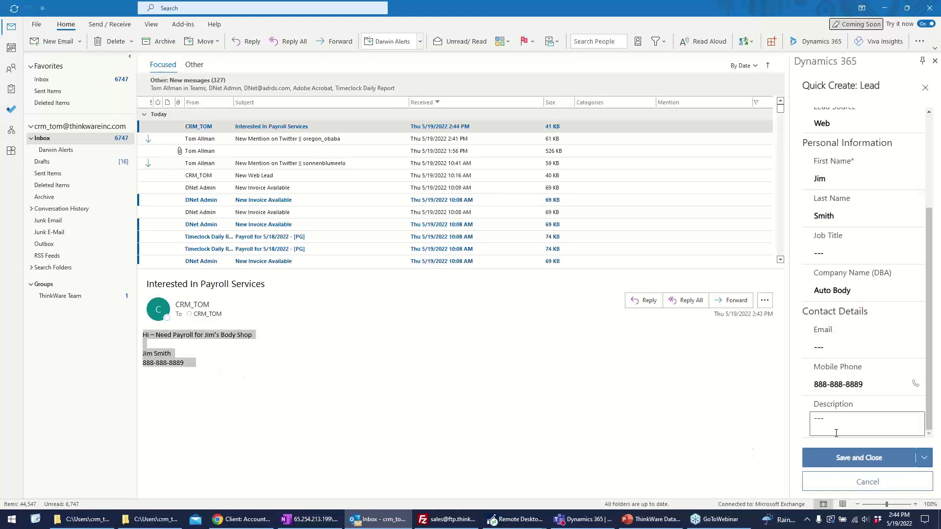
key("ctrl+v")
left_click(862, 458)
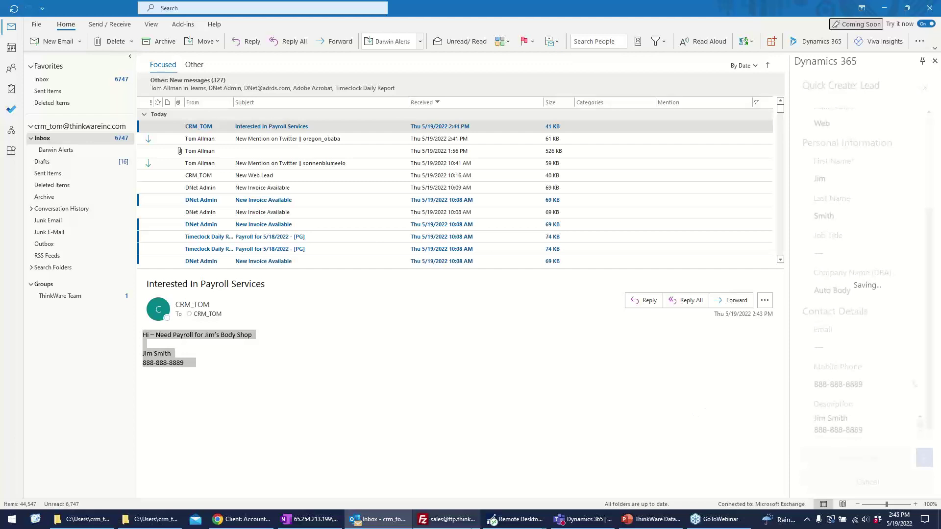
Switch to Outlook on the web in Chrome and dismiss all reminders
left_click(241, 519)
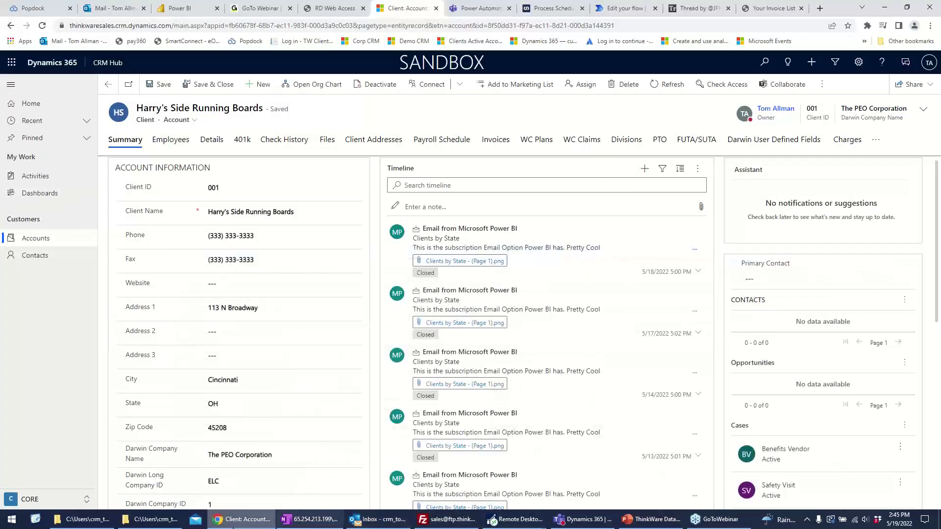
left_click(217, 522)
left_click(243, 520)
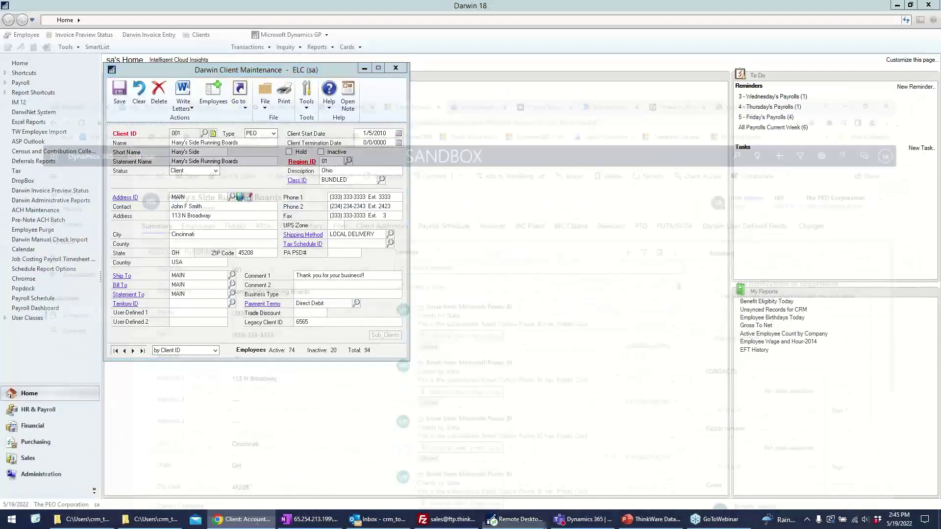
left_click(115, 10)
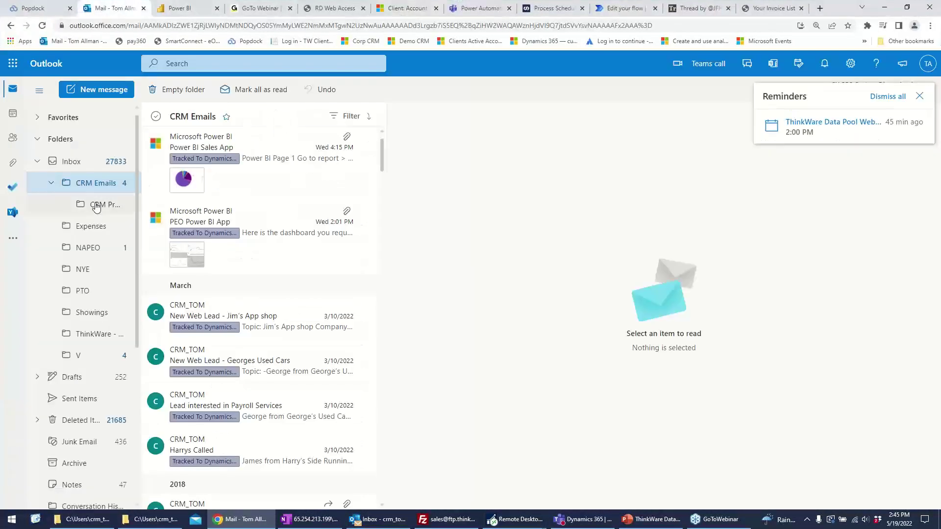
left_click(892, 100)
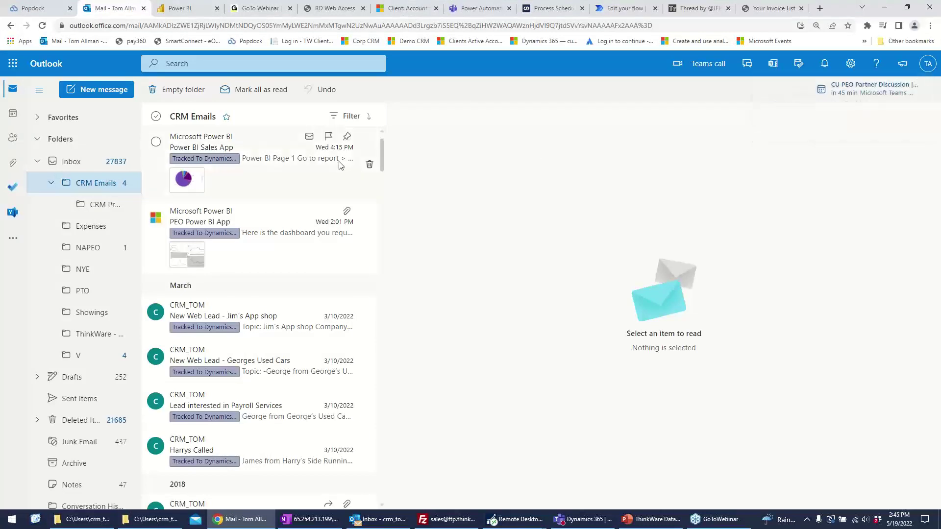
Examine the Dynamics 365 tracking details of the Power BI and "New Web Lead" messages in the CRM Emails folder
left_click(302, 159)
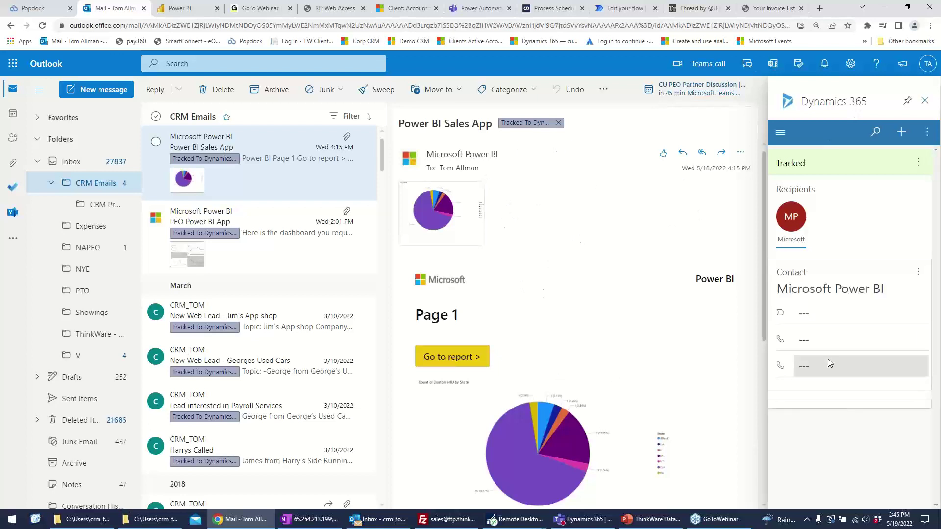
left_click(296, 248)
left_click(288, 329)
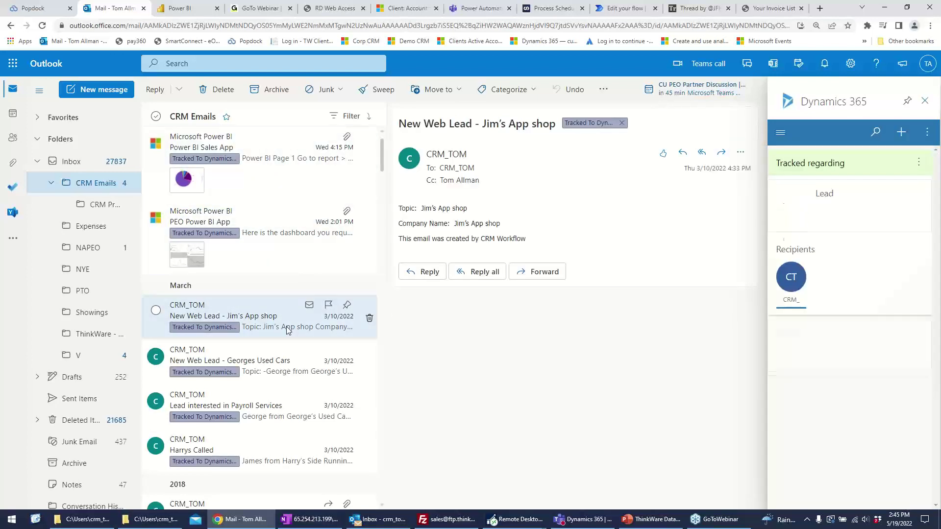
left_click(263, 372)
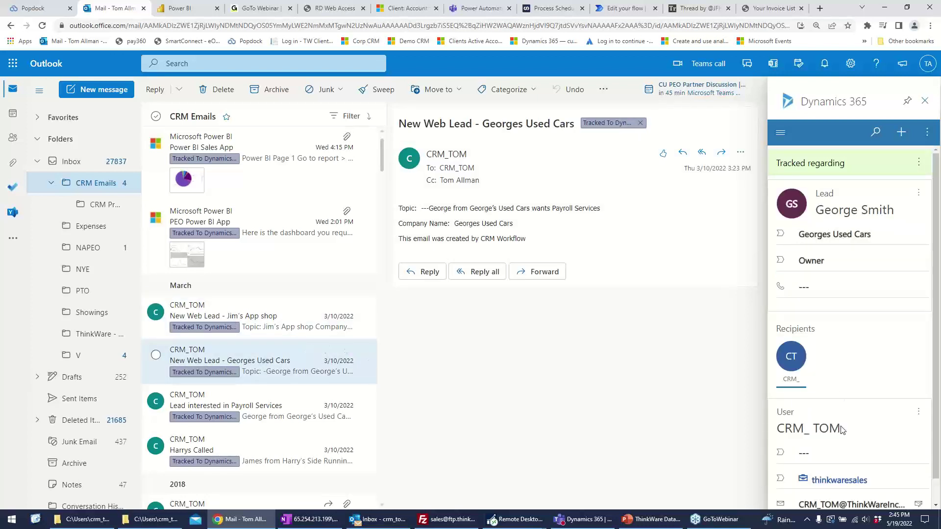
scroll(843, 431, "down", 1)
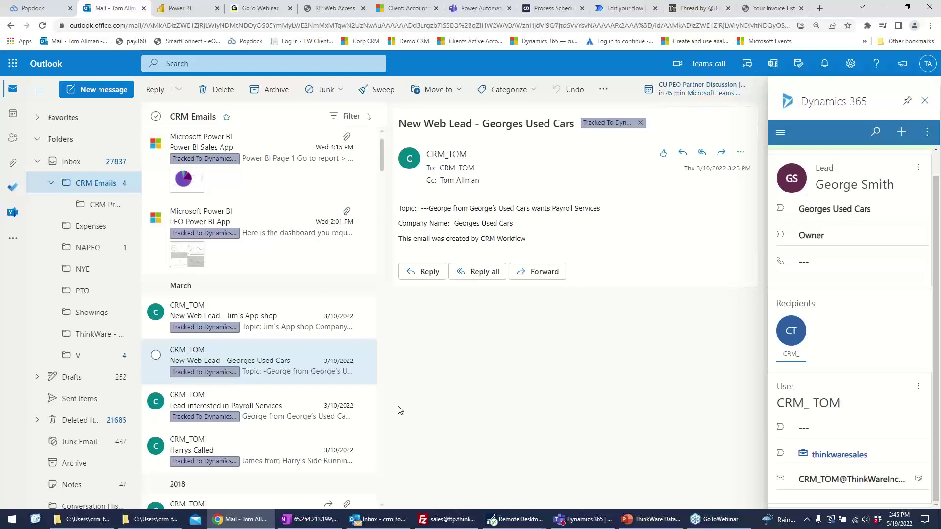
Switch to the PowerPoint agenda slide and highlight the "Microsoft Teams" bullet
left_click(396, 6)
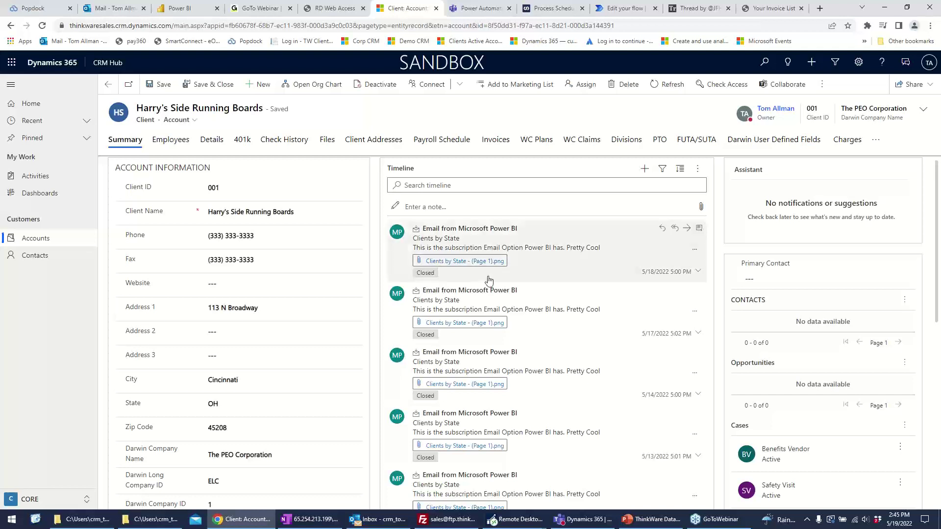
left_click(652, 519)
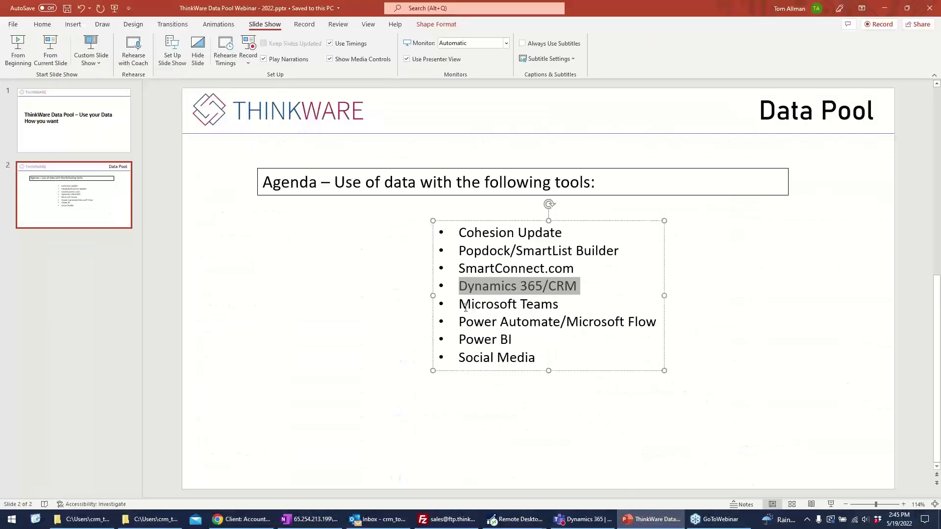
left_click_drag(465, 307, 549, 309)
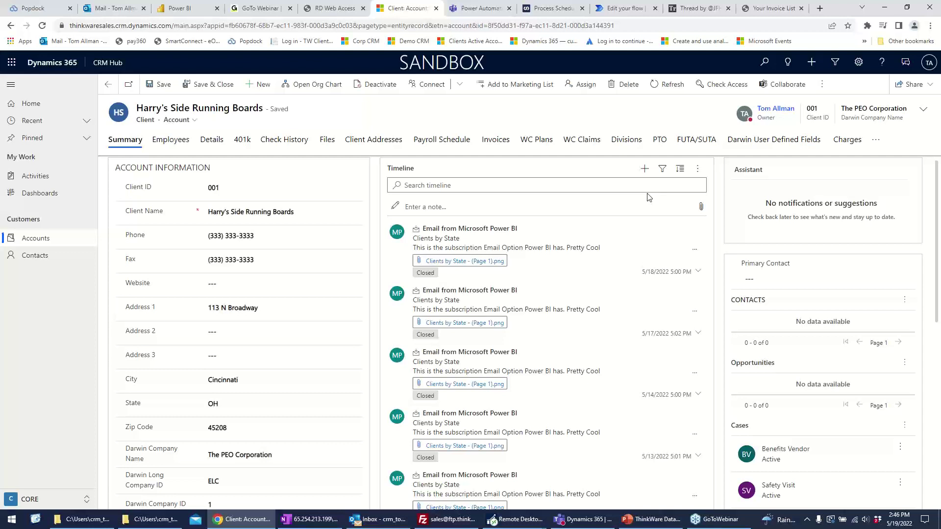
Return to the Harry's Side Running Boards account in Chrome, open its Teams chats and expand the linked chats
left_click(904, 65)
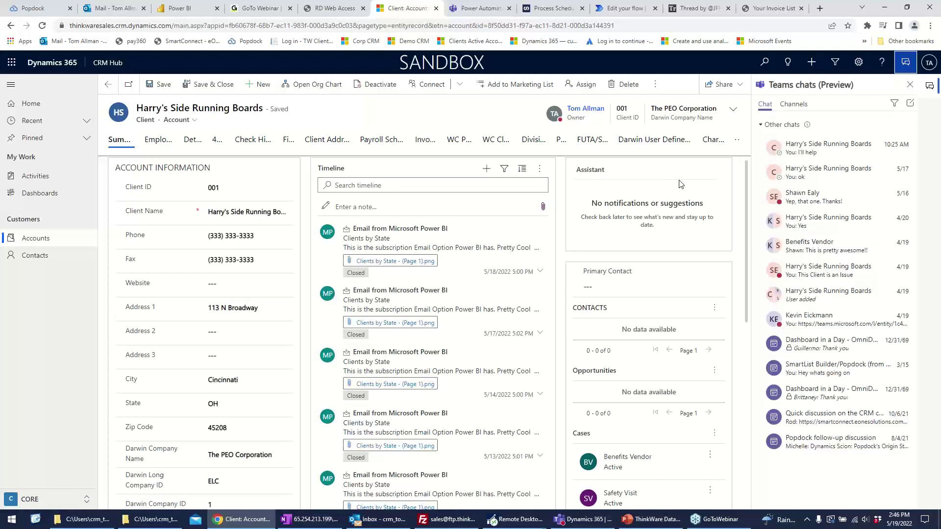
left_click(762, 126)
left_click(762, 126)
left_click(762, 126)
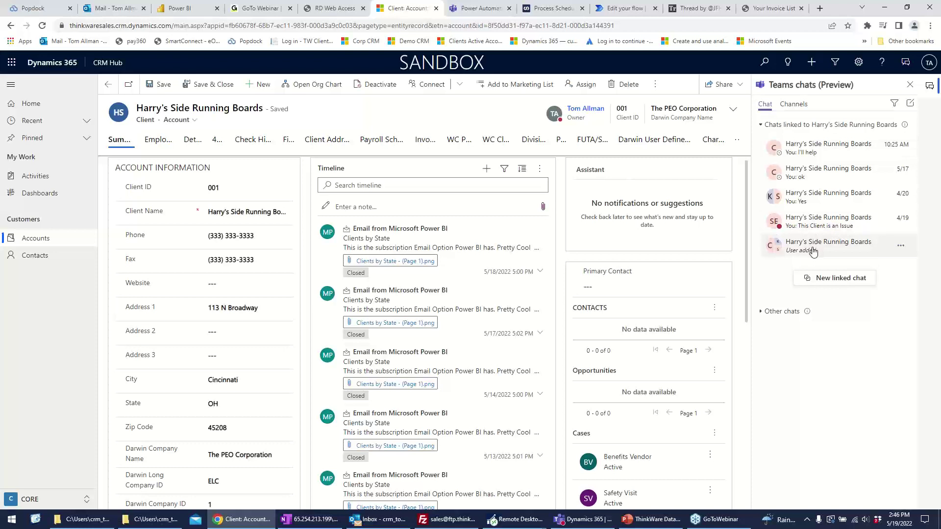
View existing Teams chats linked to Harry's Side Running Boards and close their chat windows
left_click(799, 149)
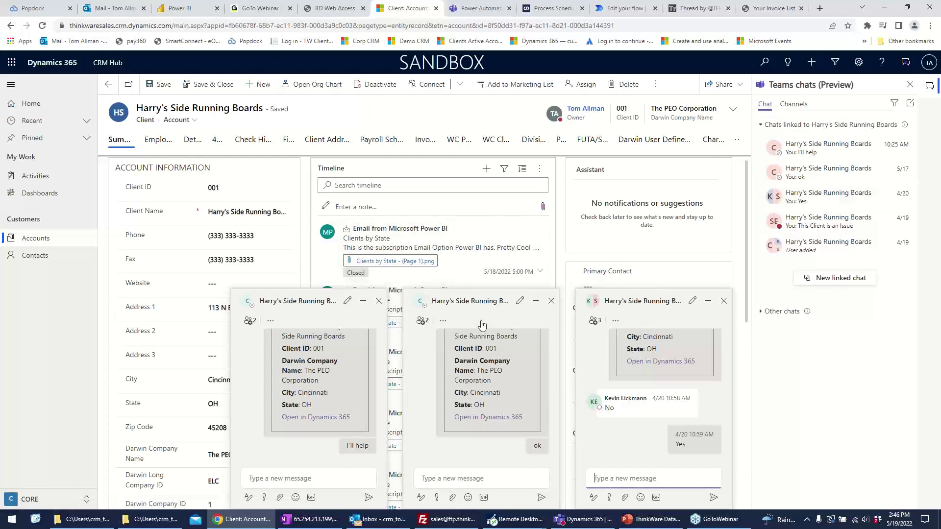
left_click(379, 300)
left_click(550, 301)
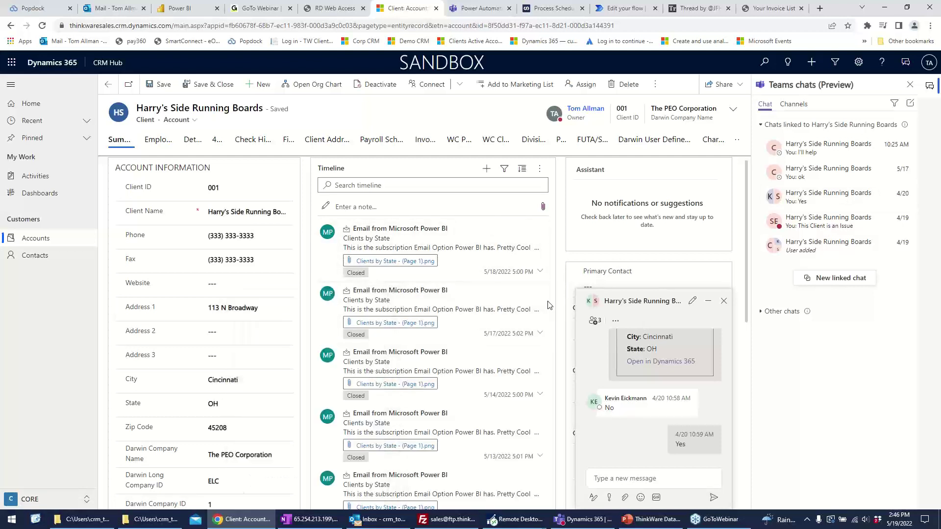
left_click(723, 301)
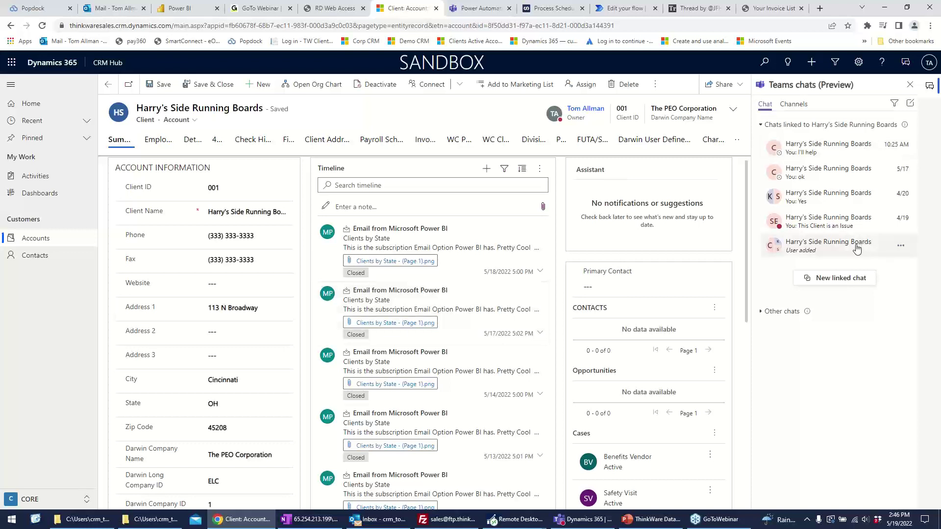
Start a new linked chat for Harry's Side Running Boards with the CRM mailbox user and a colleague, without an introduction message
left_click(842, 278)
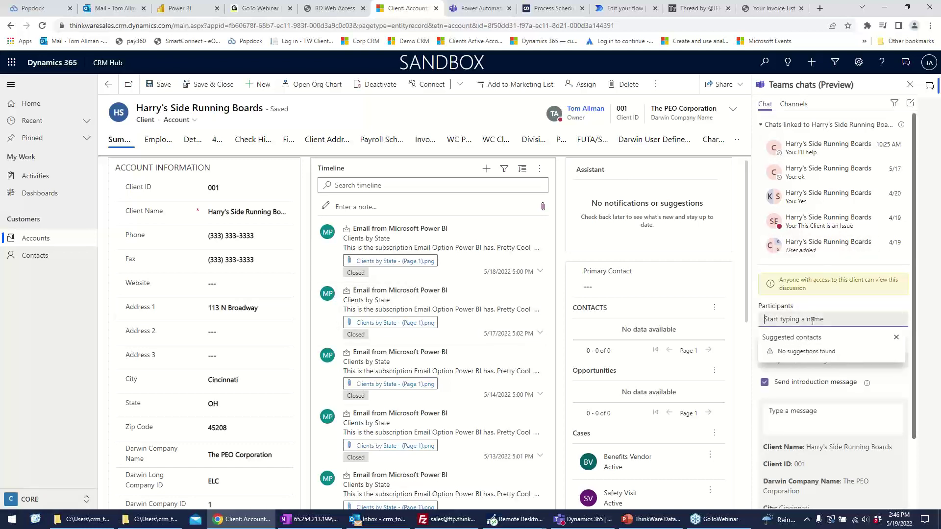
type("crm")
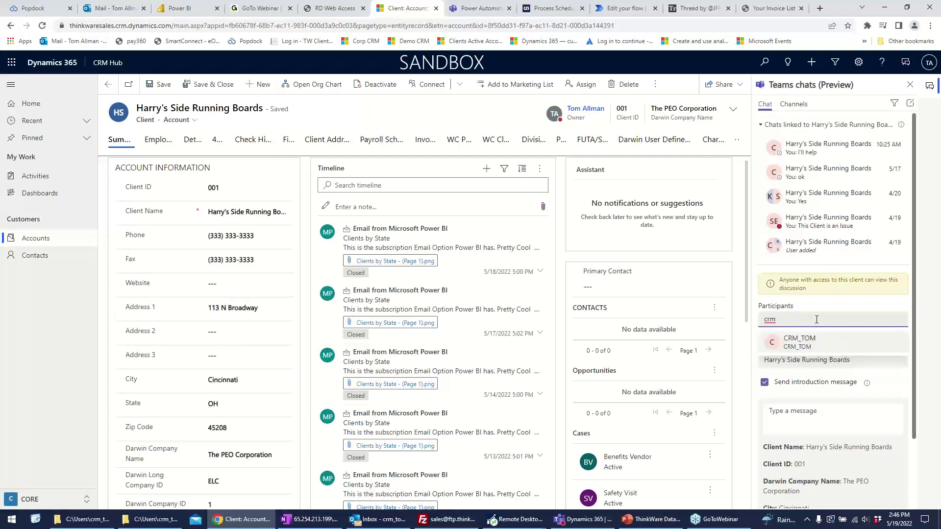
left_click(805, 345)
type("kev")
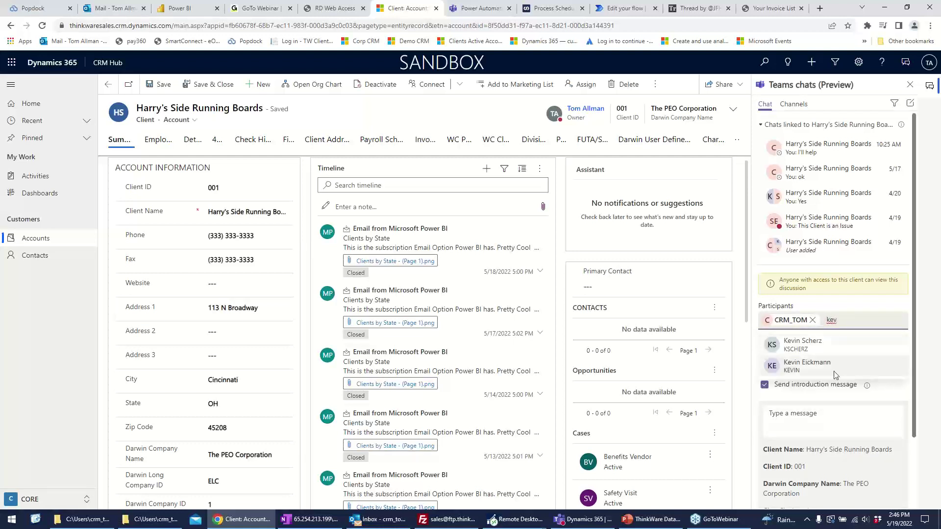
left_click(813, 365)
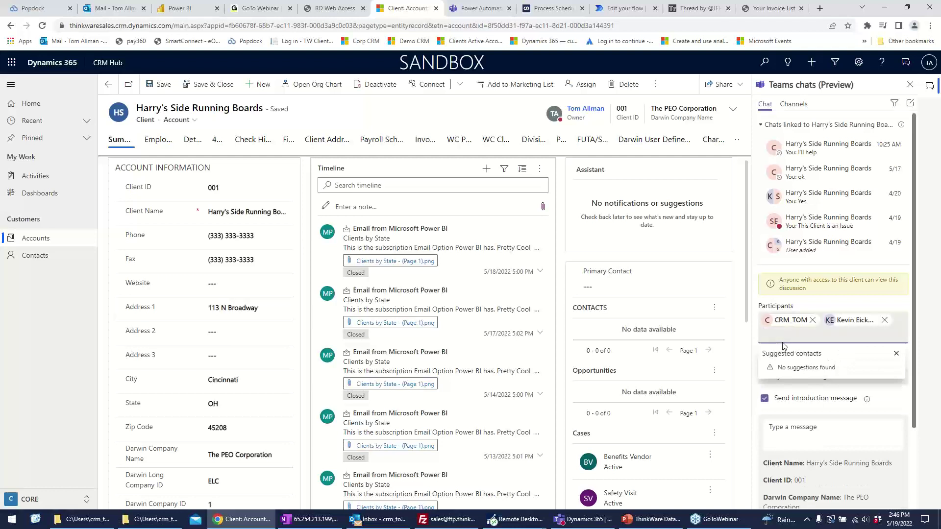
left_click(808, 397)
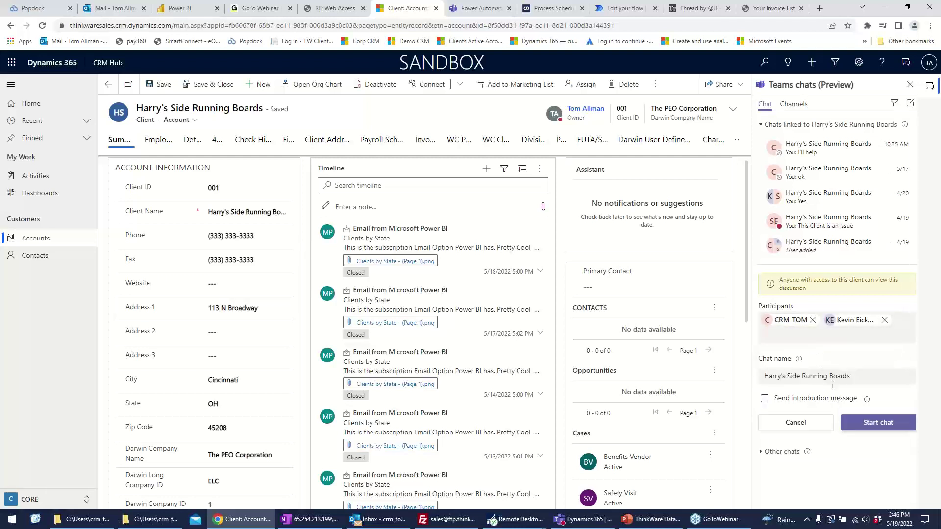
left_click(819, 376)
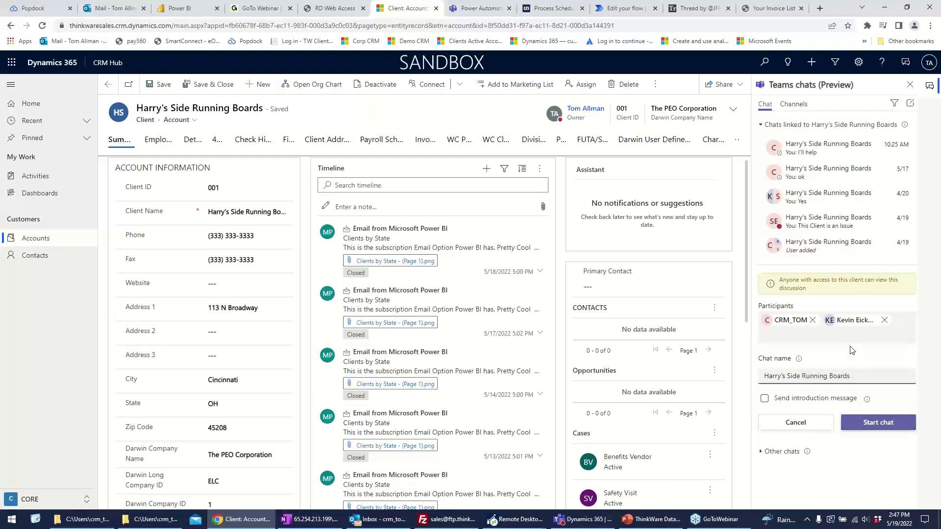
left_click(878, 423)
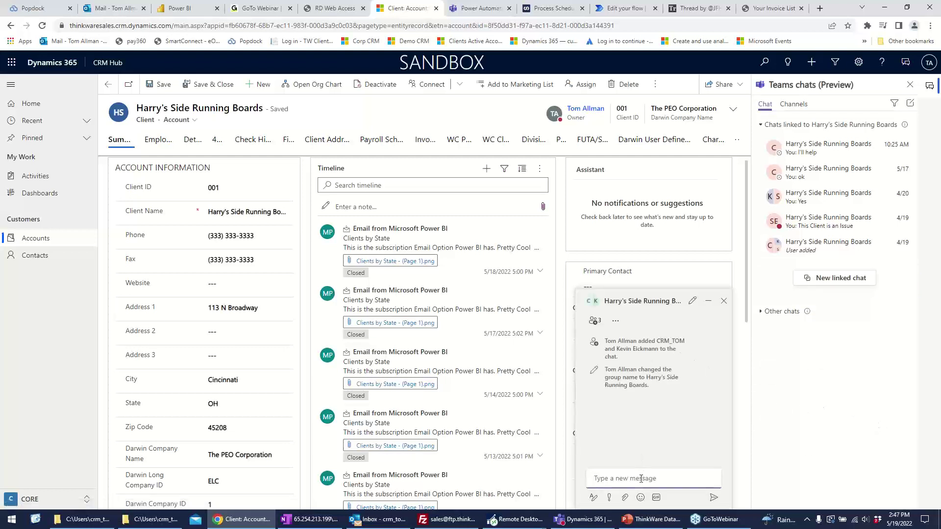
Send the message "This Client has an issue" in the new linked chat
type("This Client has an issue")
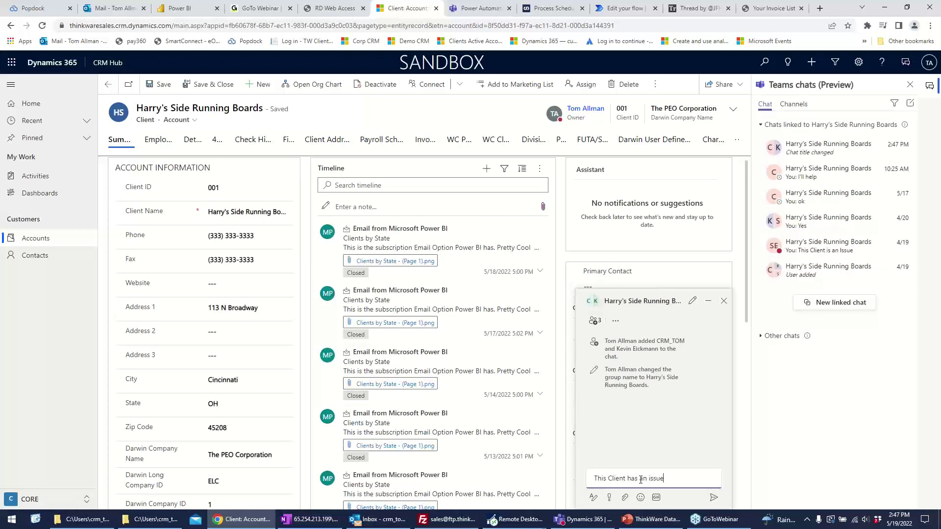
key("Return")
left_click(714, 498)
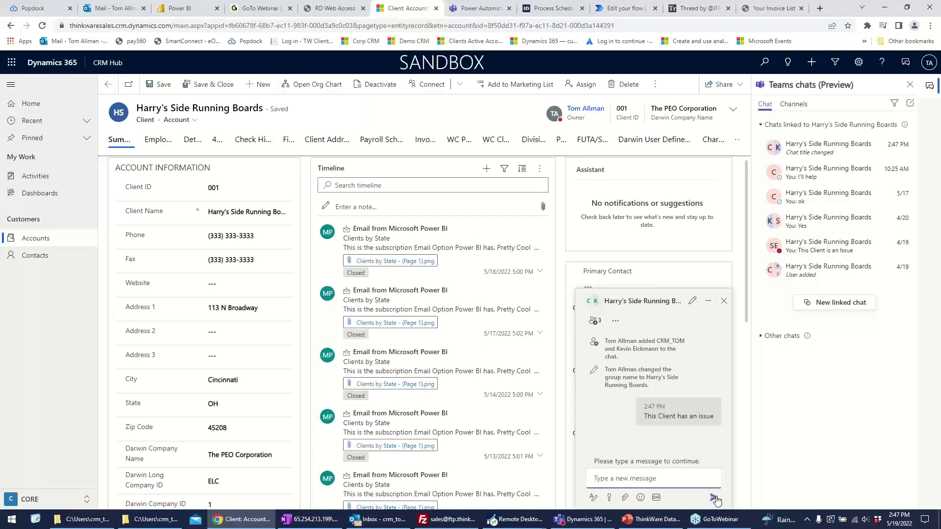
View the older linked chat with the client details card, minimize it, and open the new linked chat in Microsoft Teams
left_click(822, 246)
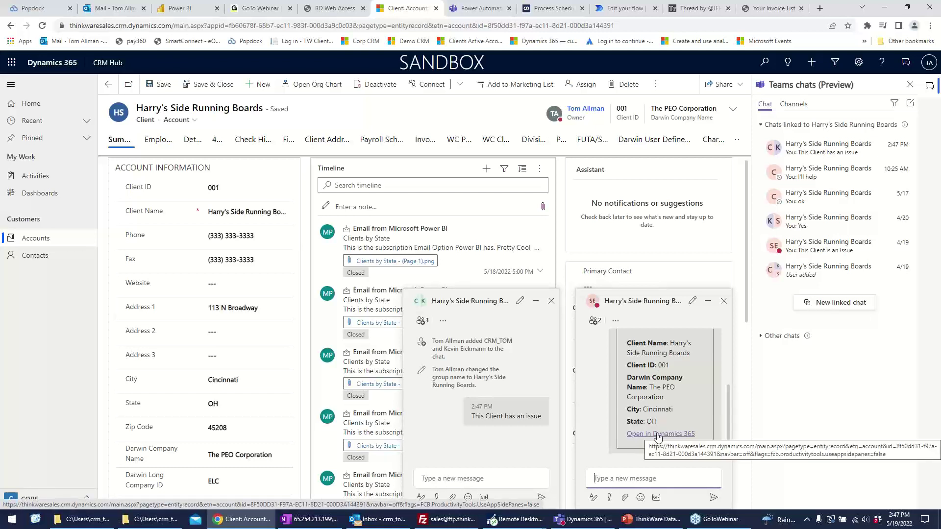
left_click(708, 302)
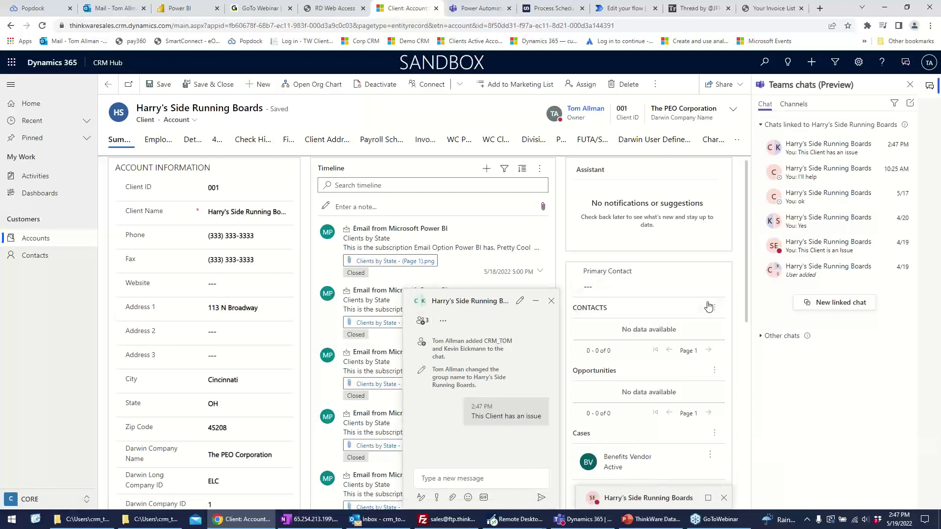
left_click(442, 323)
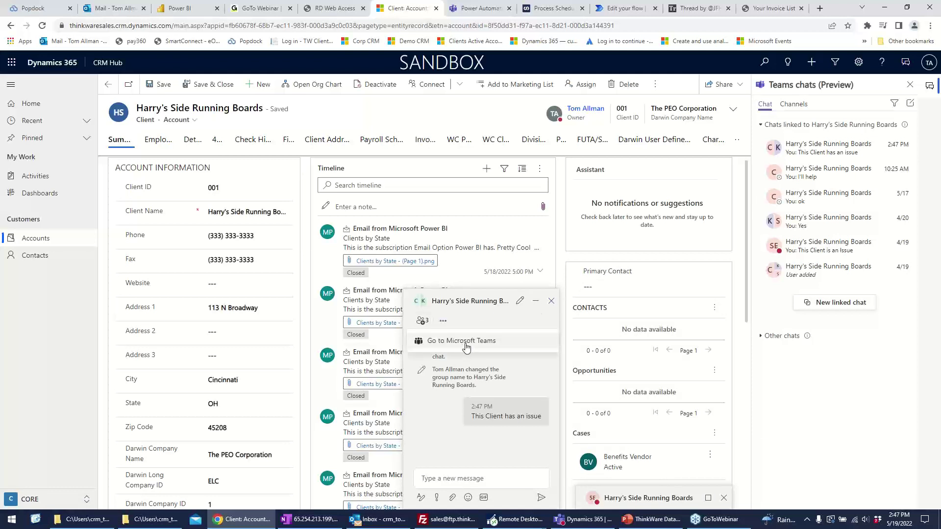
left_click(461, 341)
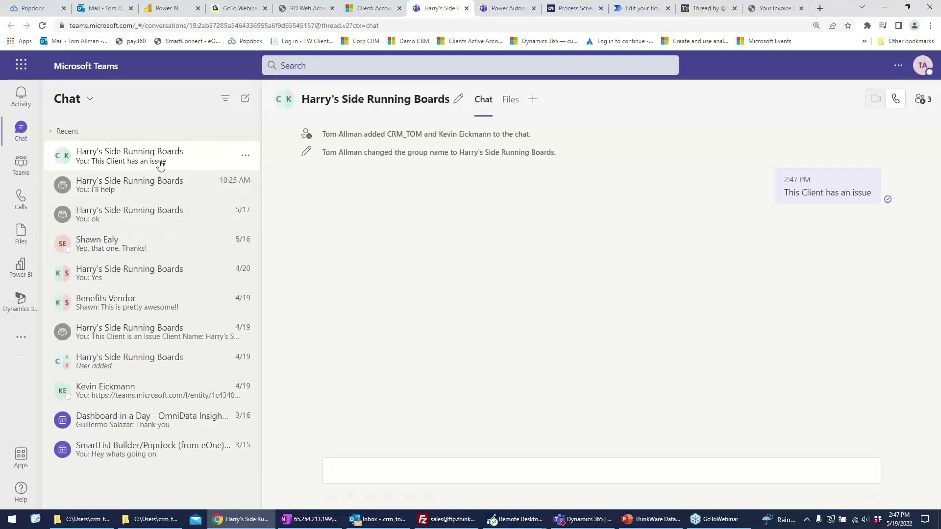
Send the message "Respond to Chat" in the new Harry's Side Running Boards chat
mouse_move(844, 188)
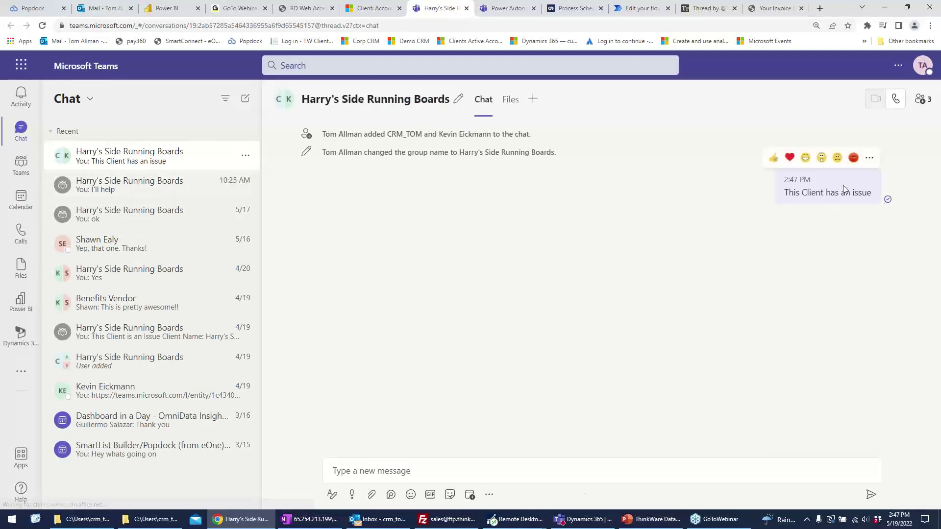
left_click(399, 471)
type("Respong to Chat")
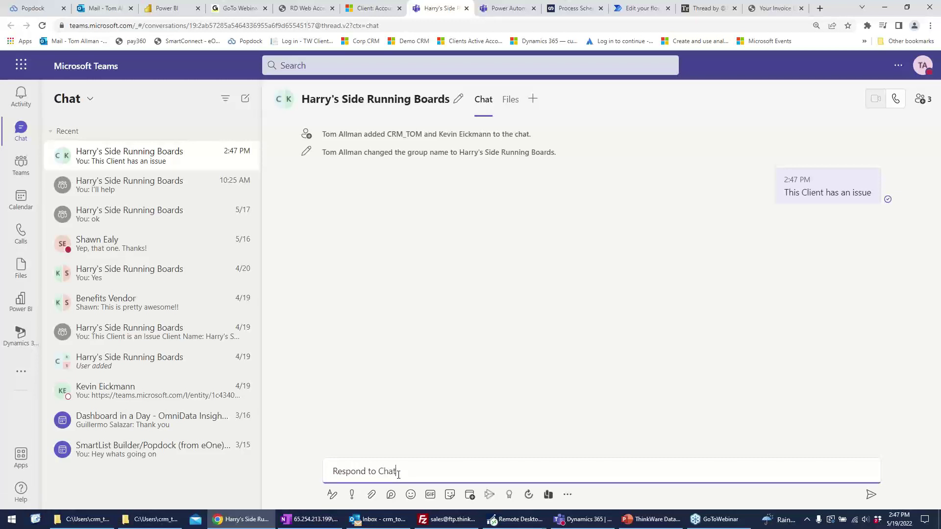
key("Return")
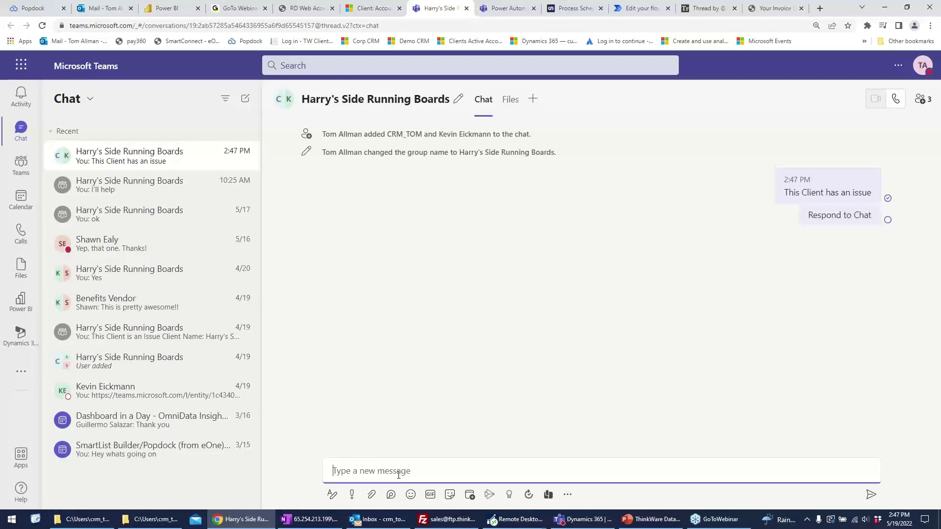
View the linked Harry's Side Running Boards chats in Teams on the web and in the Teams desktop app
left_click(162, 191)
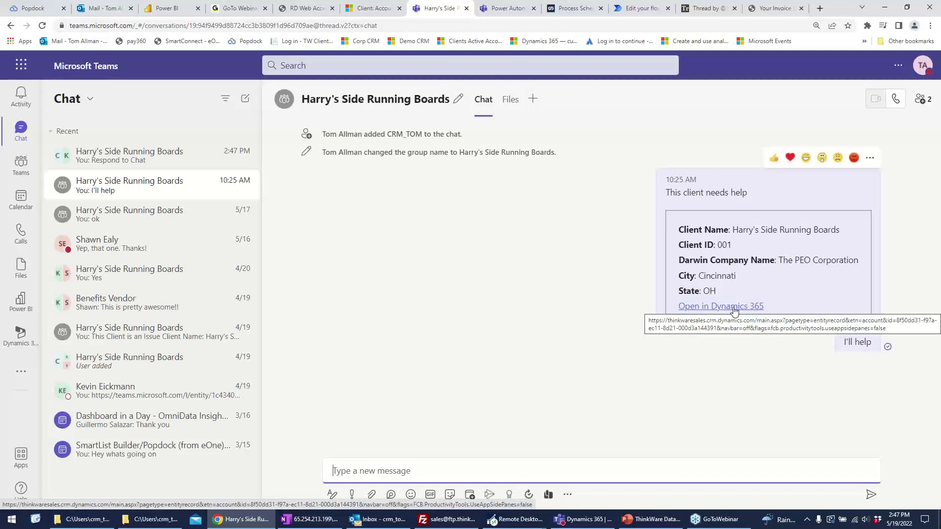
left_click(571, 522)
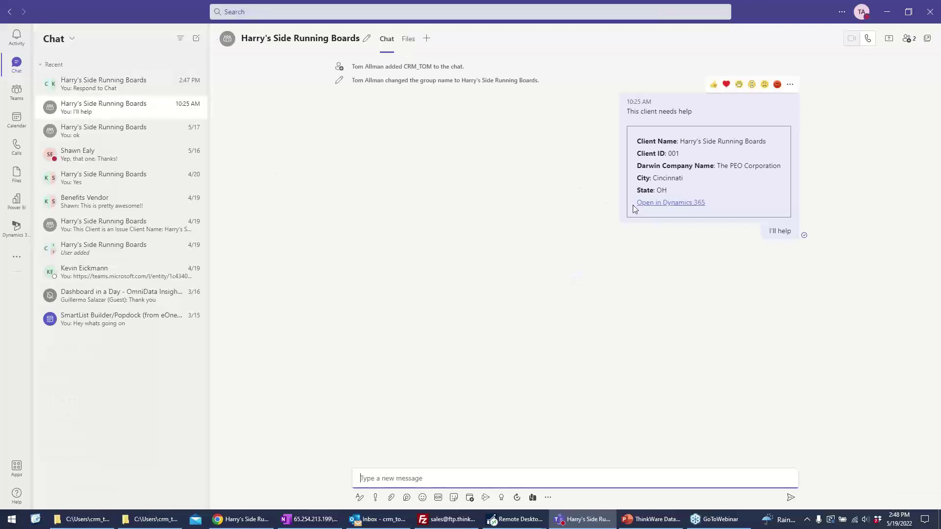
left_click(126, 84)
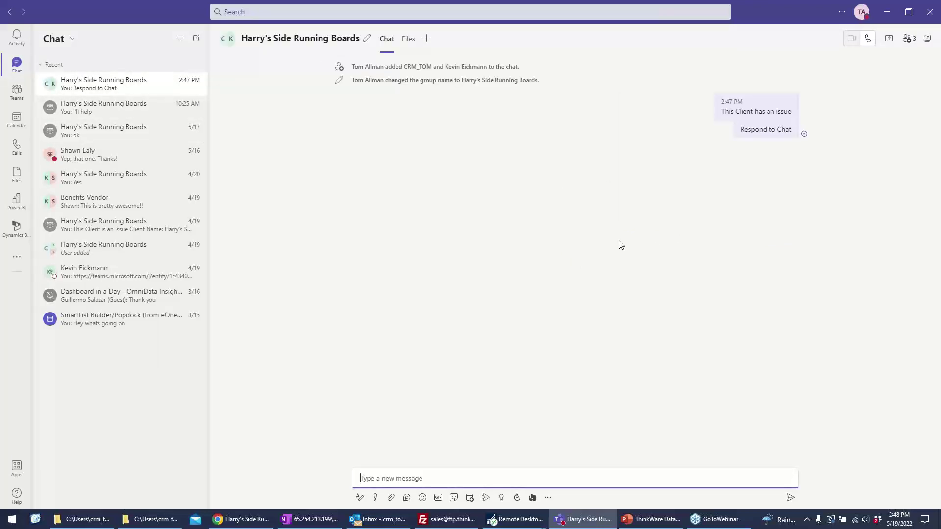
left_click(92, 130)
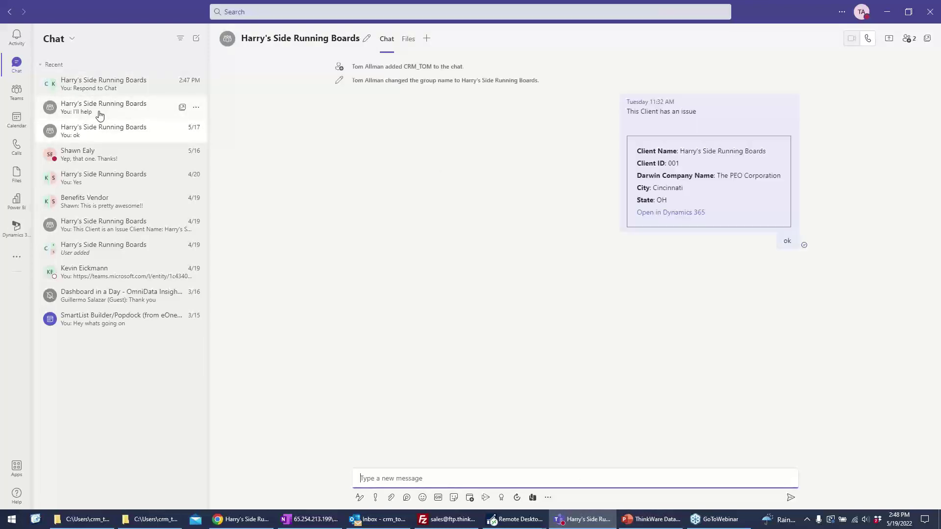
Open the Dynamics 365 record linked in the chat's client card, close its browser tab and return to the Teams desktop app
left_click(671, 213)
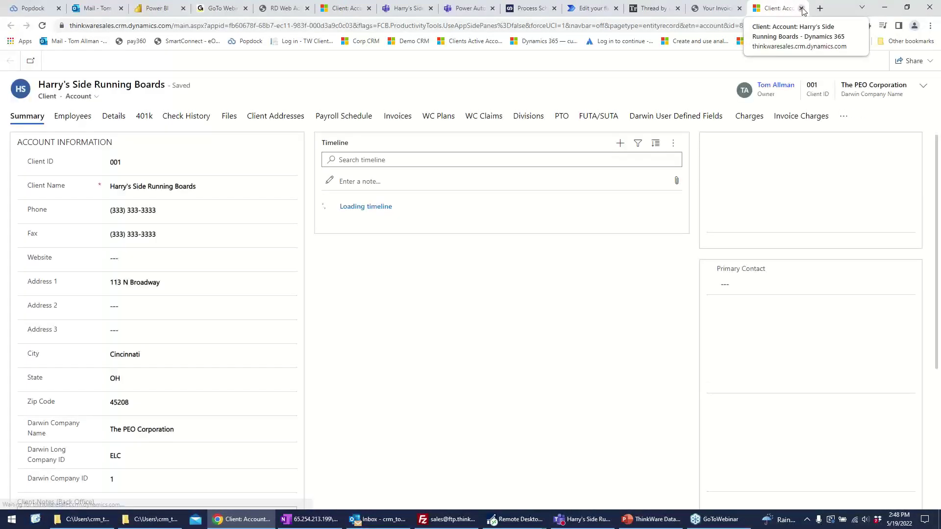
left_click(801, 9)
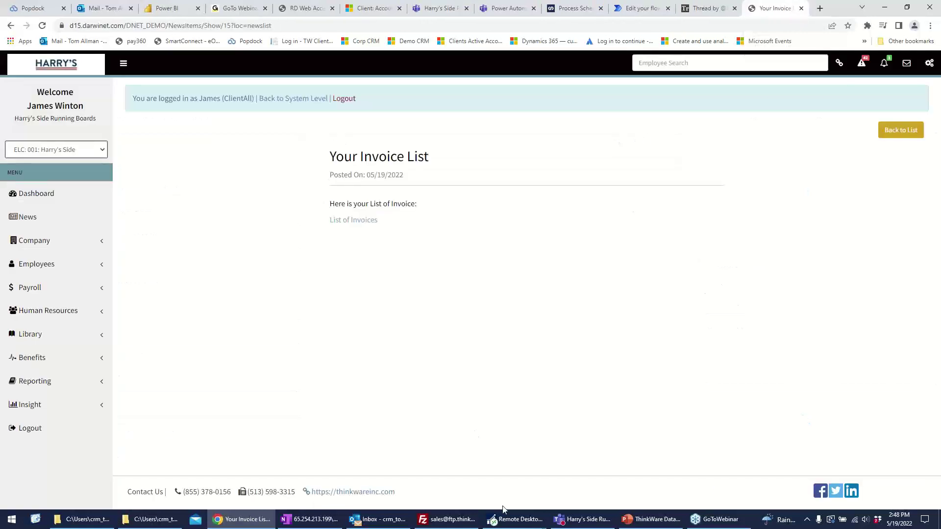
left_click(583, 519)
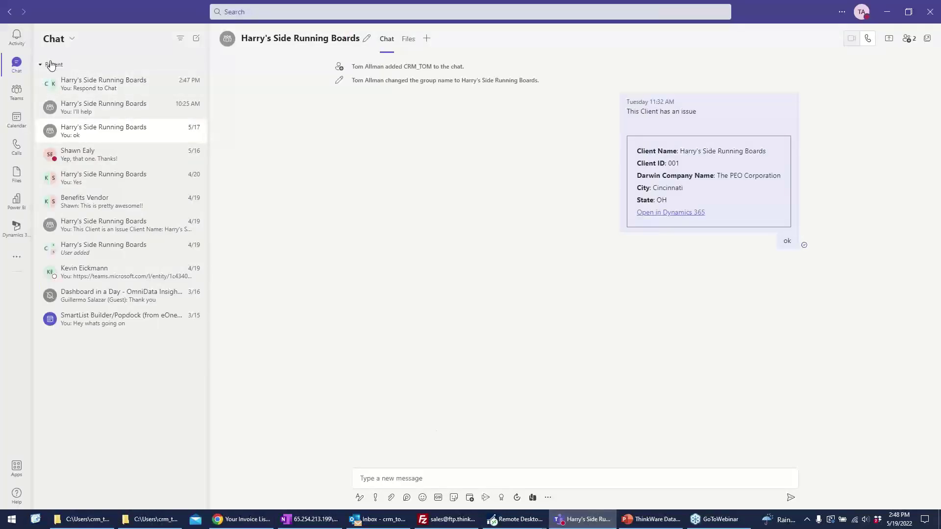
Open the Harry's Side Running Boards account in the Dynamics 365 app within Teams and view its check history
left_click(16, 234)
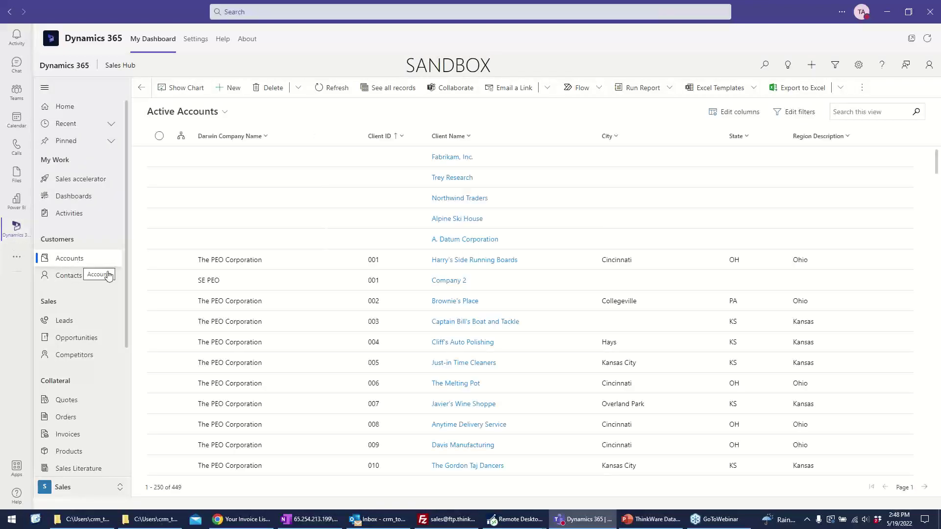
left_click(441, 261)
left_click(441, 261)
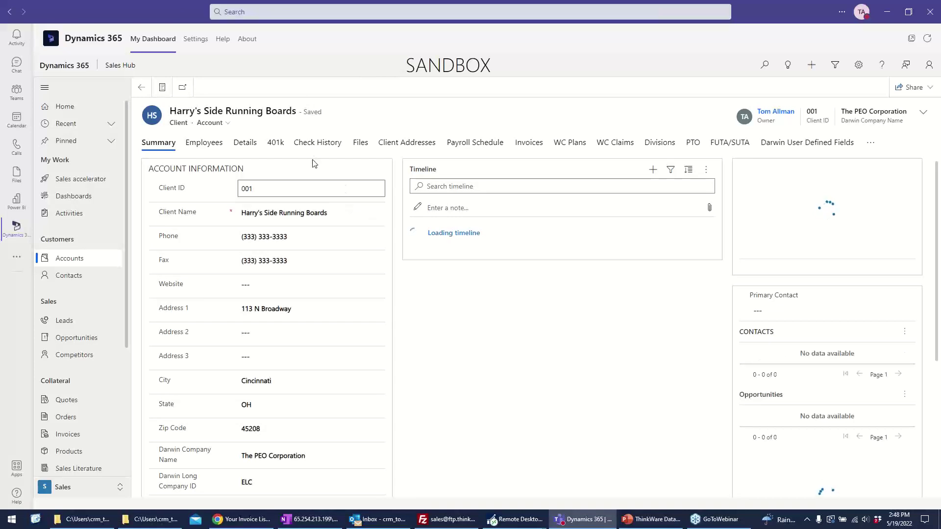
left_click(306, 145)
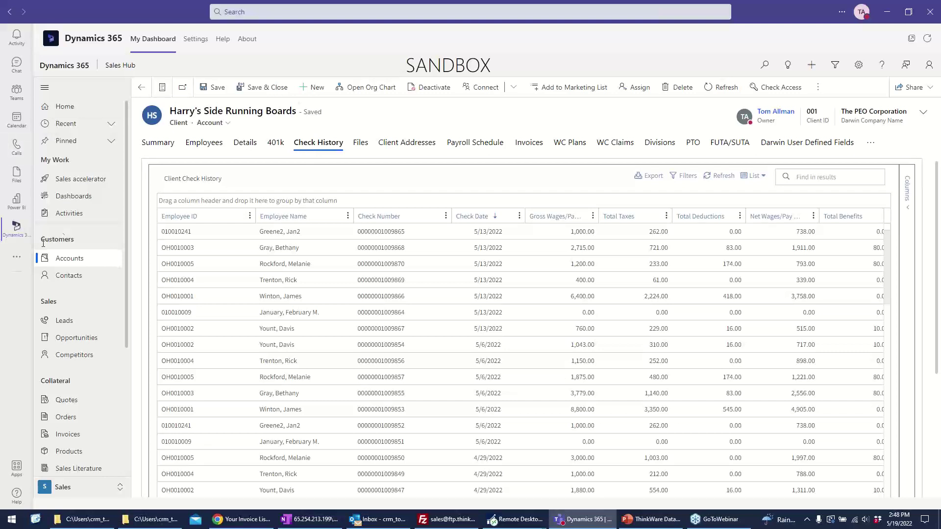
View the Power BI home page within Teams and open the Power Automate app there
left_click(18, 210)
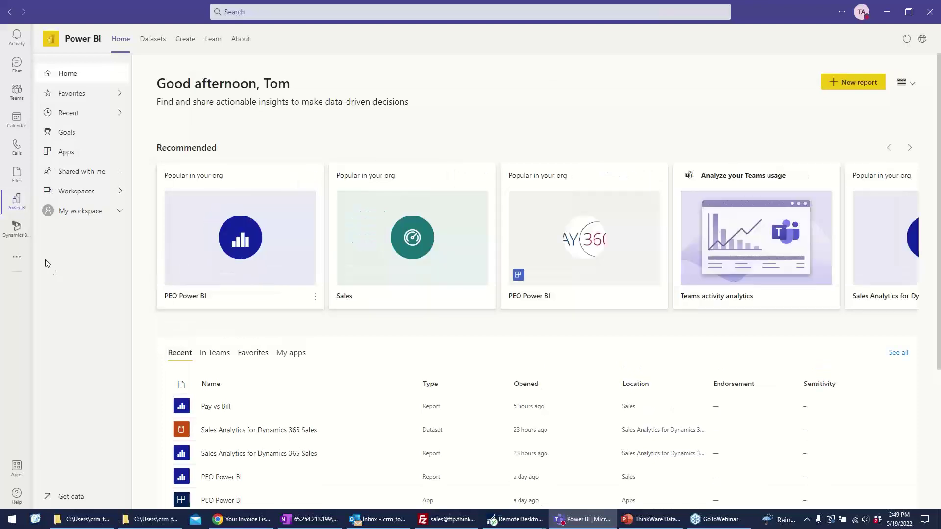
left_click(17, 256)
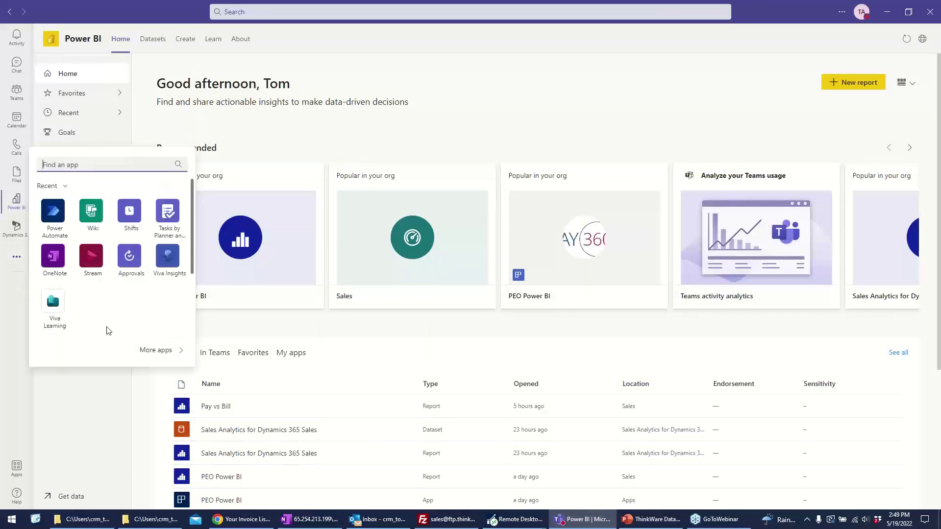
left_click(53, 212)
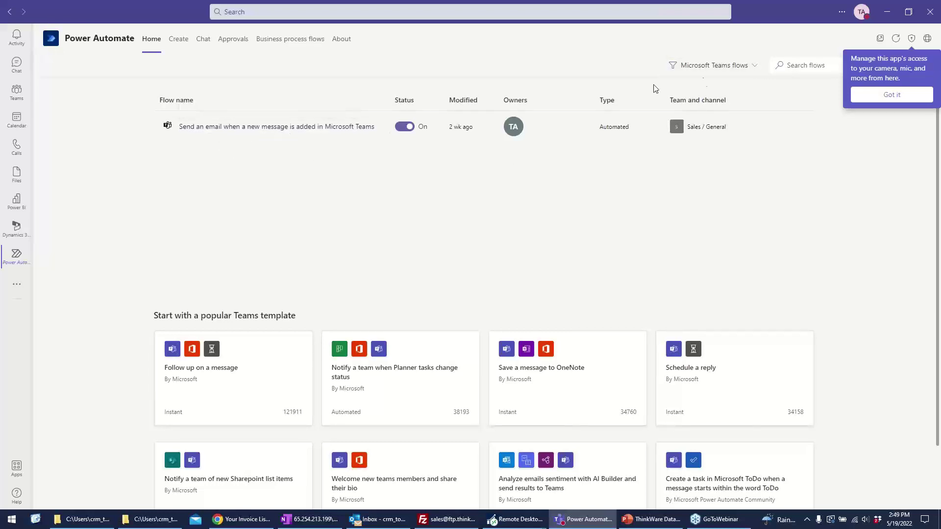
Filter the Power Automate list in Teams to All flows and show more flows
left_click(752, 66)
left_click(713, 108)
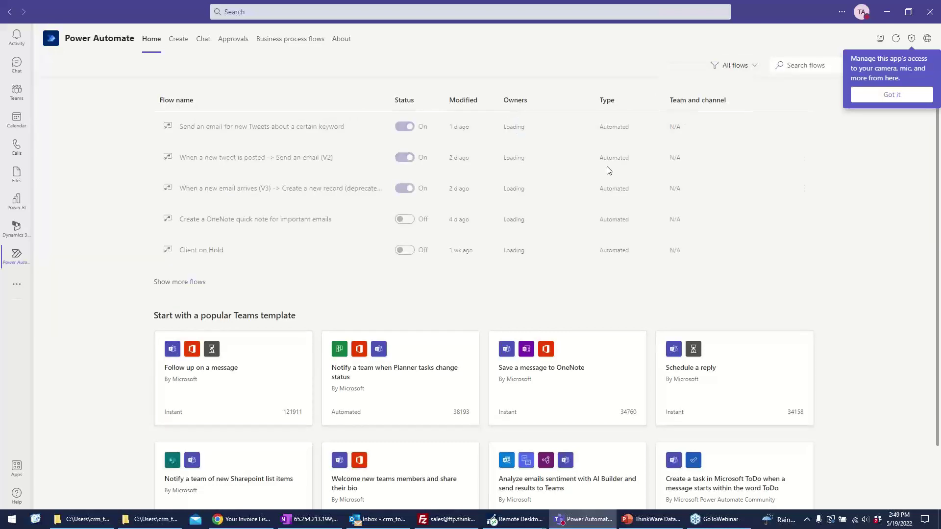
scroll(472, 241, "down", 3)
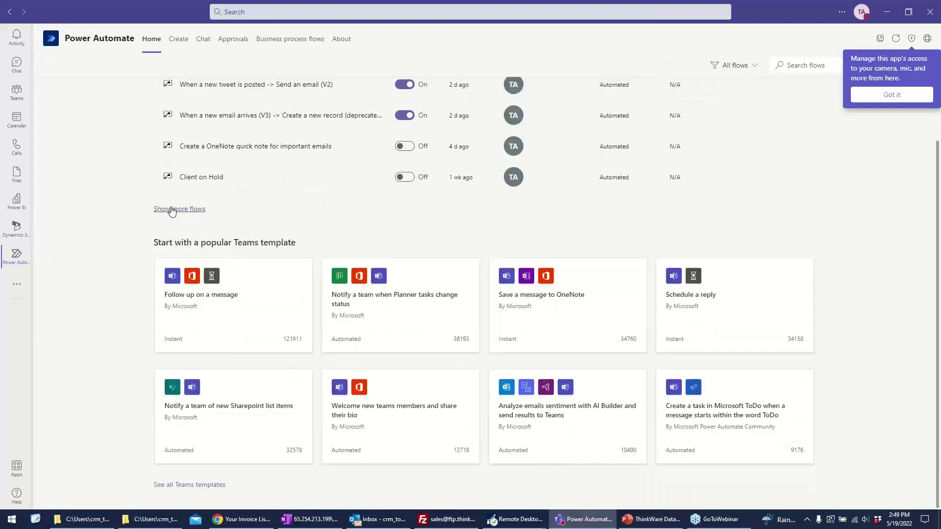
left_click(169, 209)
scroll(433, 255, "up", 5)
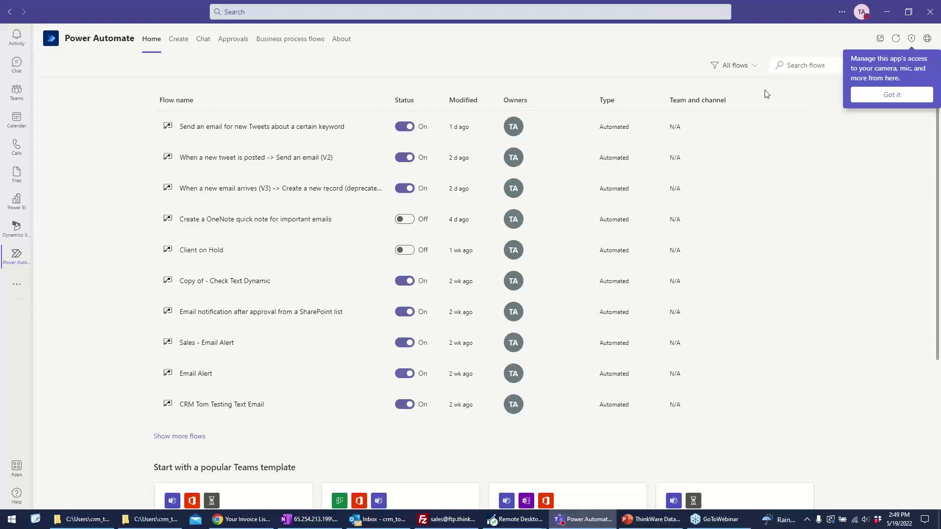
Switch to Chrome, search the web for power automate in a new browser tab and sign in on the Power Automate site
left_click(886, 11)
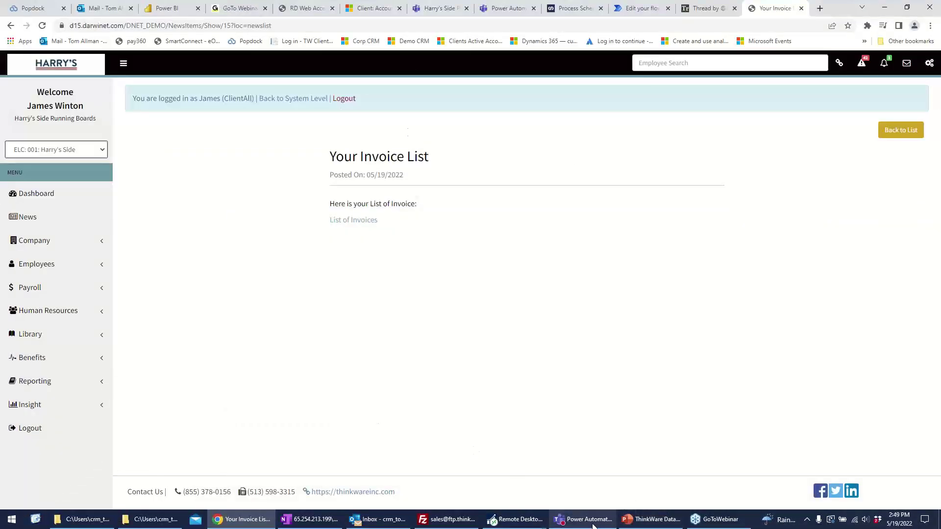
left_click(505, 8)
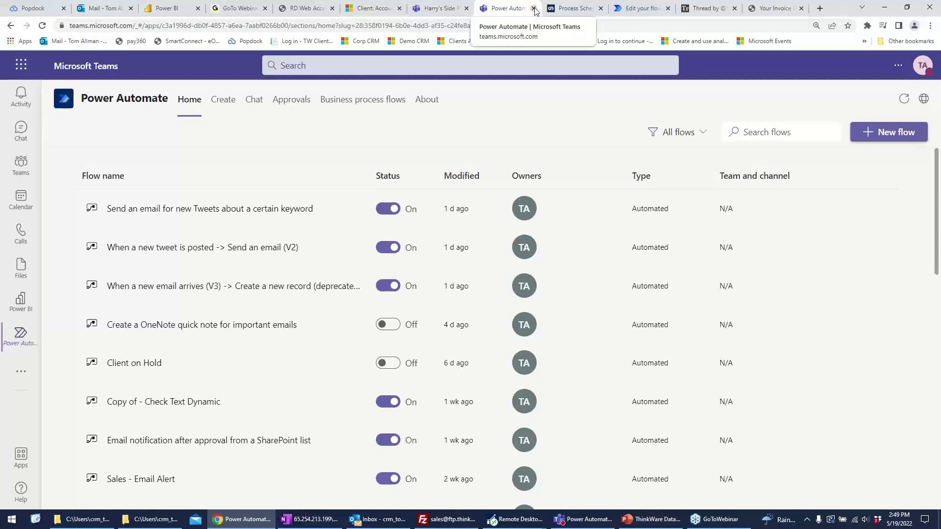
left_click(818, 10)
type("power ")
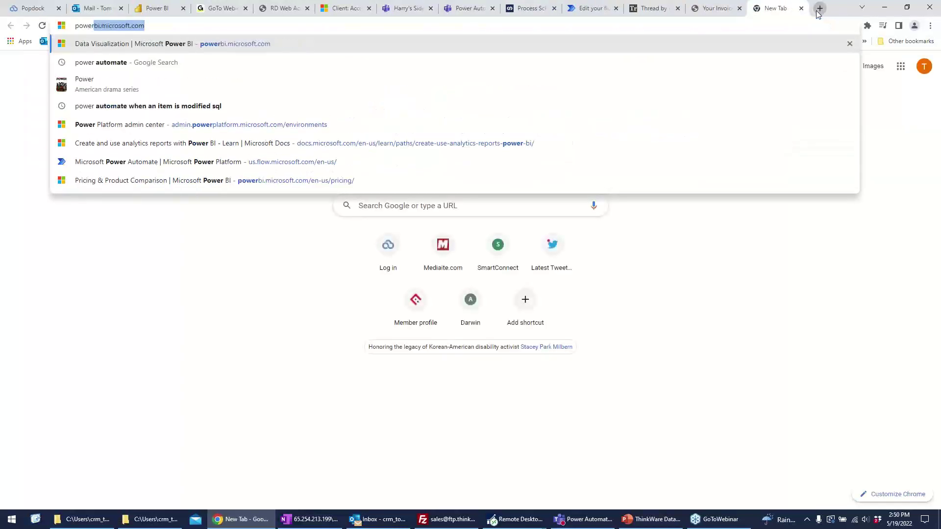
type("a")
key("Return")
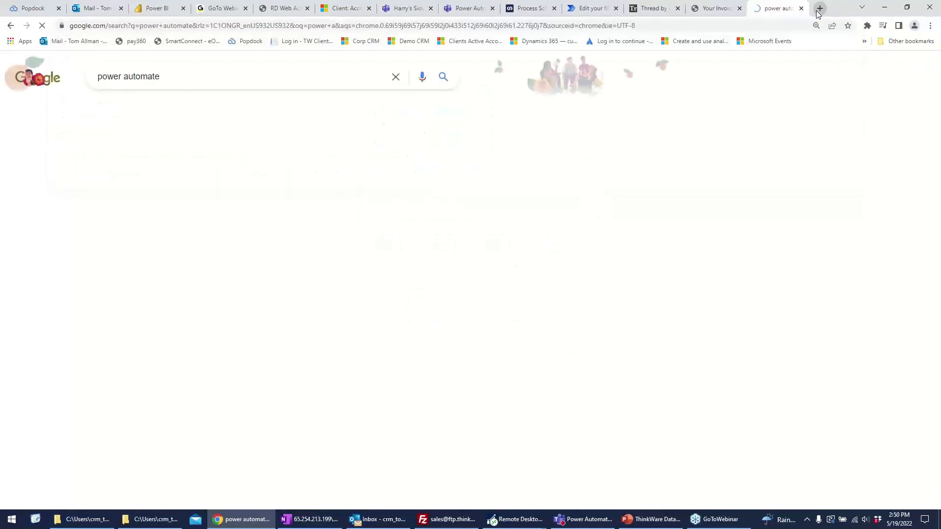
left_click(203, 400)
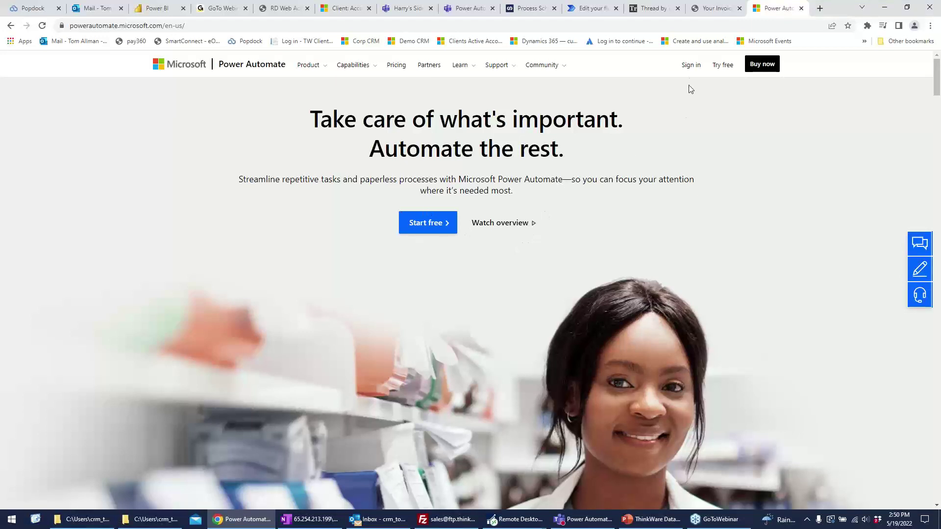
left_click(690, 65)
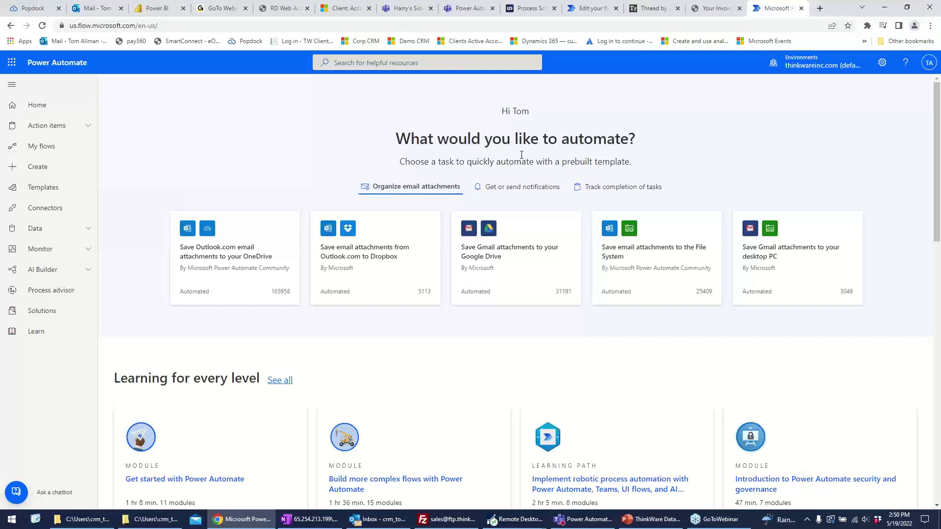
Review the cloud flows in Power Automate and browse the available connectors
left_click(40, 146)
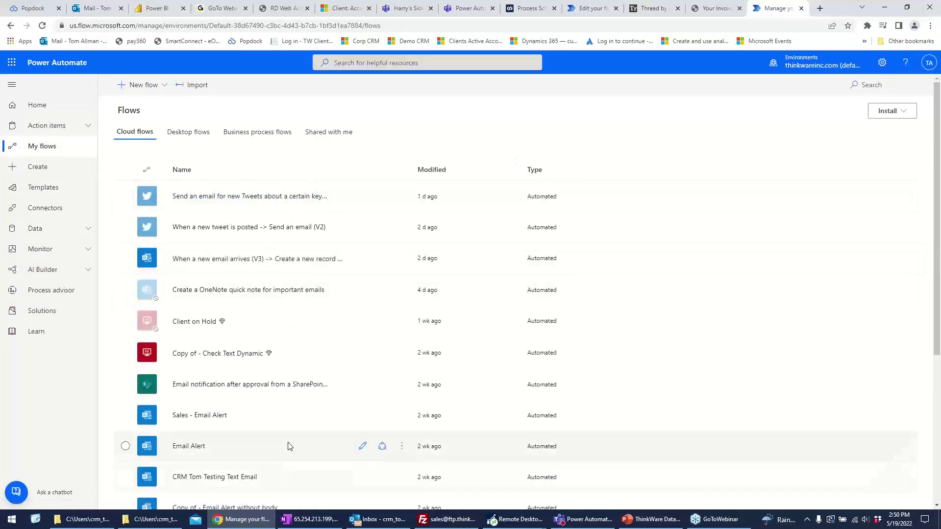
left_click(47, 212)
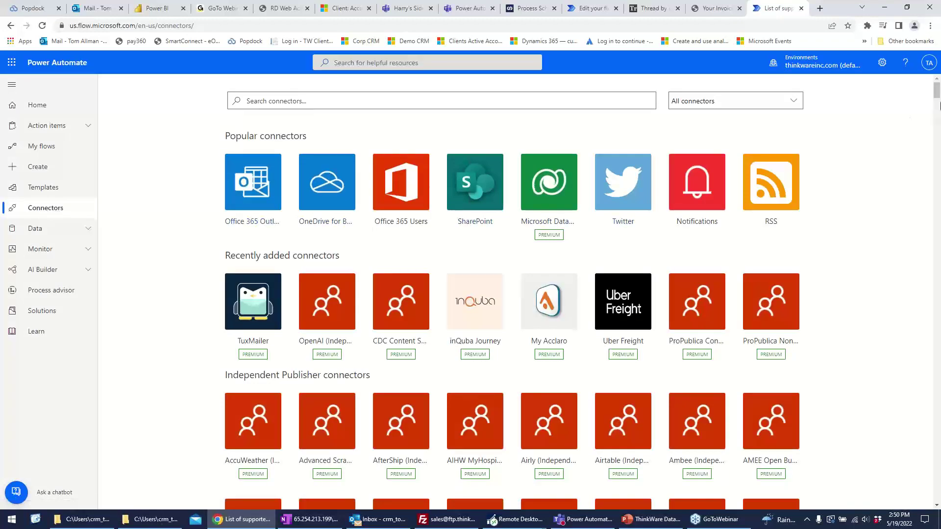
left_click_drag(938, 101, 857, 113)
Open the flow "Copy of - Check Text Dynamic" for editing and expand its "When an item is created (V2)" trigger
left_click(52, 147)
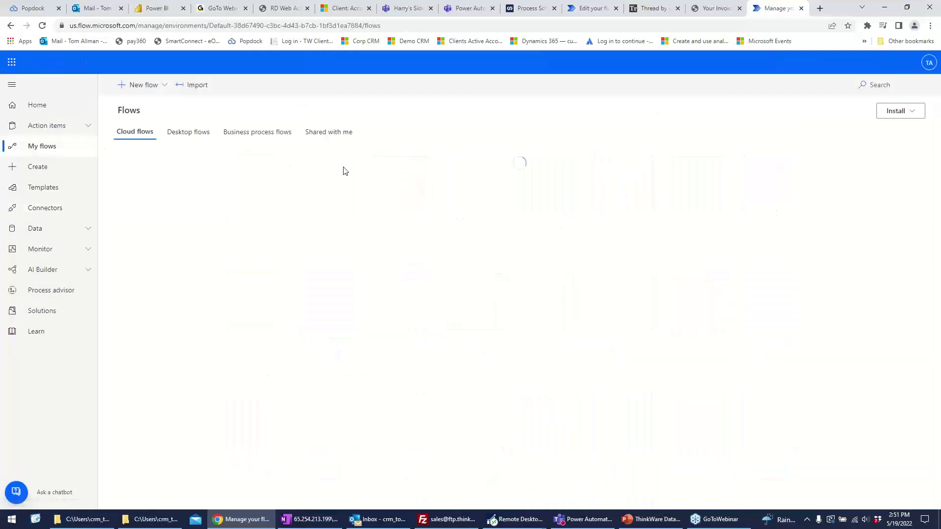
left_click(237, 354)
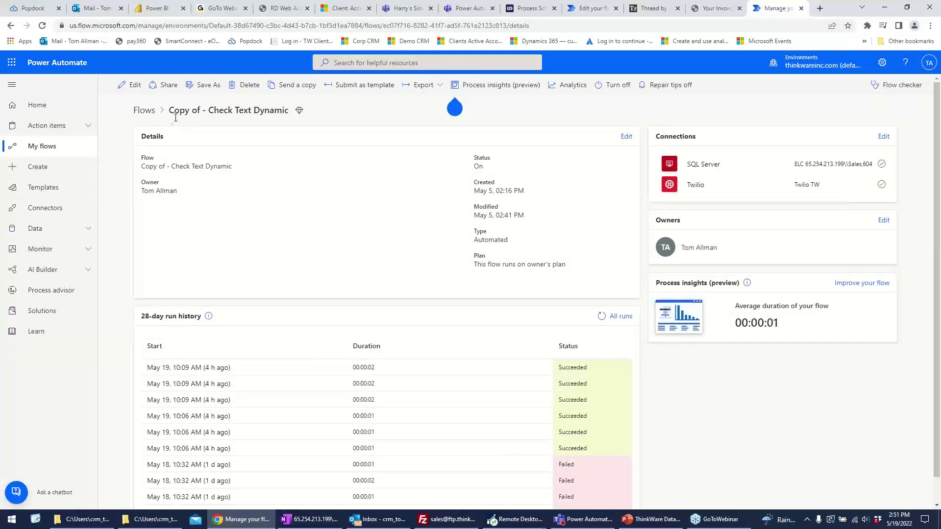
left_click(135, 86)
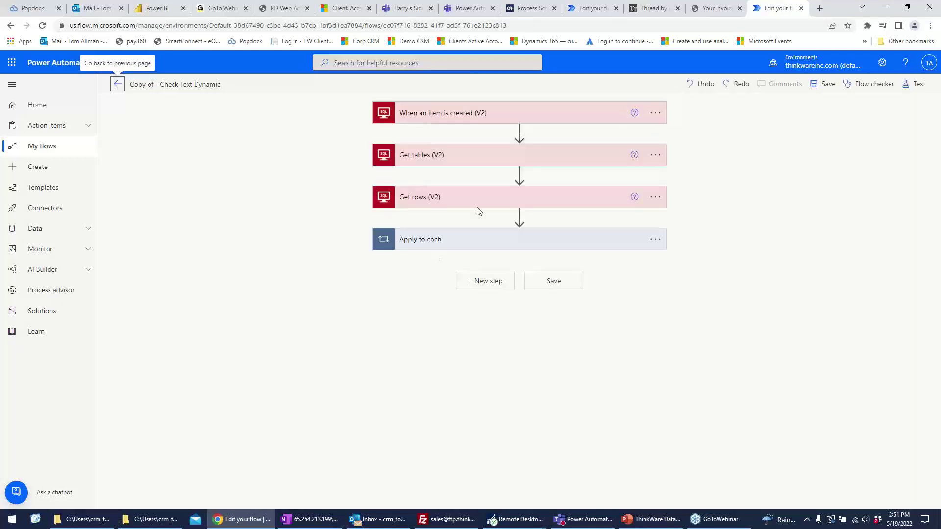
left_click(473, 118)
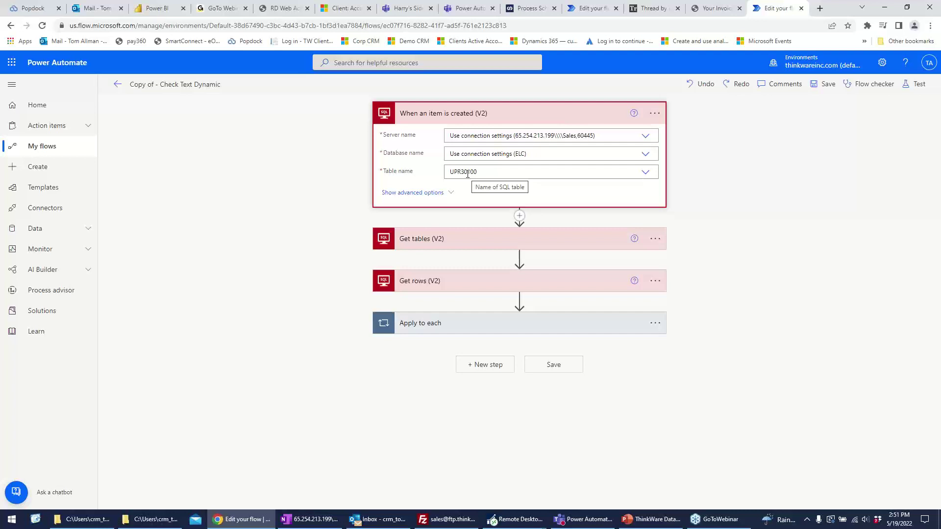
Expand the Get tables, Get rows and Apply to each steps and review the Send Text Message (SMS) text and its dynamic content
left_click(452, 243)
left_click(455, 331)
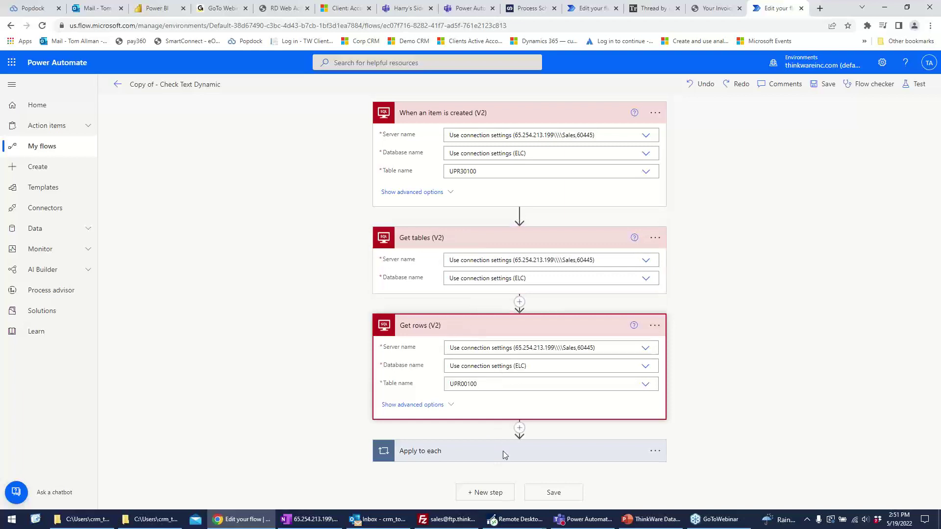
left_click(502, 451)
left_click(460, 398)
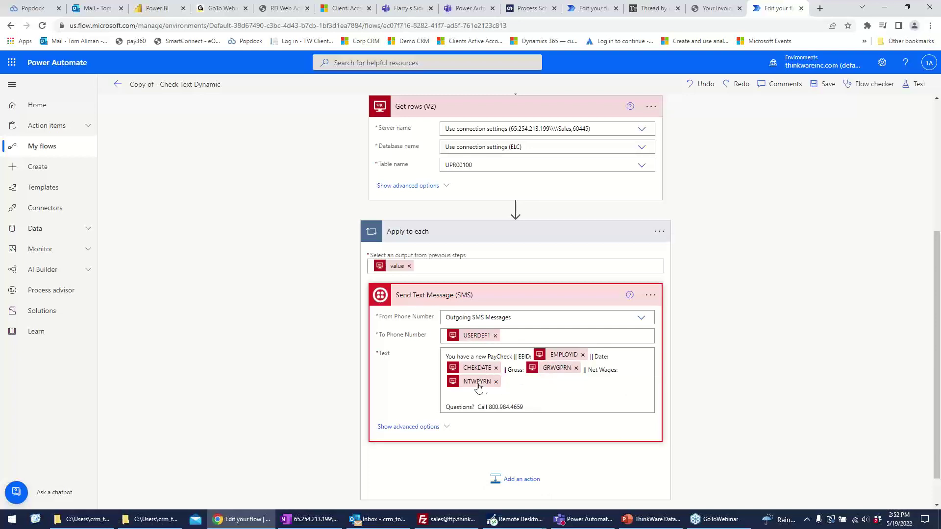
left_click(647, 393)
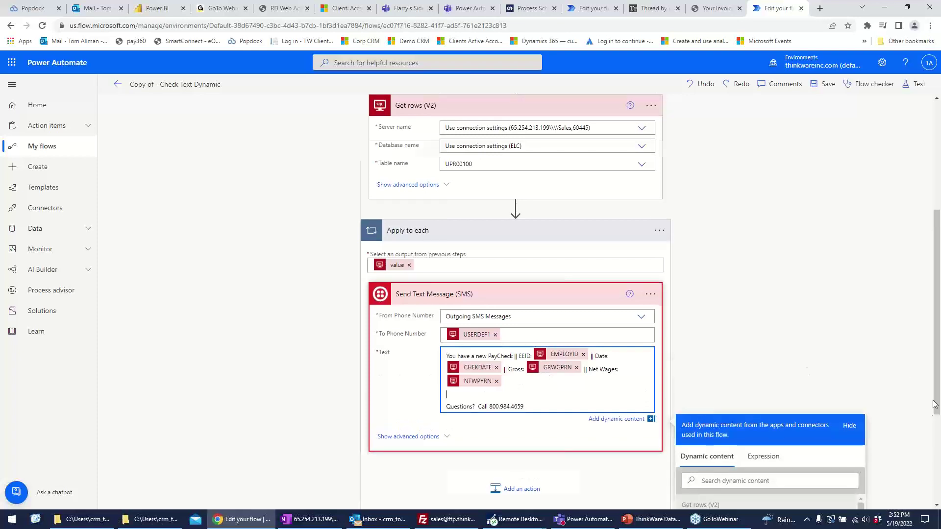
scroll(934, 404, "down", 3)
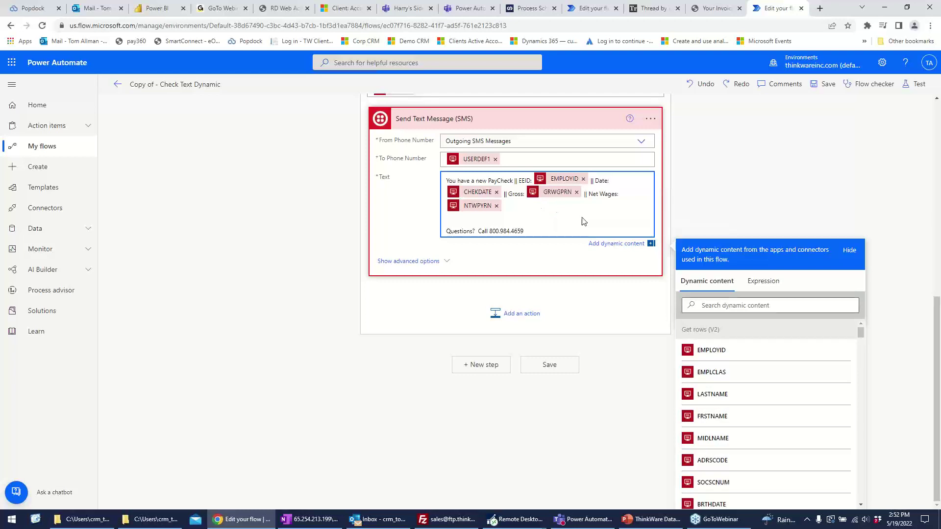
scroll(790, 302, "up", 3)
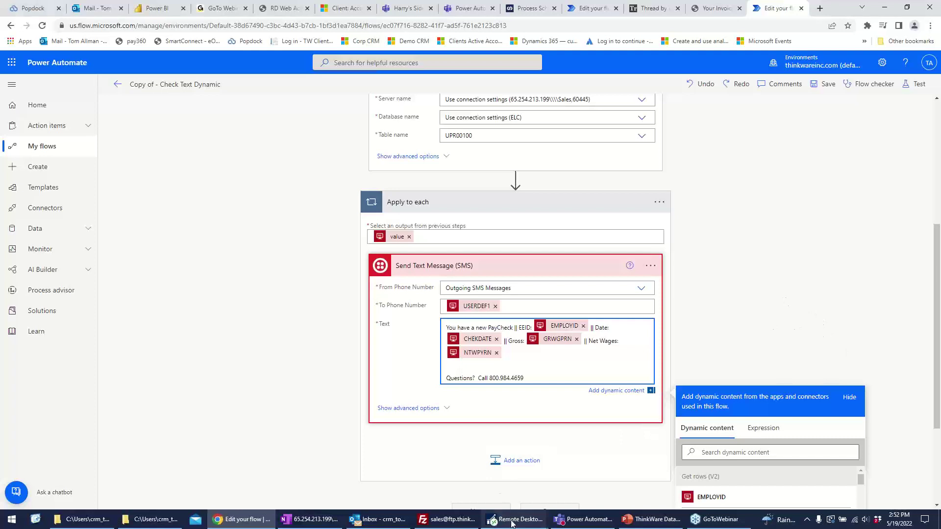
Switch to Darwin on the remote desktop, look up an employee record by its employee ID and check the Text Check Num field
mouse_move(512, 522)
left_click(357, 483)
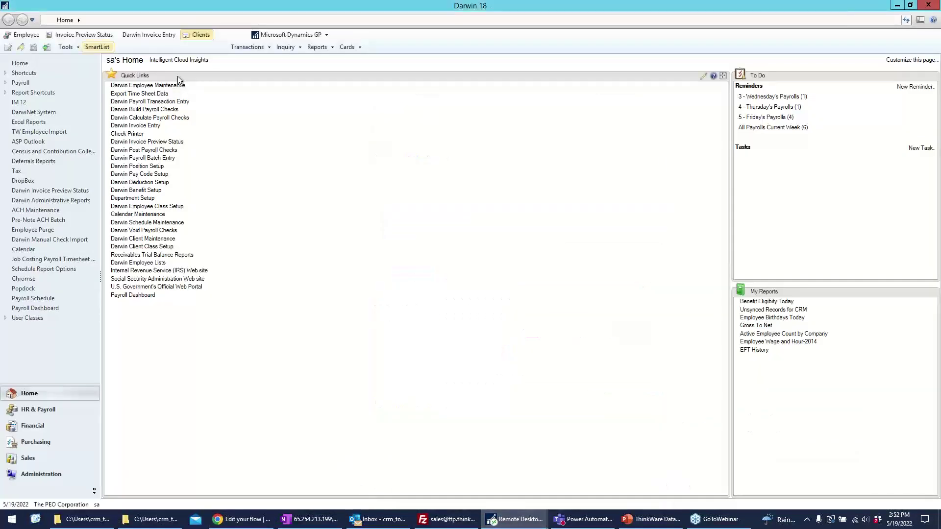
left_click(25, 34)
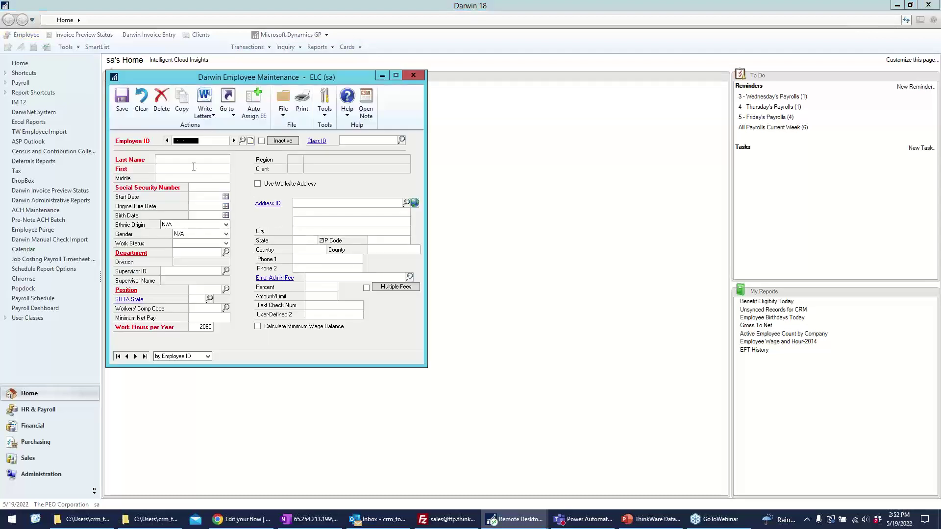
type("OH-001-0001")
key("Tab")
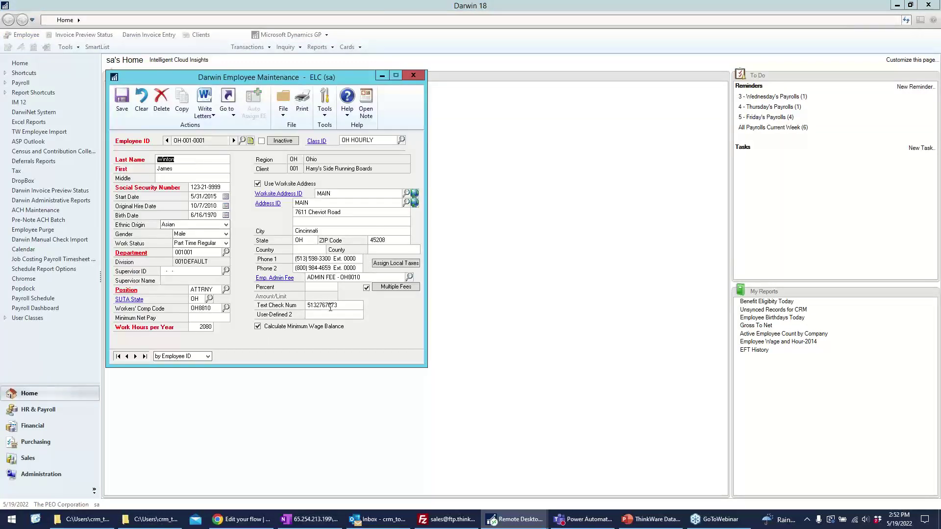
double_click(330, 307)
left_click(348, 307)
left_click(413, 74)
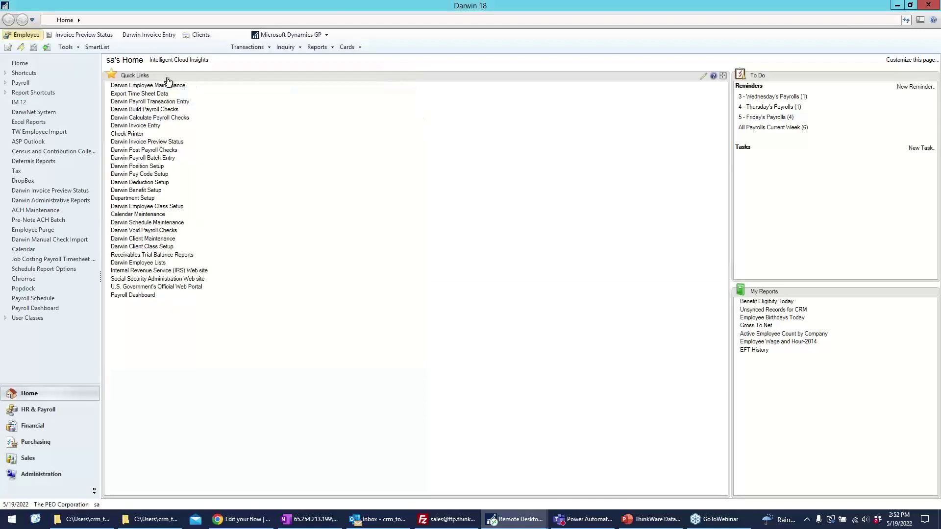
Load payroll build 007 in Darwin Build Payroll Checks with the available scheduler entry and check its batch selection
left_click(157, 109)
type("007")
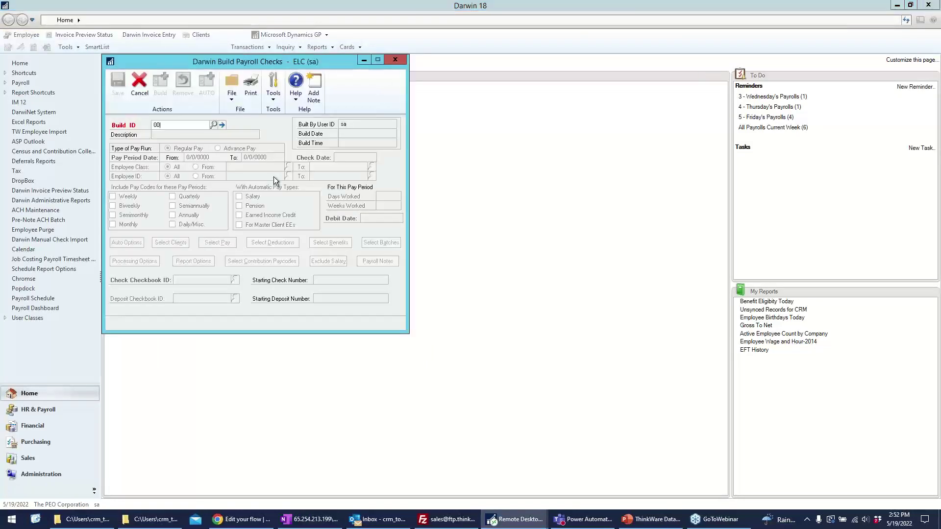
key("Tab")
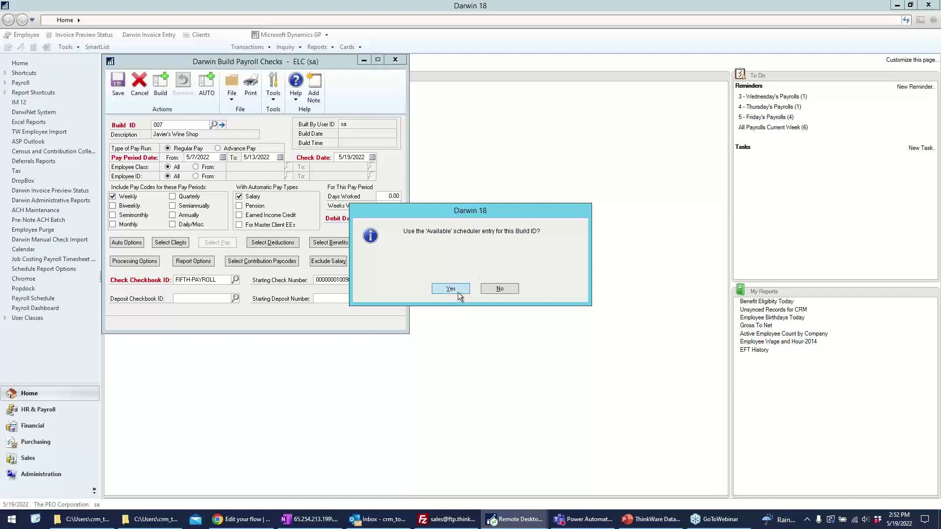
left_click(457, 290)
left_click(386, 242)
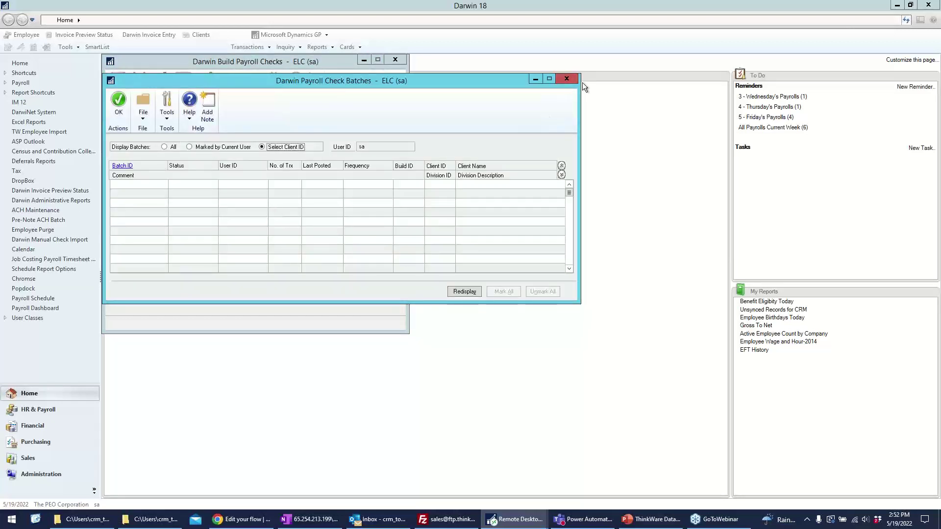
left_click(567, 80)
Set the payroll build's check date to 5/20/2022 and run the AUTO build
left_click(372, 158)
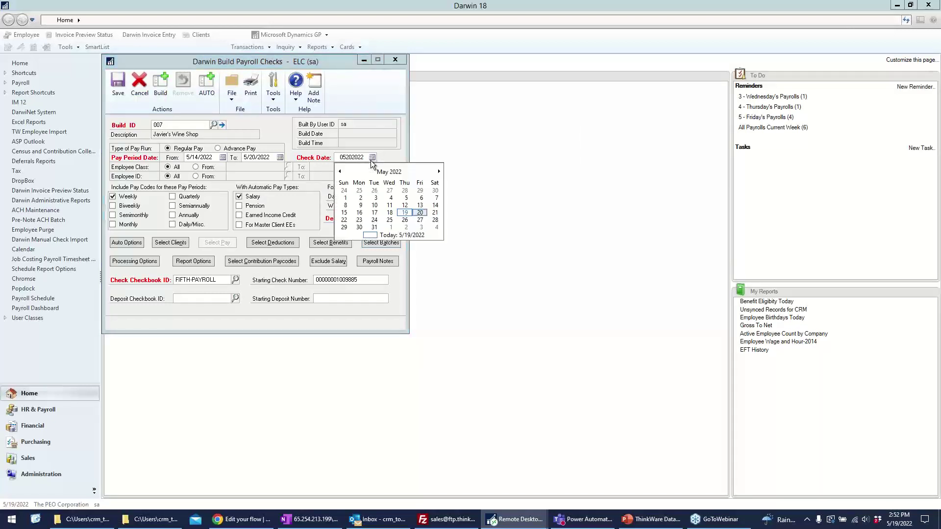
left_click(420, 215)
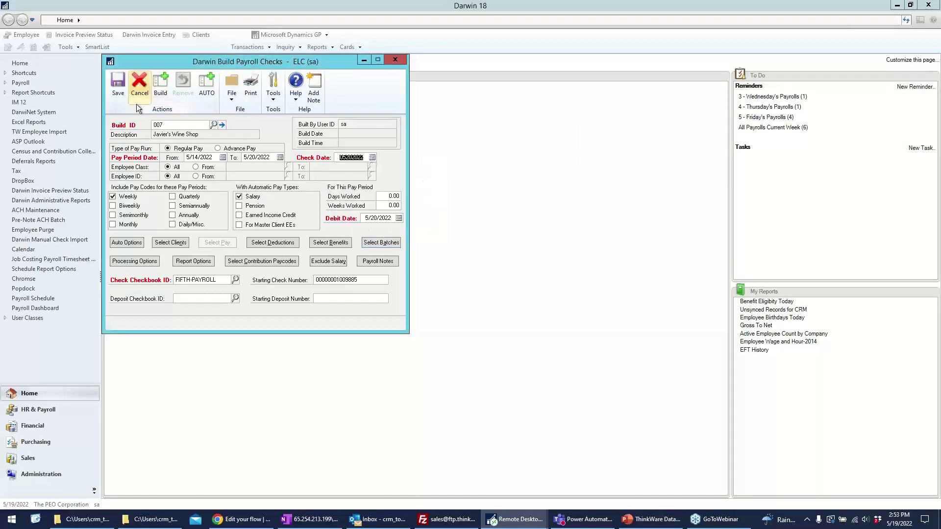
left_click(205, 89)
left_click(417, 286)
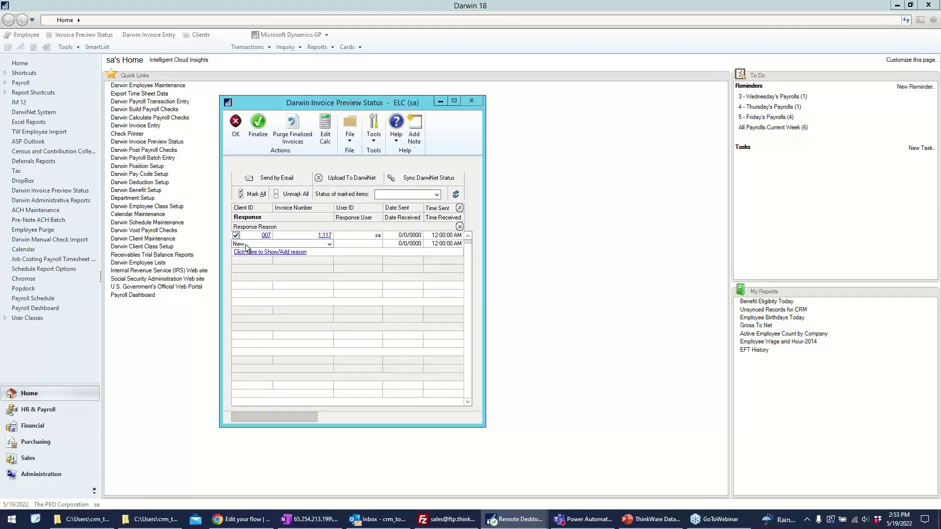
Set the invoice preview's response to Approved, finalize it and close out the resulting invoice entry
left_click(246, 248)
left_click(255, 264)
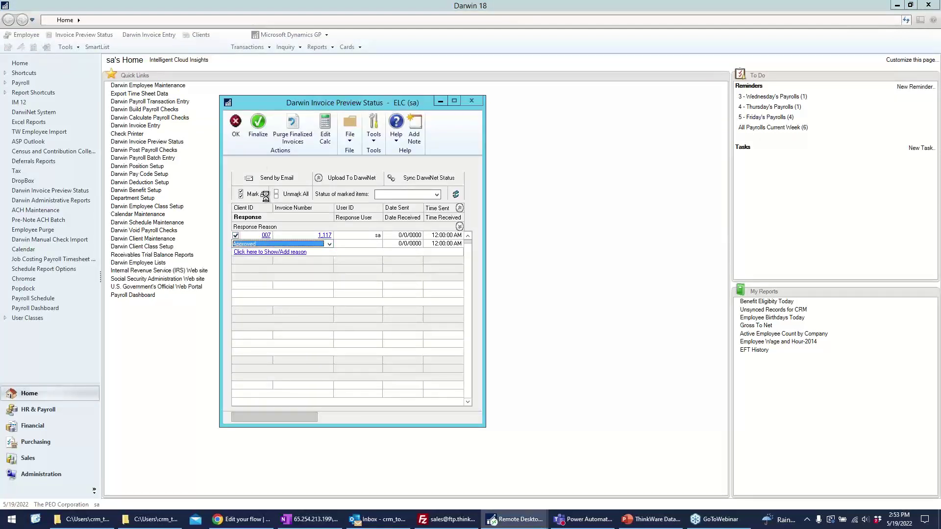
left_click(252, 129)
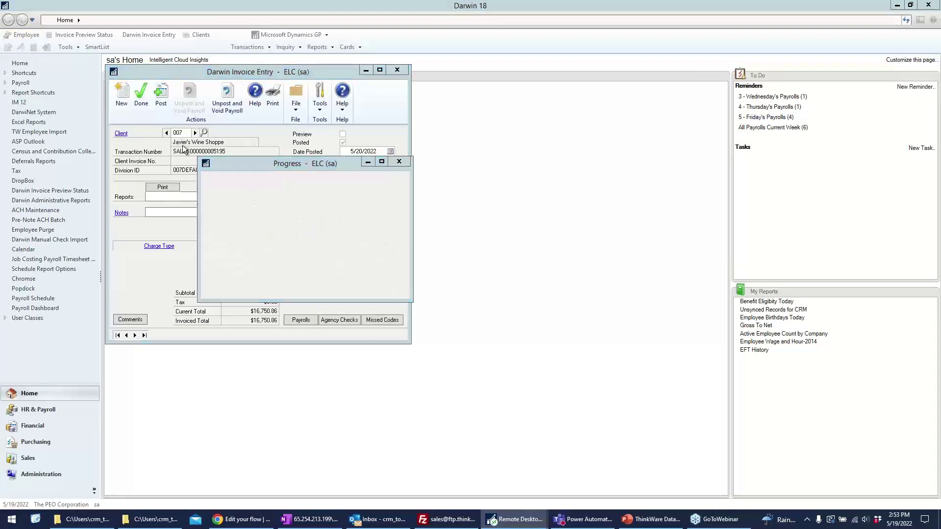
left_click(141, 97)
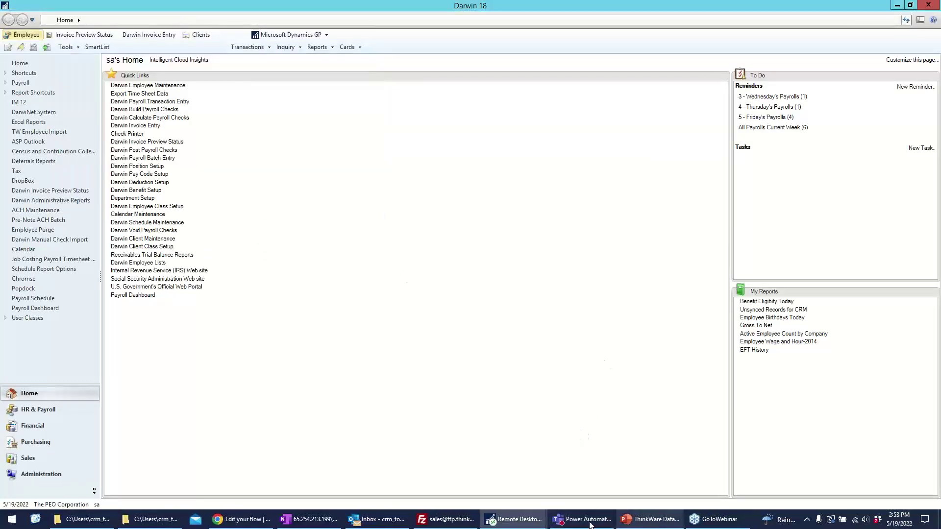
Switch back to Power Automate in Chrome and check the latest run in the run history of "Copy of - Check Text Dynamic"
left_click(241, 520)
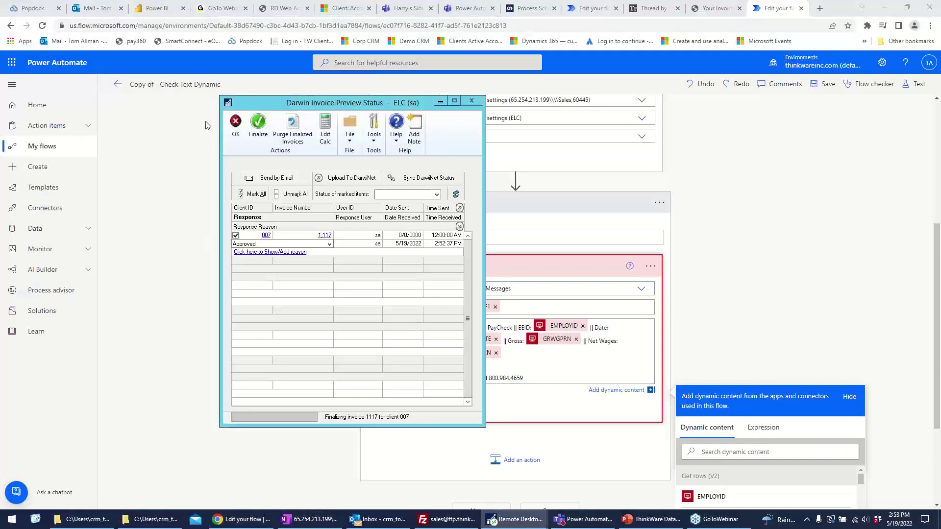
left_click(30, 154)
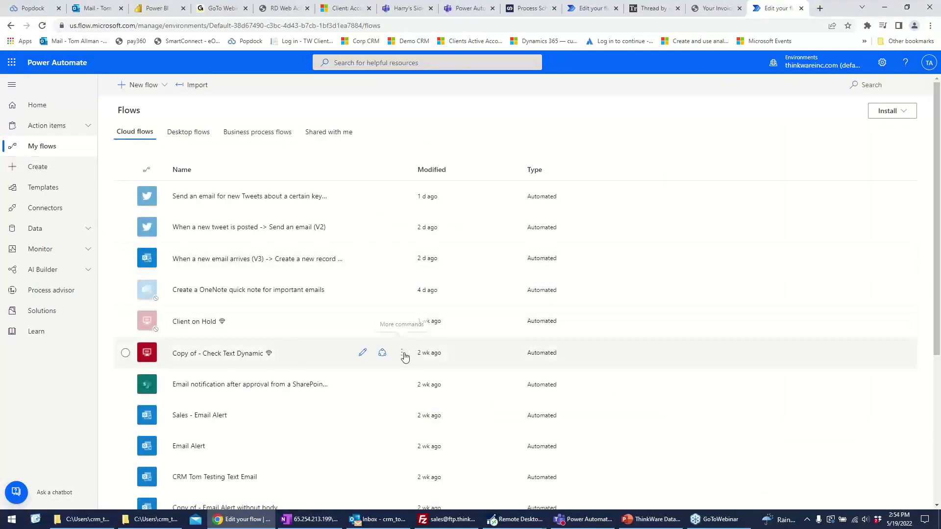
left_click(401, 352)
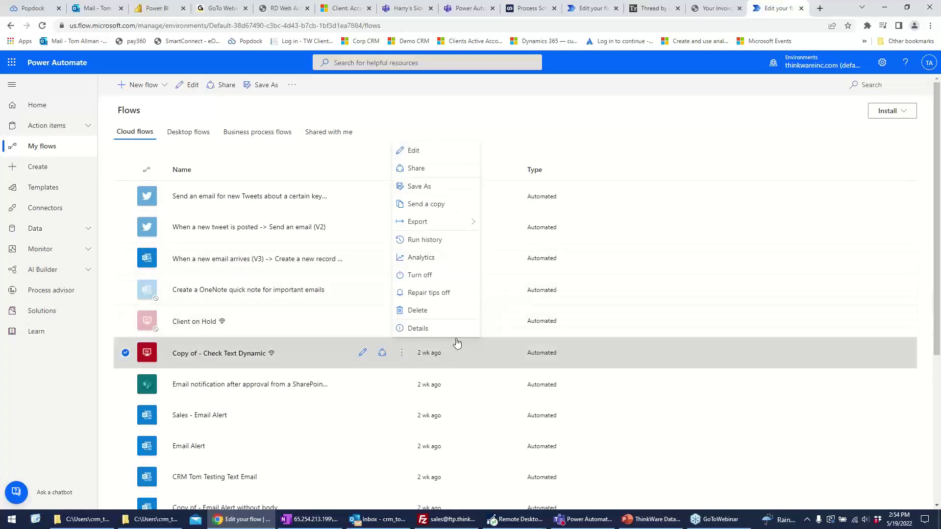
left_click(362, 353)
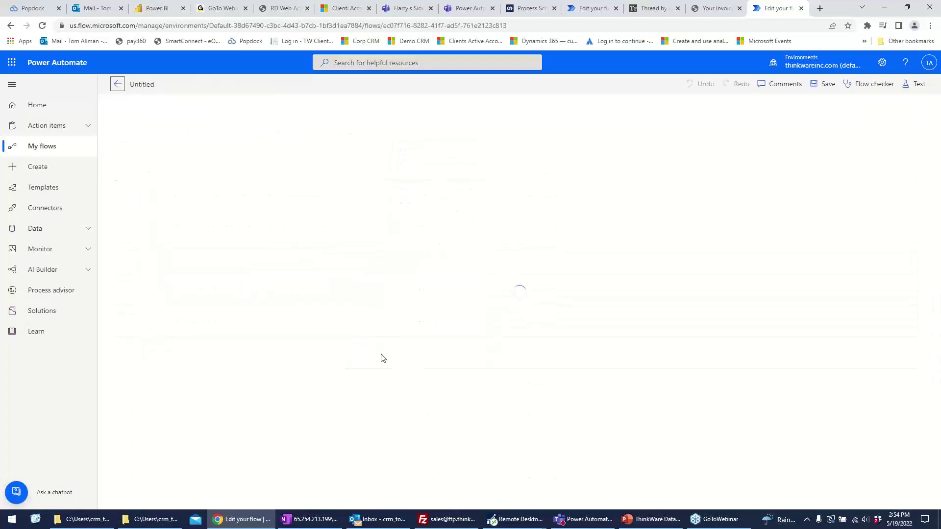
left_click(55, 148)
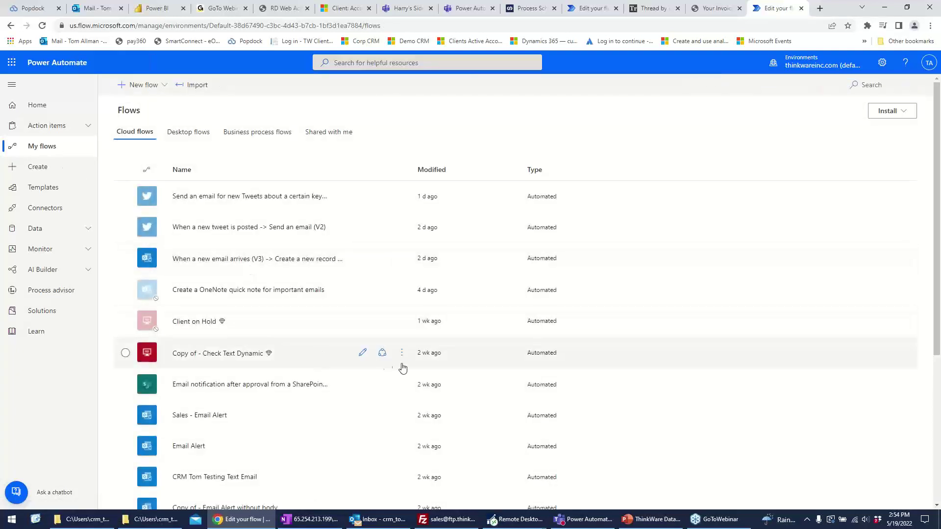
left_click(402, 353)
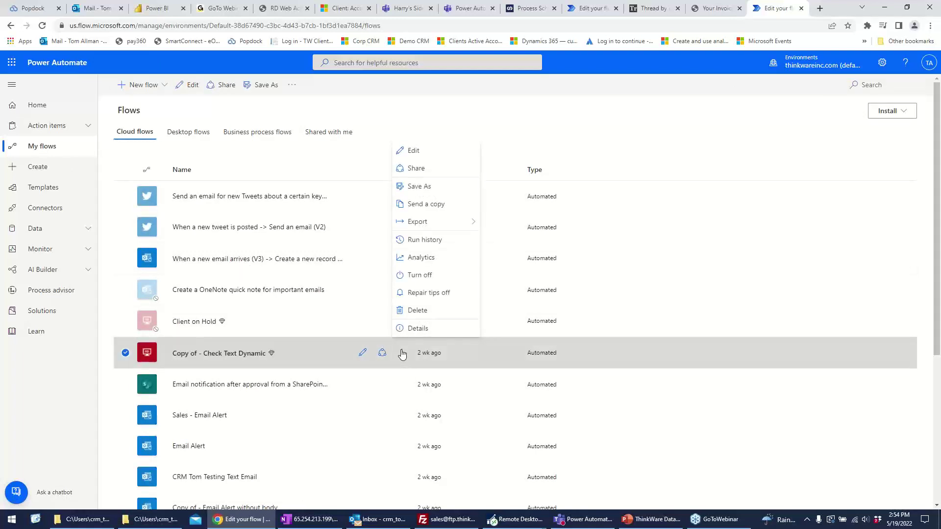
left_click(419, 239)
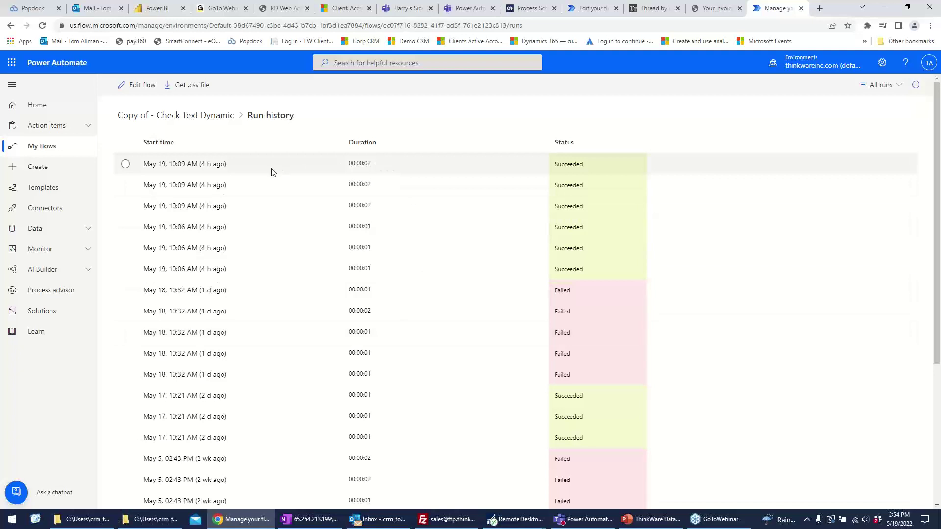
left_click(255, 170)
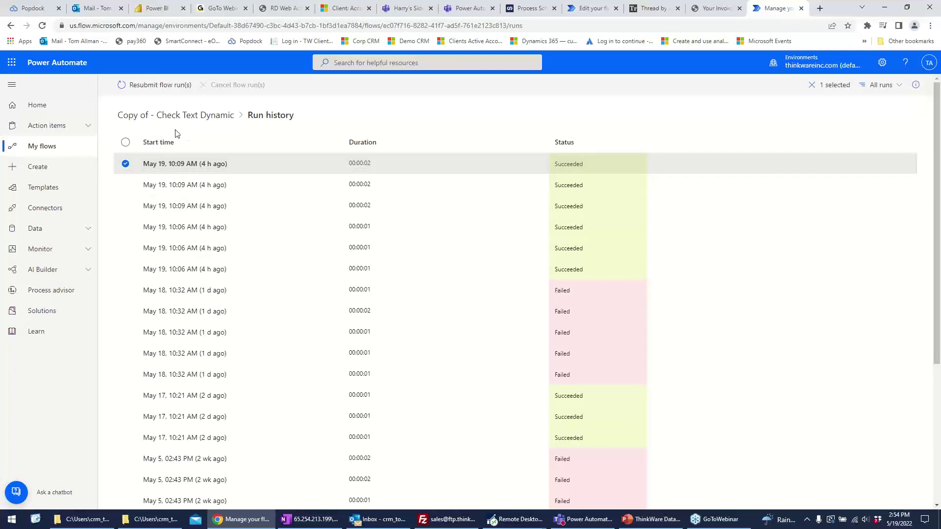
Reopen the run history of "Copy of - Check Text Dynamic" from the flow list to look for new runs
left_click(49, 147)
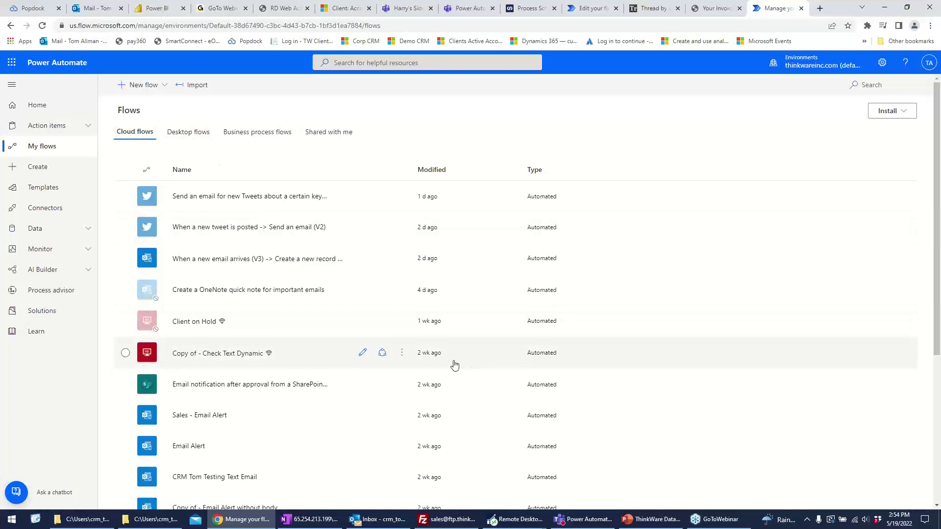
left_click(402, 353)
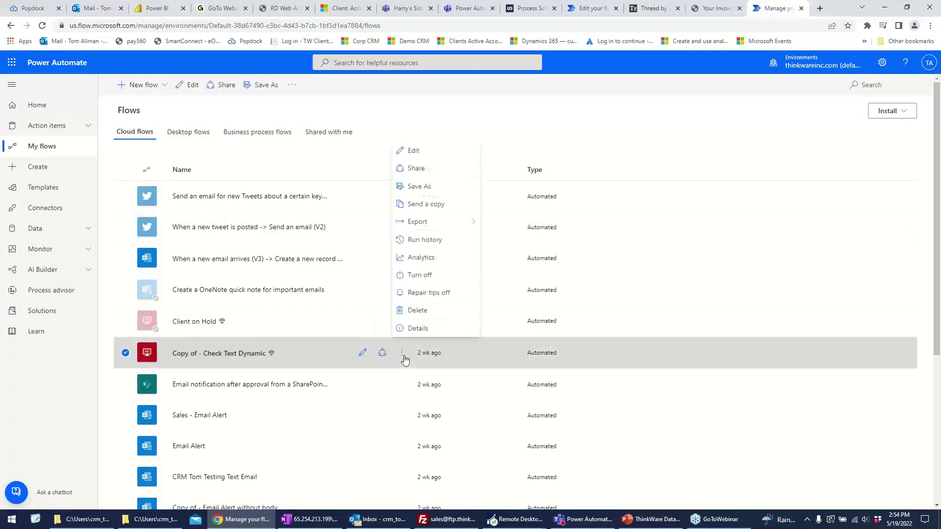
left_click(430, 240)
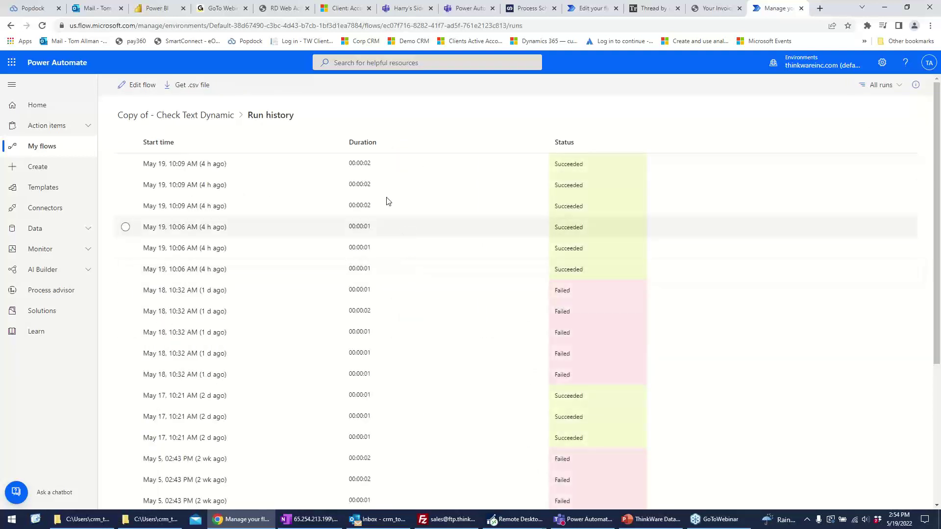
Open the flow for editing and look over its automatic test options, including recently used triggers, without running a test
left_click(142, 87)
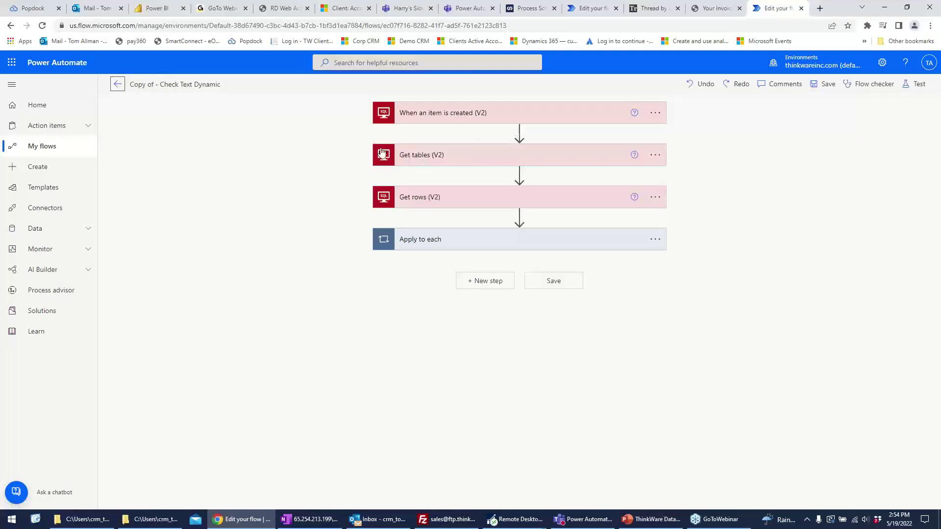
left_click(921, 89)
left_click(787, 135)
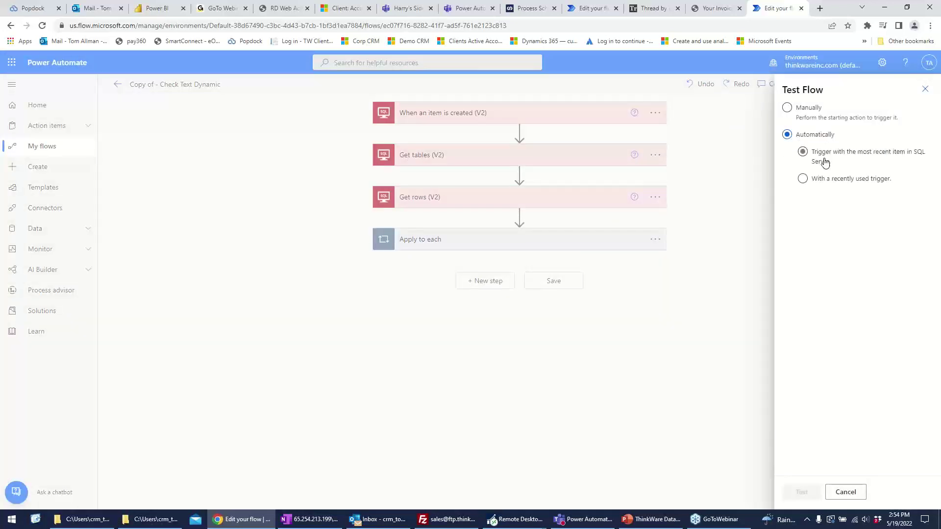
left_click(804, 156)
left_click(802, 178)
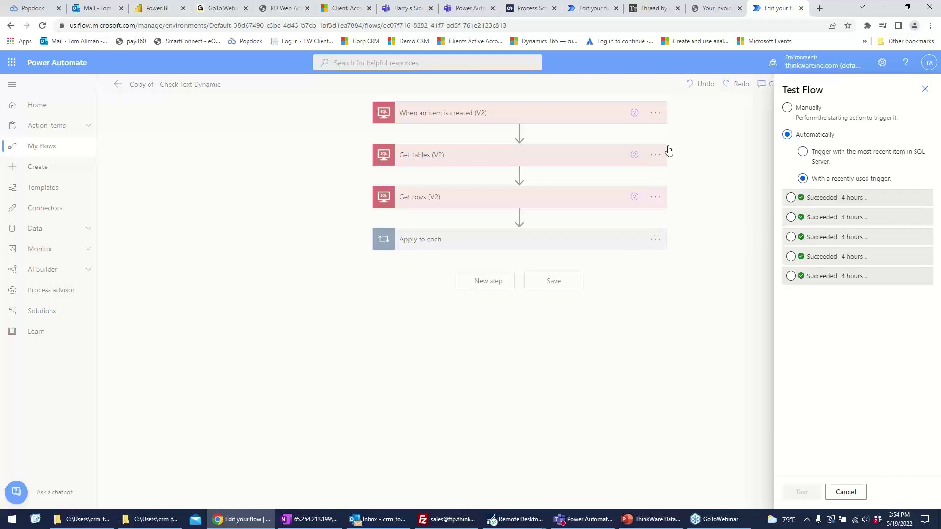
left_click(924, 89)
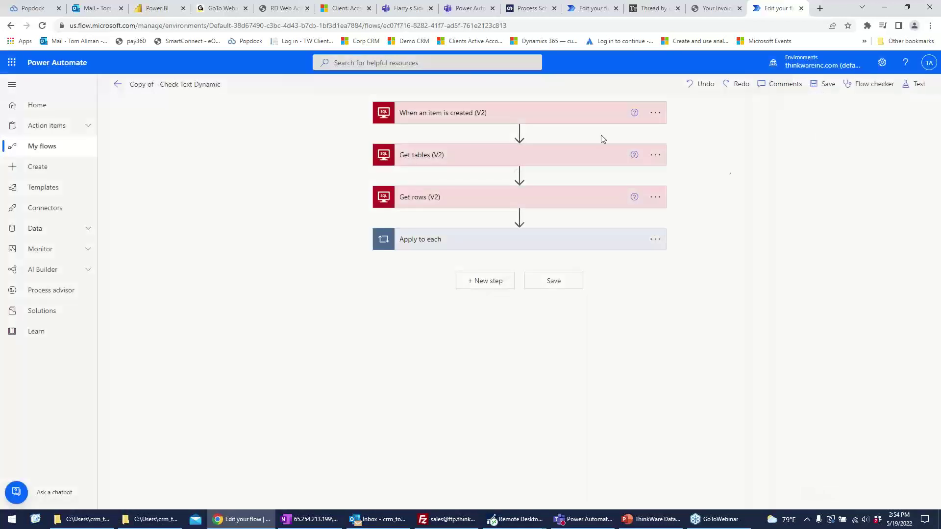
Check the 28-day run history on the flow's details page and return to the list of cloud flows
left_click(116, 87)
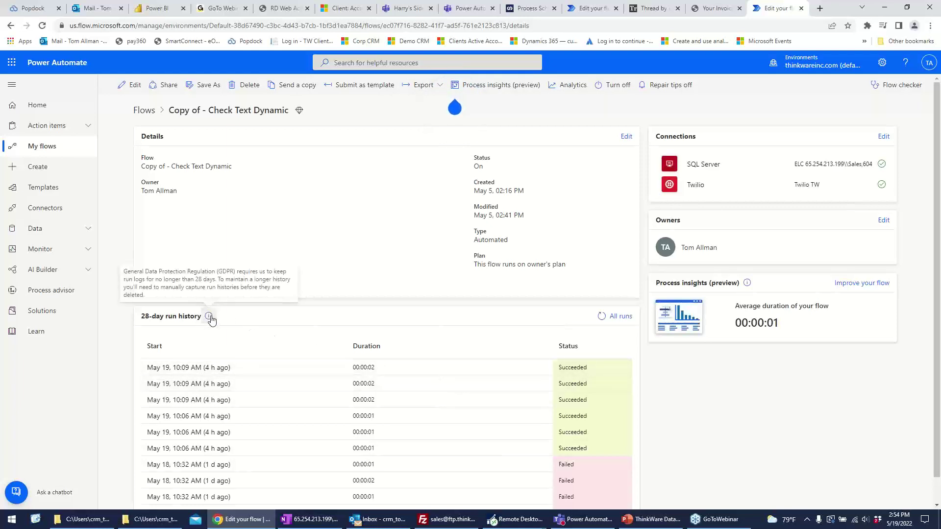
left_click(39, 154)
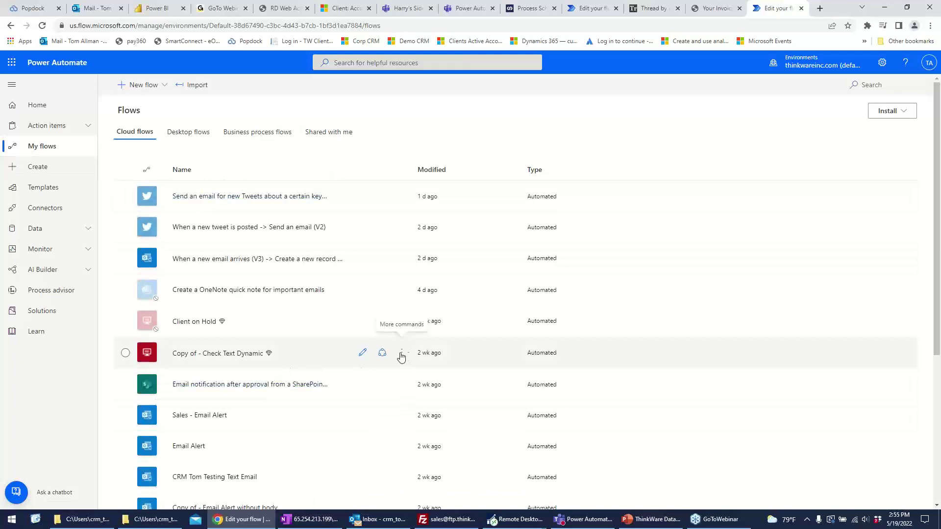
Switch to Outlook and view the JPEG screenshot of paycheck texts attached to the 1:56 PM email without a subject
left_click(402, 353)
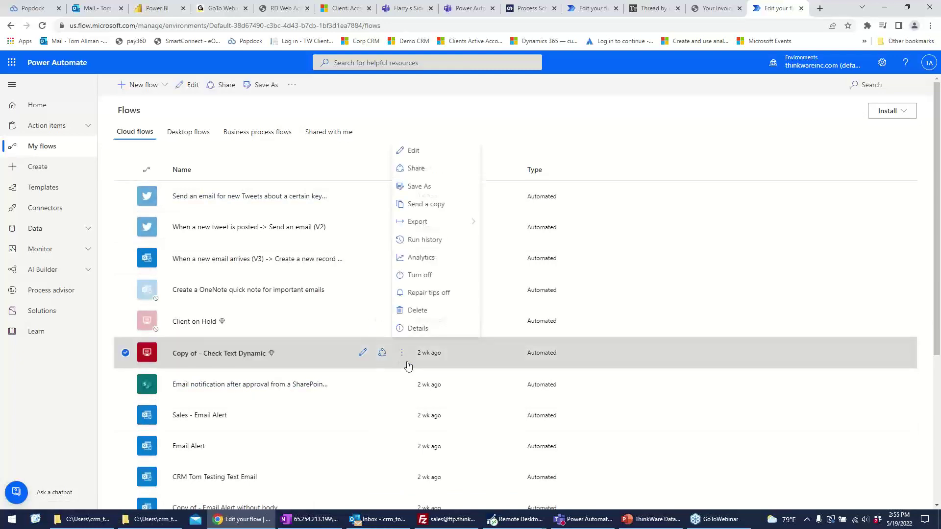
left_click(290, 352)
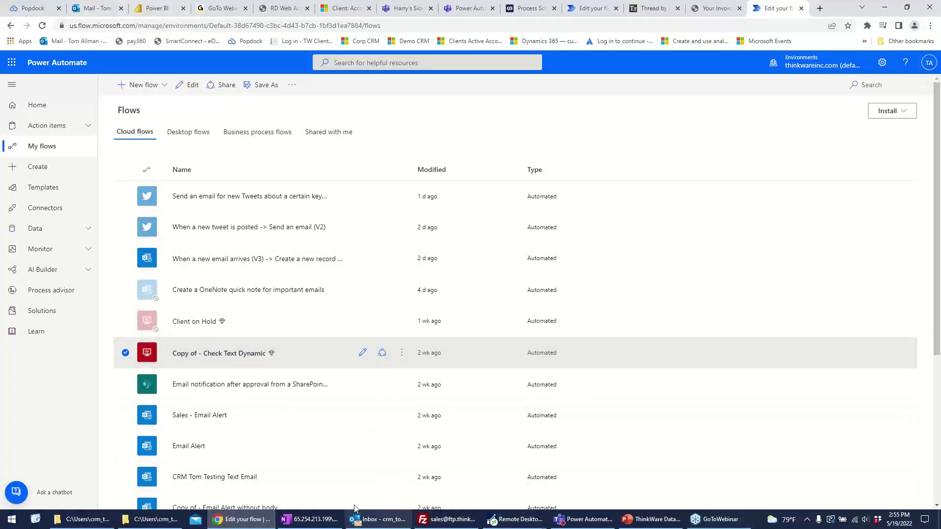
left_click(378, 521)
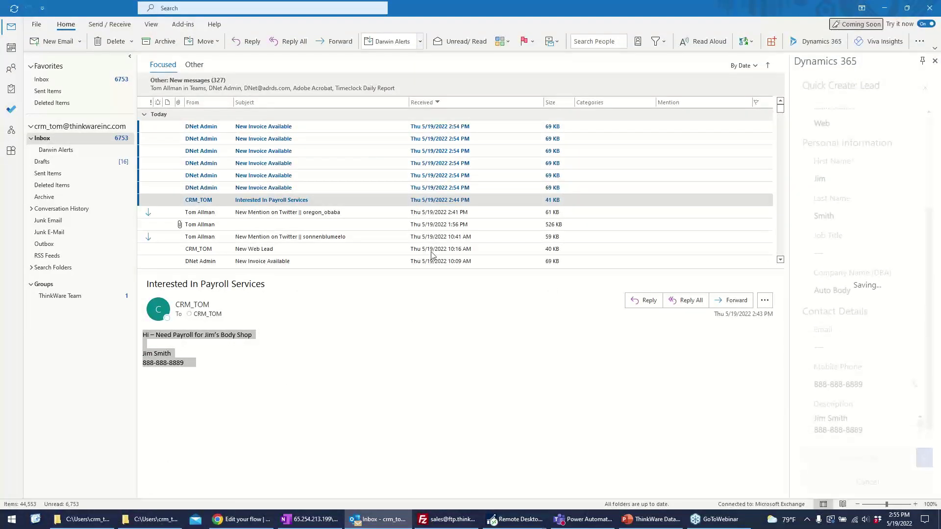
left_click(300, 224)
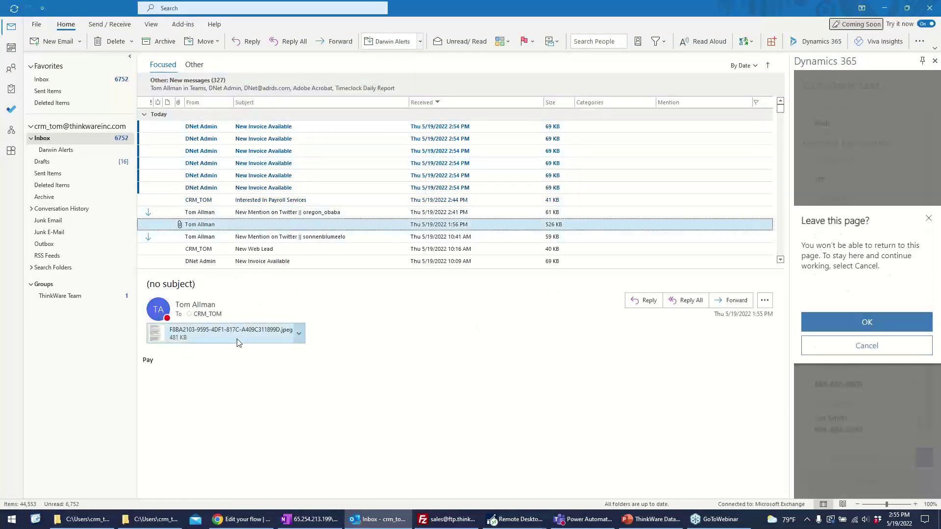
double_click(237, 333)
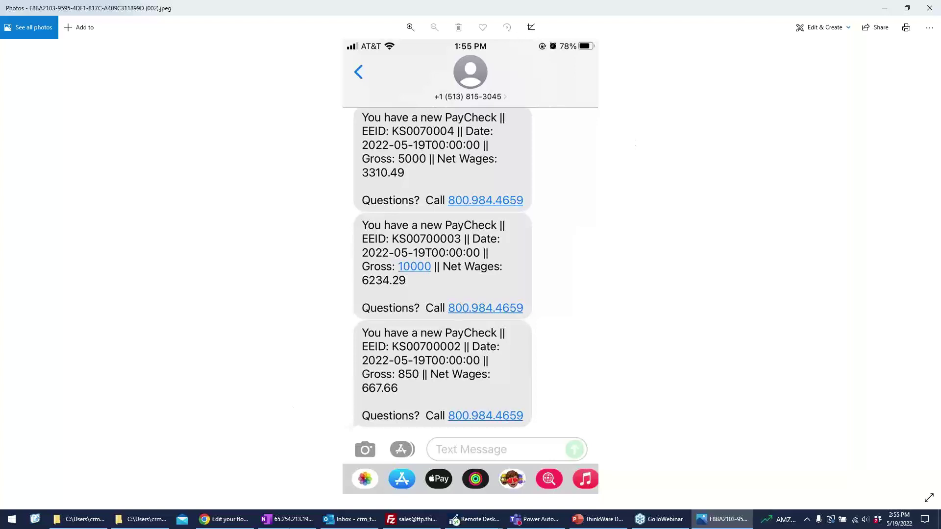
left_click(349, 519)
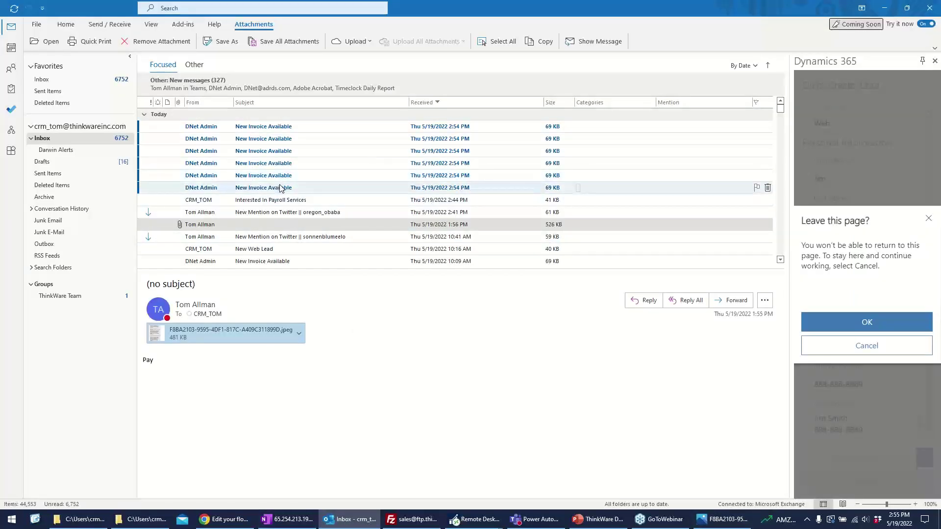
Switch back to Power Automate in Chrome and open the newest run from the run history of "Copy of - Check Text Dynamic"
left_click(225, 518)
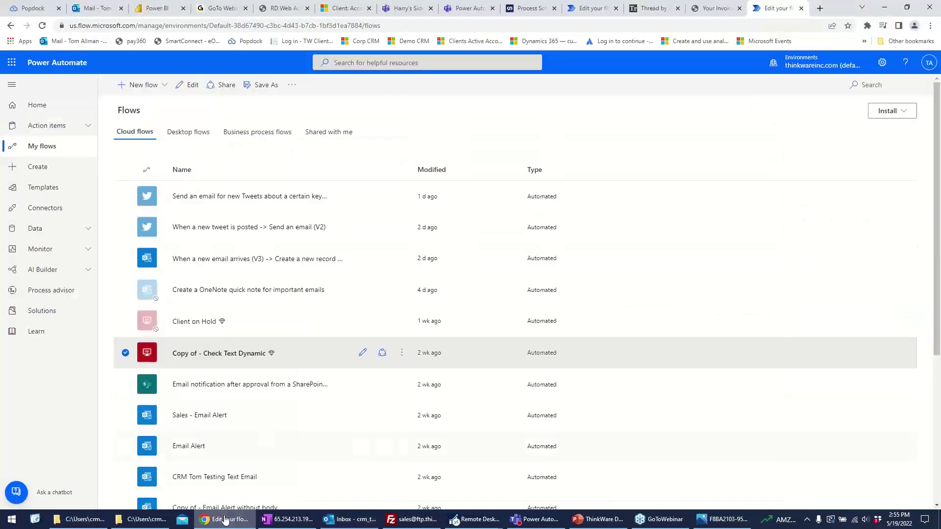
left_click(402, 353)
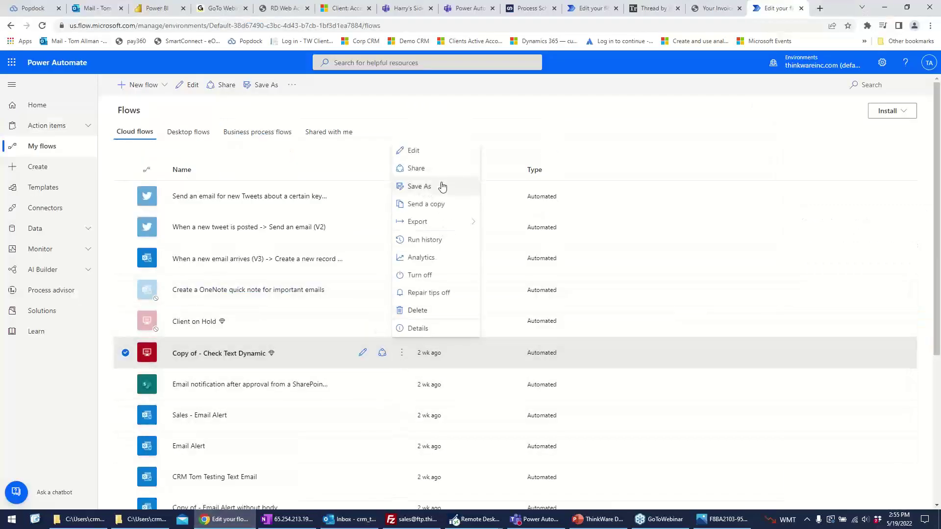
left_click(437, 240)
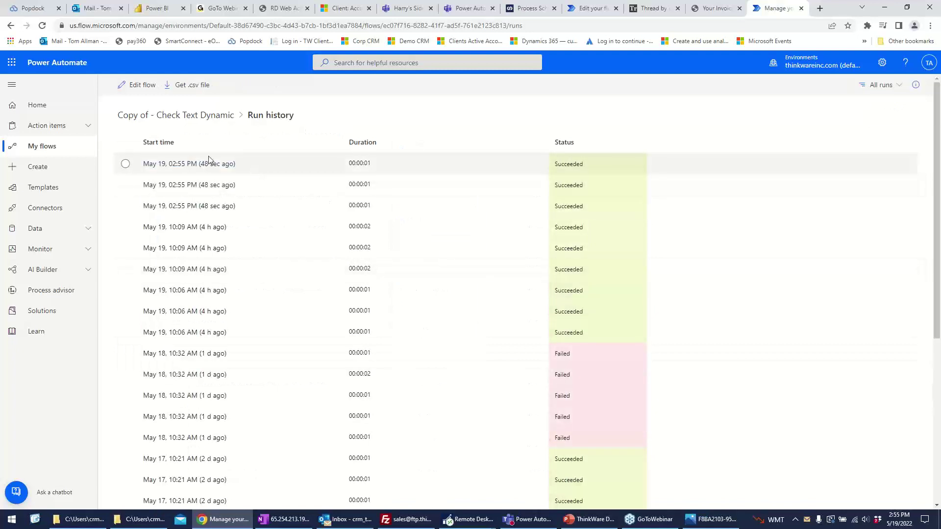
left_click(217, 166)
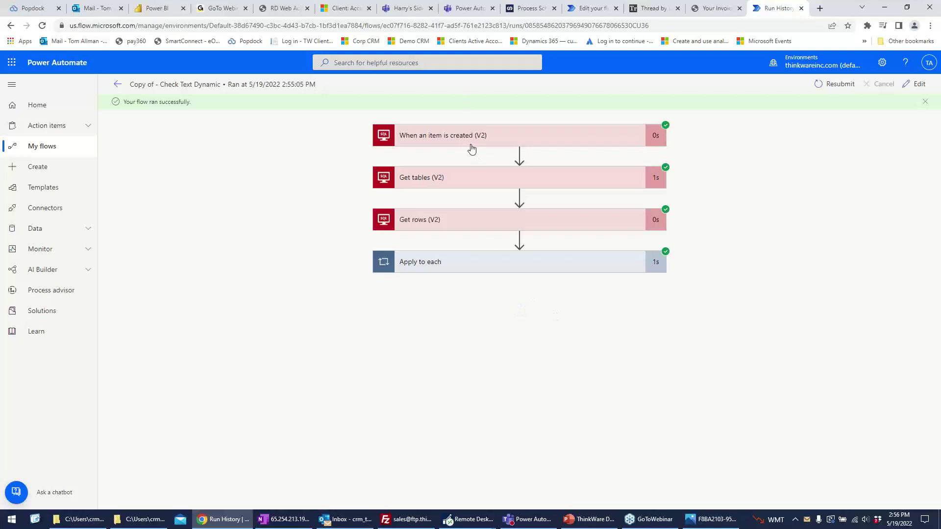
Examine the run's "When an item is created (V2)" trigger and the "Send Text Message (SMS)" inputs and outputs inside "Apply to each"
left_click(471, 138)
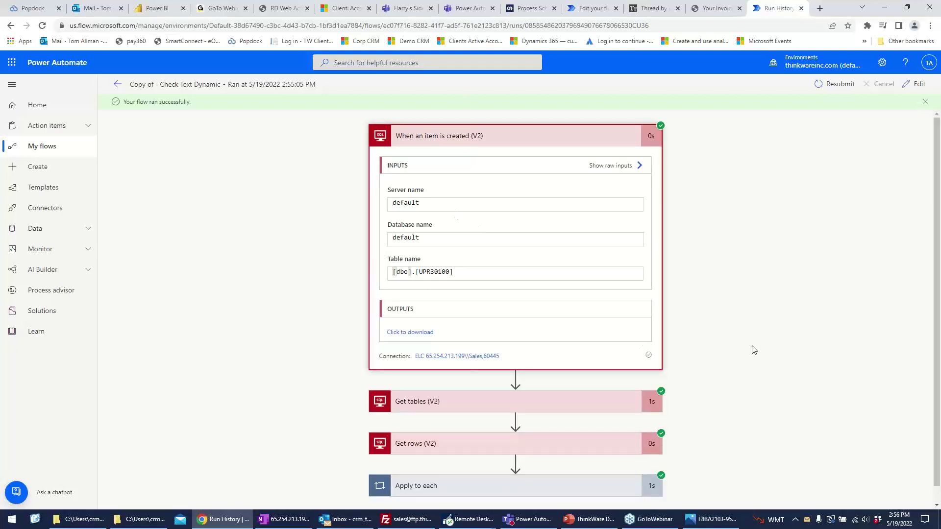
left_click(592, 460)
scroll(722, 400, "down", 2)
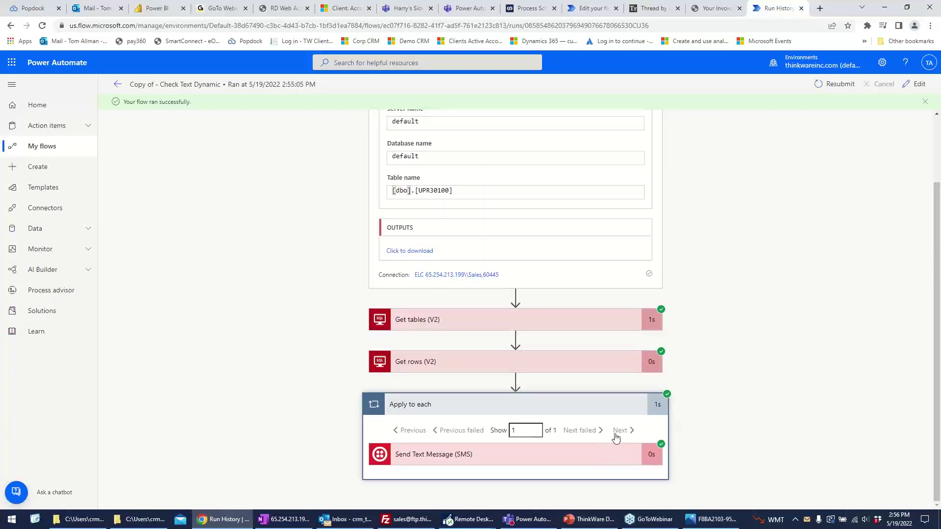
left_click(537, 462)
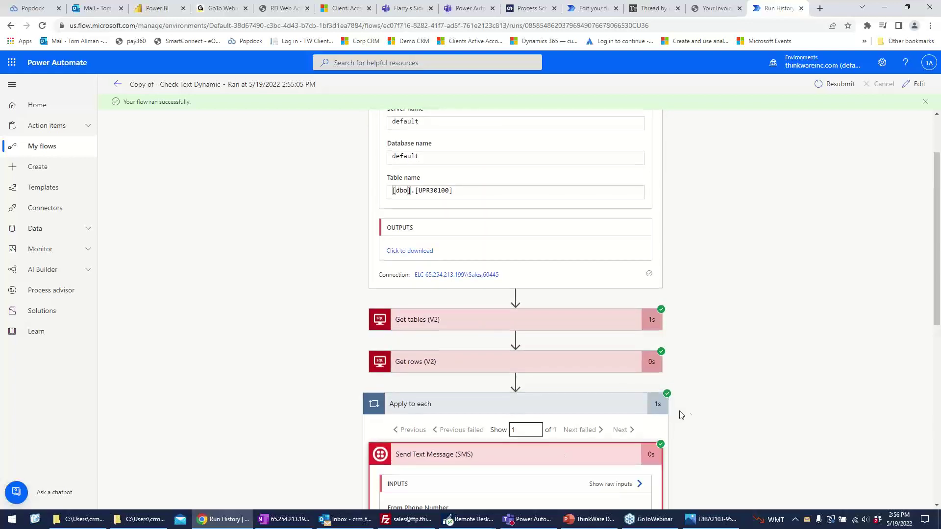
scroll(691, 416, "down", 5)
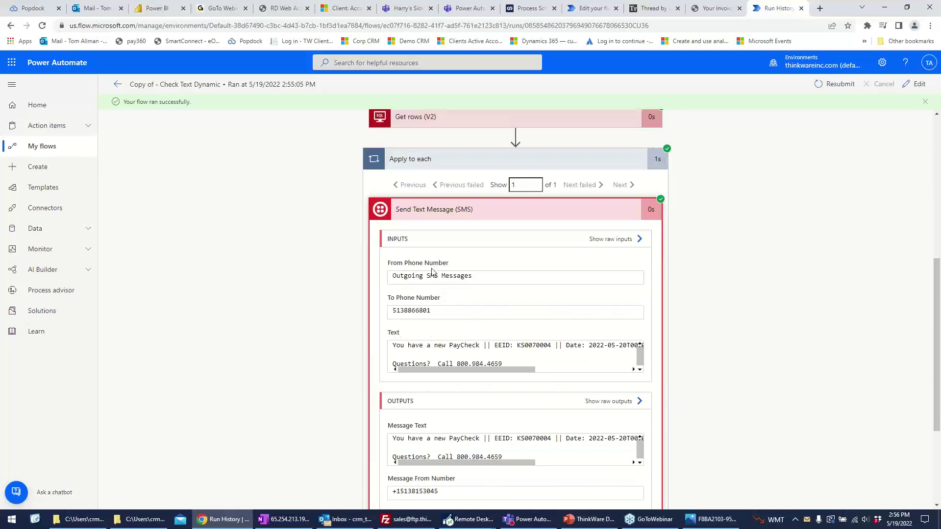
scroll(724, 326, "down", 3)
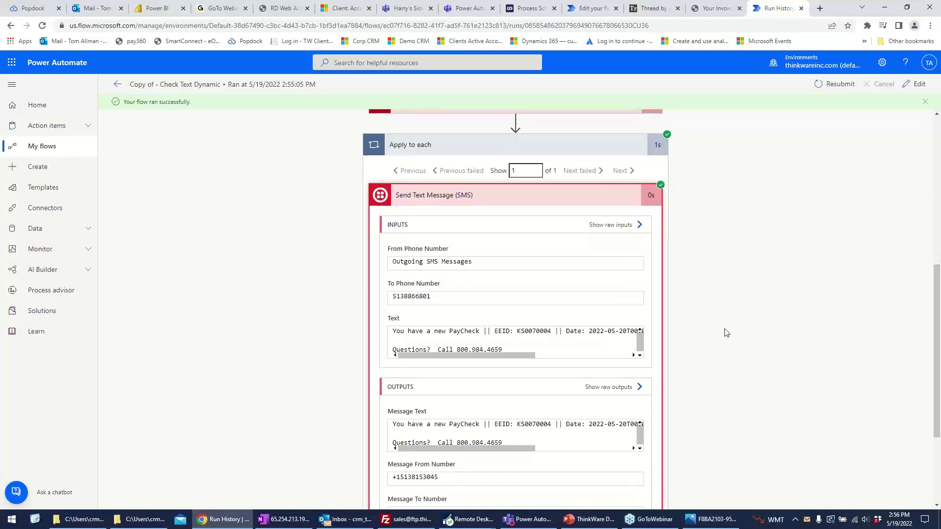
Switch to Outlook, view the JPEG attached to the new "Checks" email, and close the image
left_click(346, 519)
left_click(264, 129)
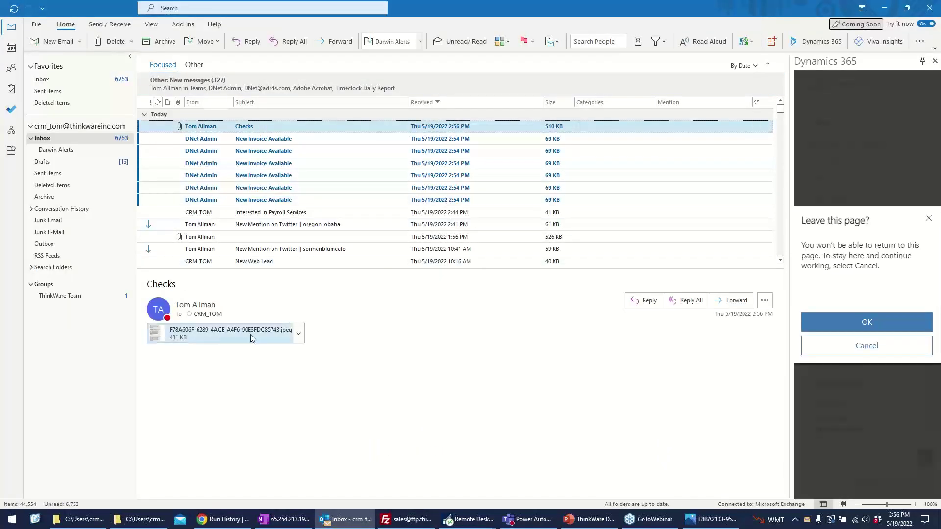
double_click(249, 337)
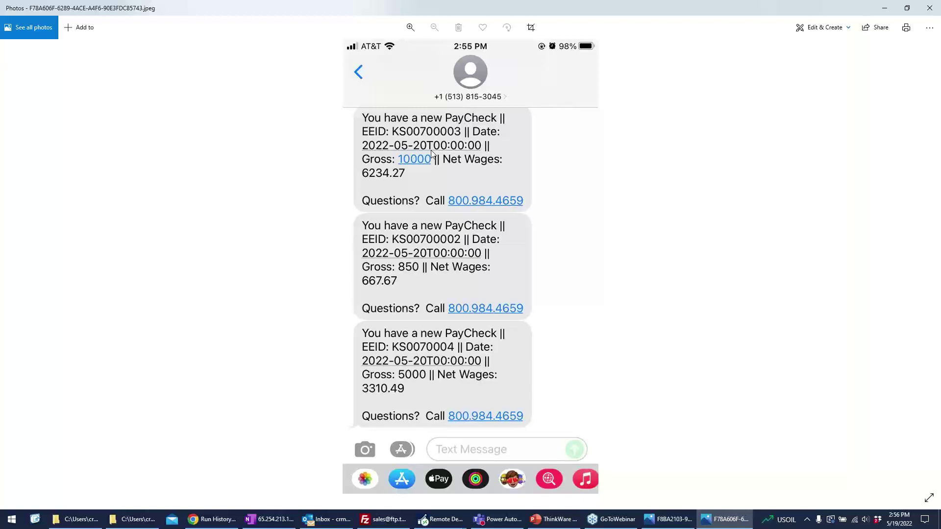
key("alt+F4")
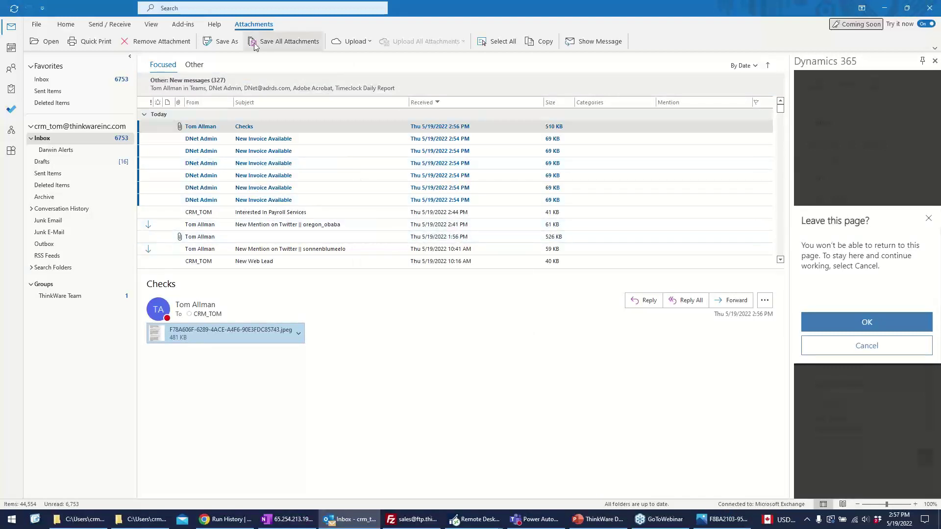
Switch back to Power Automate, open "When a new tweet is posted -> Send an email (V2)" for editing, and examine its trigger and email action
left_click(223, 516)
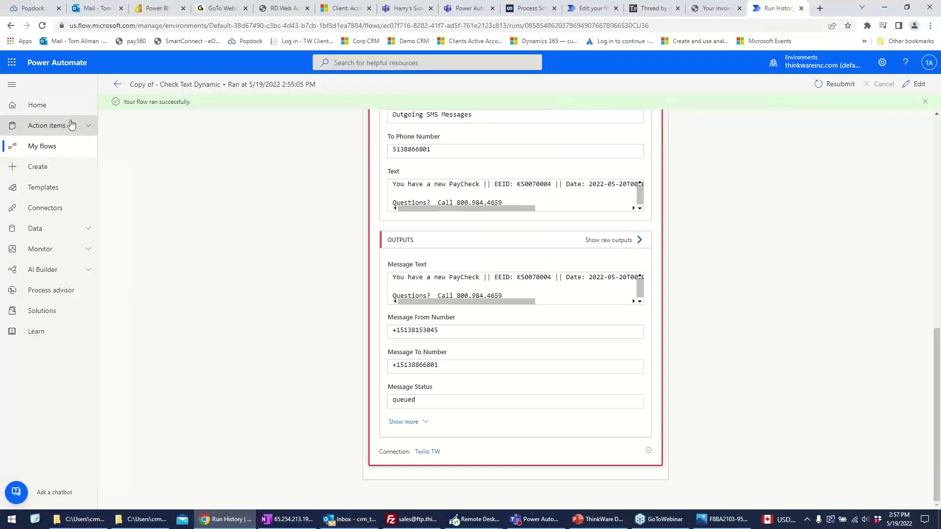
left_click(48, 150)
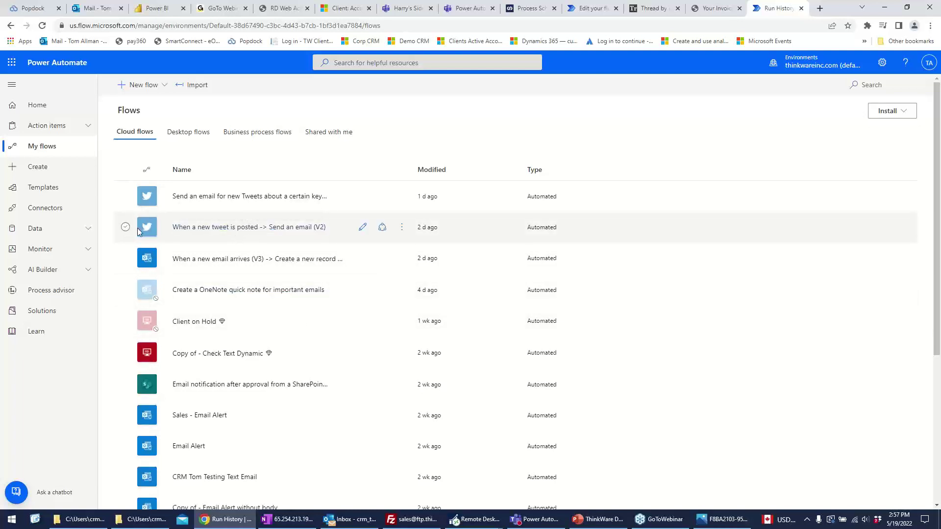
left_click(217, 228)
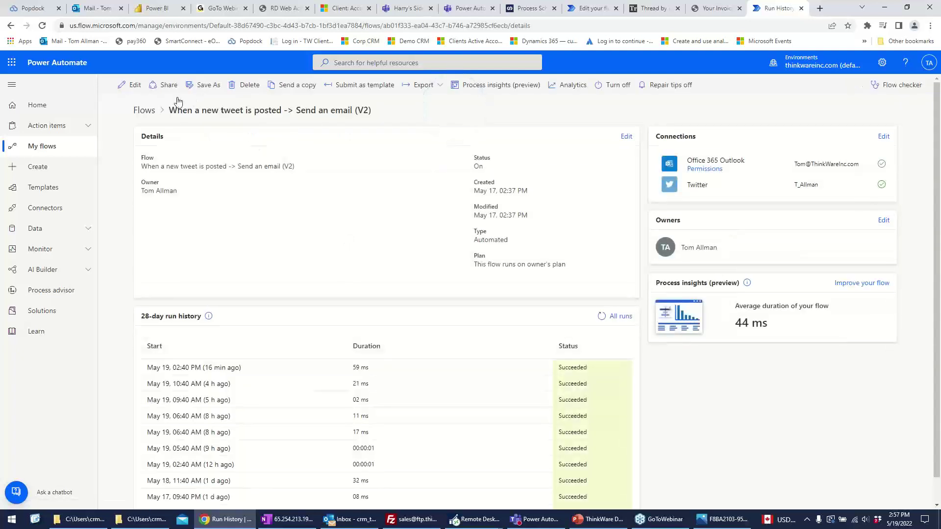
left_click(133, 85)
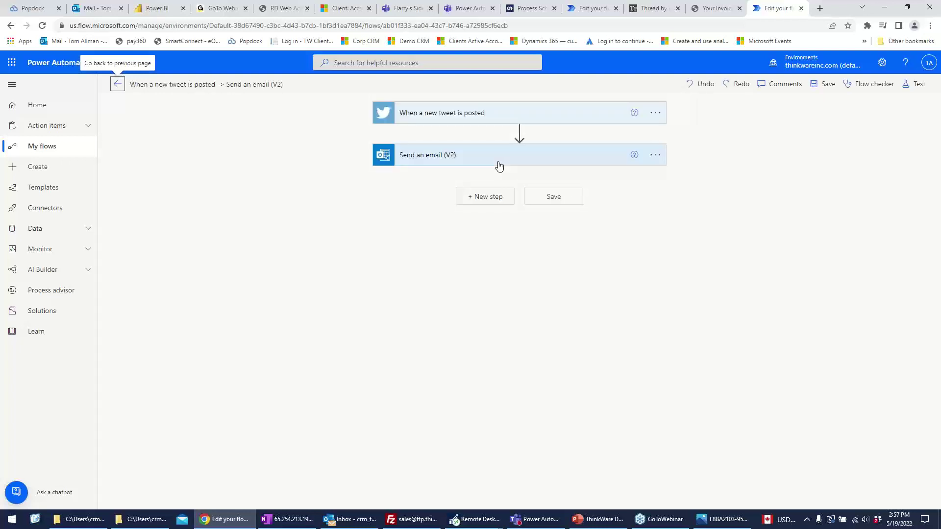
left_click(485, 117)
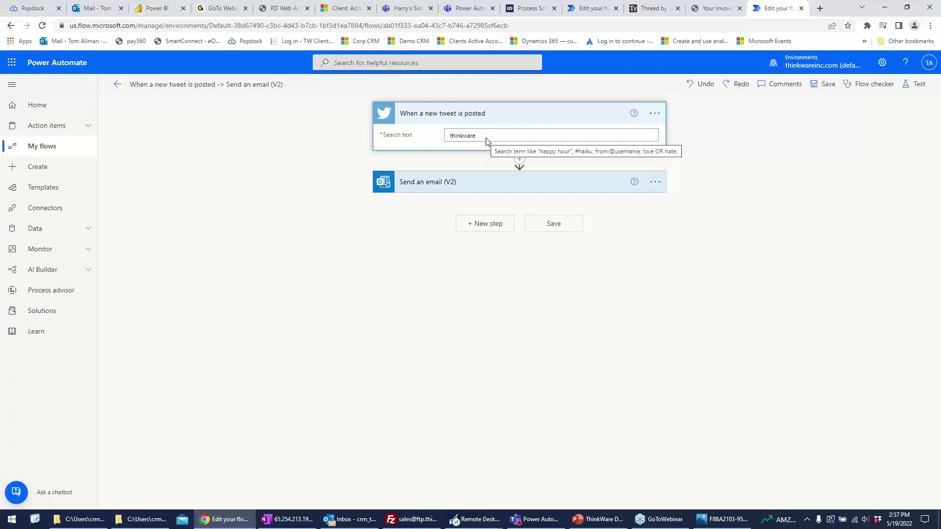
left_click(453, 183)
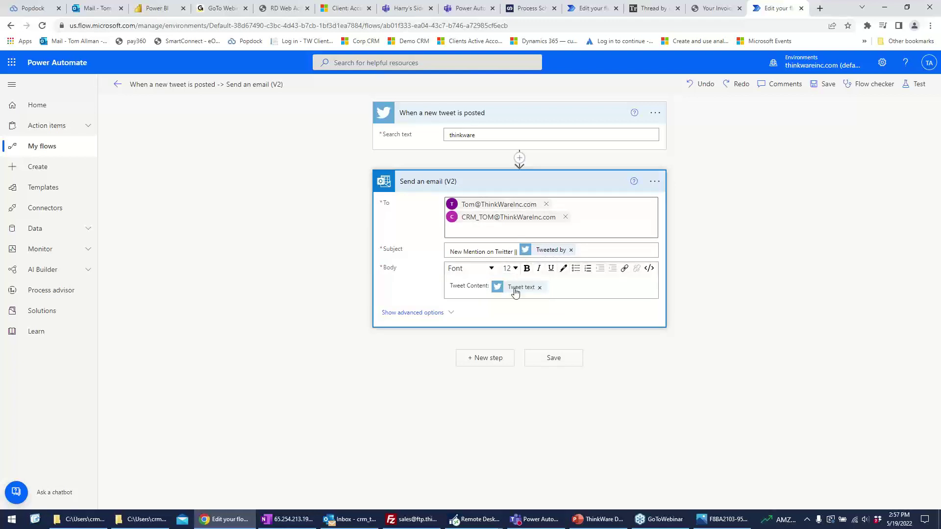
Switch to Outlook, open the 2:41 PM "New Mention on Twitter" email, and translate its message to English
left_click(359, 521)
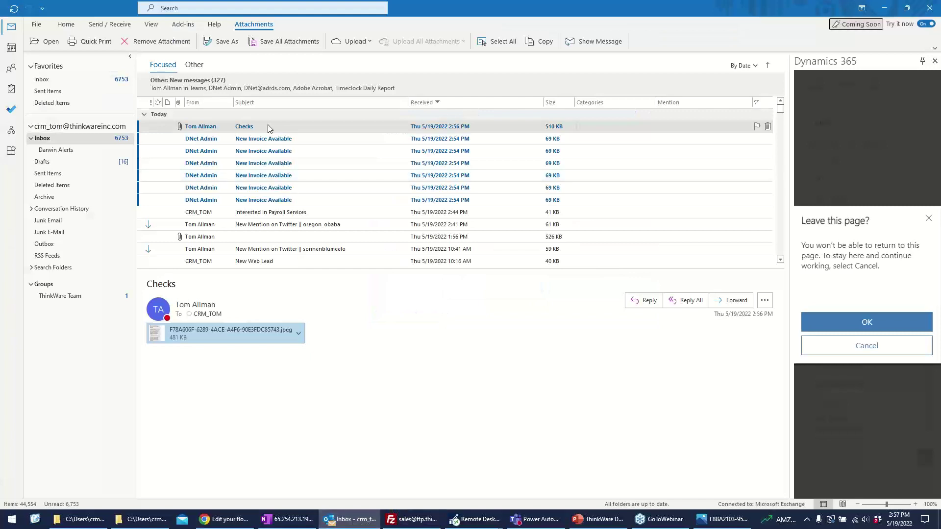
left_click(347, 228)
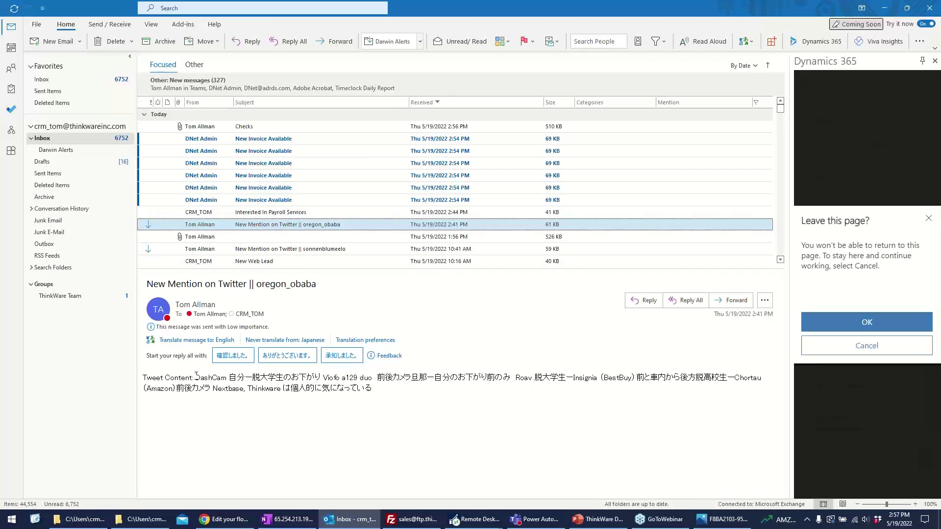
left_click(240, 388)
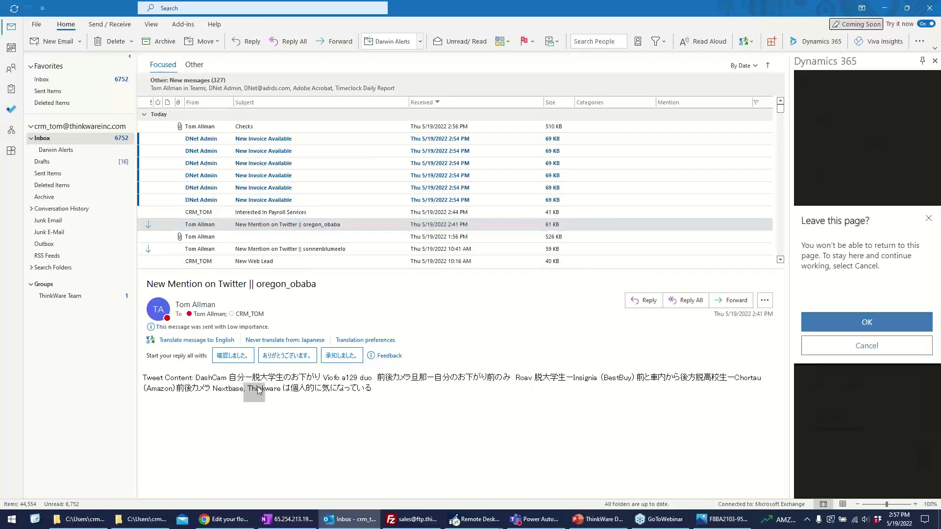
left_click(212, 344)
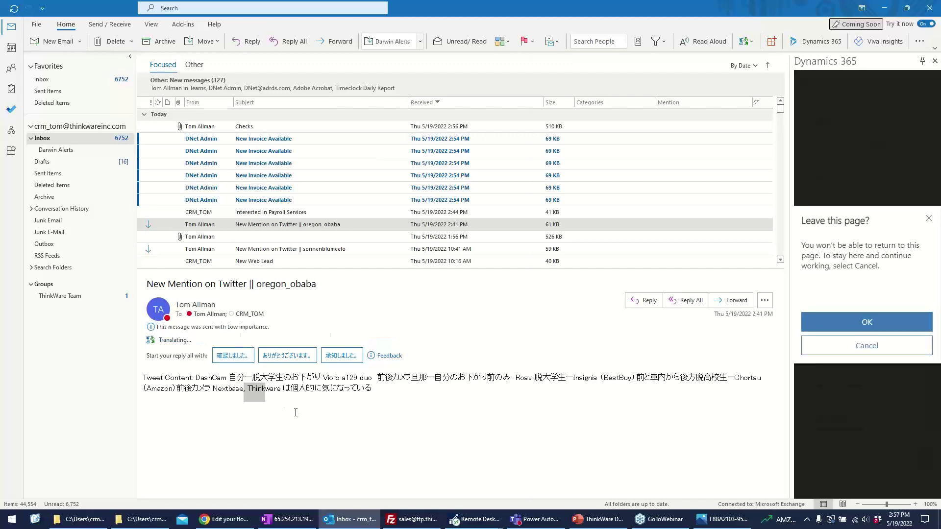